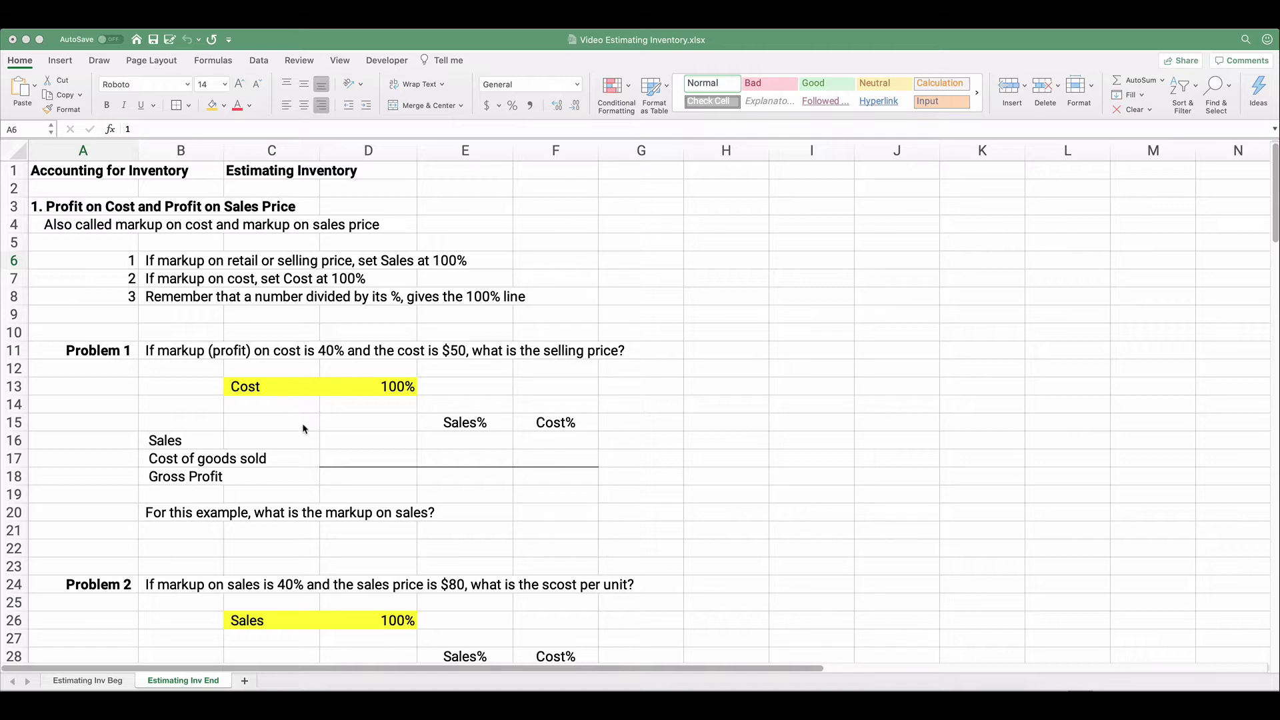
Enter 100% as the Sales% of the Sales row in Problem 1, cell E16.
{"action": "left_click", "coordinate": [176, 353]}
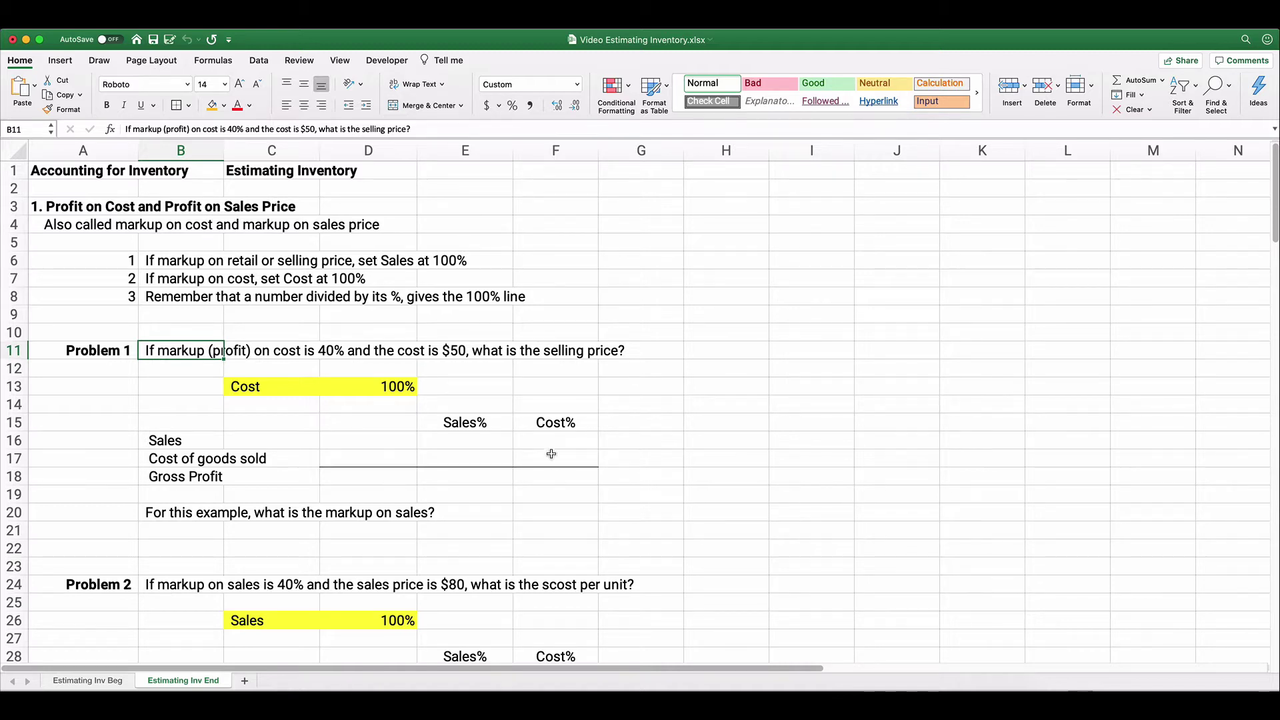
{"action": "left_click_drag", "start_coordinate": [473, 421], "coordinate": [476, 478]}
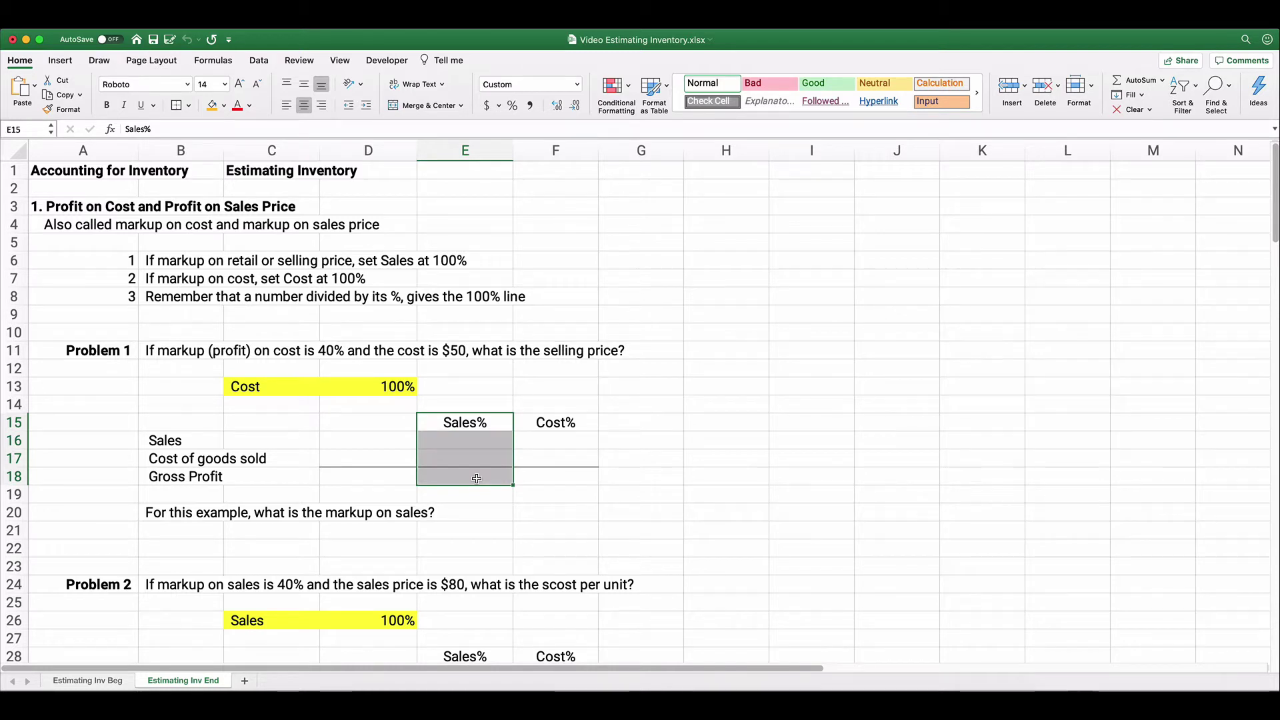
{"action": "left_click_drag", "start_coordinate": [556, 425], "coordinate": [559, 473]}
{"action": "left_click", "coordinate": [481, 448]}
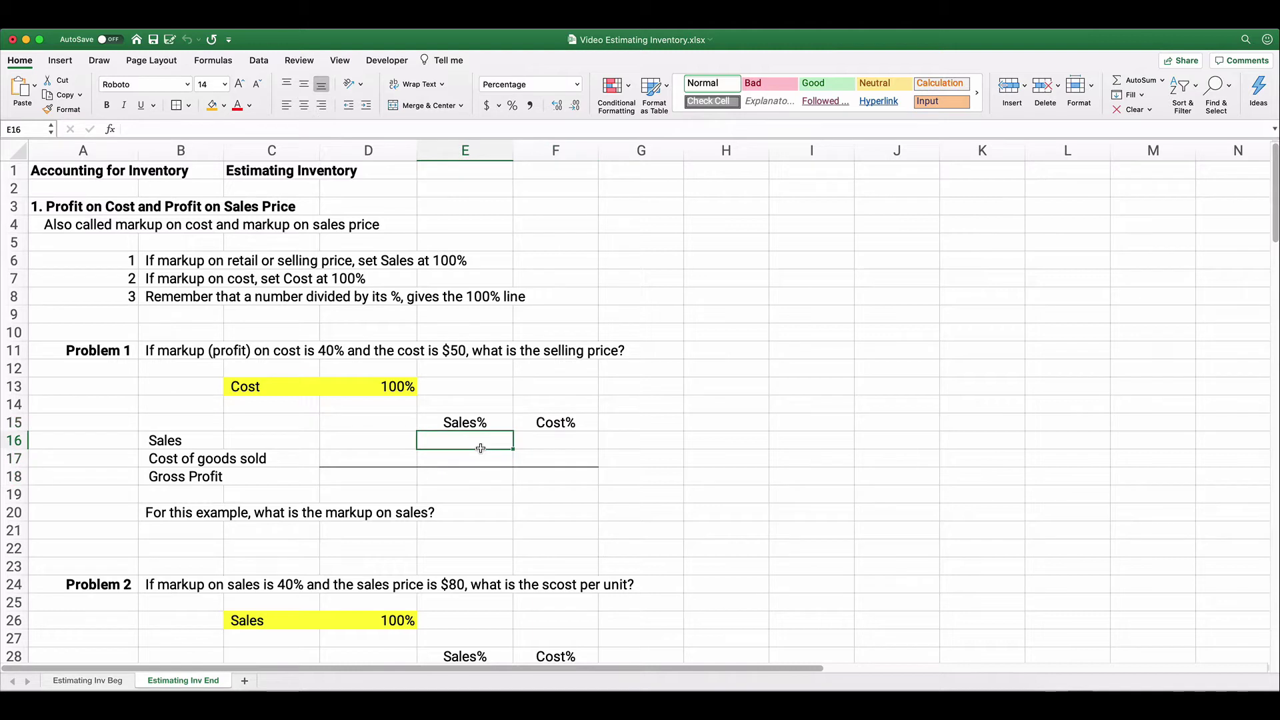
{"action": "type", "text": "100"}
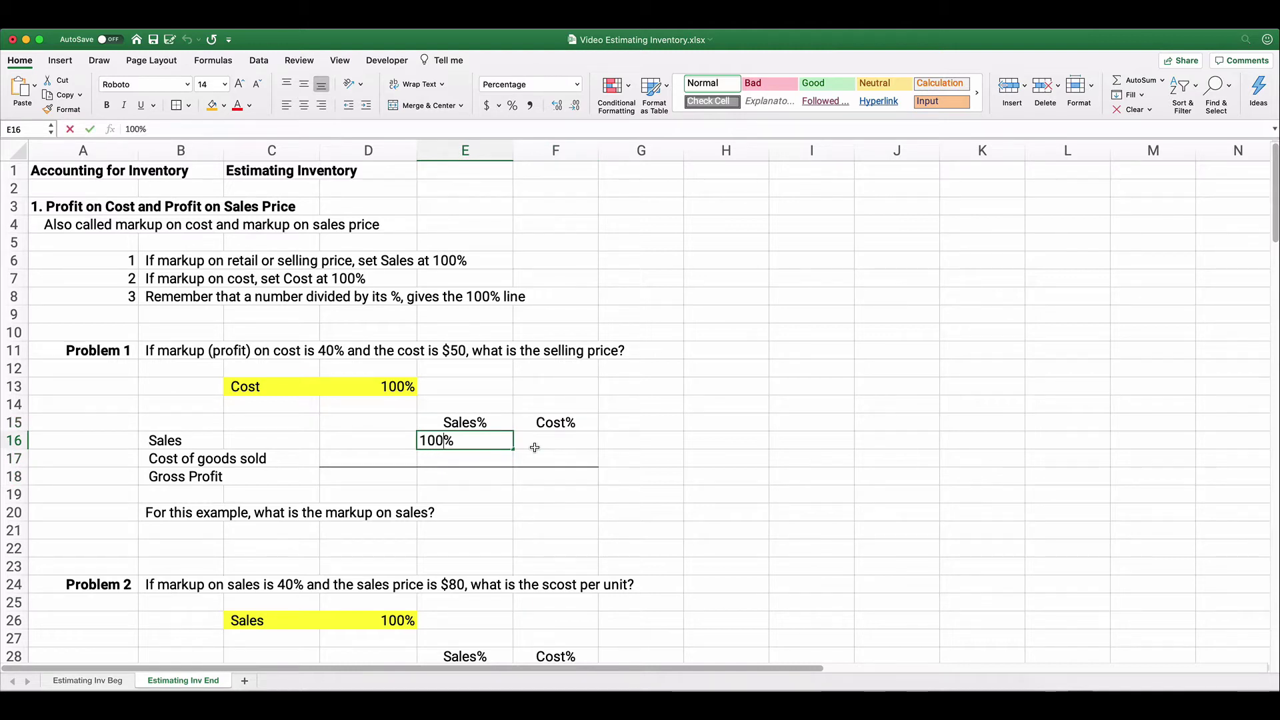
{"action": "key", "text": "Return"}
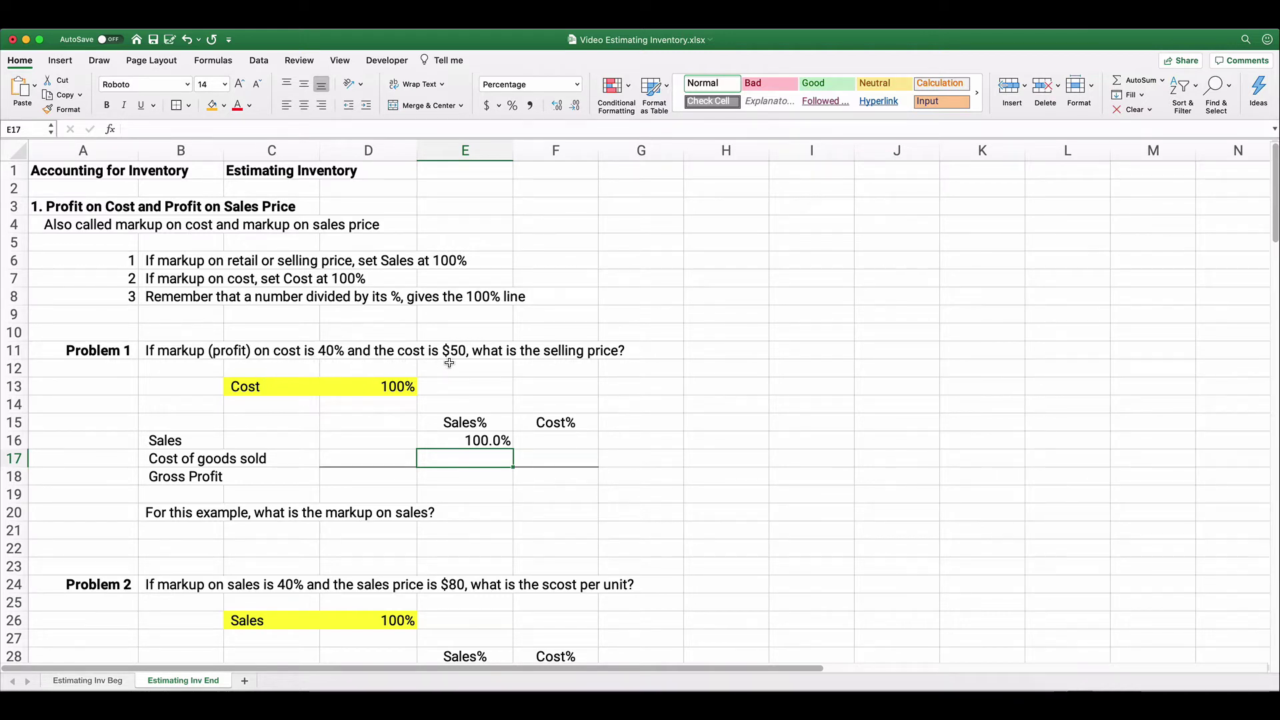
Enter 50 as the cost of goods sold amount for Problem 1 in cell D17.
{"action": "left_click", "coordinate": [370, 454]}
{"action": "type", "text": "50"}
{"action": "key", "text": "Return"}
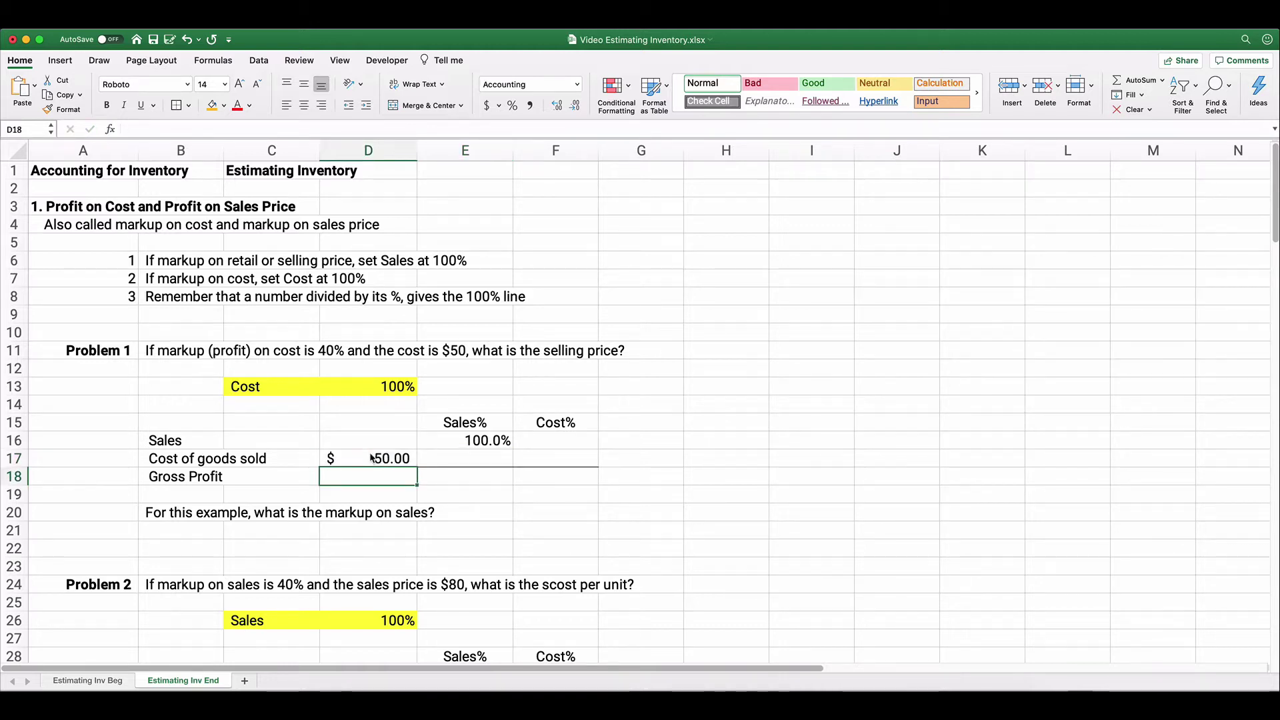
Fill the Cost% column of Problem 1 with 100% for cost of goods sold and 40% for gross profit.
{"action": "left_click", "coordinate": [551, 458]}
{"action": "type", "text": "100"}
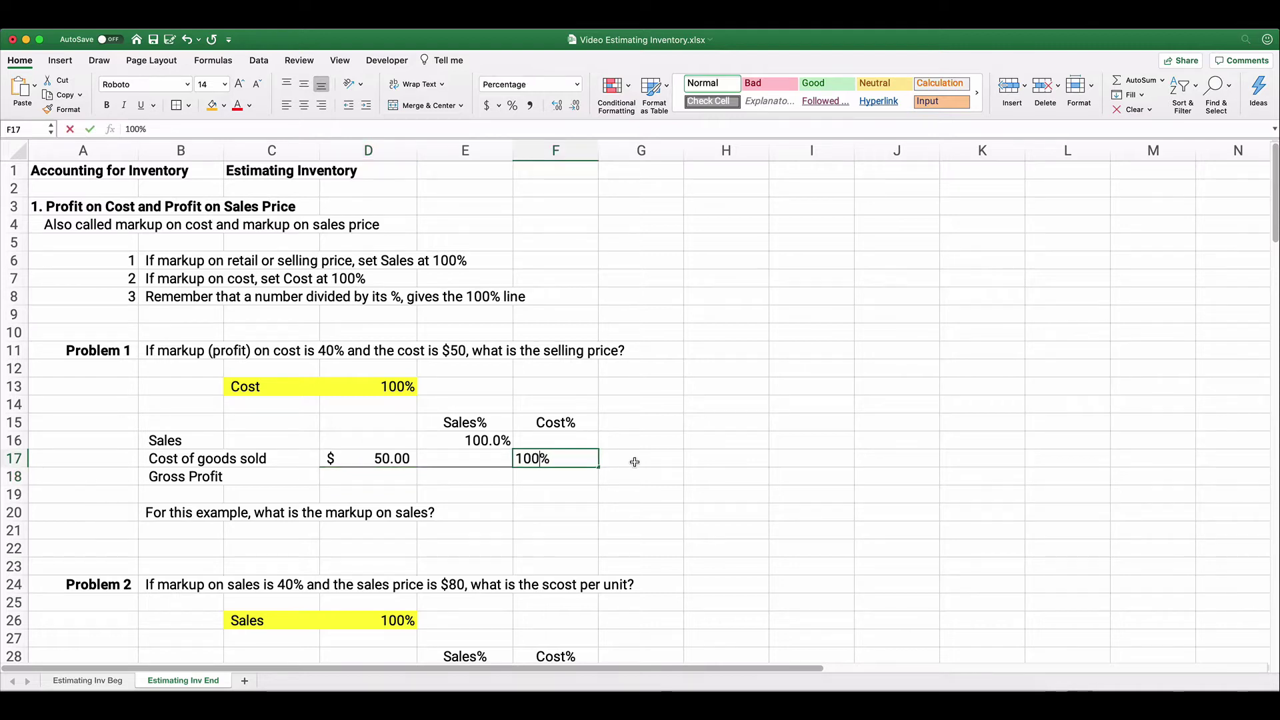
{"action": "key", "text": "Return"}
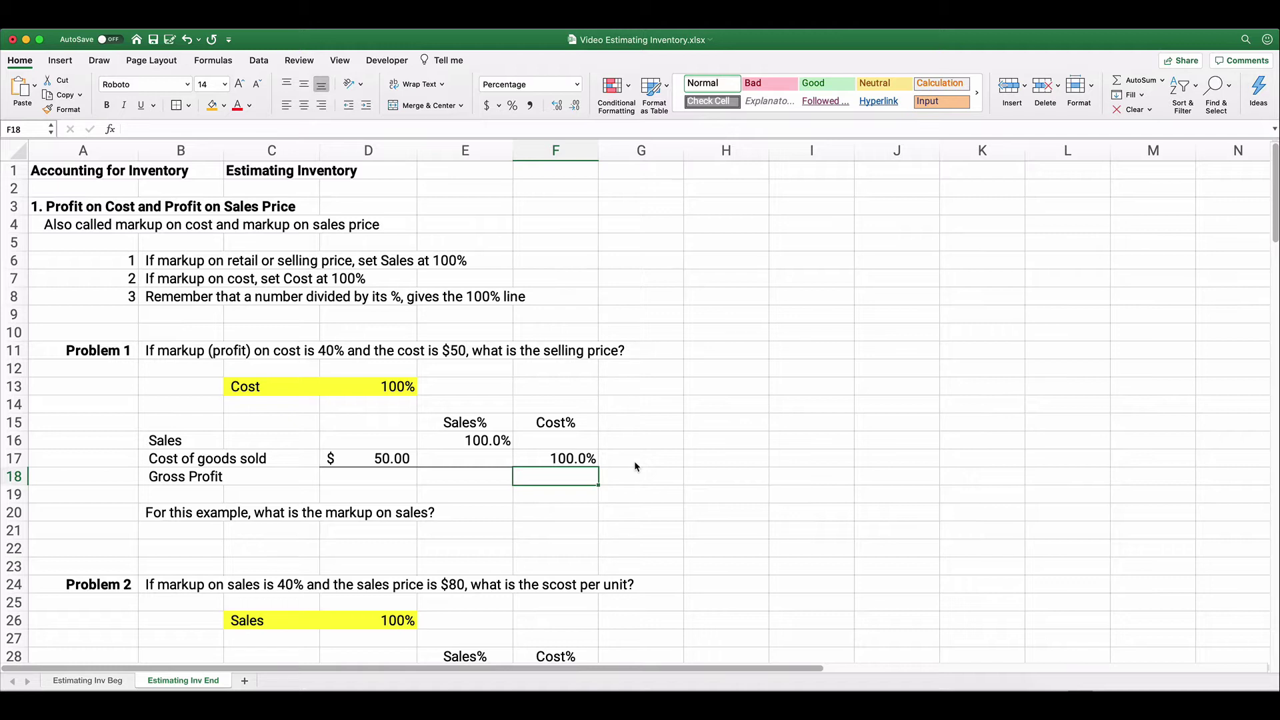
{"action": "type", "text": "40%"}
{"action": "key", "text": "Return"}
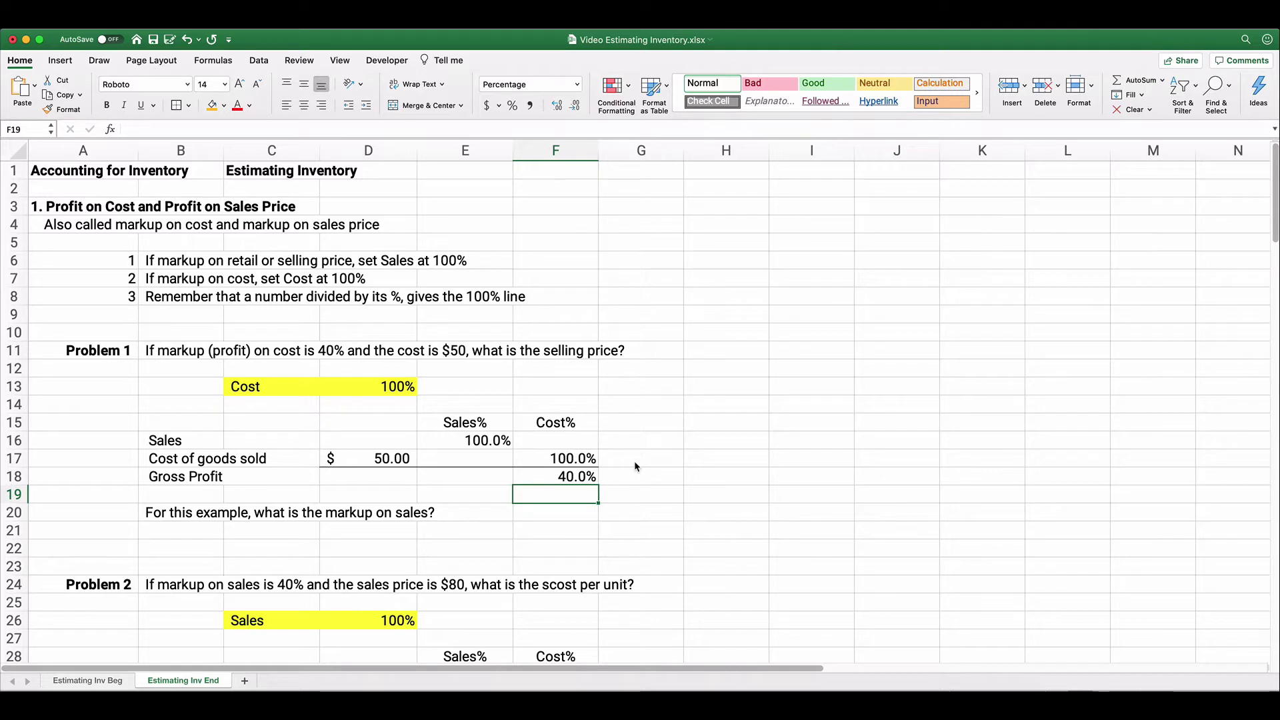
Enter 140% as the Cost% of the Sales row in Problem 1, cell F16.
{"action": "left_click", "coordinate": [556, 441]}
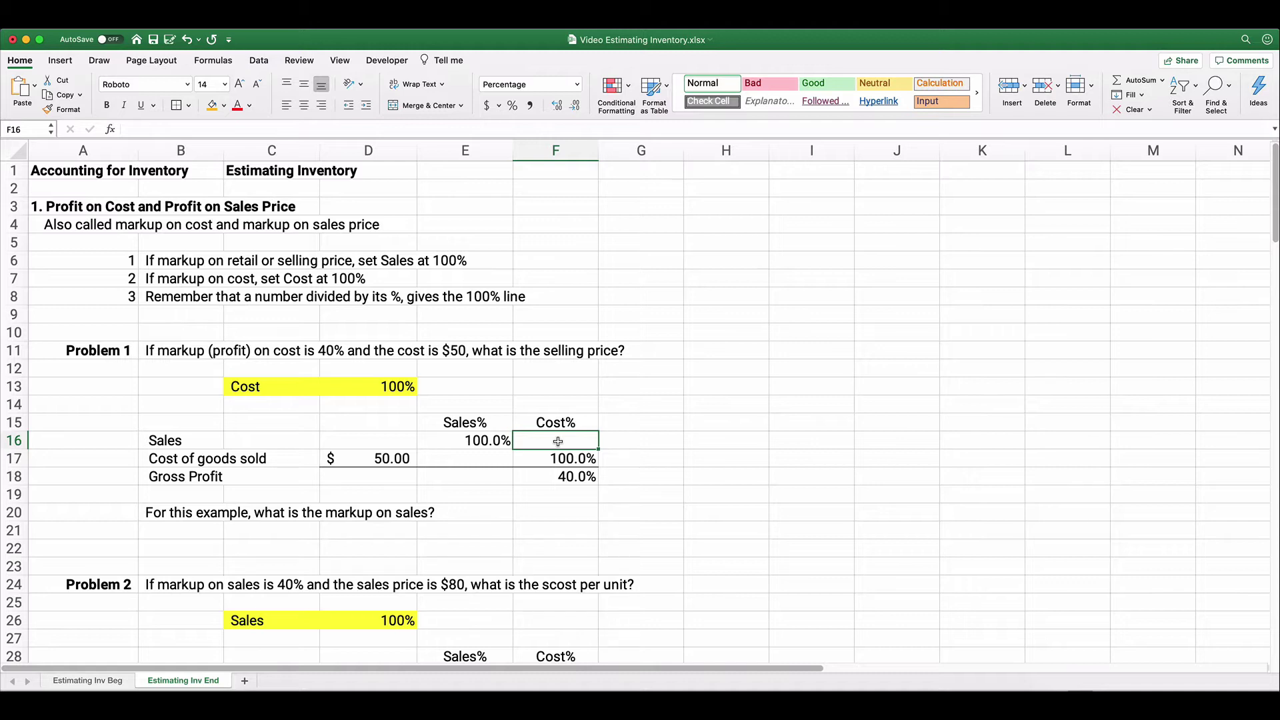
{"action": "double_click", "coordinate": [557, 442]}
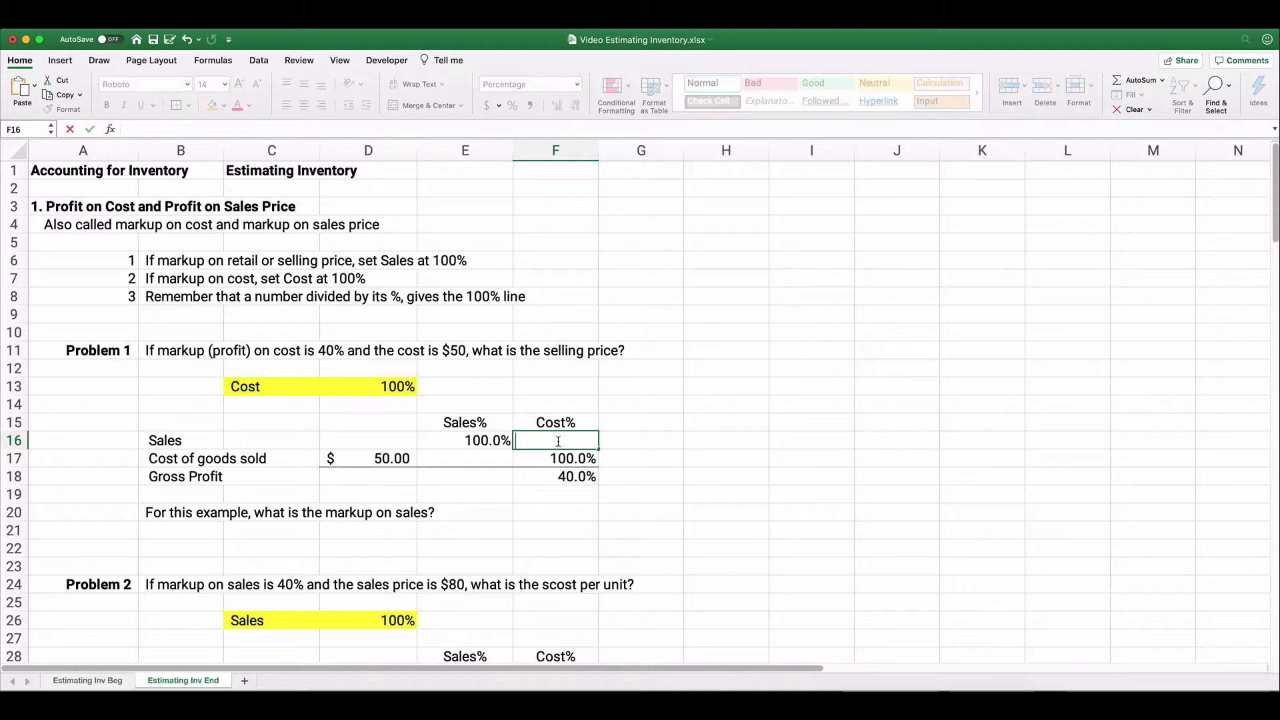
{"action": "type", "text": "140"}
{"action": "key", "text": "Return"}
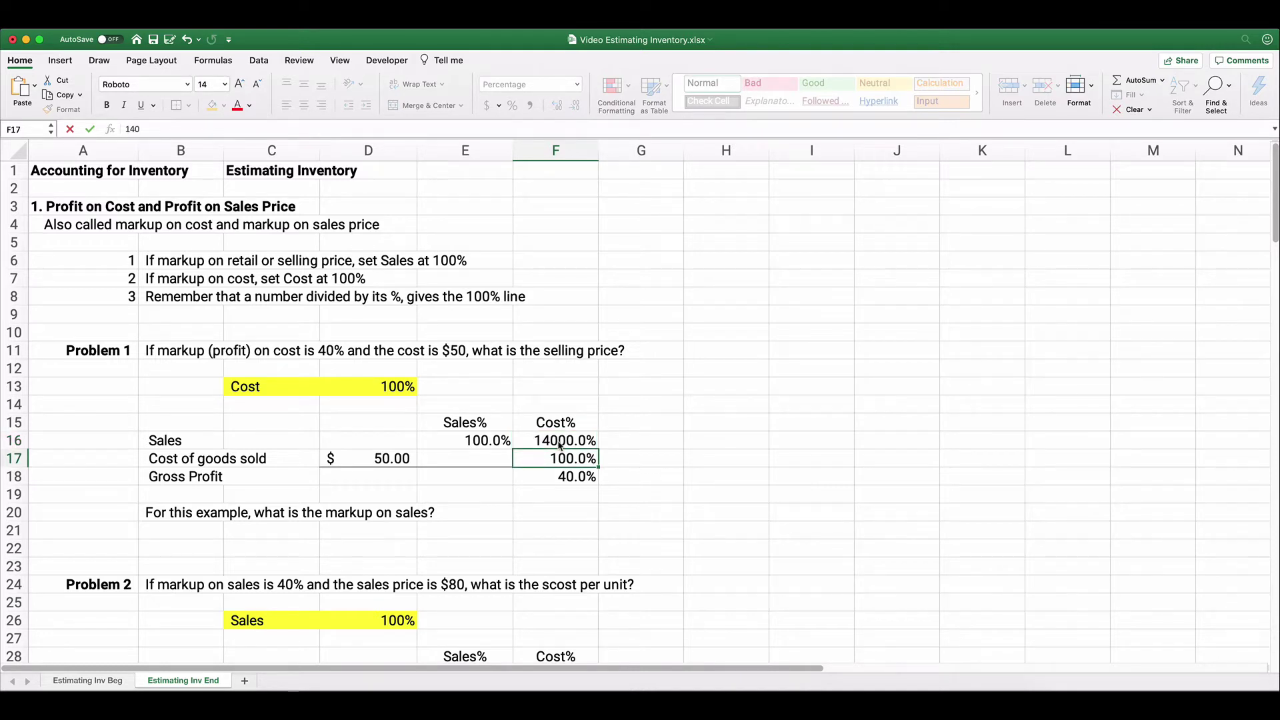
{"action": "left_click", "coordinate": [560, 441]}
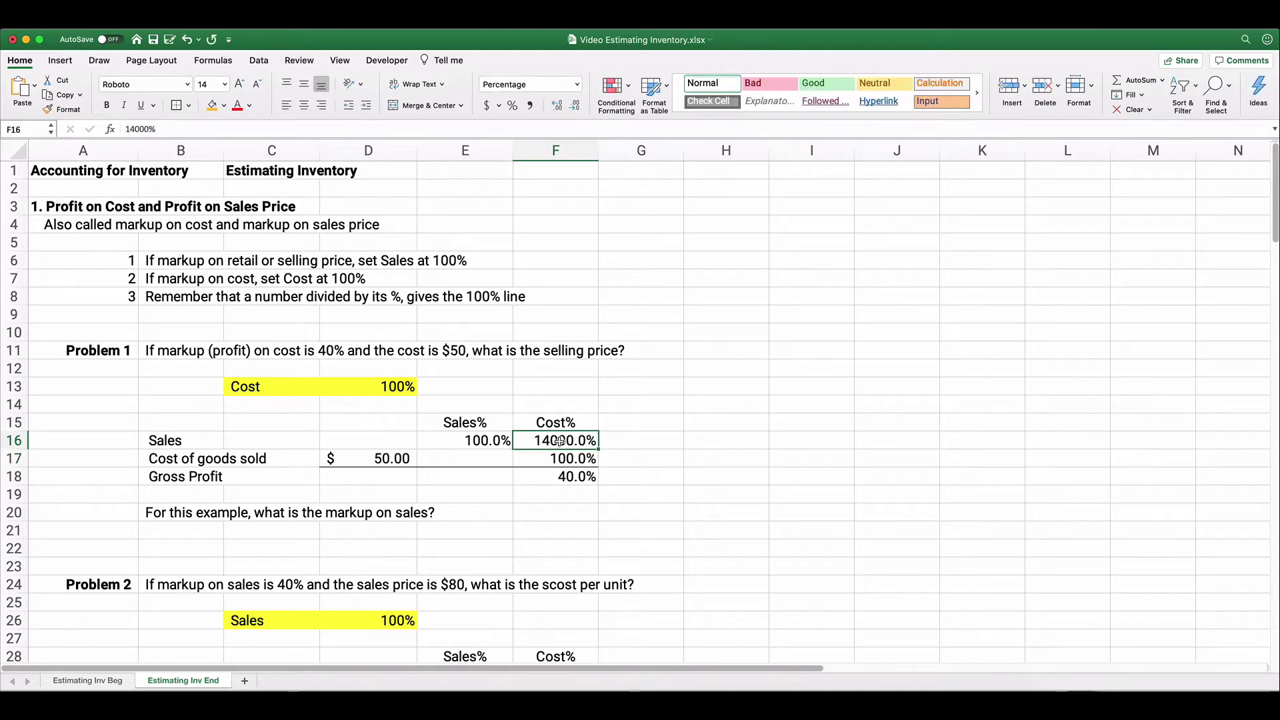
{"action": "type", "text": "140%"}
{"action": "key", "text": "Return"}
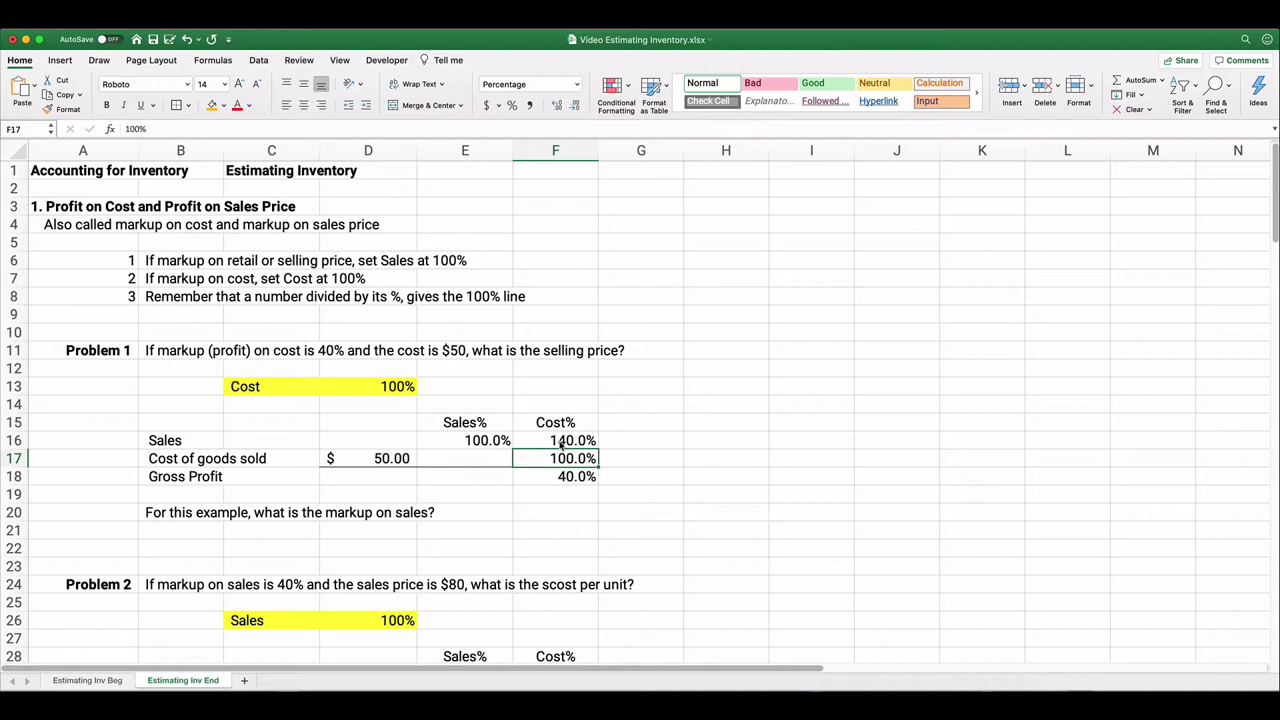
Format the Problem 1 Cost% values in F16:F18 as percentages without decimal places.
{"action": "left_click_drag", "start_coordinate": [565, 440], "coordinate": [566, 476]}
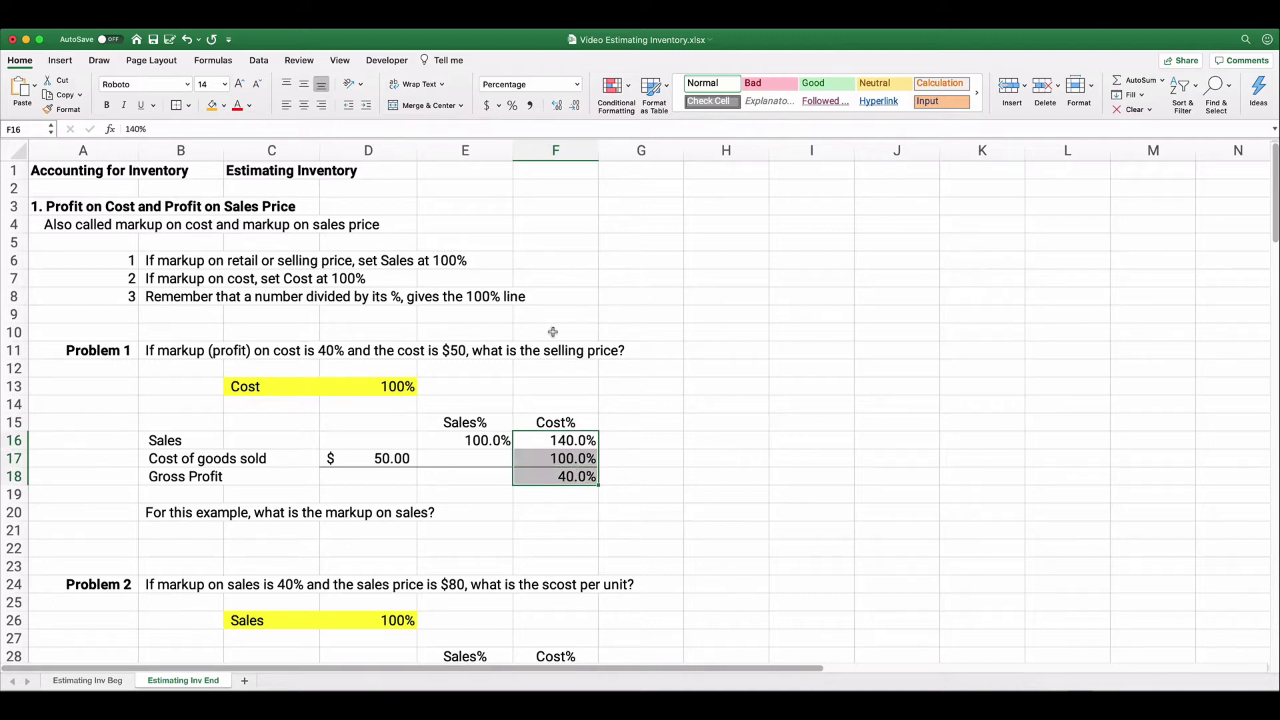
{"action": "left_click", "coordinate": [515, 106]}
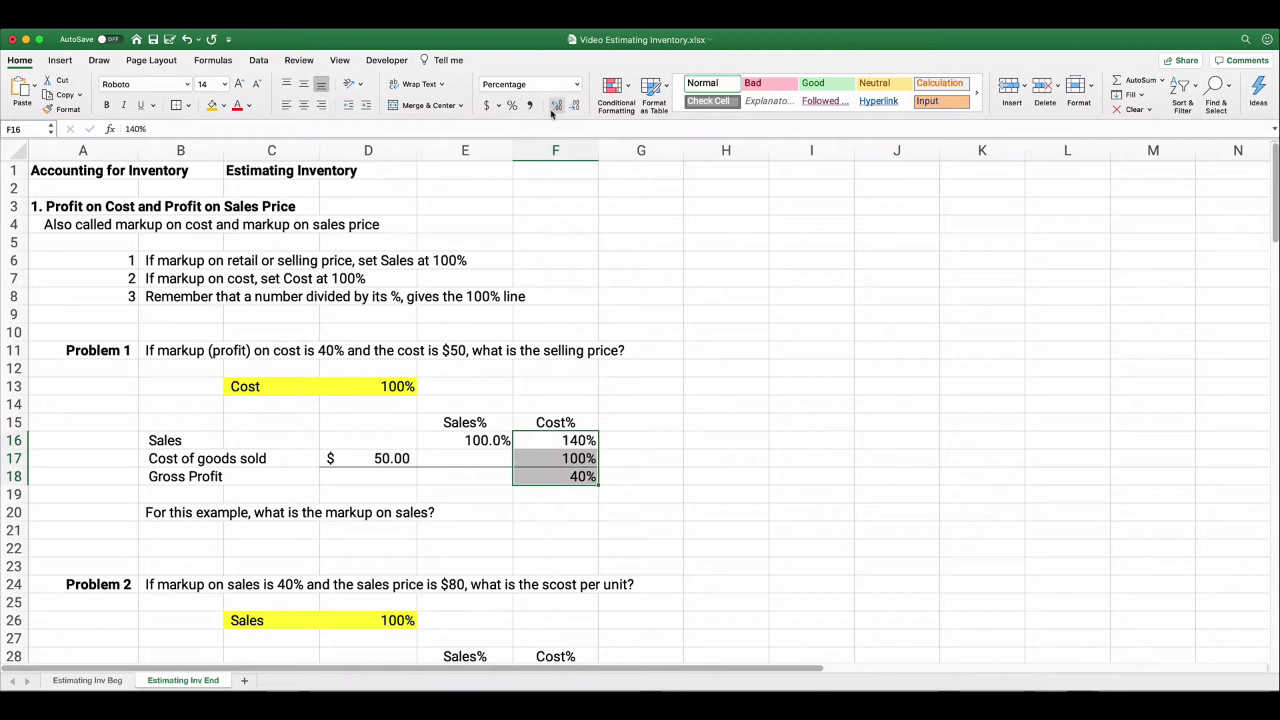
{"action": "left_click", "coordinate": [550, 528]}
Calculate the Problem 1 gross profit in D18 as cost times its markup percentage, using =D17*F18.
{"action": "left_click_drag", "start_coordinate": [392, 458], "coordinate": [575, 457]}
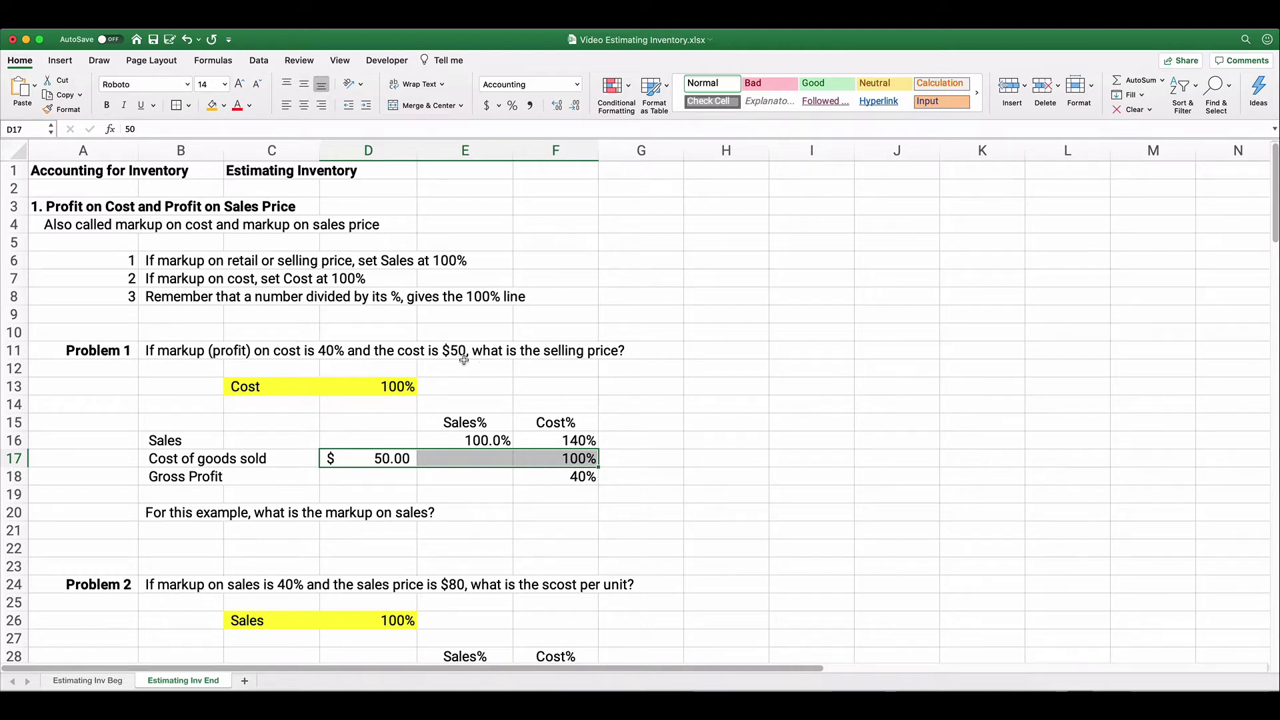
{"action": "left_click", "coordinate": [391, 477]}
{"action": "type", "text": "="}
{"action": "key", "text": "Up"}
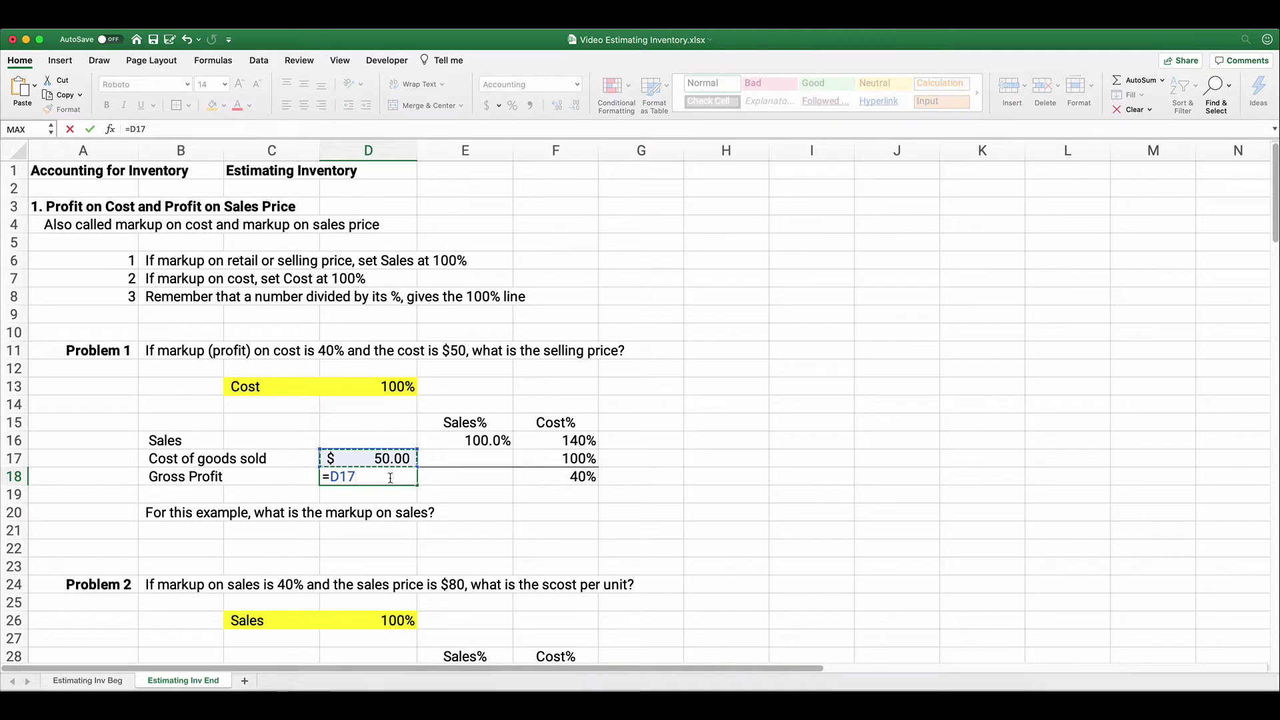
{"action": "type", "text": "*"}
{"action": "left_click", "coordinate": [590, 477]}
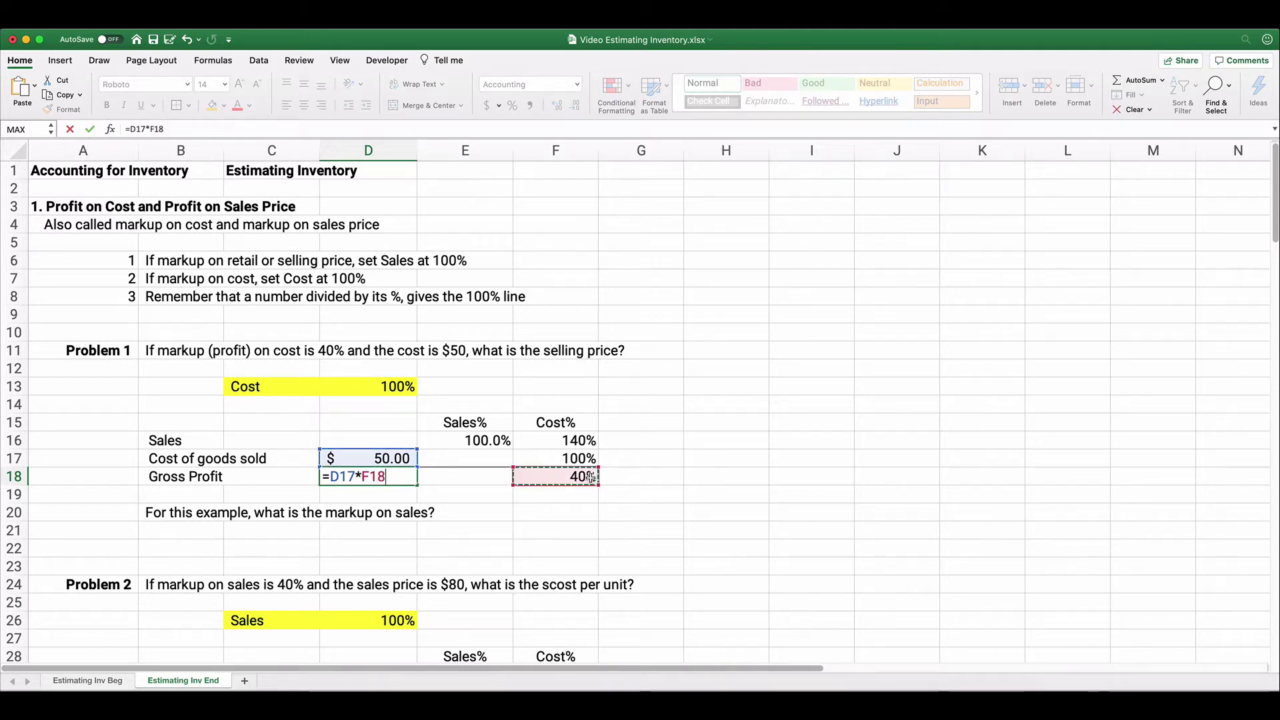
{"action": "key", "text": "Return"}
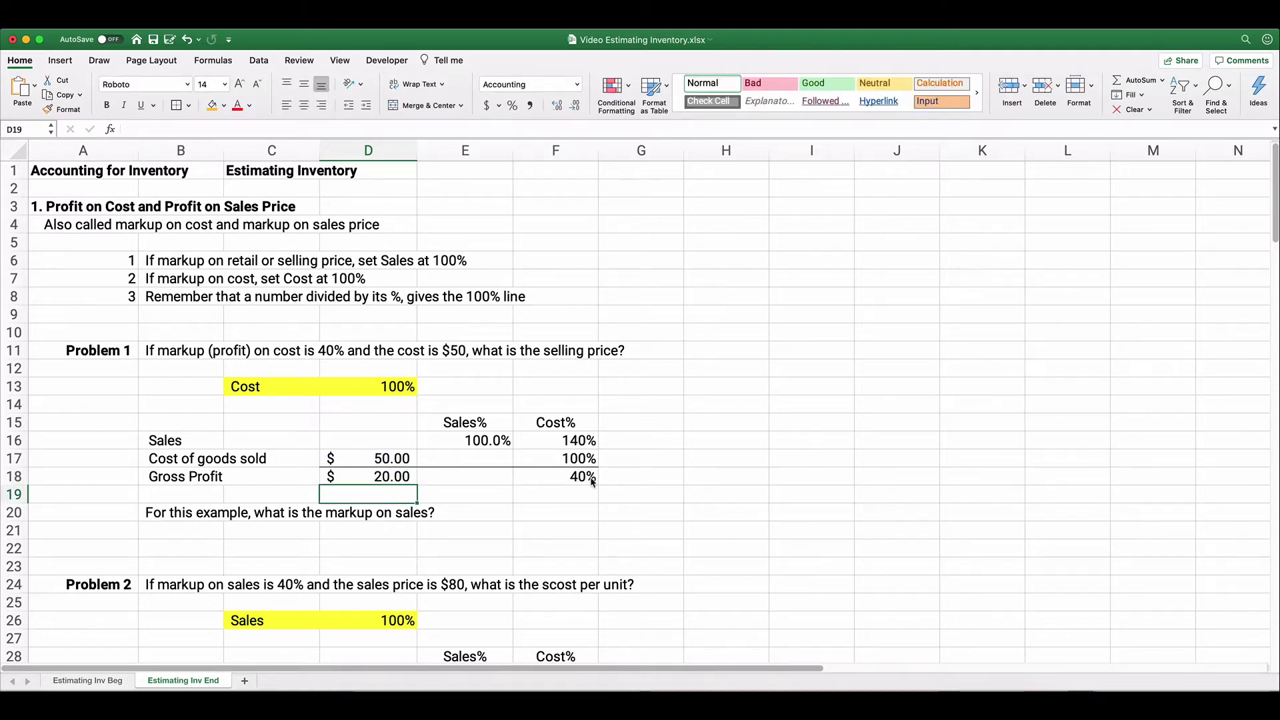
Calculate the Problem 1 sales amount in D16 by adding cost and gross profit with =D17+D18.
{"action": "left_click", "coordinate": [374, 436]}
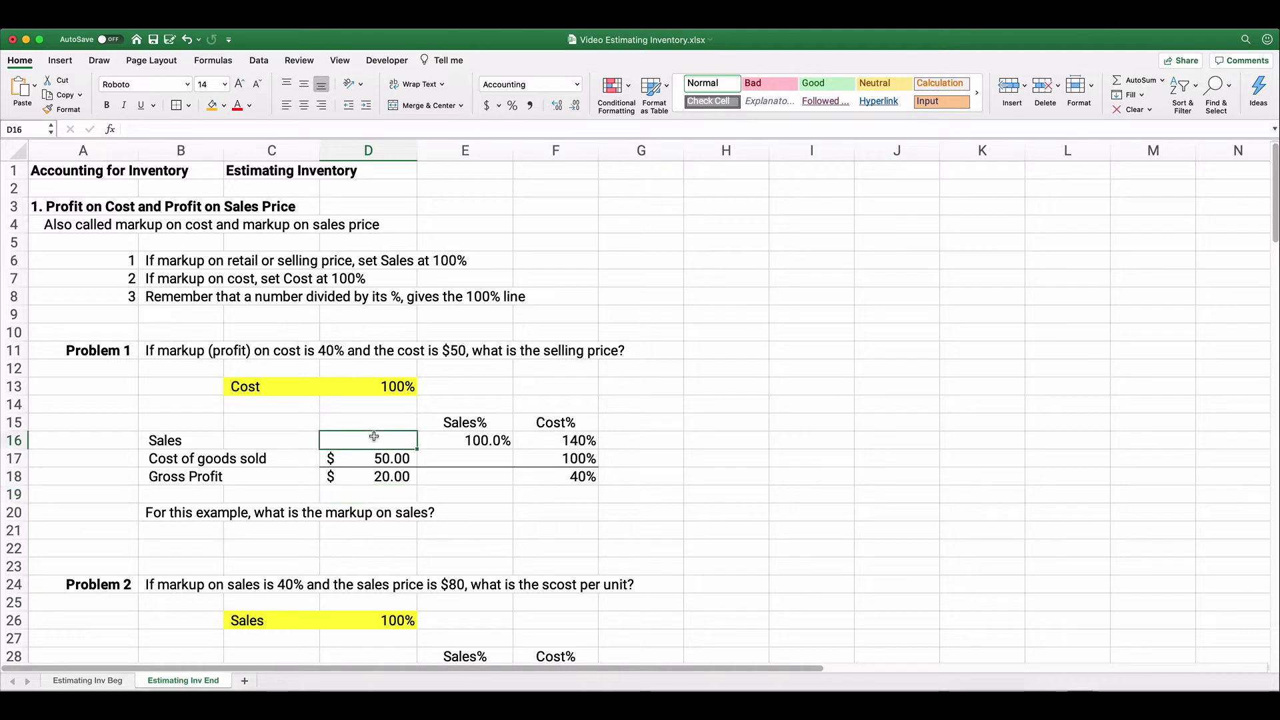
{"action": "type", "text": "="}
{"action": "key", "text": "Down"}
{"action": "type", "text": "+"}
{"action": "key", "text": "Down"}
{"action": "key", "text": "Down"}
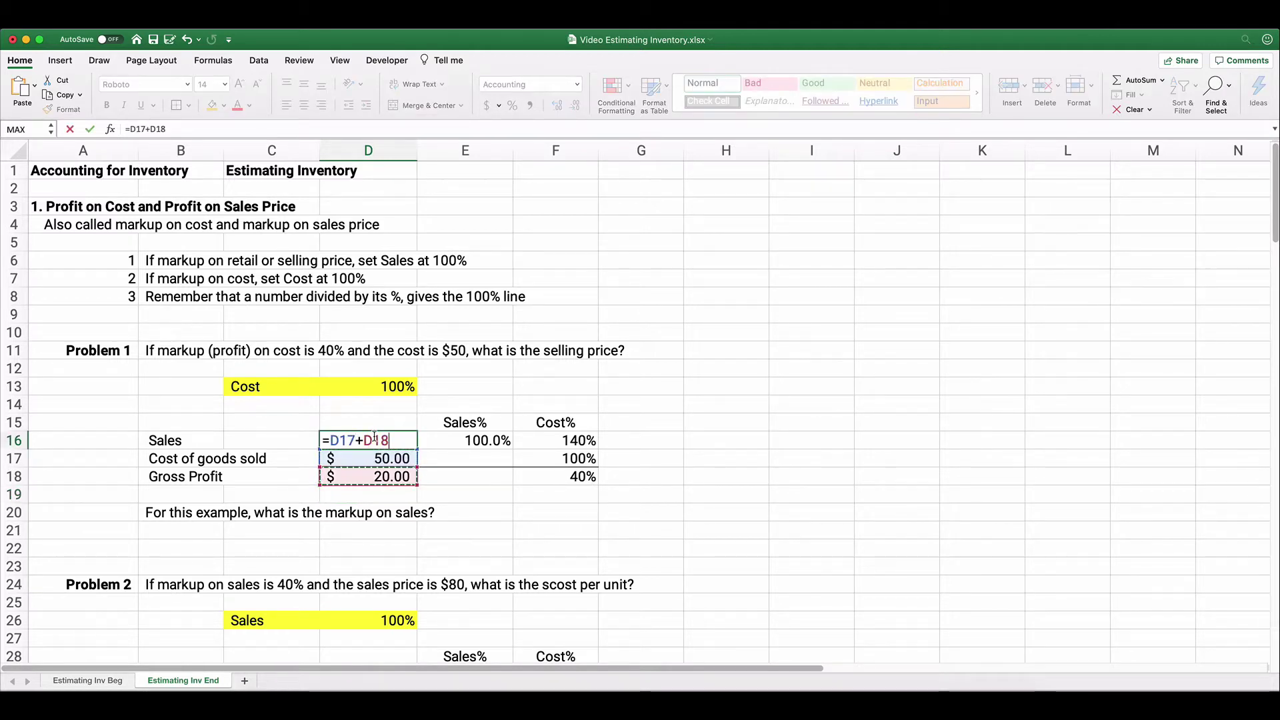
{"action": "key", "text": "Return"}
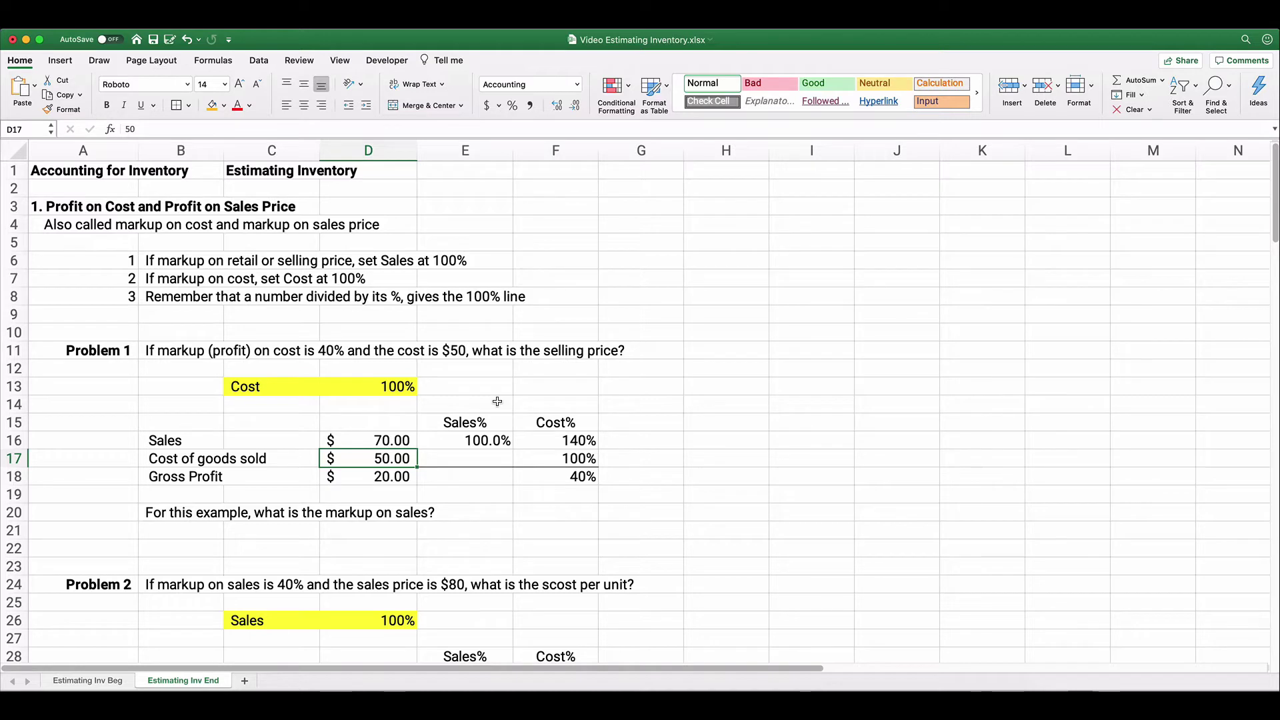
Highlight the Problem 1 sales amount in cell D16 with an orange fill.
{"action": "left_click", "coordinate": [392, 435]}
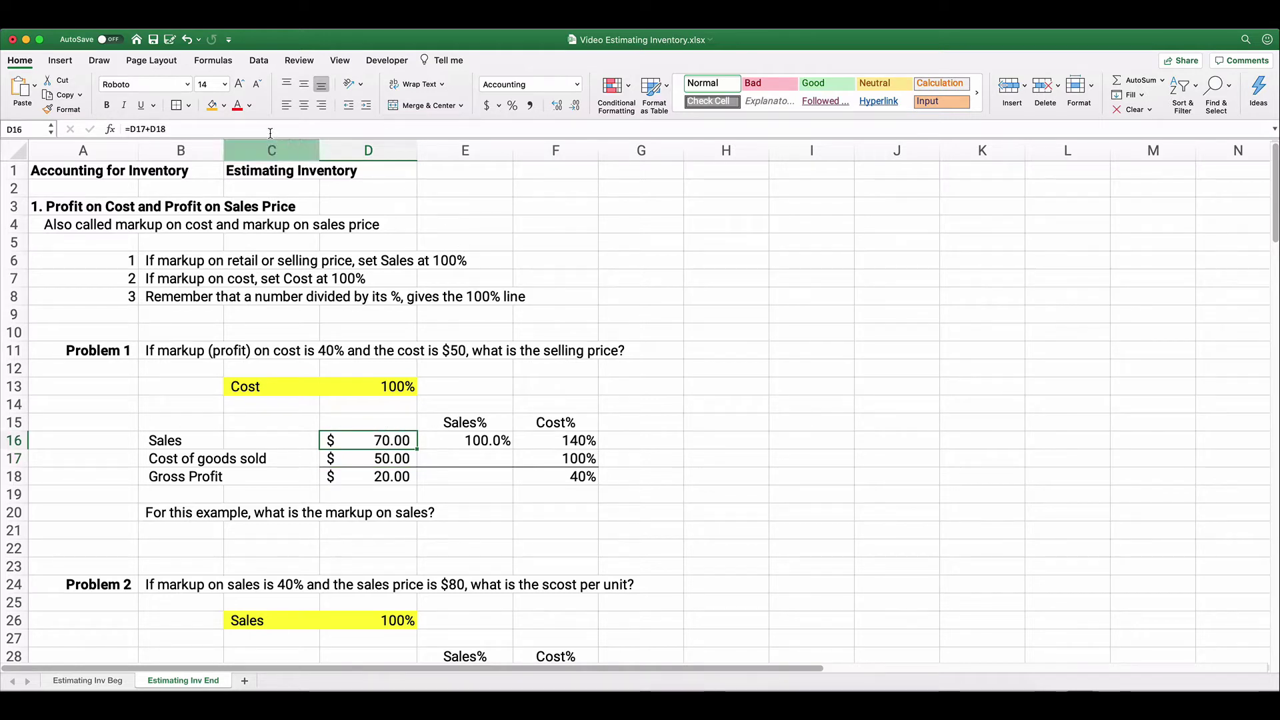
{"action": "left_click", "coordinate": [211, 105]}
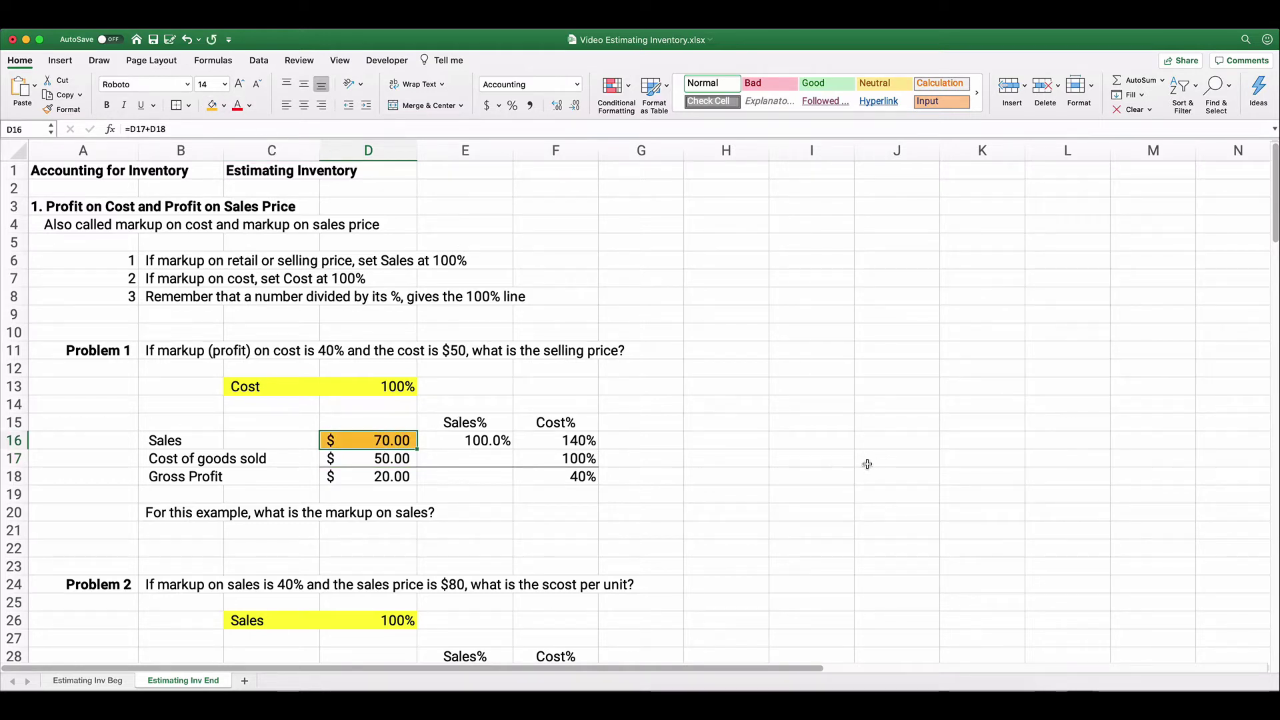
{"action": "left_click", "coordinate": [835, 468]}
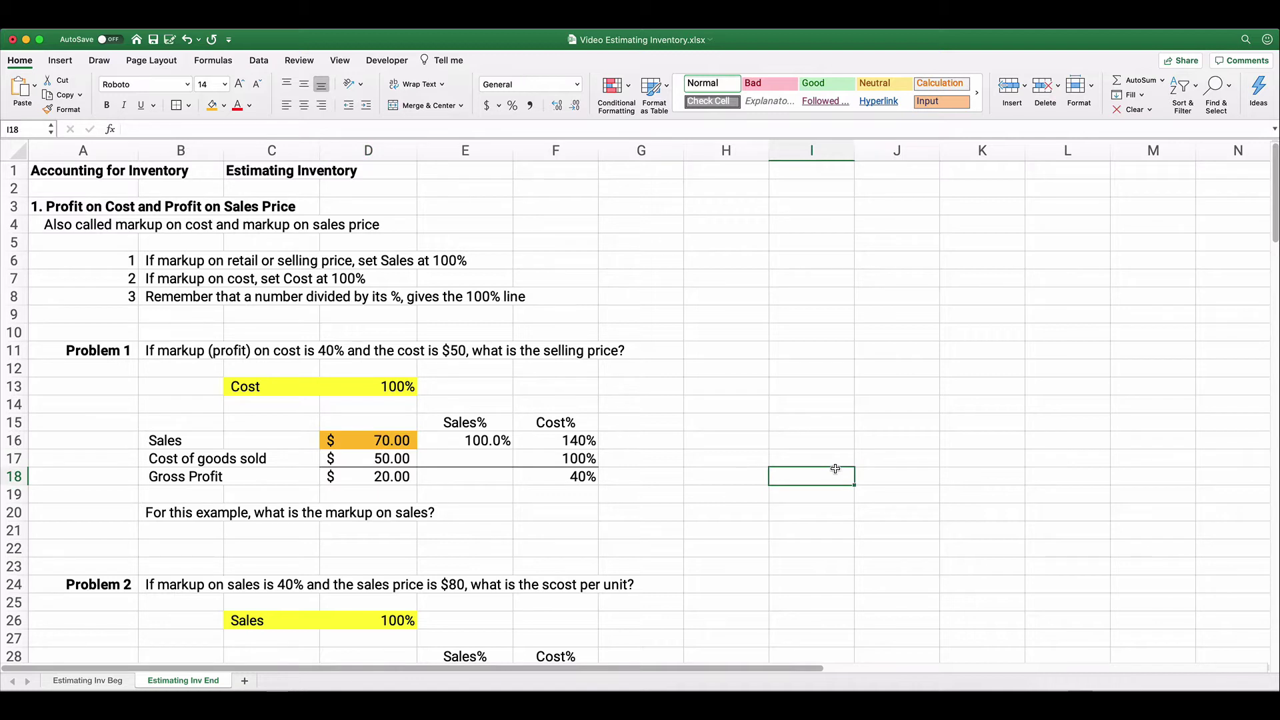
Calculate the cost of goods sold Sales% in E17 by dividing D17 by the sales amount in D16.
{"action": "left_click", "coordinate": [474, 461]}
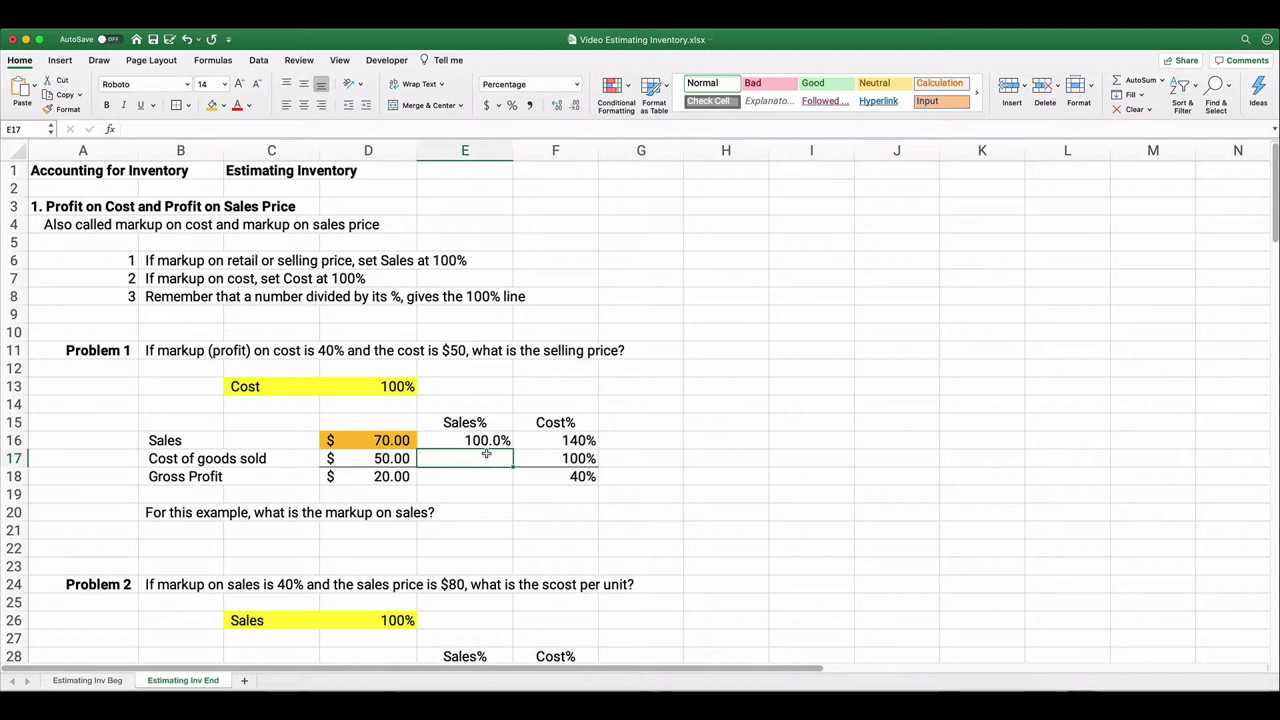
{"action": "type", "text": "="}
{"action": "key", "text": "Left"}
{"action": "type", "text": "/"}
{"action": "key", "text": "Up"}
{"action": "key", "text": "Left"}
{"action": "key", "text": "Return"}
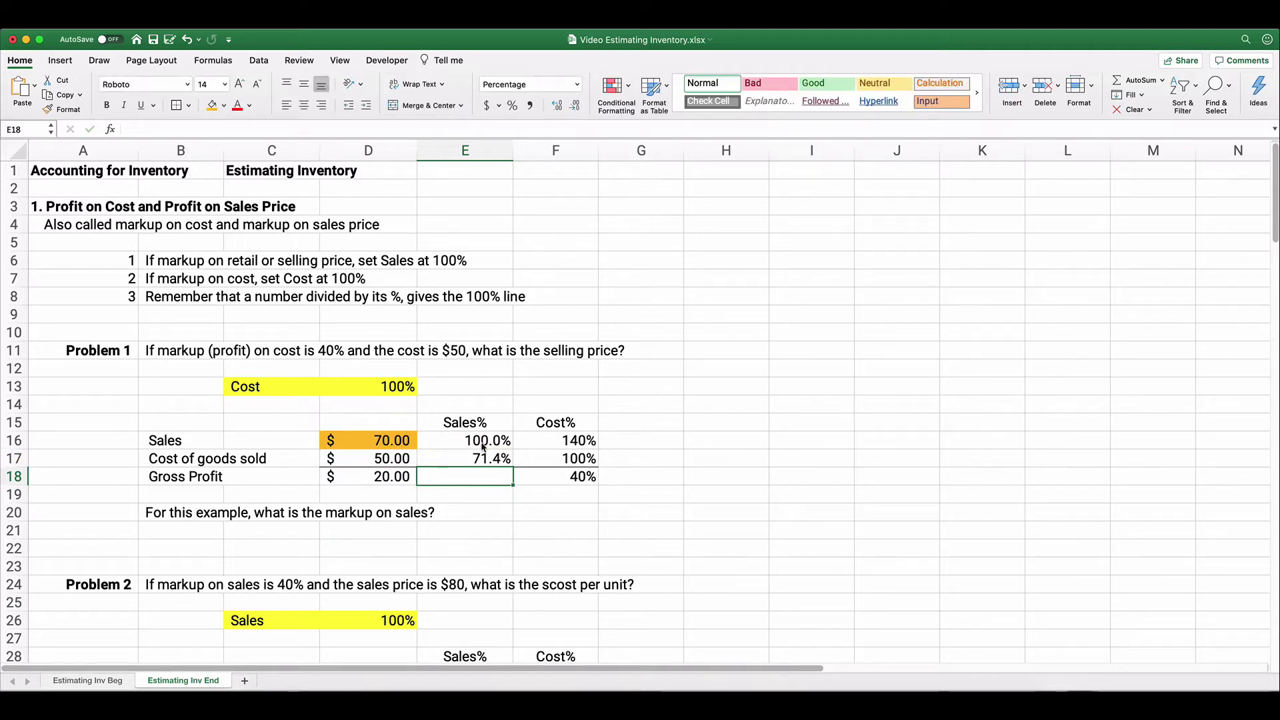
Calculate the gross profit Sales% in E18 by dividing D18 by the sales amount in D16.
{"action": "type", "text": "="}
{"action": "key", "text": "Left"}
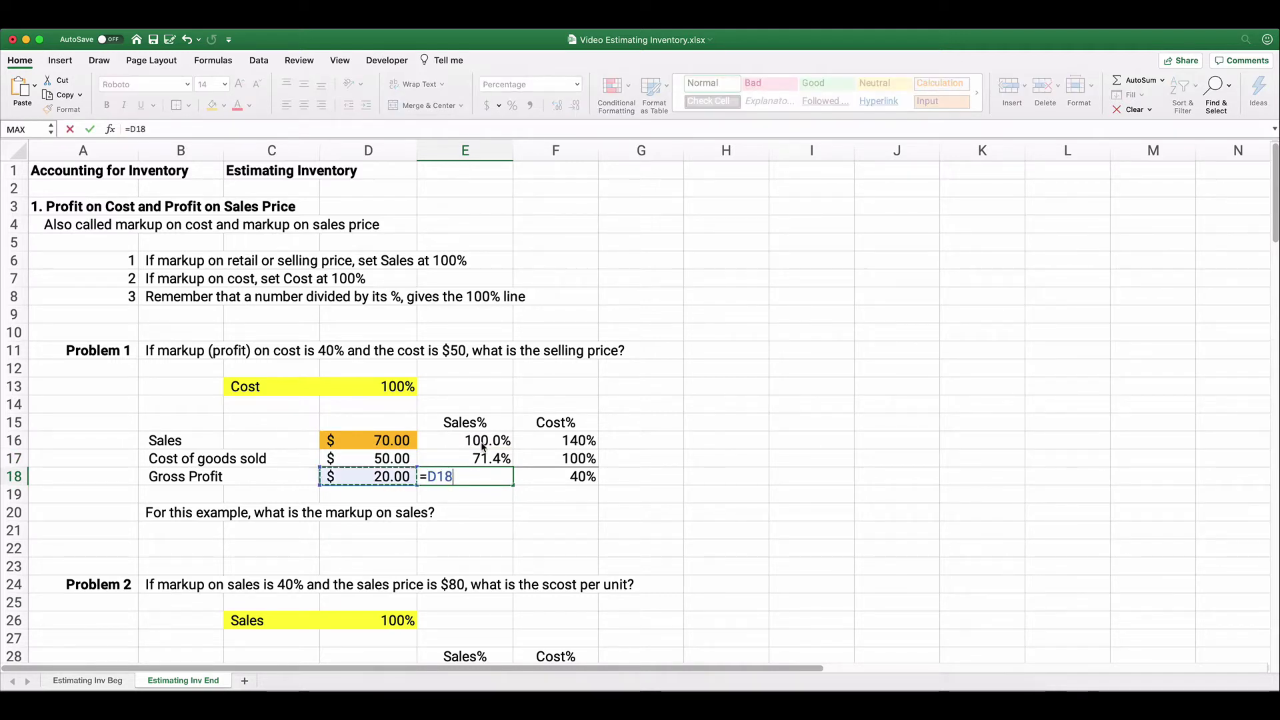
{"action": "type", "text": "/"}
{"action": "key", "text": "Up"}
{"action": "key", "text": "Up"}
{"action": "key", "text": "Left"}
{"action": "key", "text": "Return"}
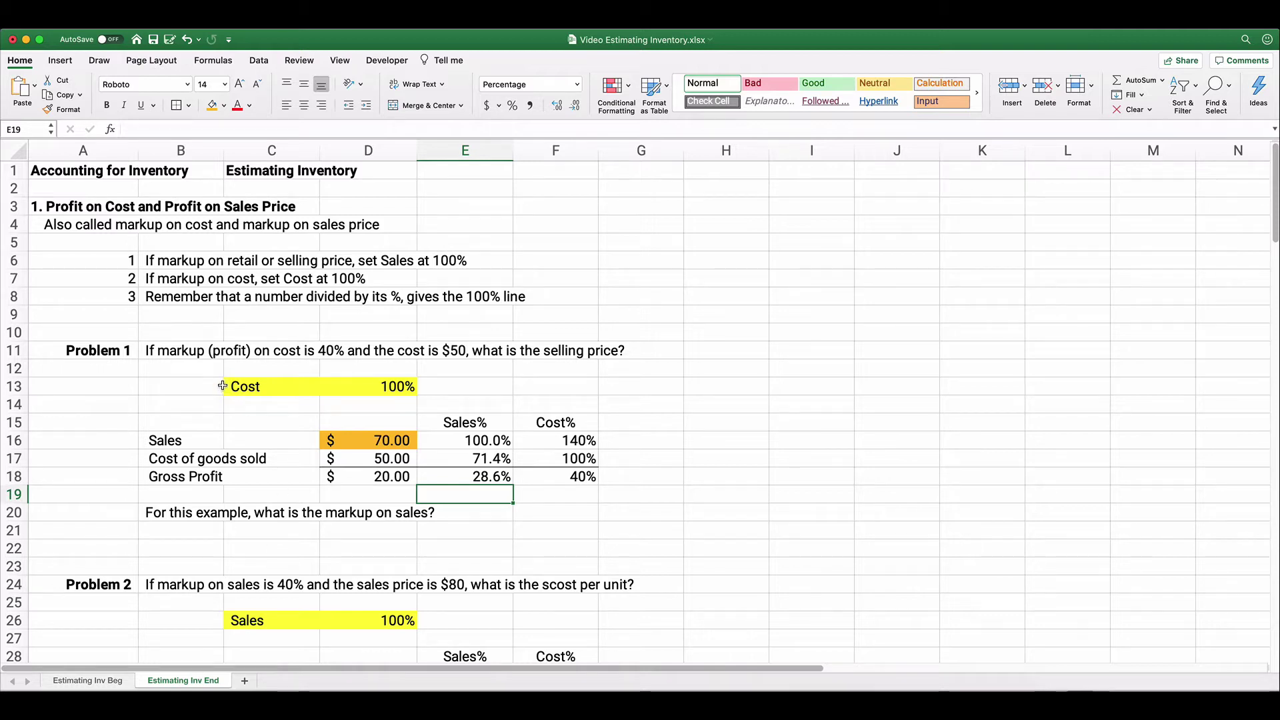
Answer the markup-on-sales question in cell E21 by linking it to the gross profit Sales% with =E18.
{"action": "left_click", "coordinate": [579, 479]}
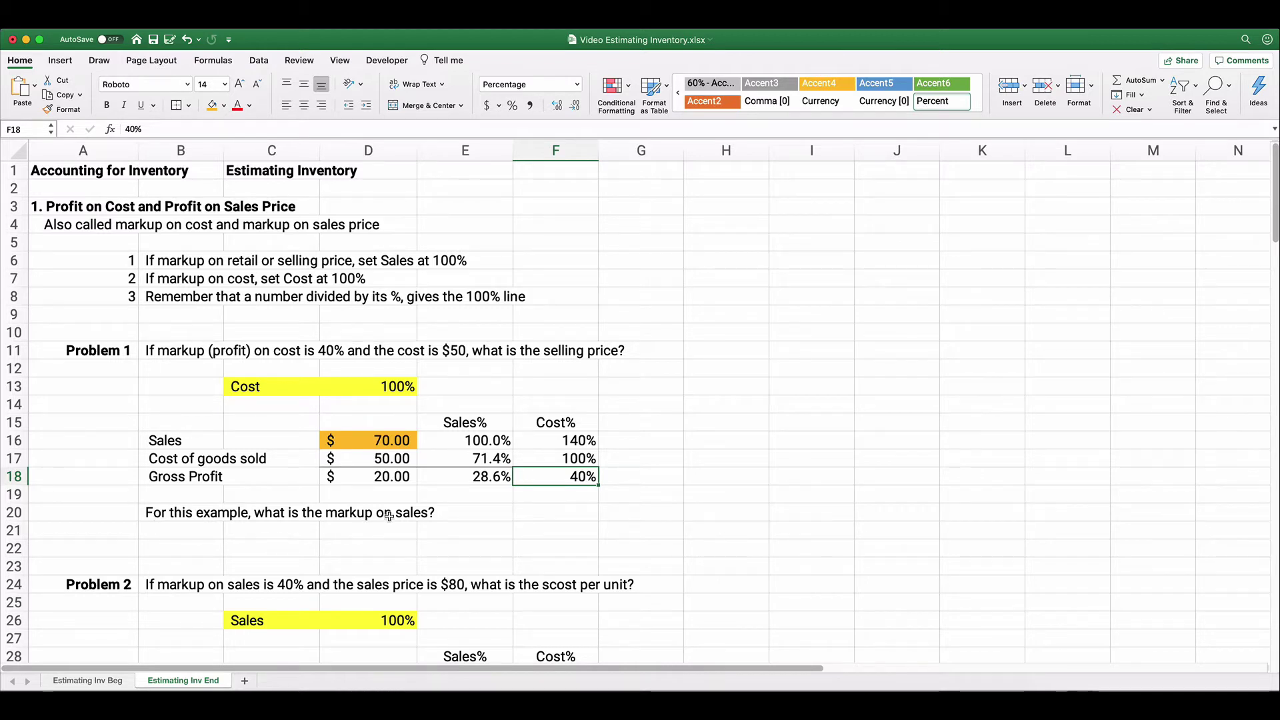
{"action": "left_click", "coordinate": [448, 527]}
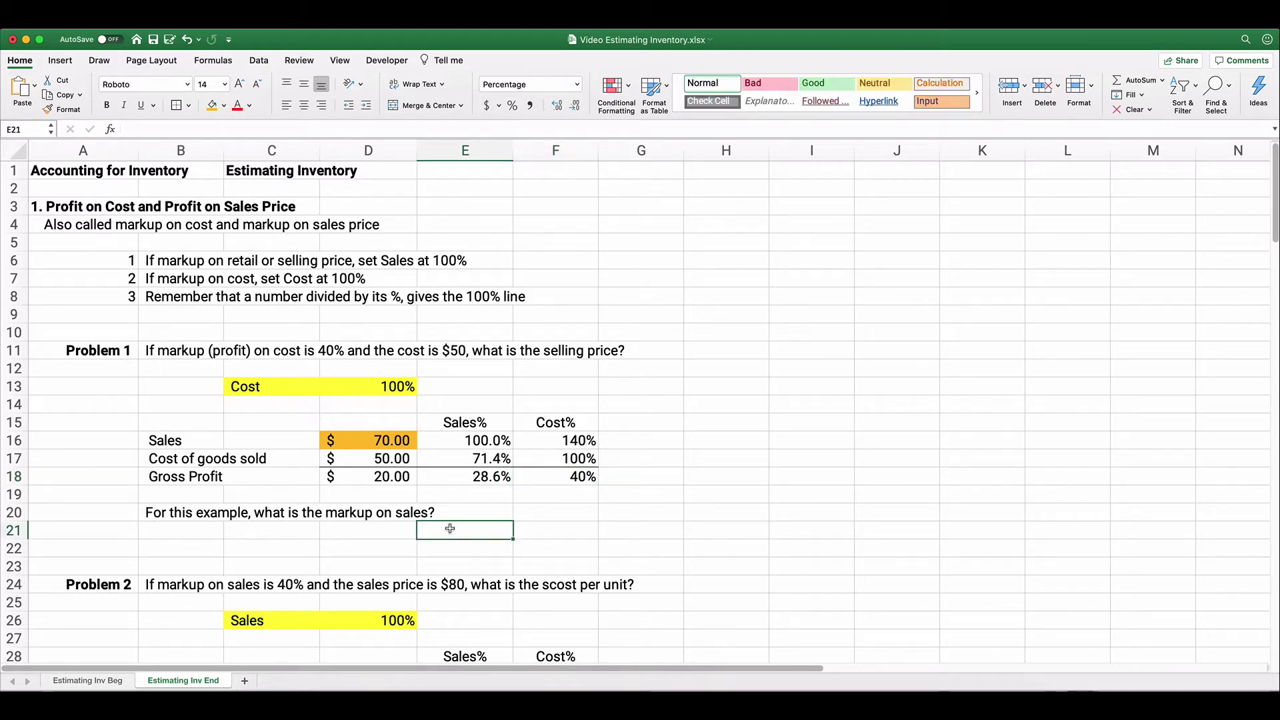
{"action": "type", "text": "="}
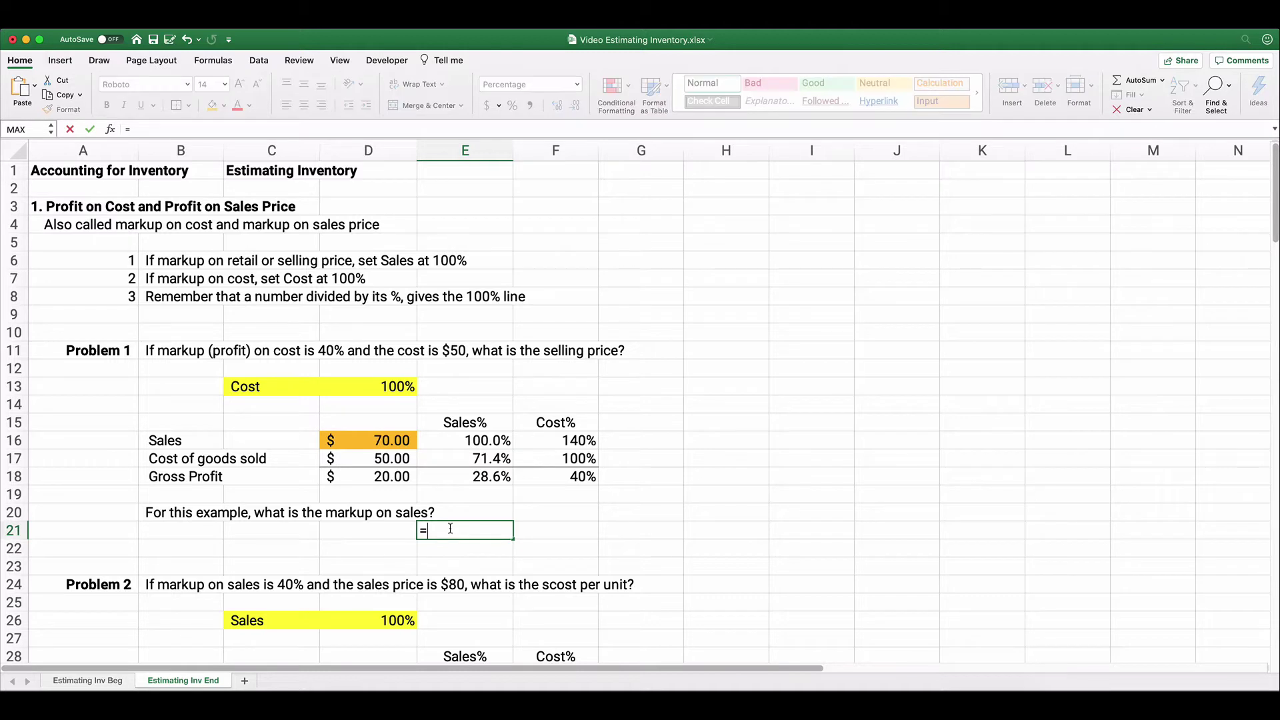
{"action": "left_click", "coordinate": [486, 479]}
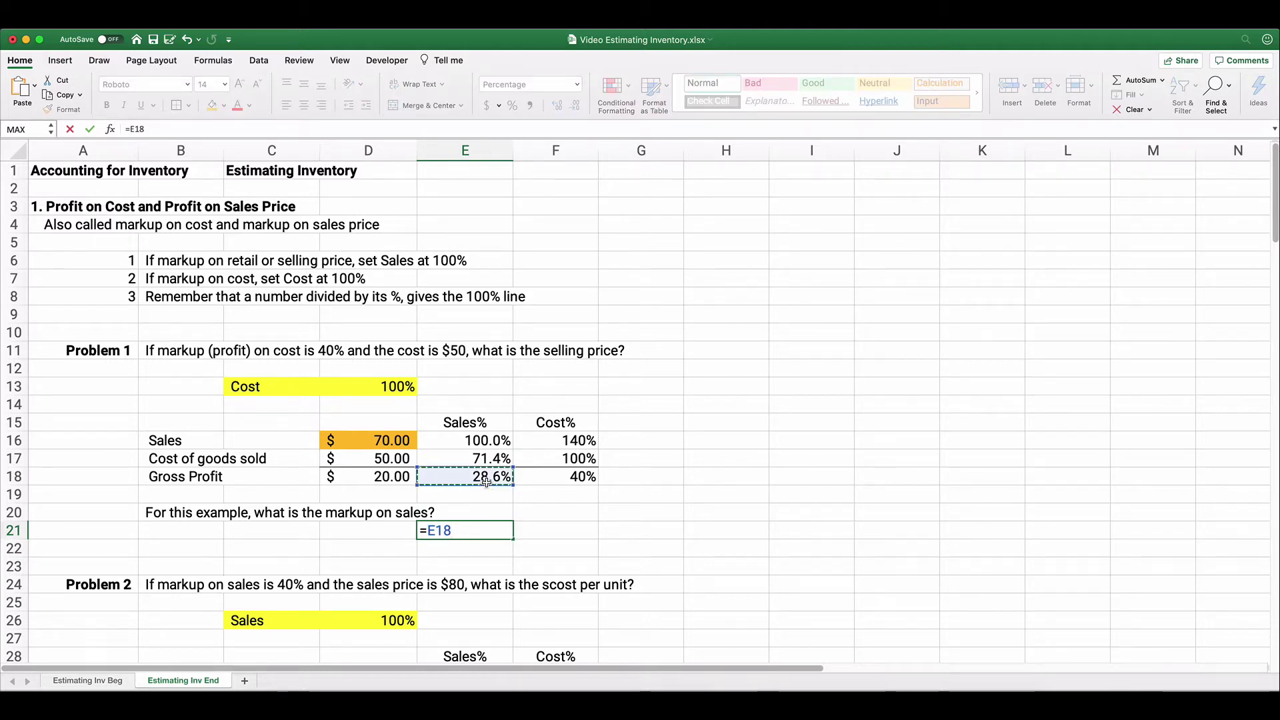
{"action": "key", "text": "Return"}
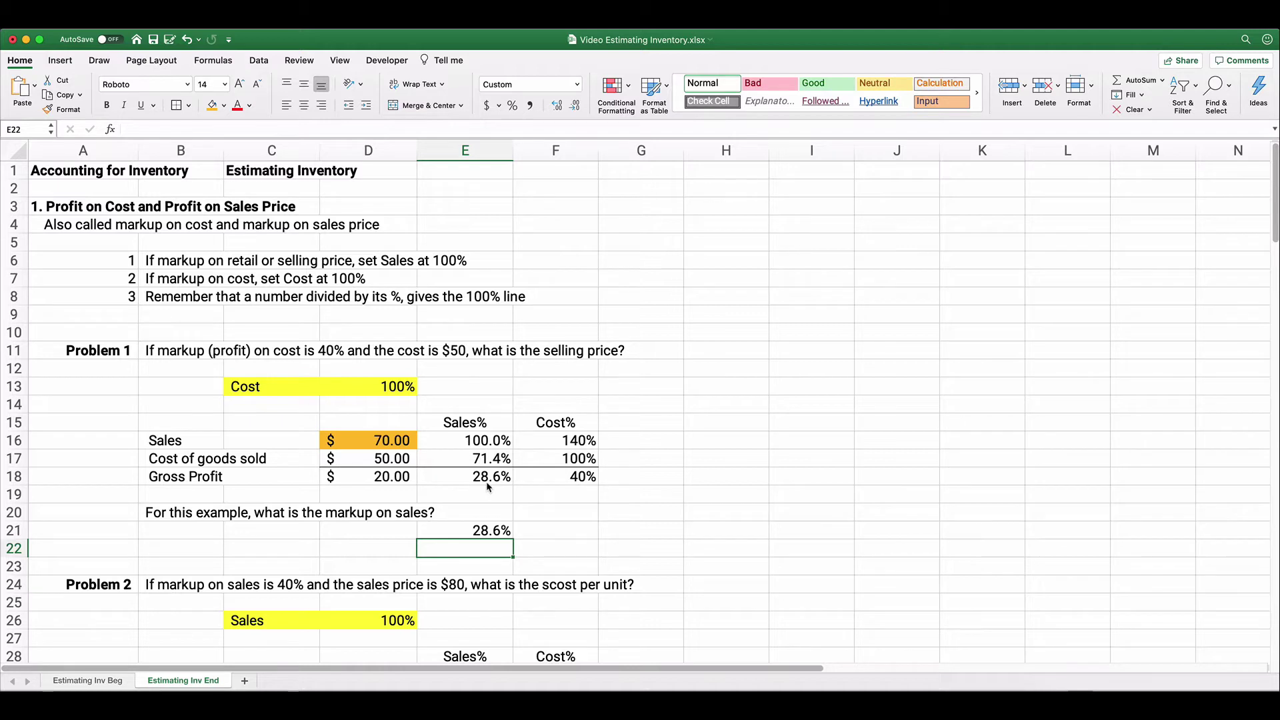
Highlight the Problem 1 markup-on-sales answer in cell E21 with an orange fill.
{"action": "left_click", "coordinate": [463, 530]}
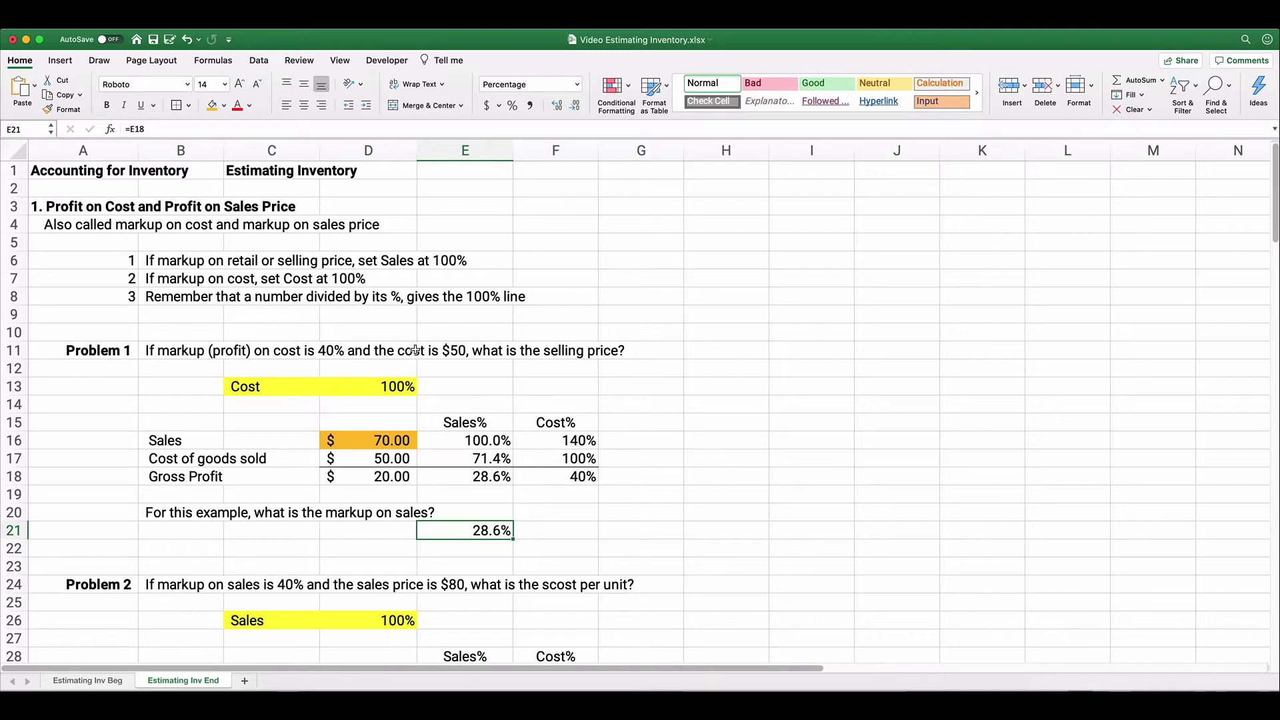
{"action": "left_click", "coordinate": [212, 105]}
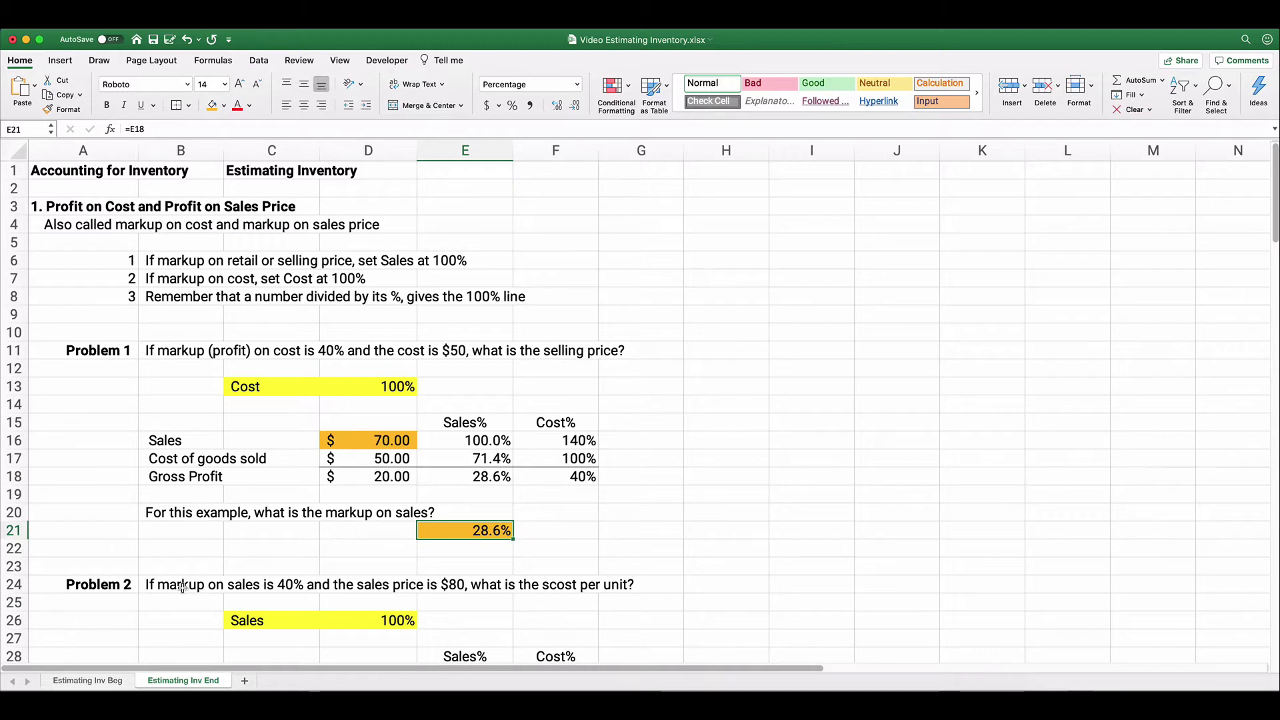
Enter Problem 2's Sales% values: 100% for sales in E29 and 40% for gross profit in E31.
{"action": "scroll", "coordinate": [170, 585], "scroll_direction": "down", "scroll_amount": 5}
{"action": "scroll", "coordinate": [76, 527], "scroll_direction": "down", "scroll_amount": 3}
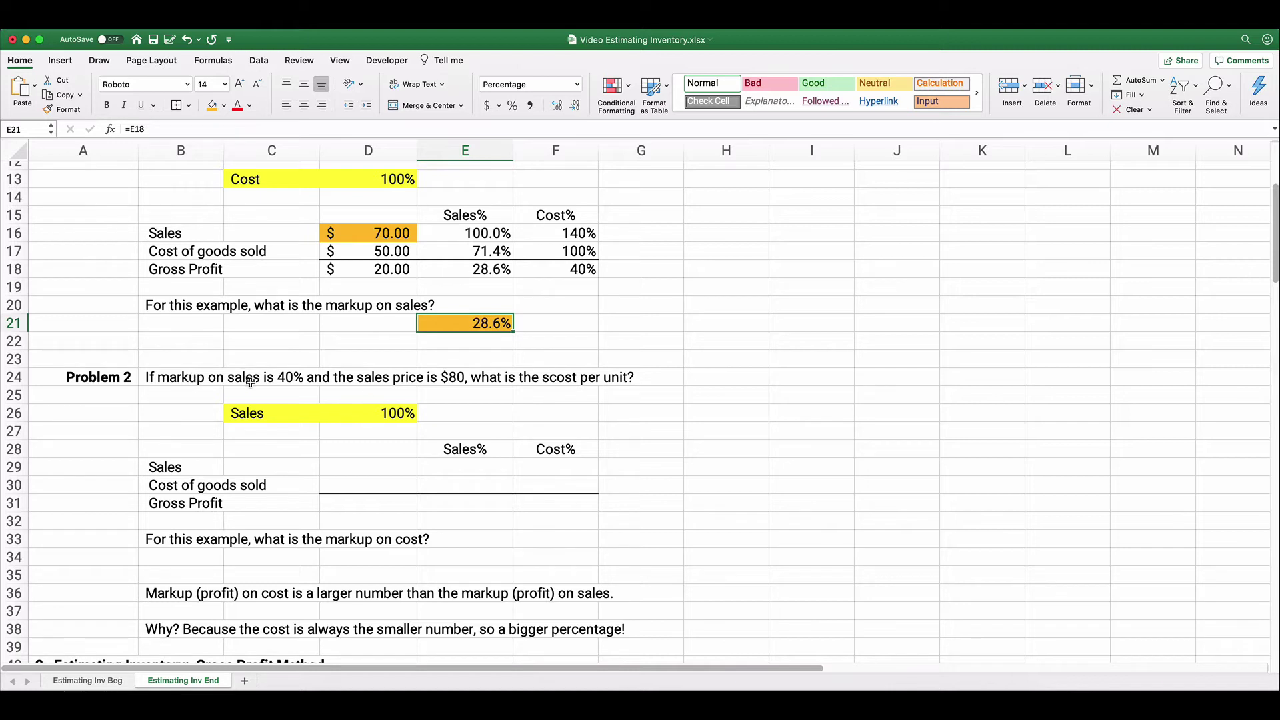
{"action": "left_click", "coordinate": [477, 465]}
{"action": "type", "text": "100"}
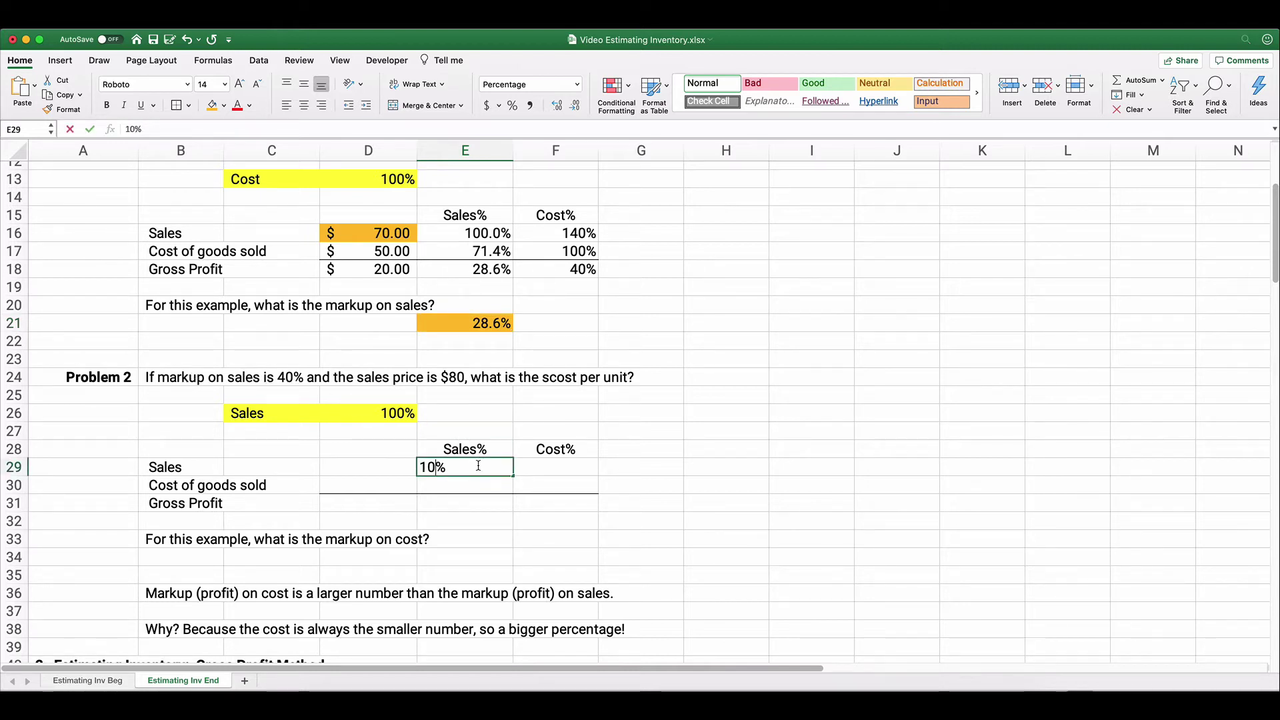
{"action": "key", "text": "Return"}
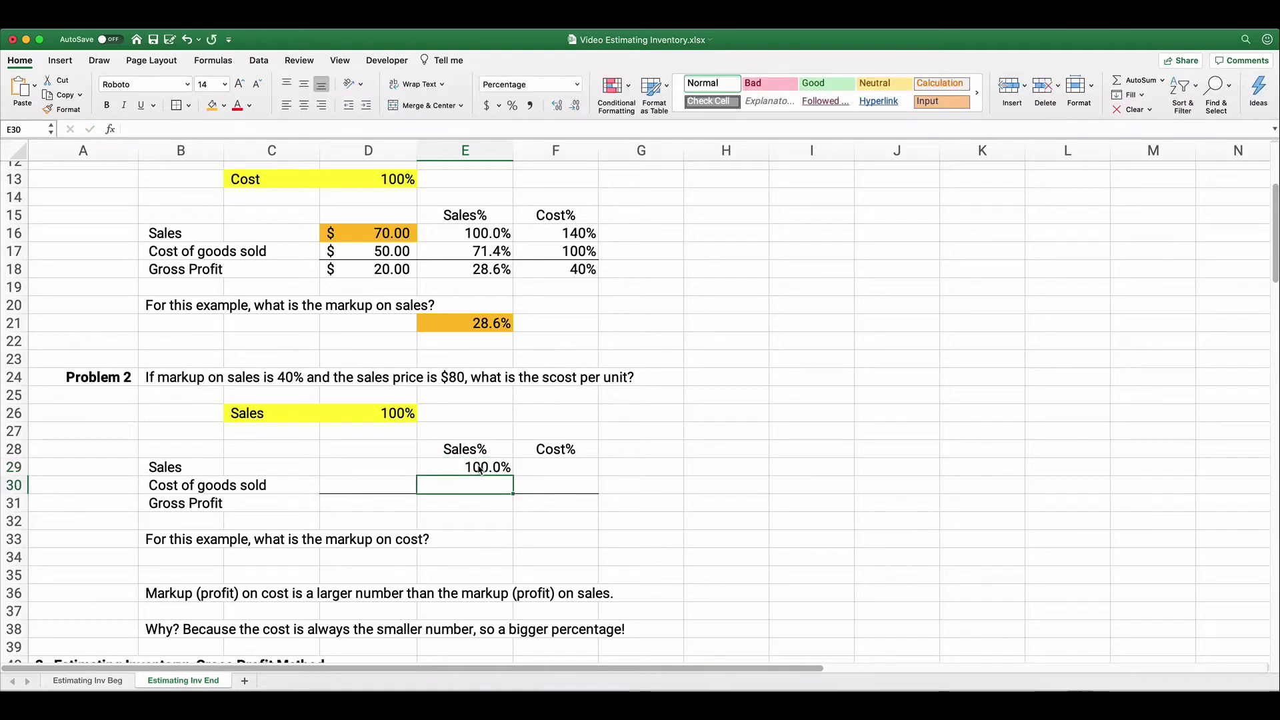
{"action": "key", "text": "Return"}
{"action": "type", "text": "40"}
{"action": "key", "text": "Return"}
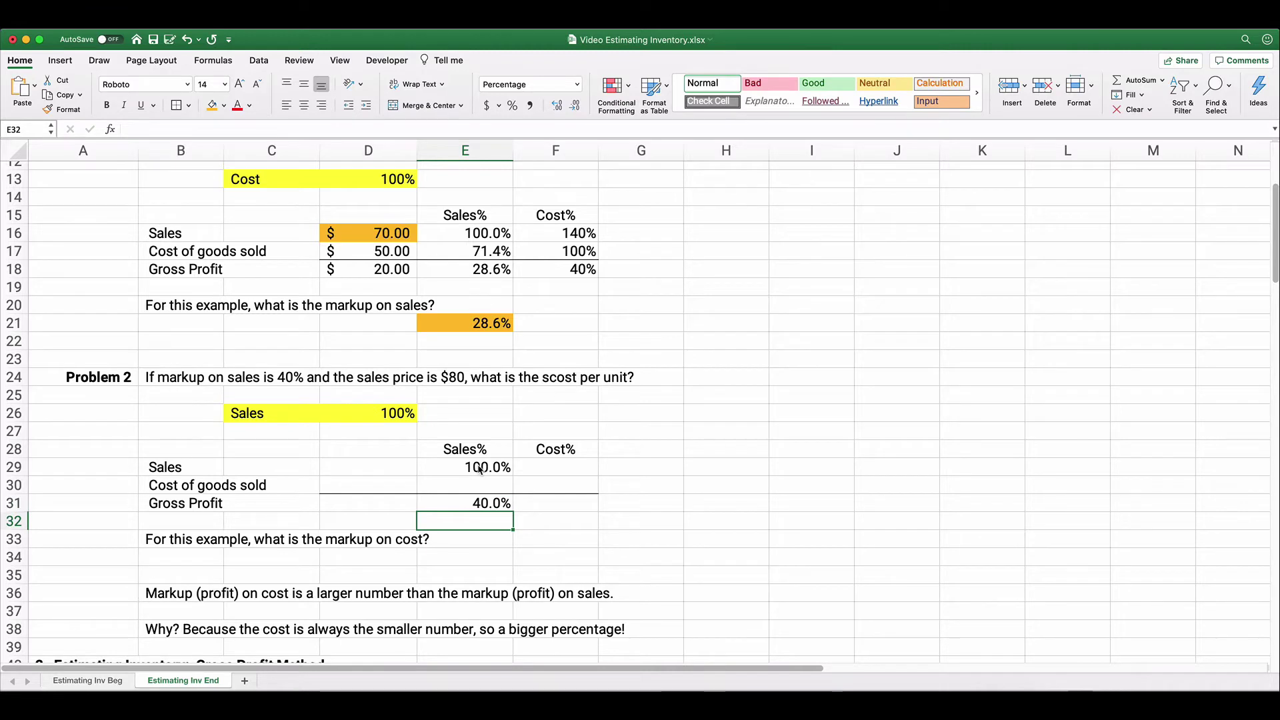
Enter the Problem 2 sales amount of 80 in cell D29.
{"action": "left_click", "coordinate": [376, 464]}
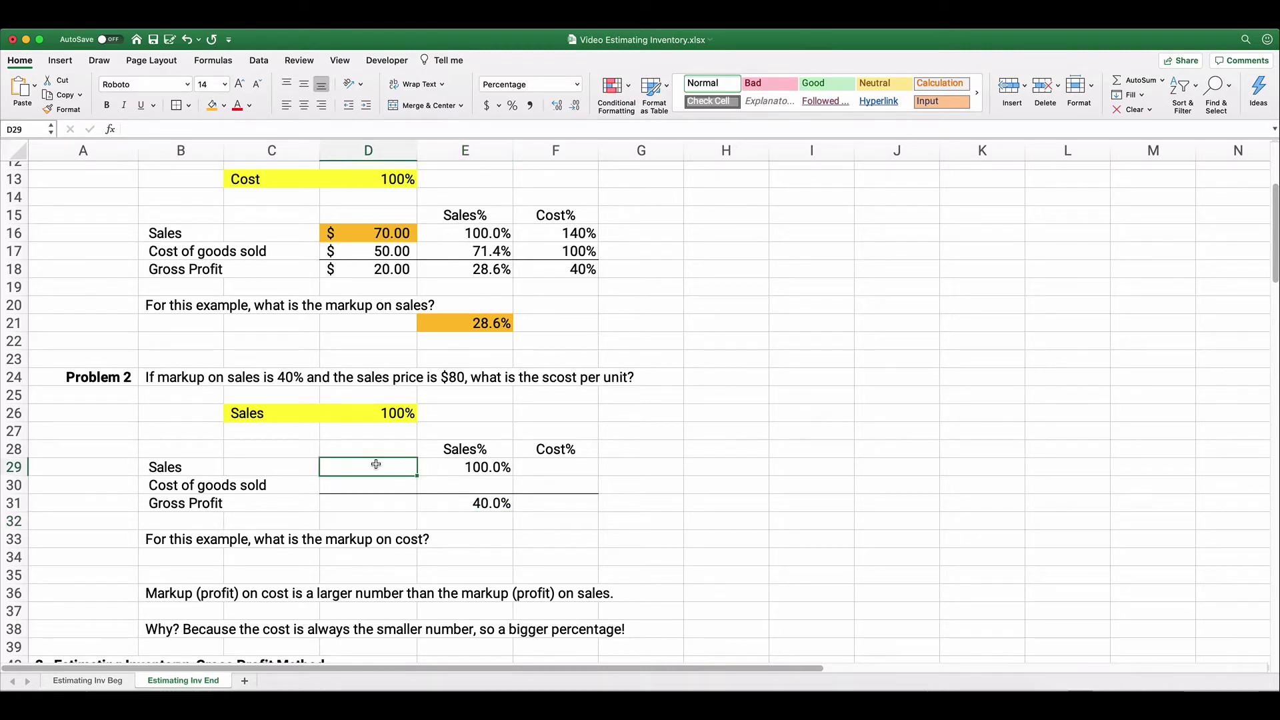
{"action": "type", "text": "80"}
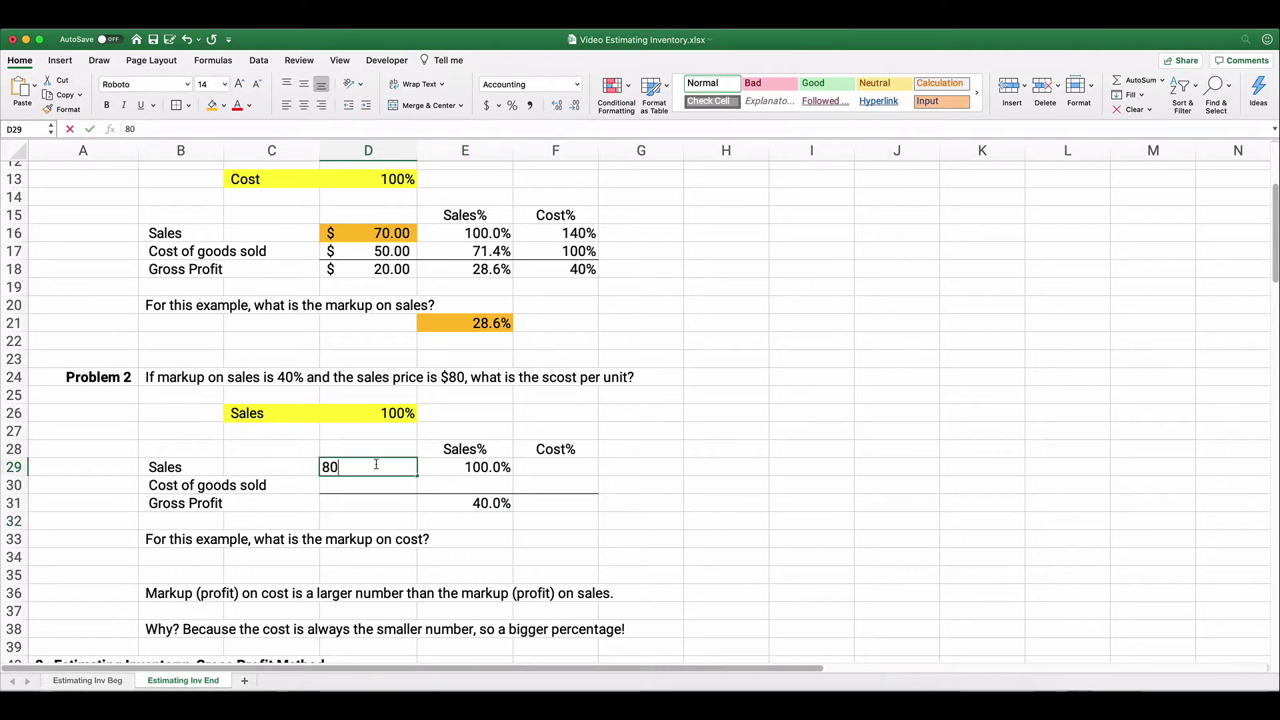
{"action": "key", "text": "Return"}
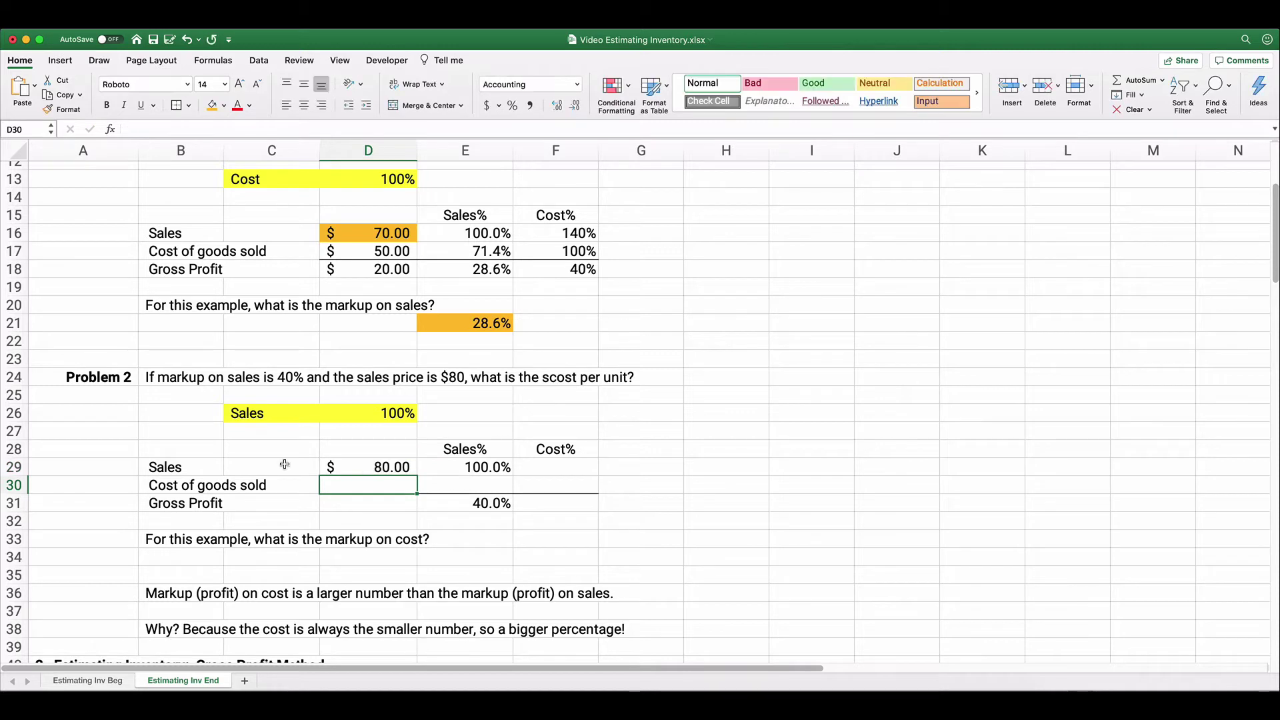
Correct the misspelled "scost" to "cost" in the Problem 2 question in cell B24.
{"action": "left_click", "coordinate": [169, 378]}
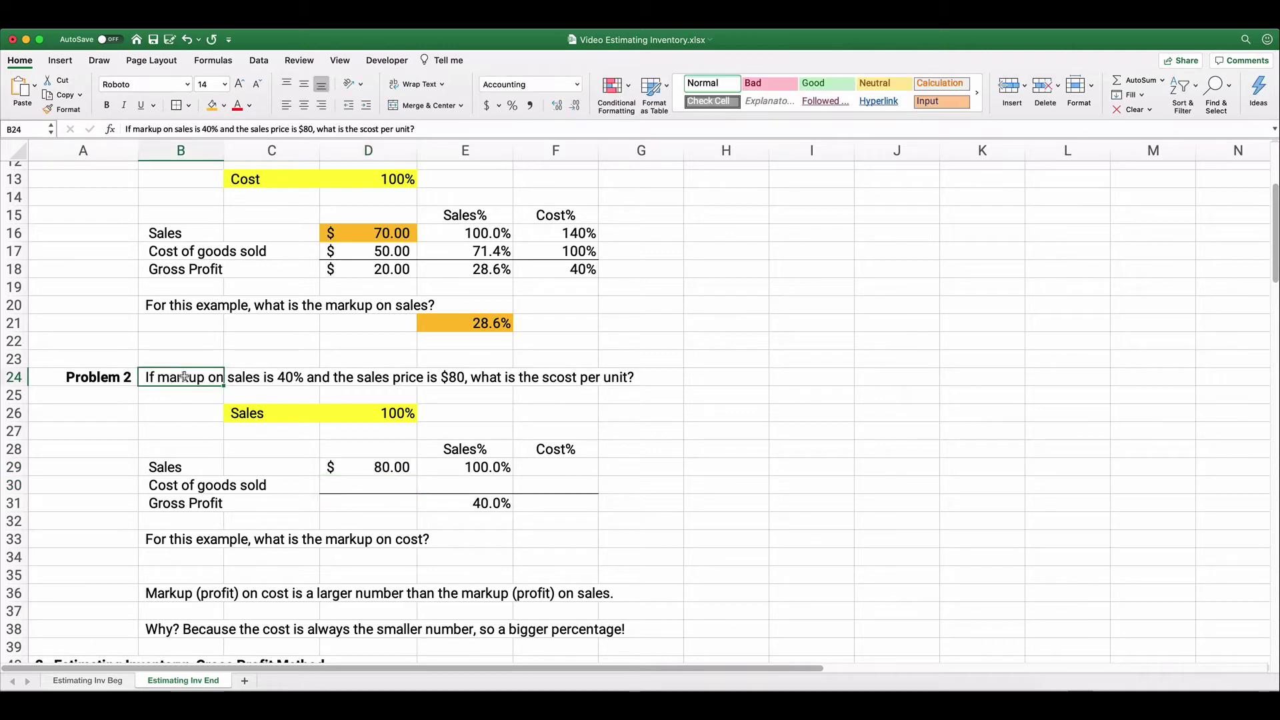
{"action": "left_click", "coordinate": [363, 131]}
{"action": "key", "text": "BackSpace"}
{"action": "key", "text": "Return"}
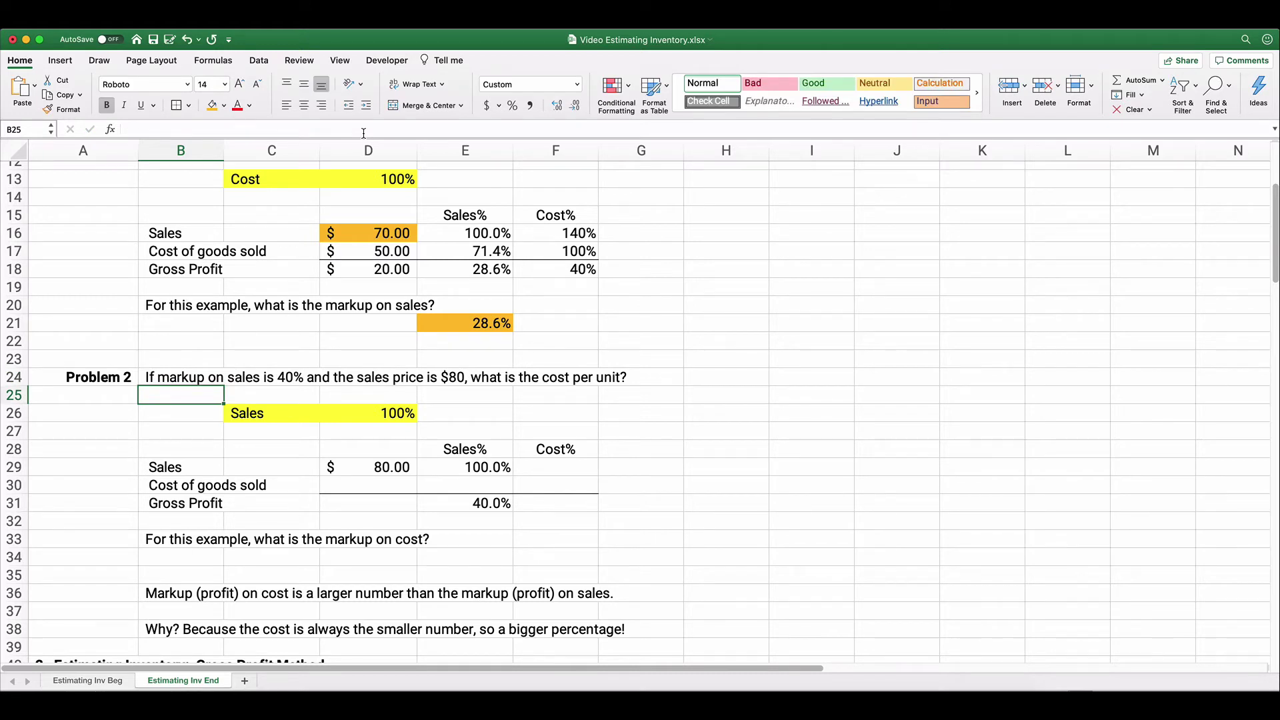
Calculate Problem 2's cost of goods sold Sales% in E30 with the formula =E29-E31.
{"action": "left_click", "coordinate": [481, 486]}
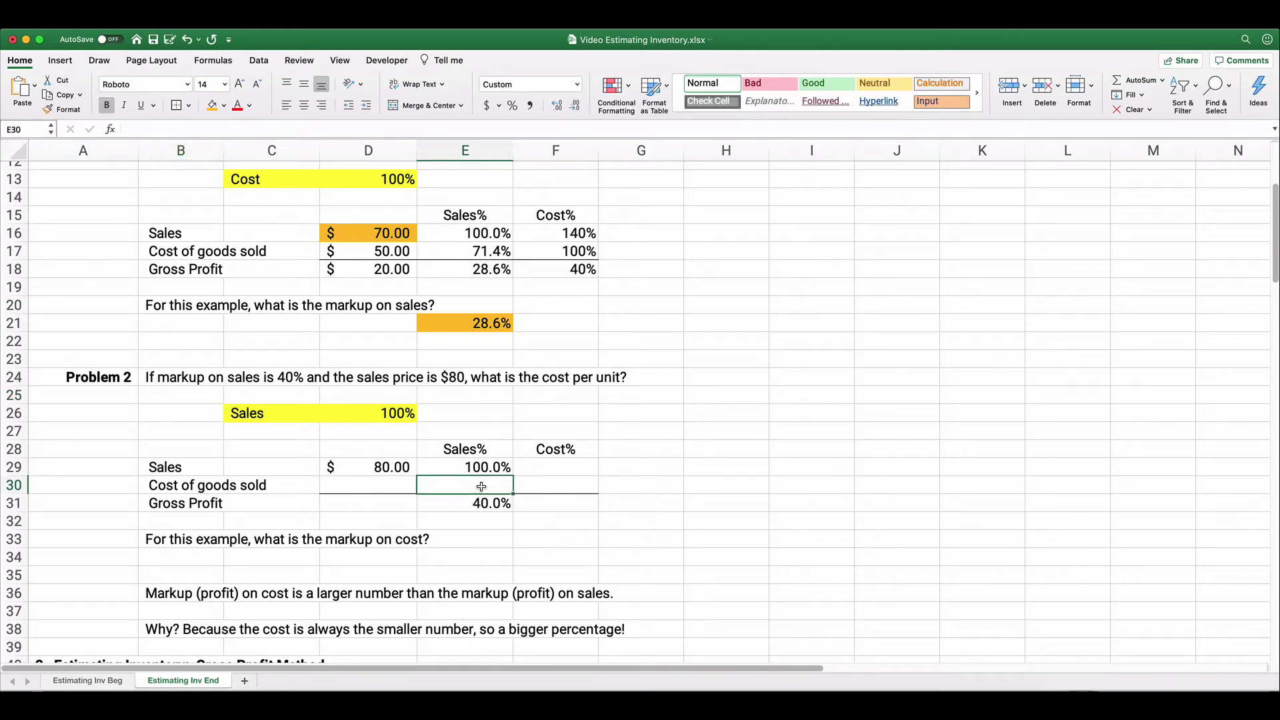
{"action": "type", "text": "="}
{"action": "key", "text": "Up"}
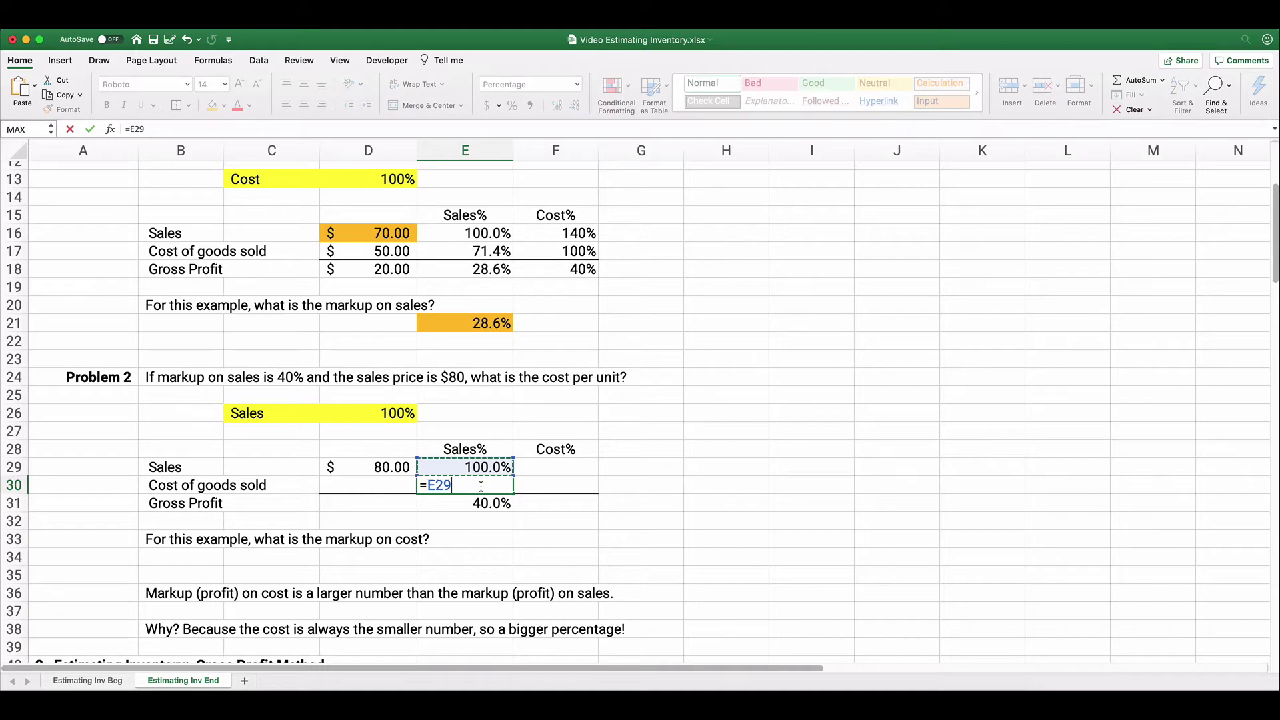
{"action": "type", "text": "-"}
{"action": "key", "text": "Down"}
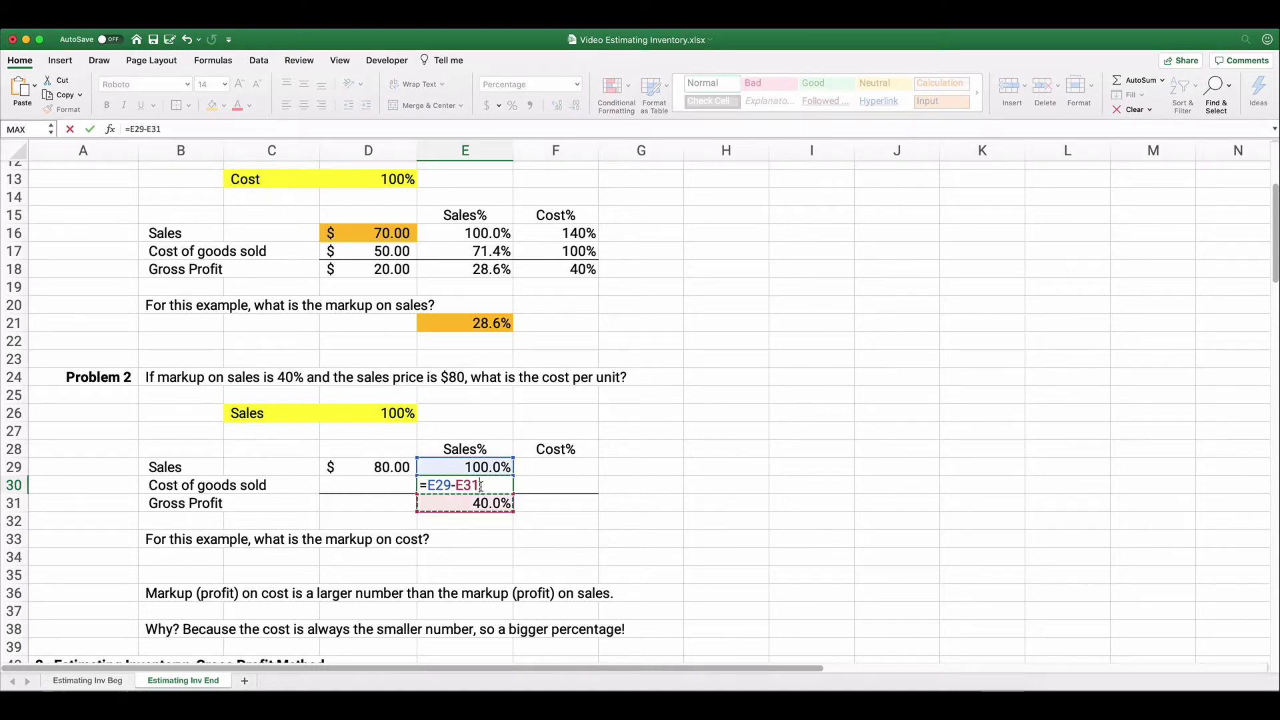
{"action": "key", "text": "Return"}
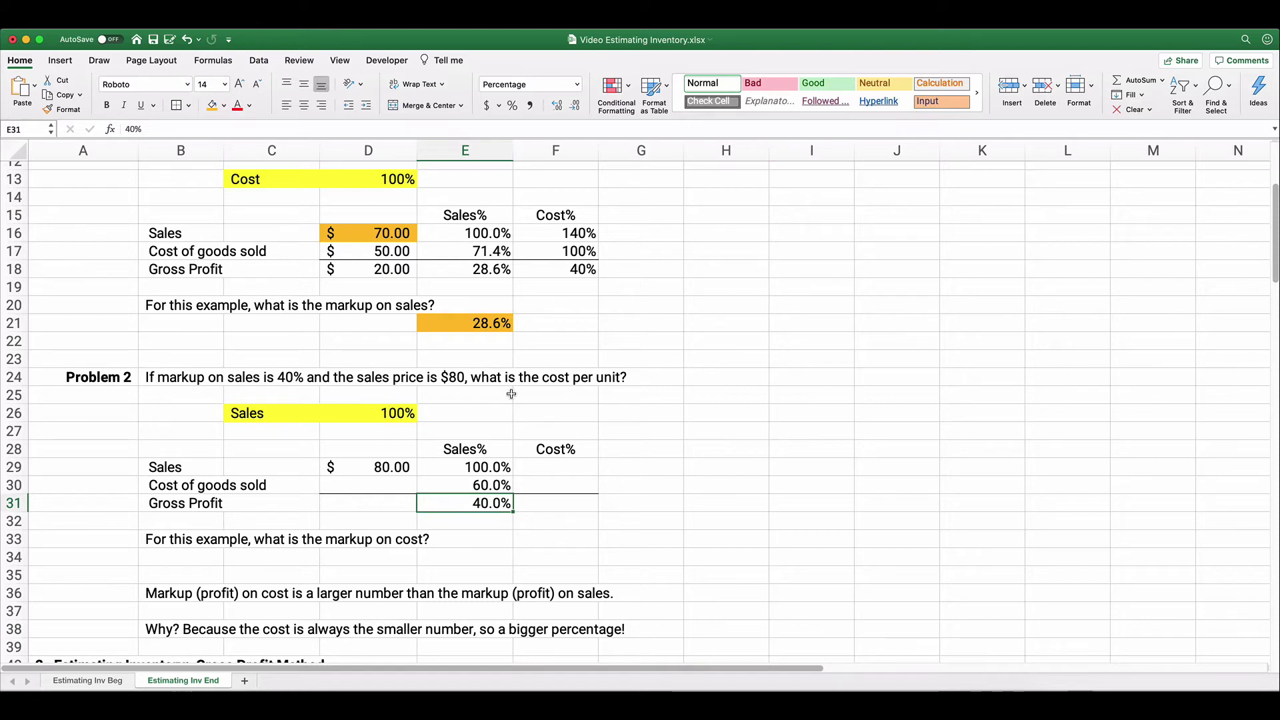
Calculate Problem 2's cost of goods sold amount in D30 with the formula =D29*E30.
{"action": "left_click", "coordinate": [396, 481]}
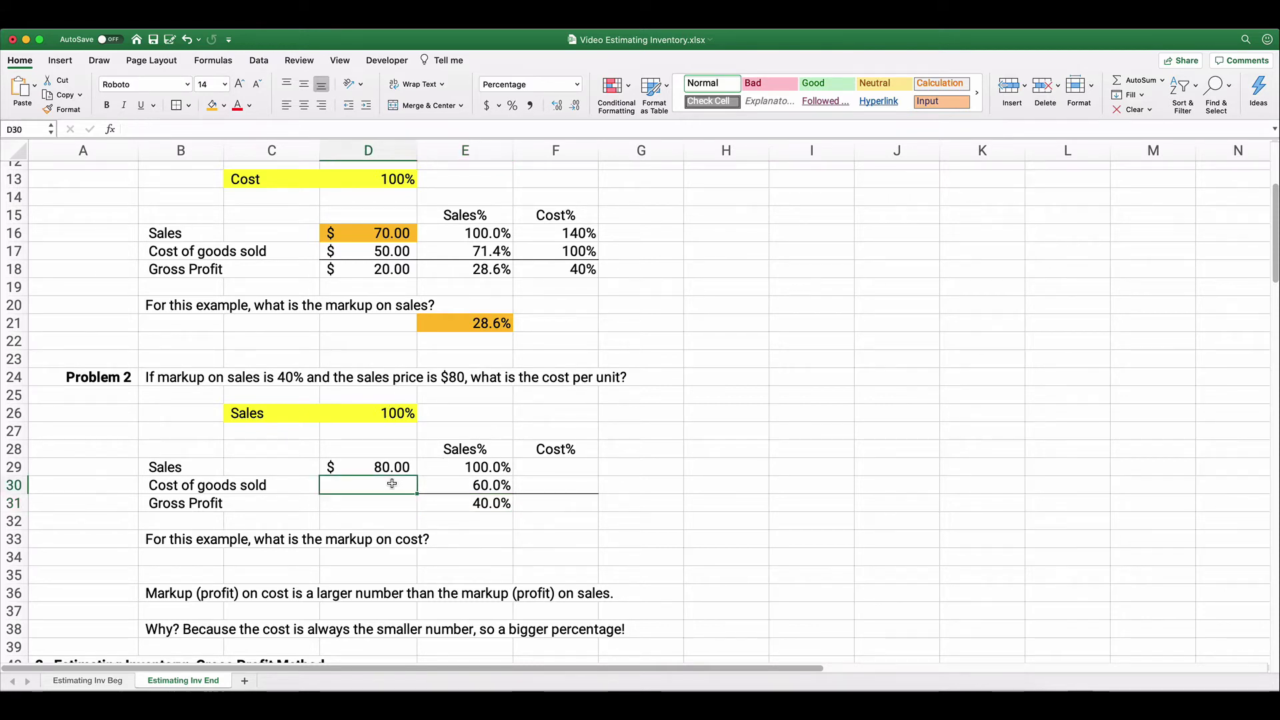
{"action": "type", "text": "="}
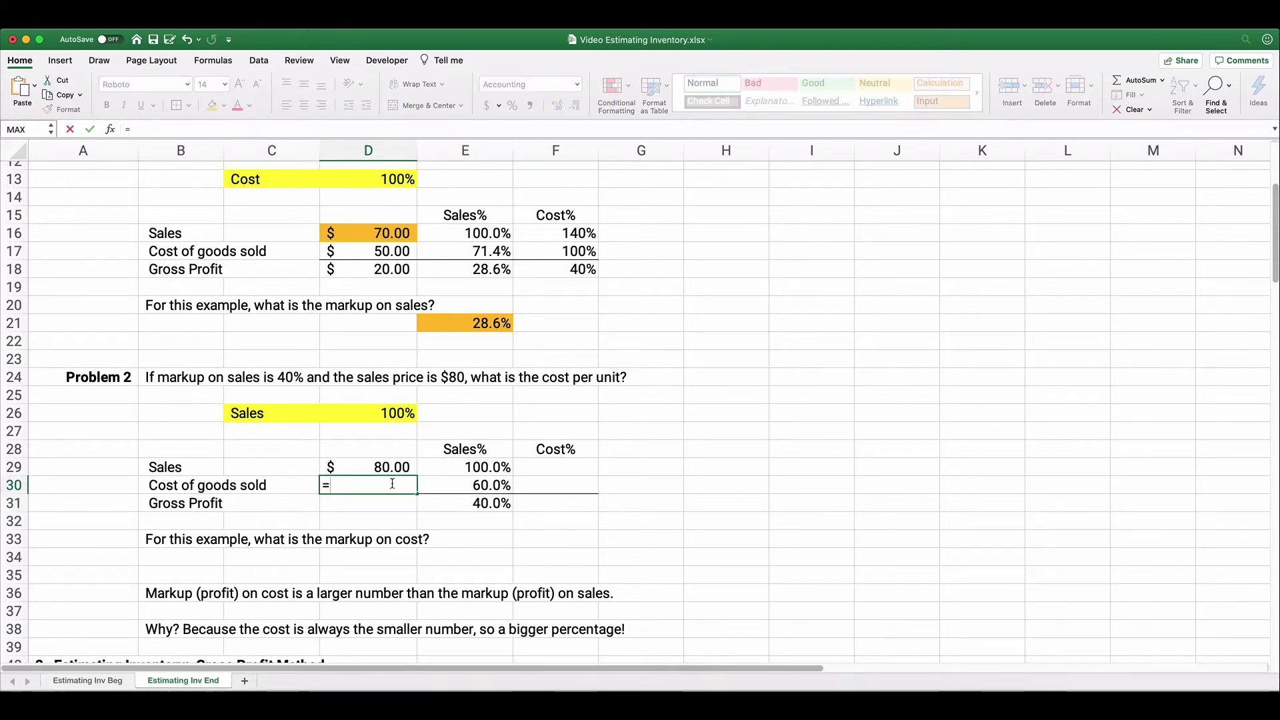
{"action": "key", "text": "Up"}
{"action": "type", "text": "*"}
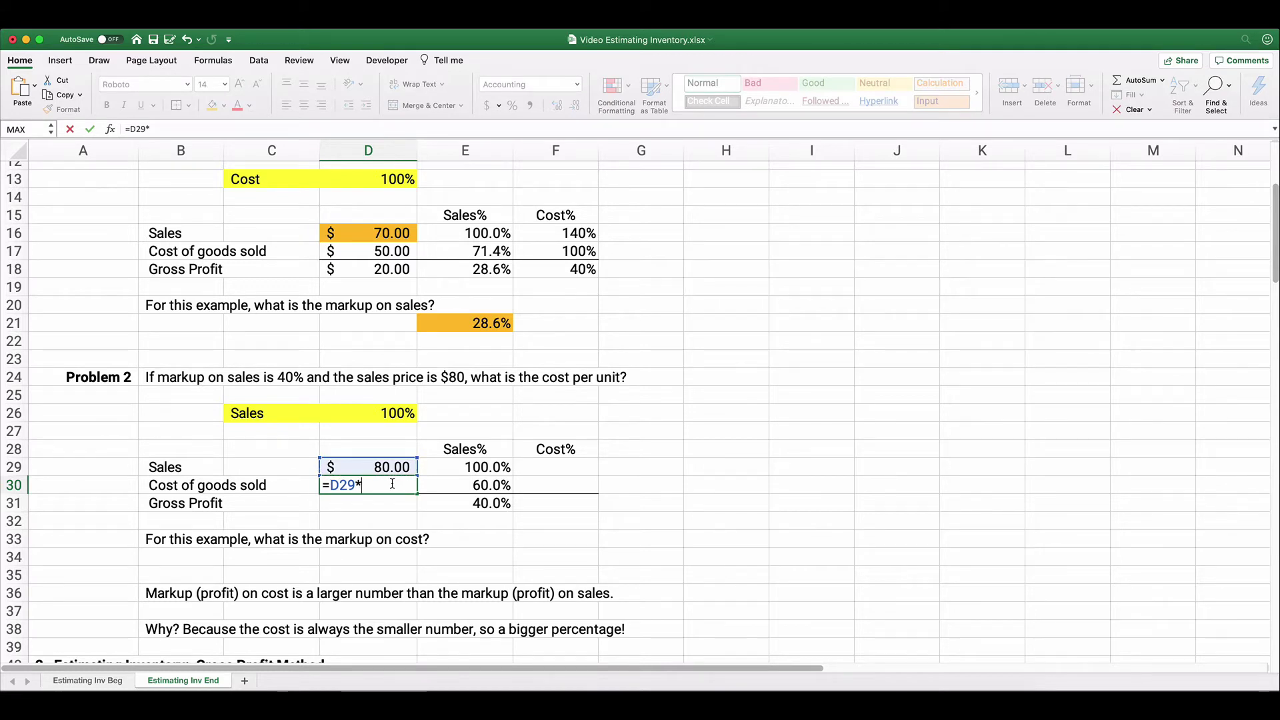
{"action": "key", "text": "Right"}
{"action": "key", "text": "Return"}
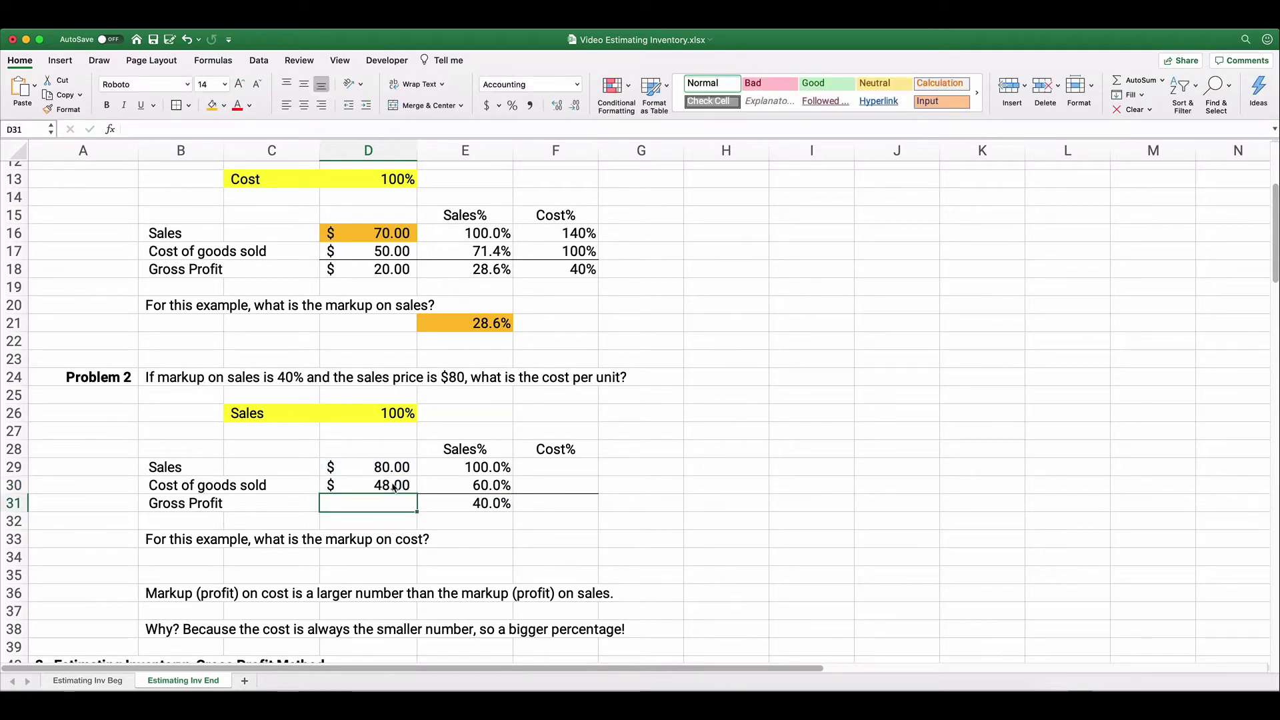
Calculate Problem 2's gross profit amount in D31 with the formula =D29*E31.
{"action": "type", "text": "="}
{"action": "key", "text": "Up"}
{"action": "key", "text": "Up"}
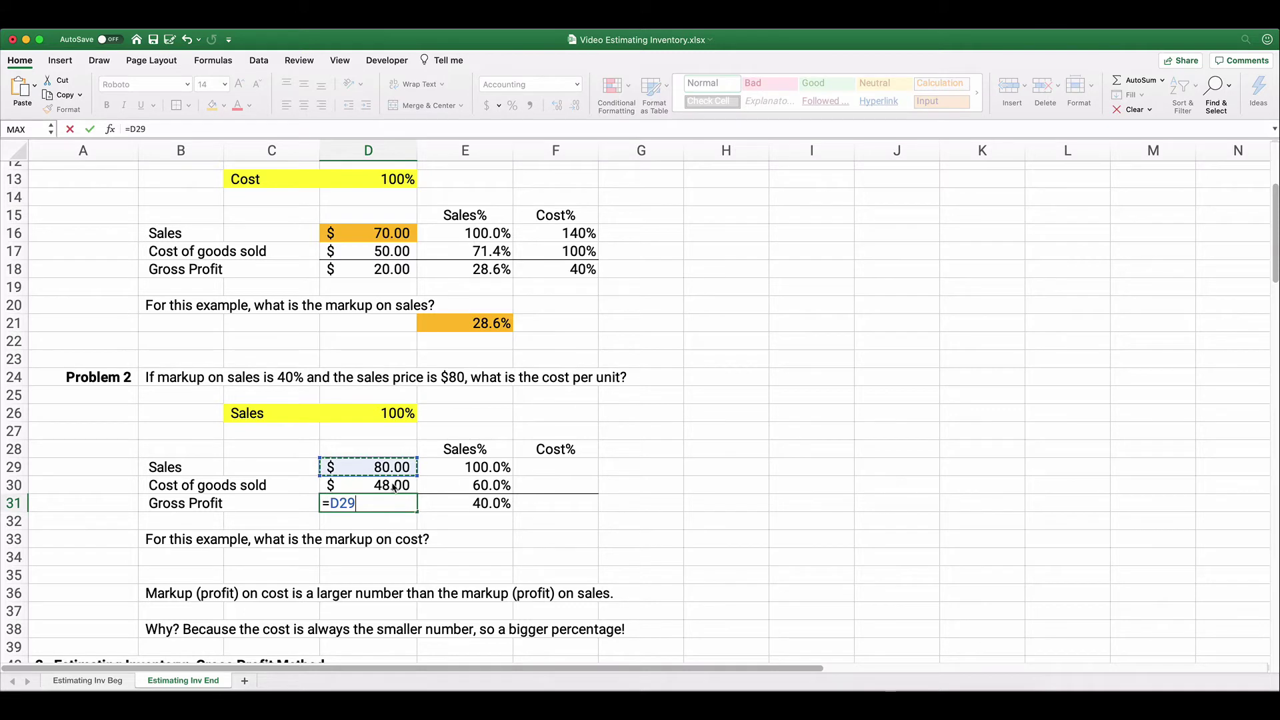
{"action": "type", "text": "*"}
{"action": "left_click", "coordinate": [451, 506]}
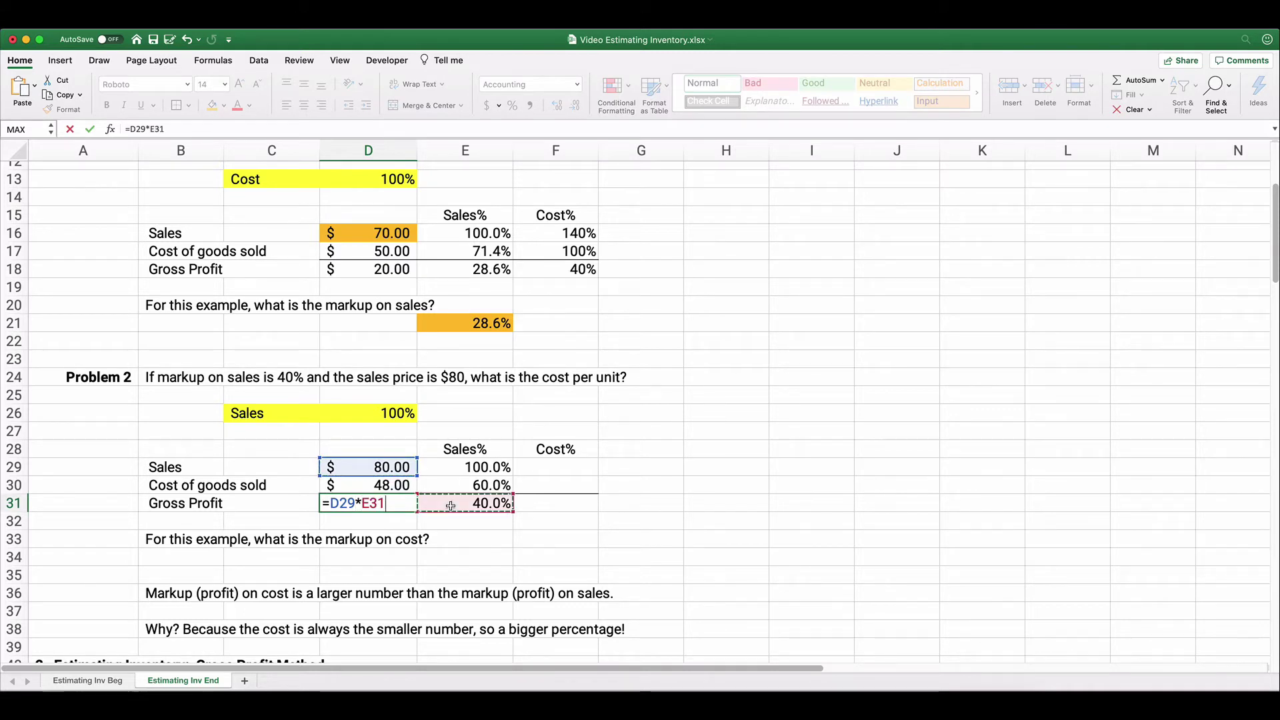
{"action": "key", "text": "Return"}
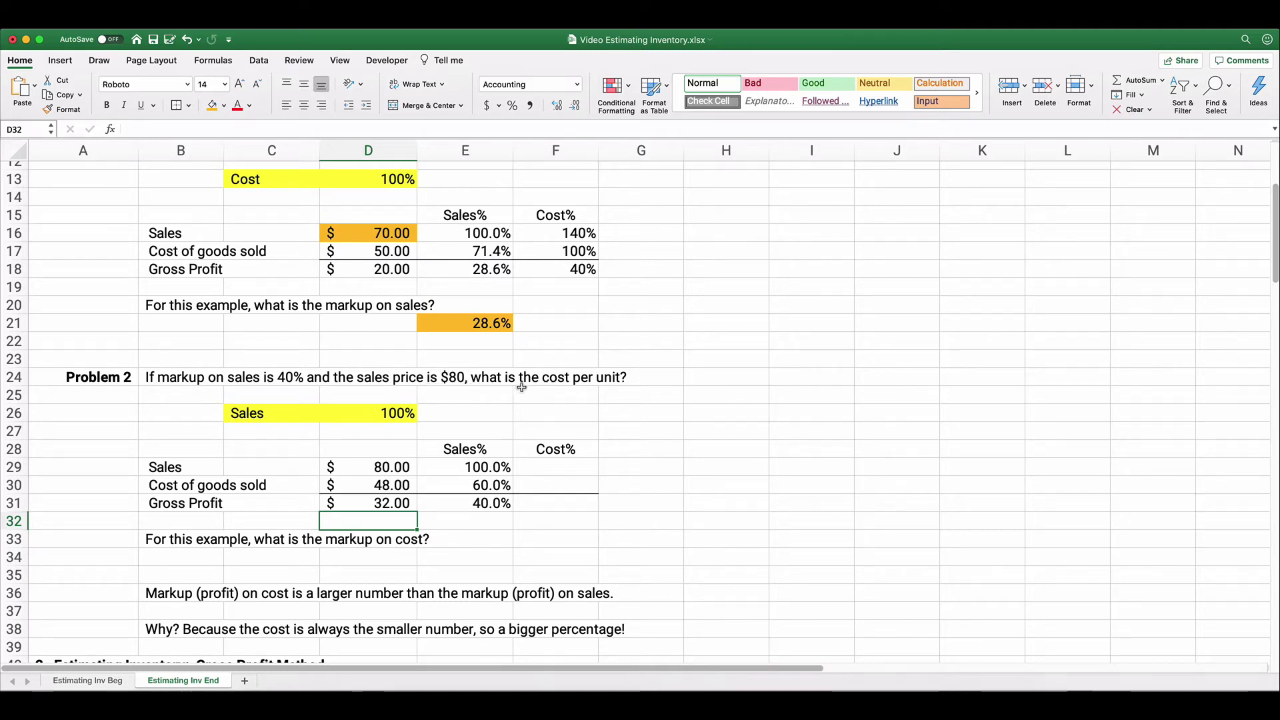
Highlight the Problem 2 cost of goods sold amount in cell D30 with an orange fill.
{"action": "left_click", "coordinate": [373, 483]}
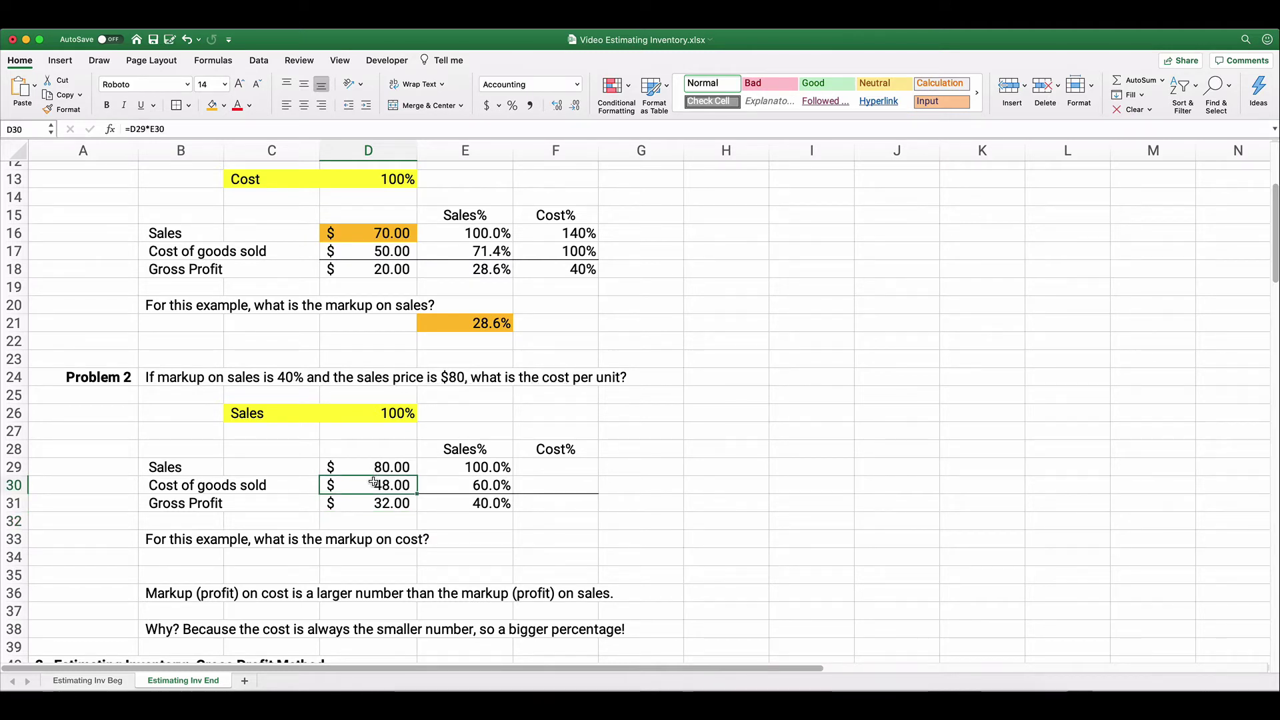
{"action": "left_click", "coordinate": [212, 112]}
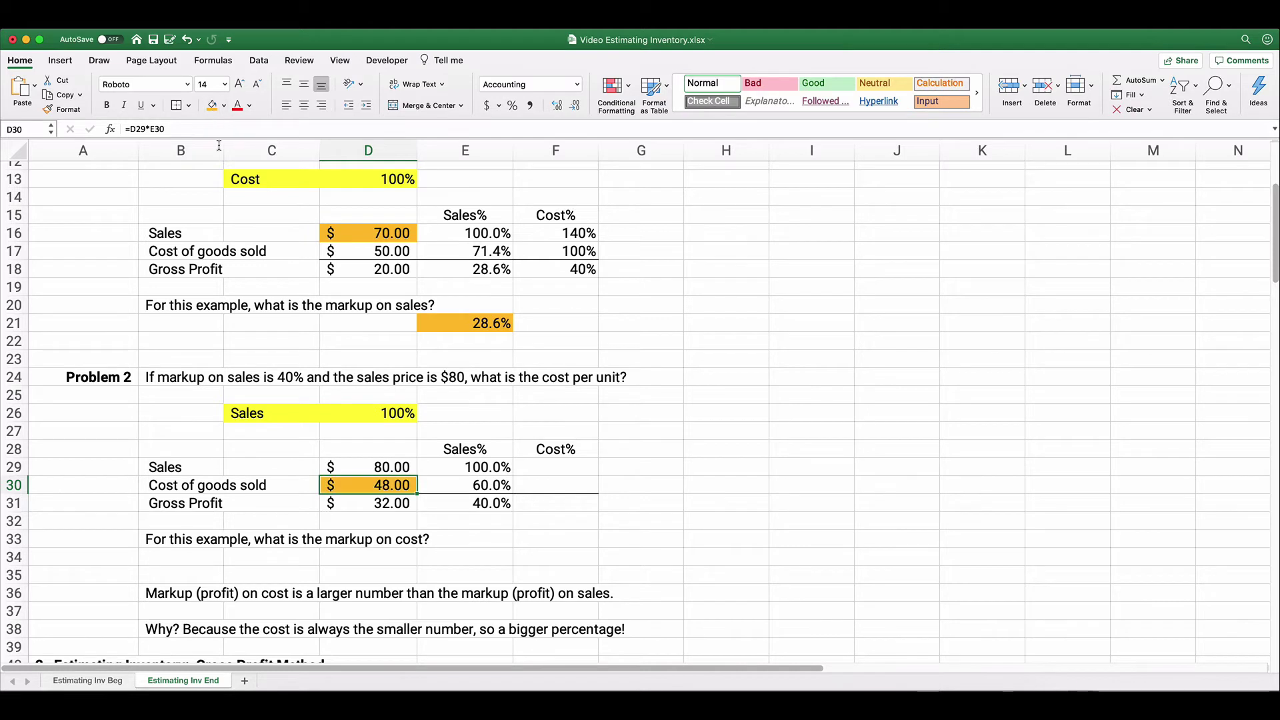
{"action": "left_click", "coordinate": [88, 494]}
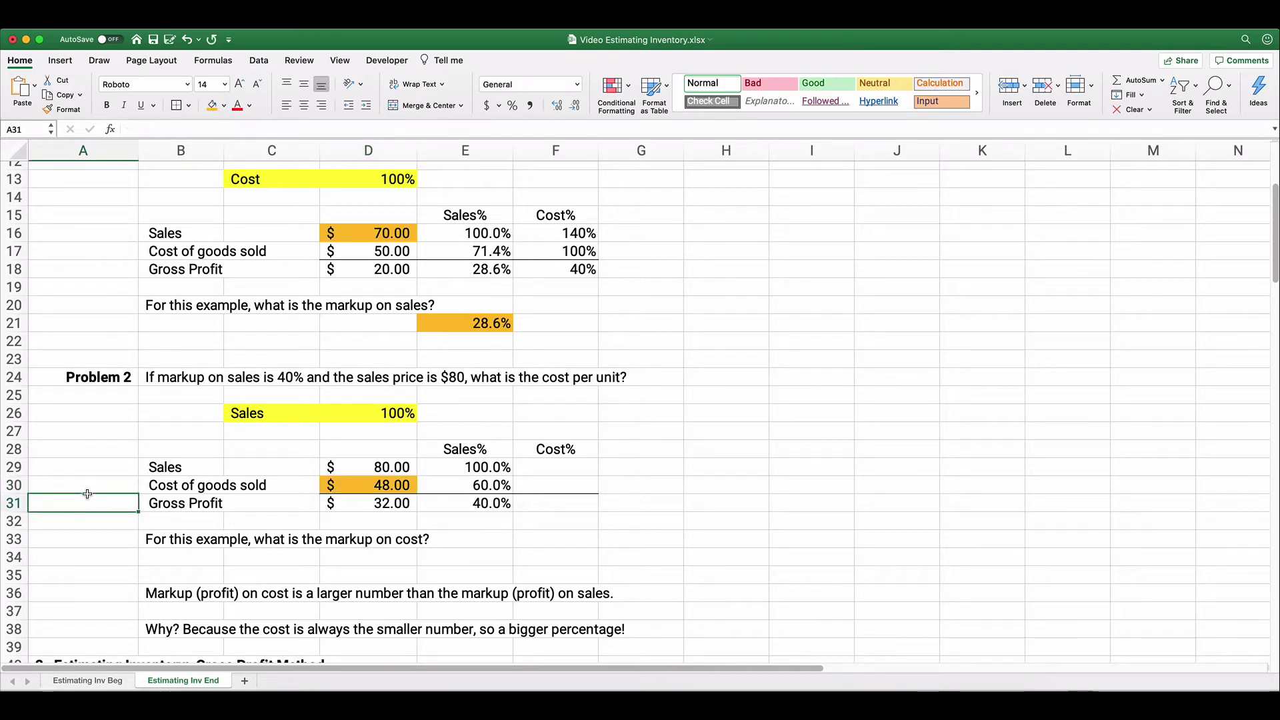
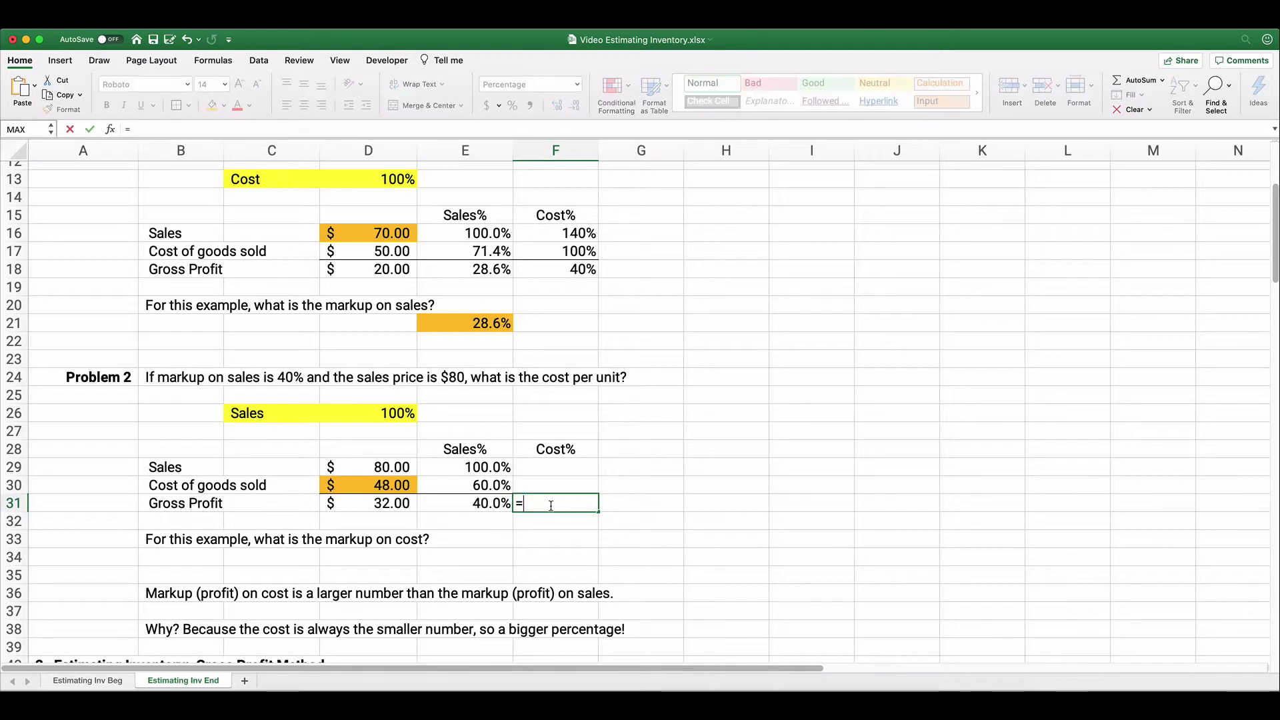
Calculate Problem 2's gross profit Cost% in F31 with the formula =D31/D30.
{"action": "key", "text": "Left"}
{"action": "key", "text": "Left"}
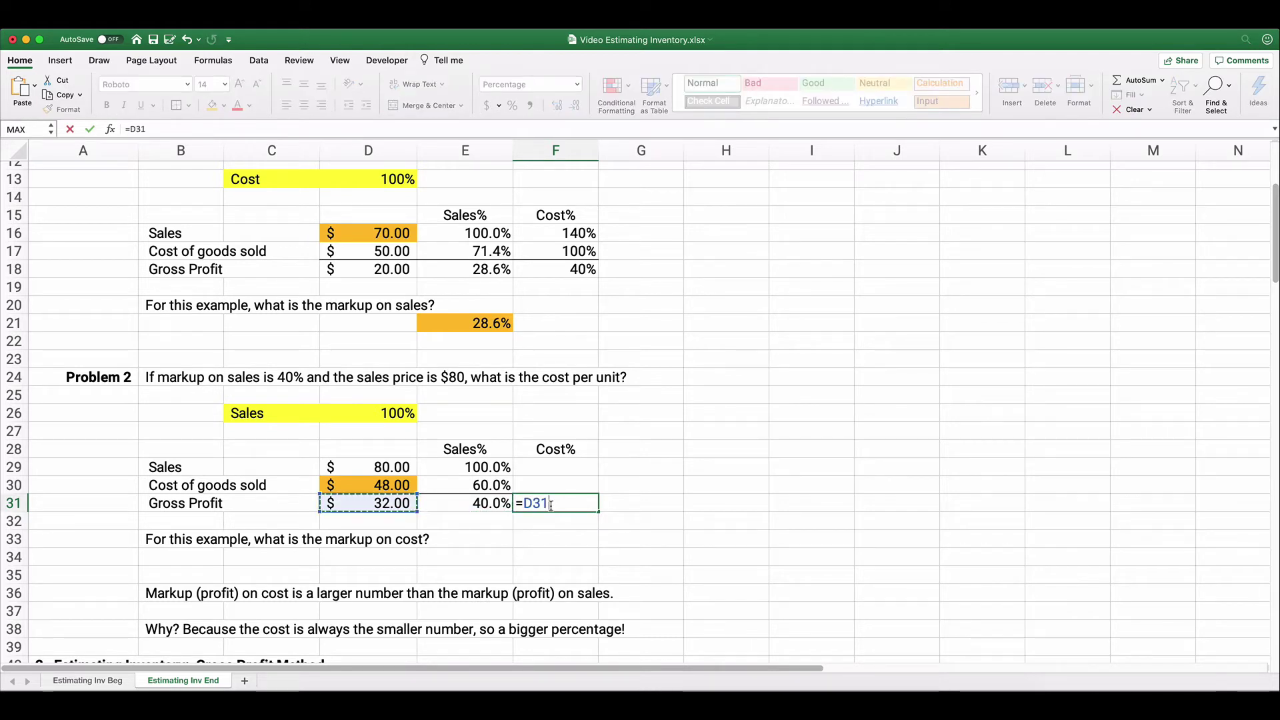
{"action": "type", "text": "/"}
{"action": "key", "text": "Left"}
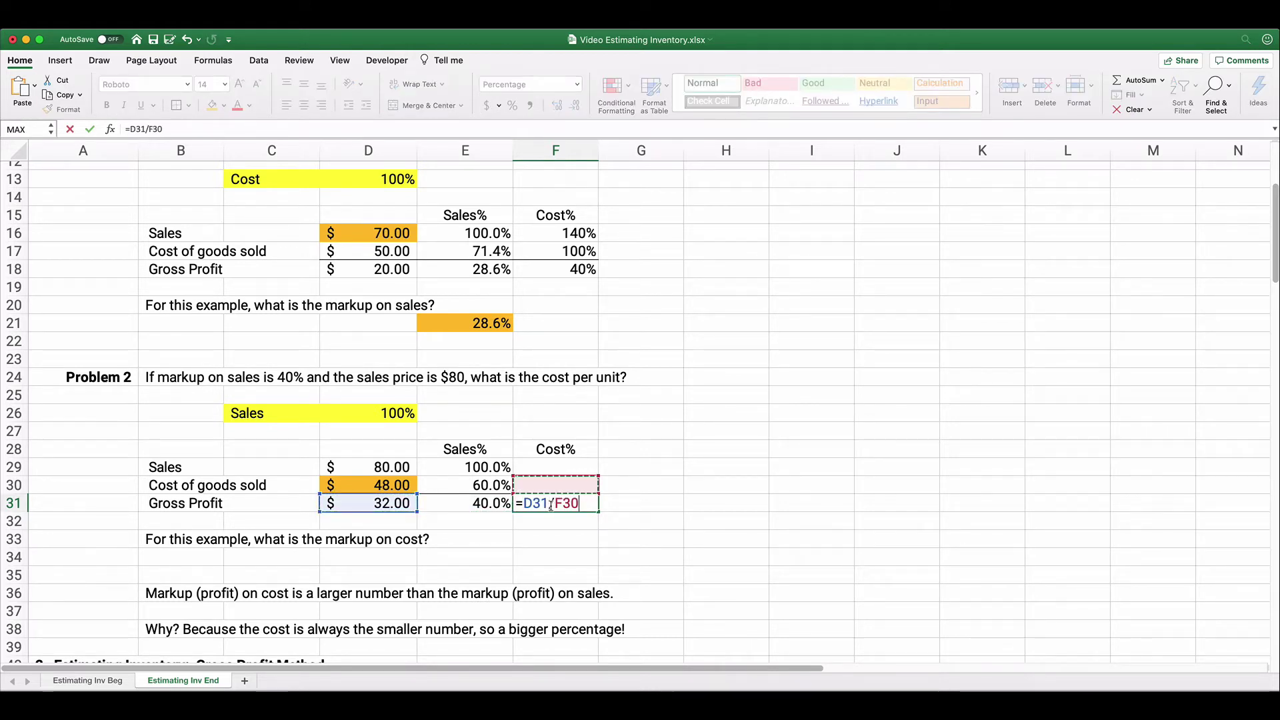
{"action": "key", "text": "Up"}
{"action": "key", "text": "Left"}
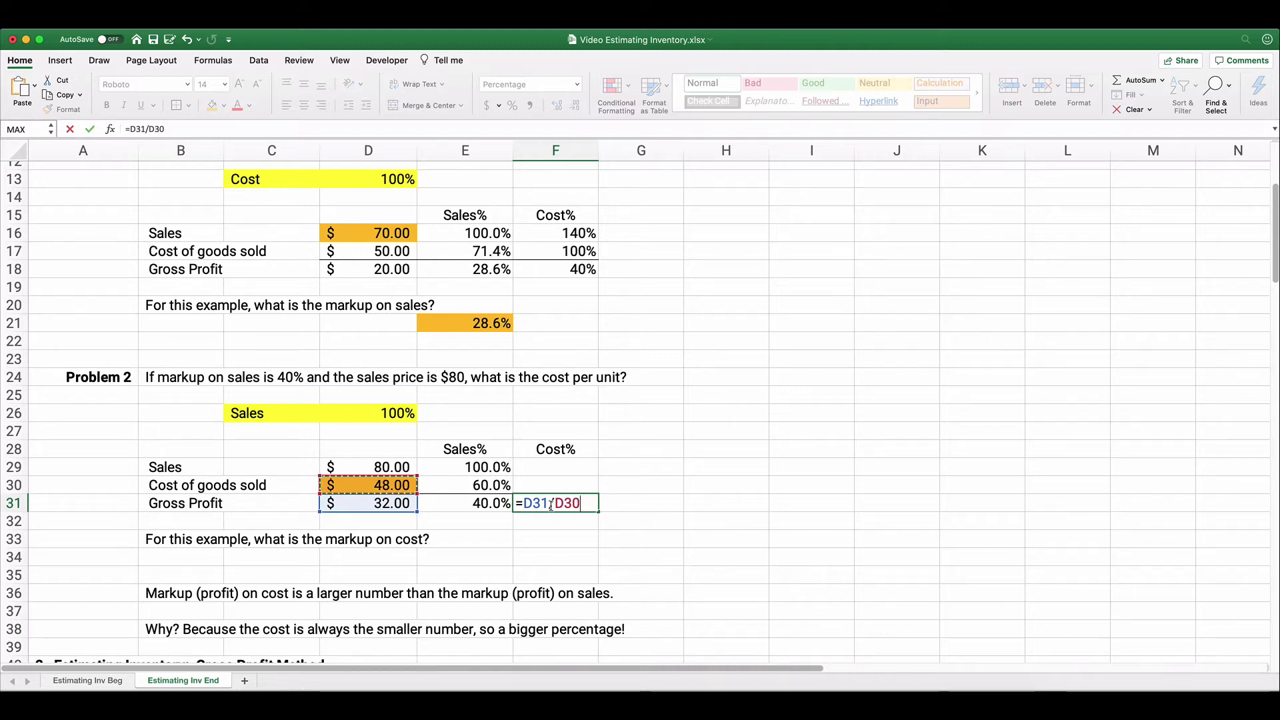
{"action": "key", "text": "Return"}
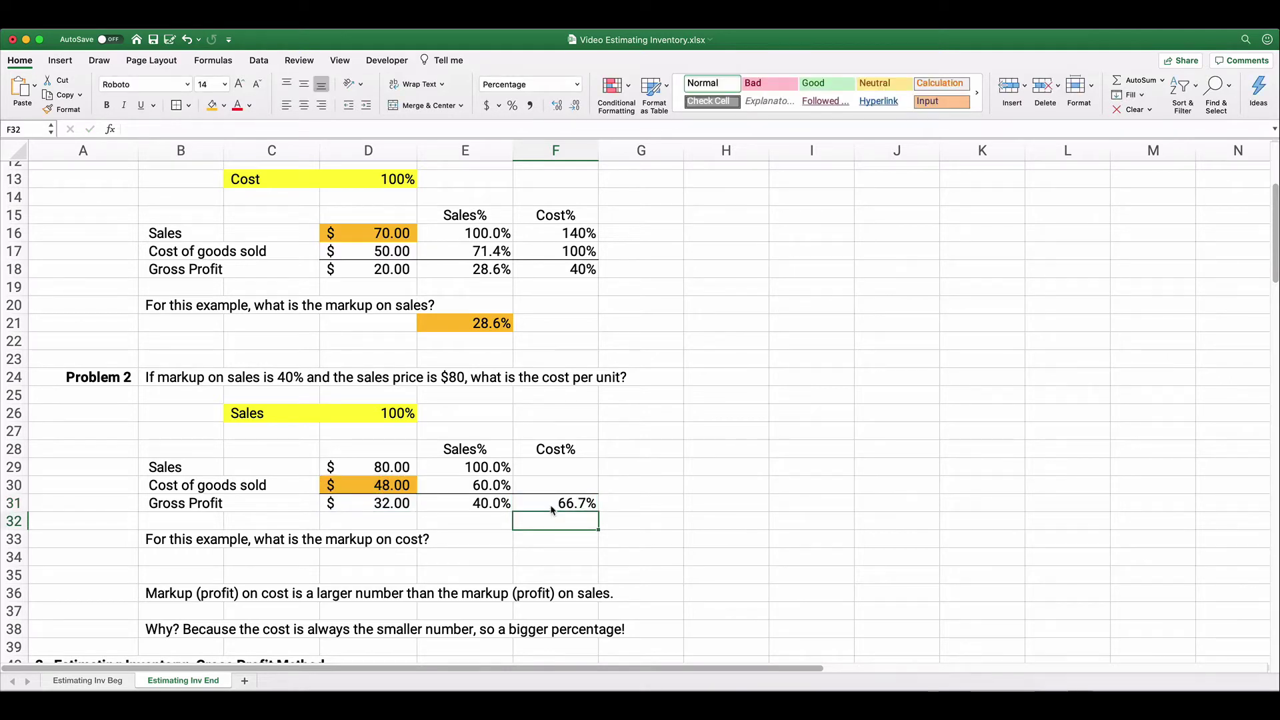
Answer the markup-on-cost question in E34 with =F31 and highlight the cell with an orange fill.
{"action": "left_click", "coordinate": [475, 552]}
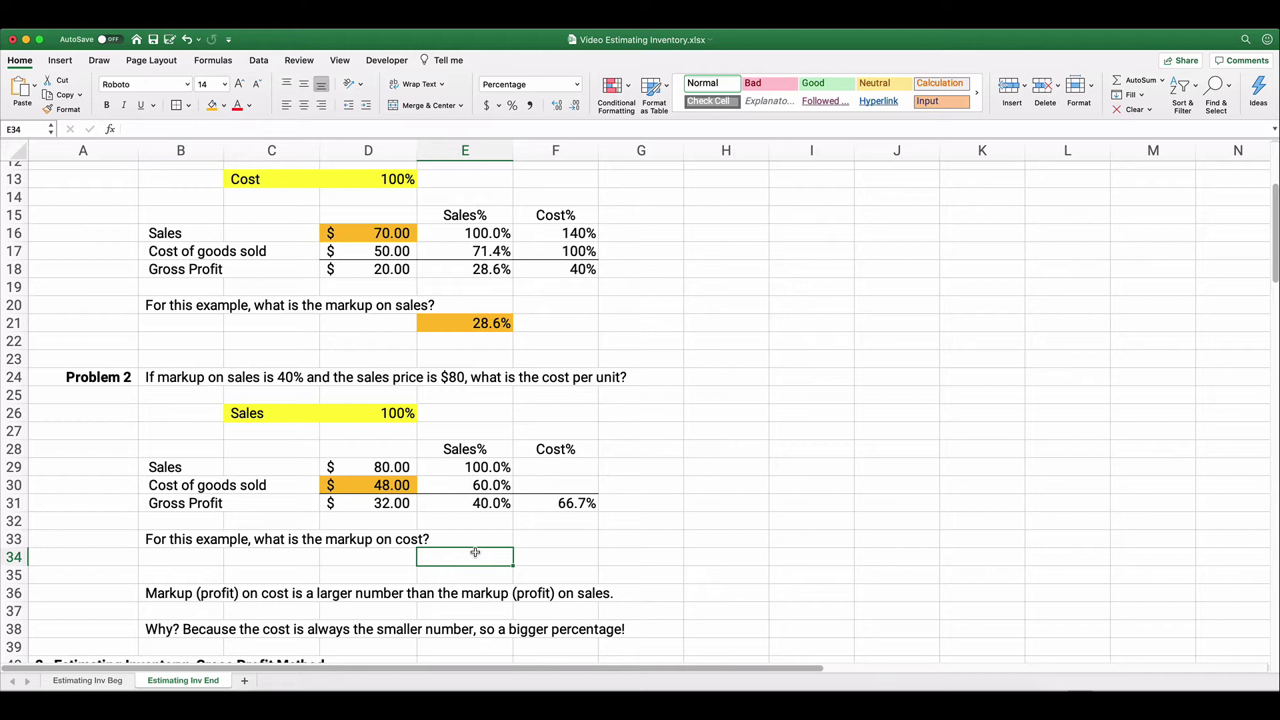
{"action": "type", "text": "="}
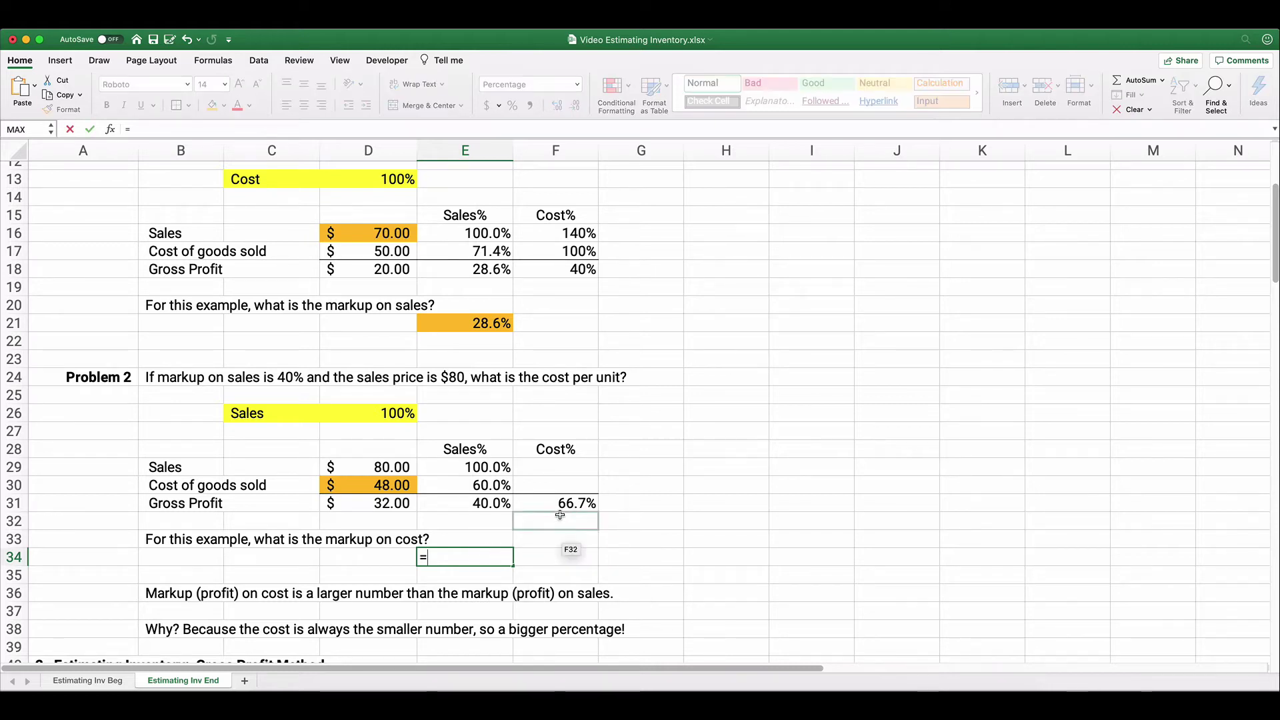
{"action": "left_click", "coordinate": [565, 504]}
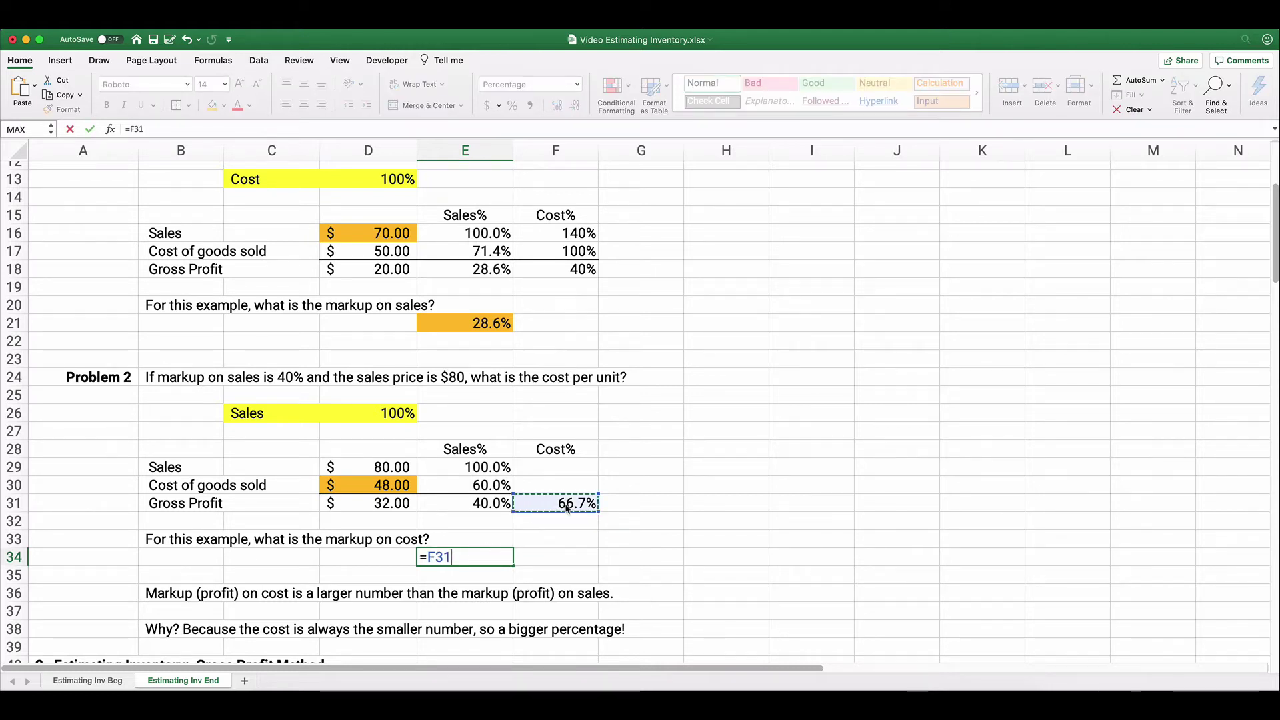
{"action": "key", "text": "Return"}
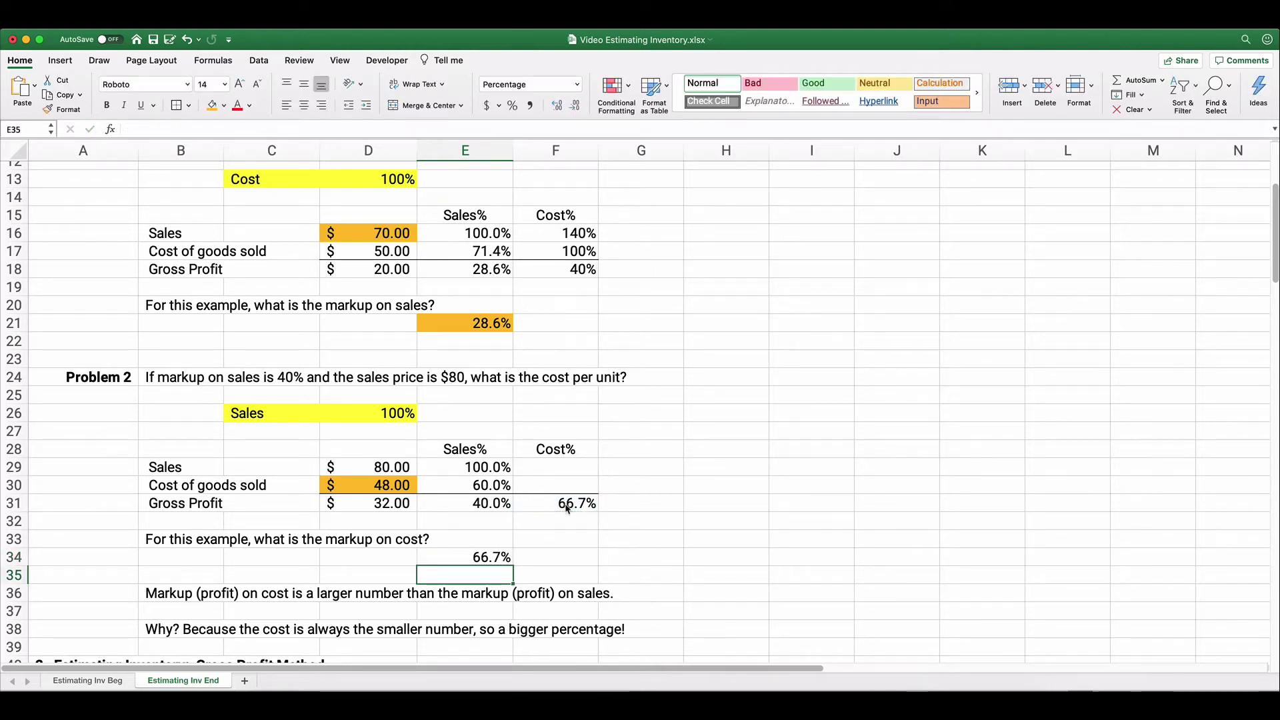
{"action": "left_click", "coordinate": [458, 557]}
{"action": "left_click", "coordinate": [212, 106]}
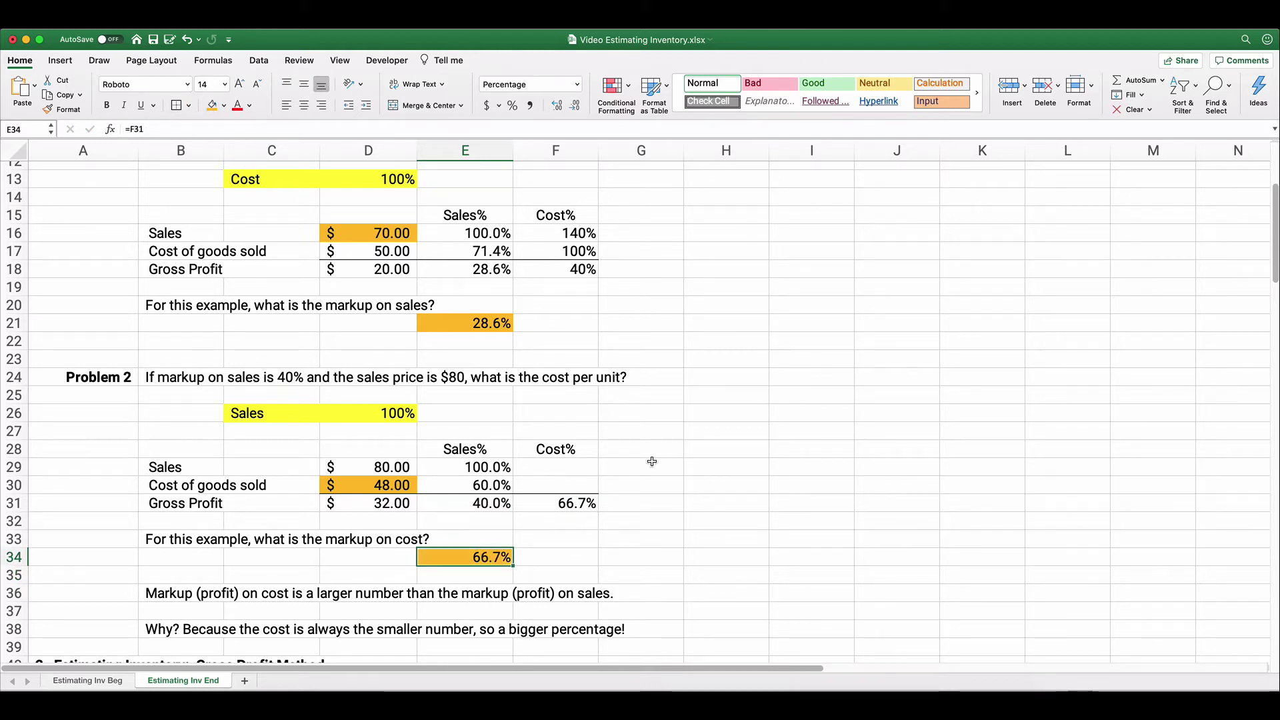
Set Problem 2's cost of goods sold Cost% in F30 to 100%.
{"action": "left_click", "coordinate": [696, 564]}
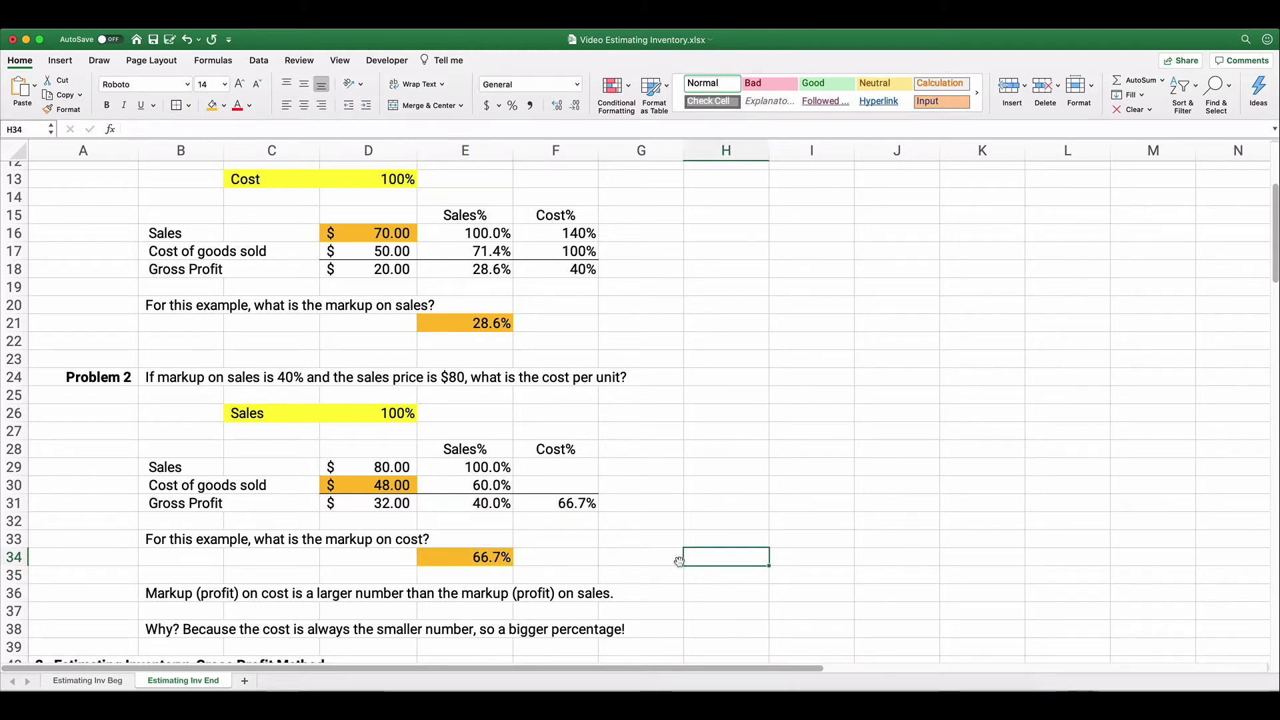
{"action": "left_click", "coordinate": [562, 480]}
{"action": "type", "text": "100"}
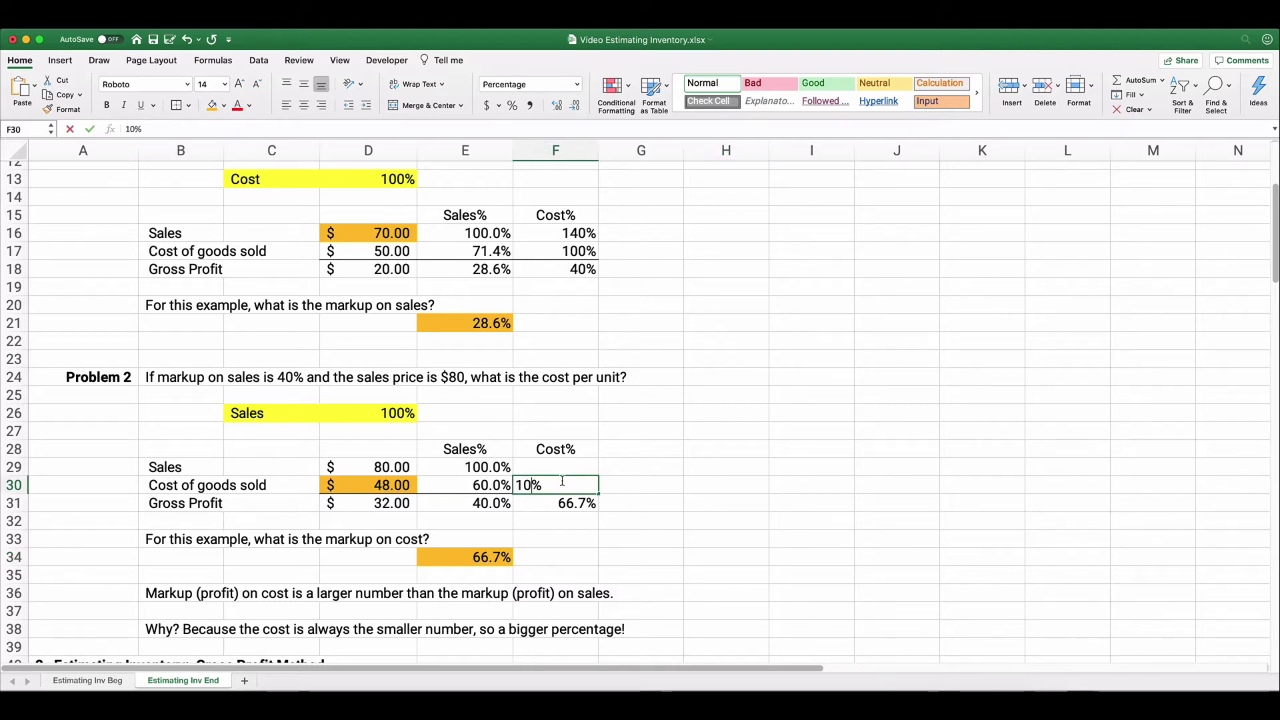
{"action": "key", "text": "Return"}
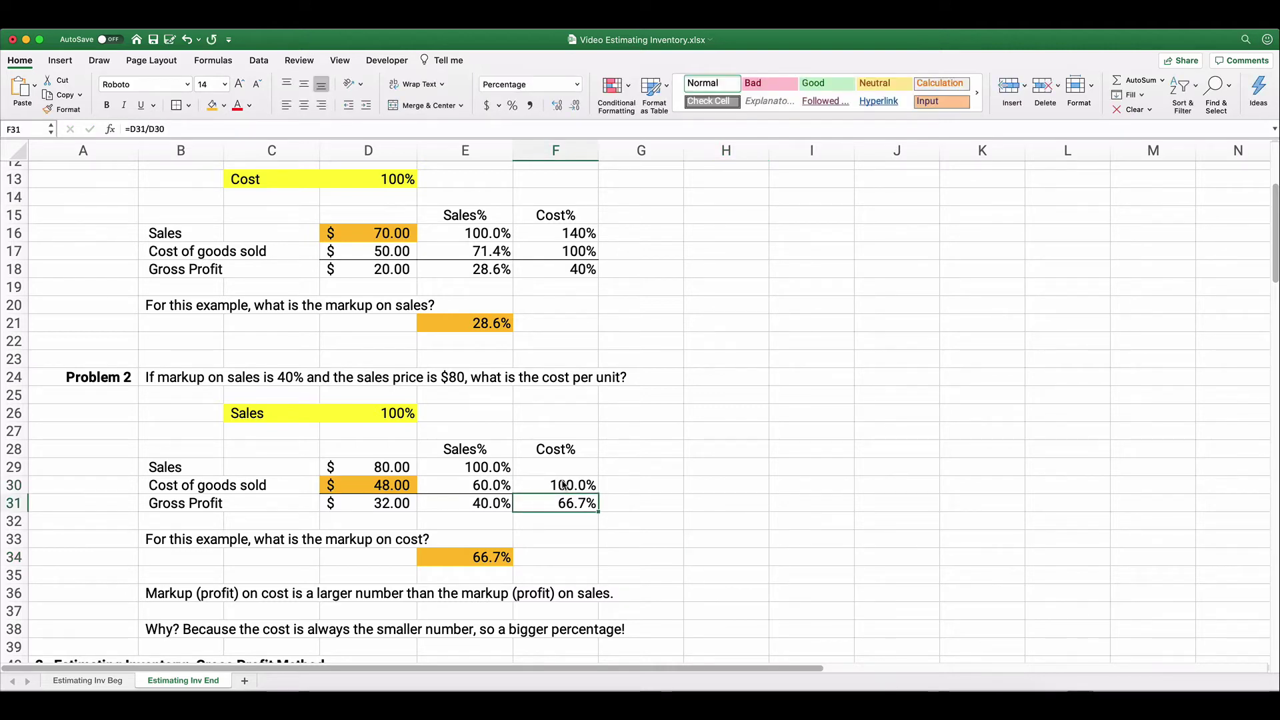
Calculate Problem 2's sales Cost% in F29 with the formula =D29/D30.
{"action": "left_click", "coordinate": [561, 466]}
{"action": "type", "text": "="}
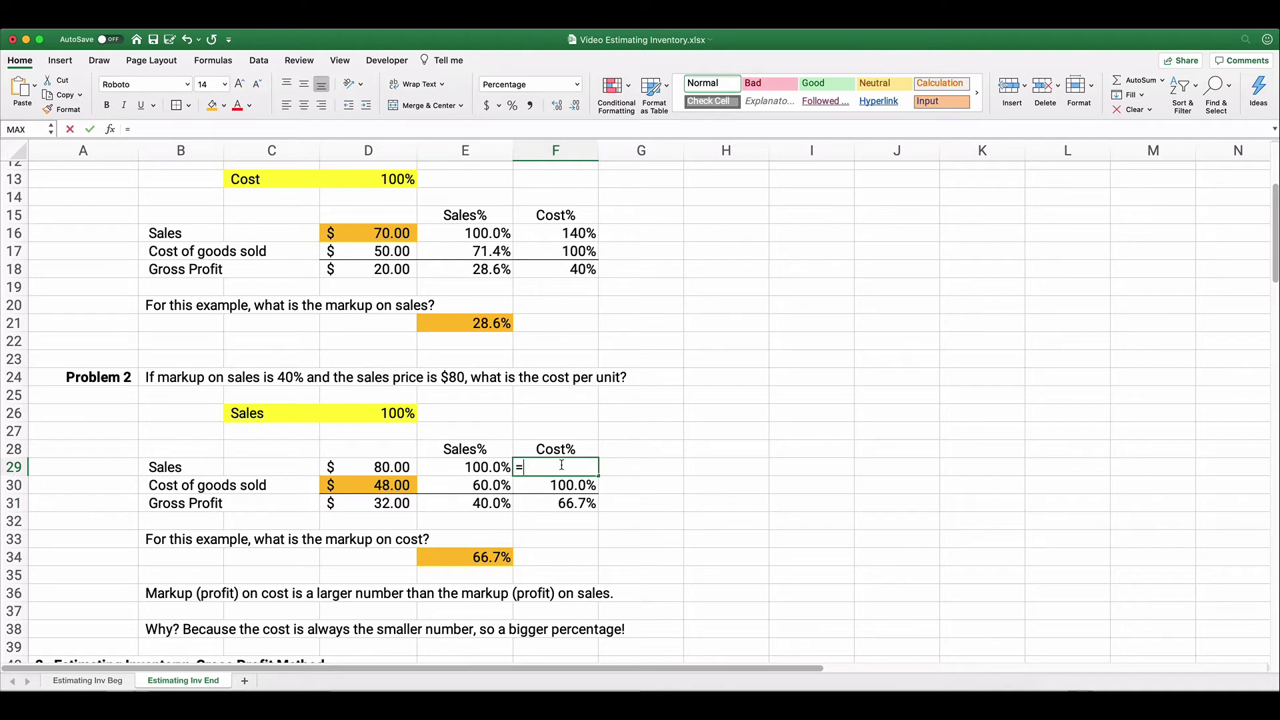
{"action": "key", "text": "Left"}
{"action": "key", "text": "Left"}
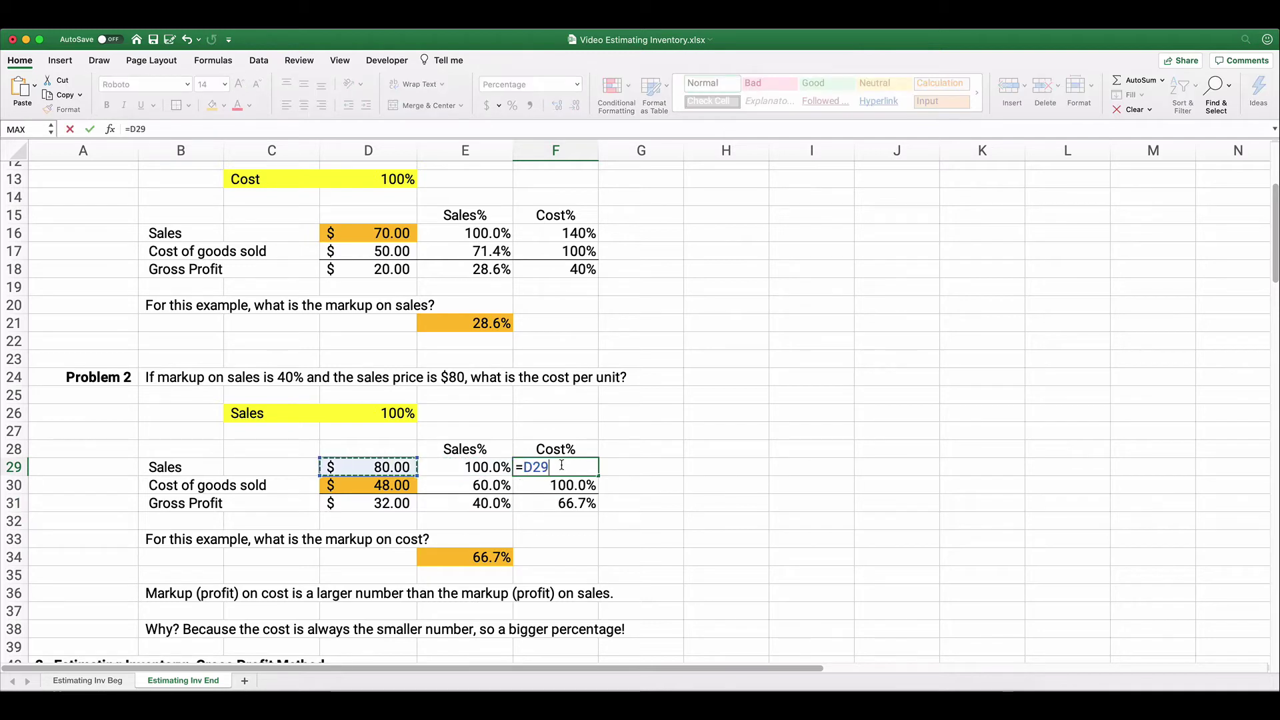
{"action": "type", "text": "/"}
{"action": "key", "text": "Down"}
{"action": "key", "text": "Left"}
{"action": "key", "text": "Left"}
{"action": "key", "text": "Return"}
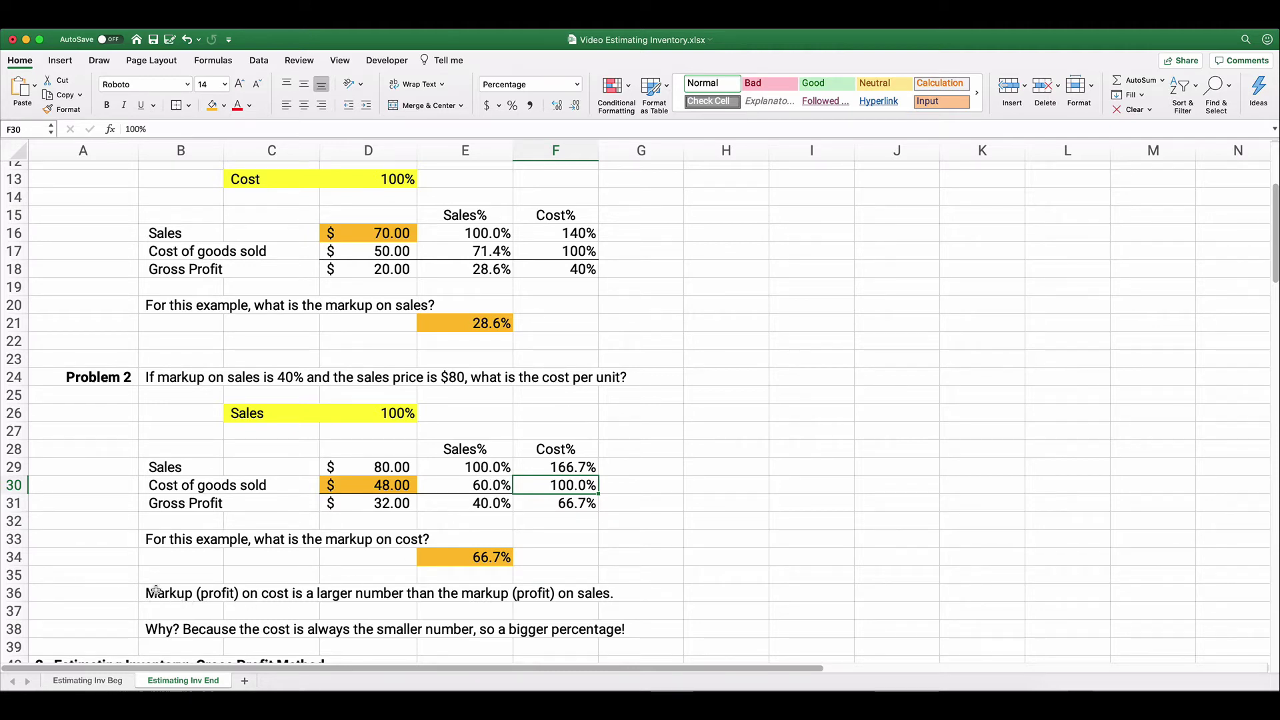
Review the notes comparing markup on cost with markup on sales, and the Gross Profit Method section's list of needed items.
{"action": "left_click_drag", "start_coordinate": [155, 591], "coordinate": [280, 592]}
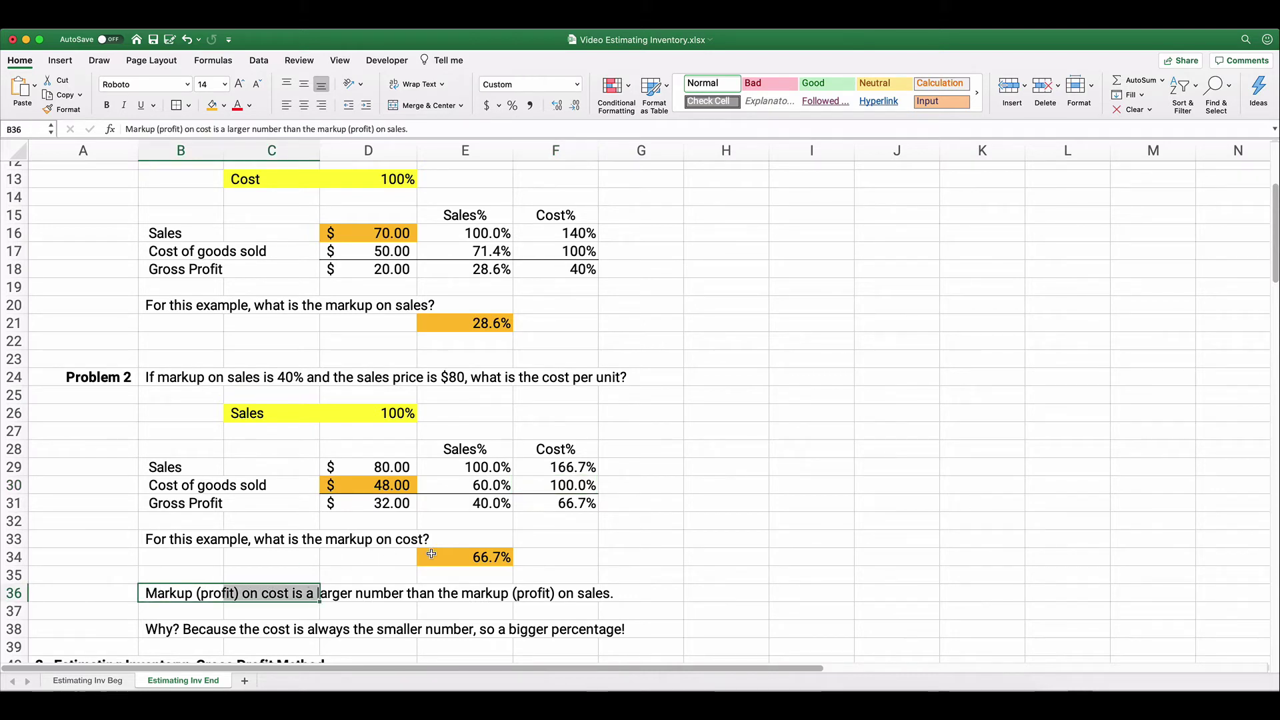
{"action": "left_click", "coordinate": [275, 607]}
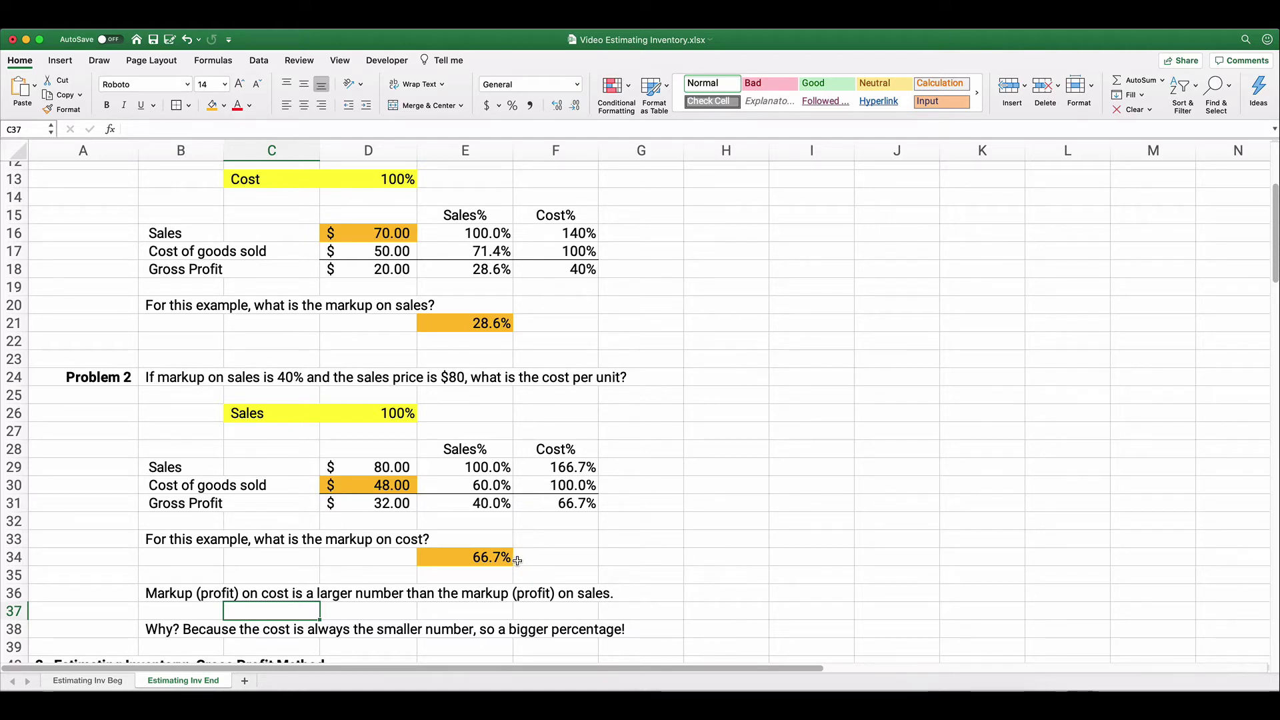
{"action": "left_click_drag", "start_coordinate": [483, 499], "coordinate": [558, 504]}
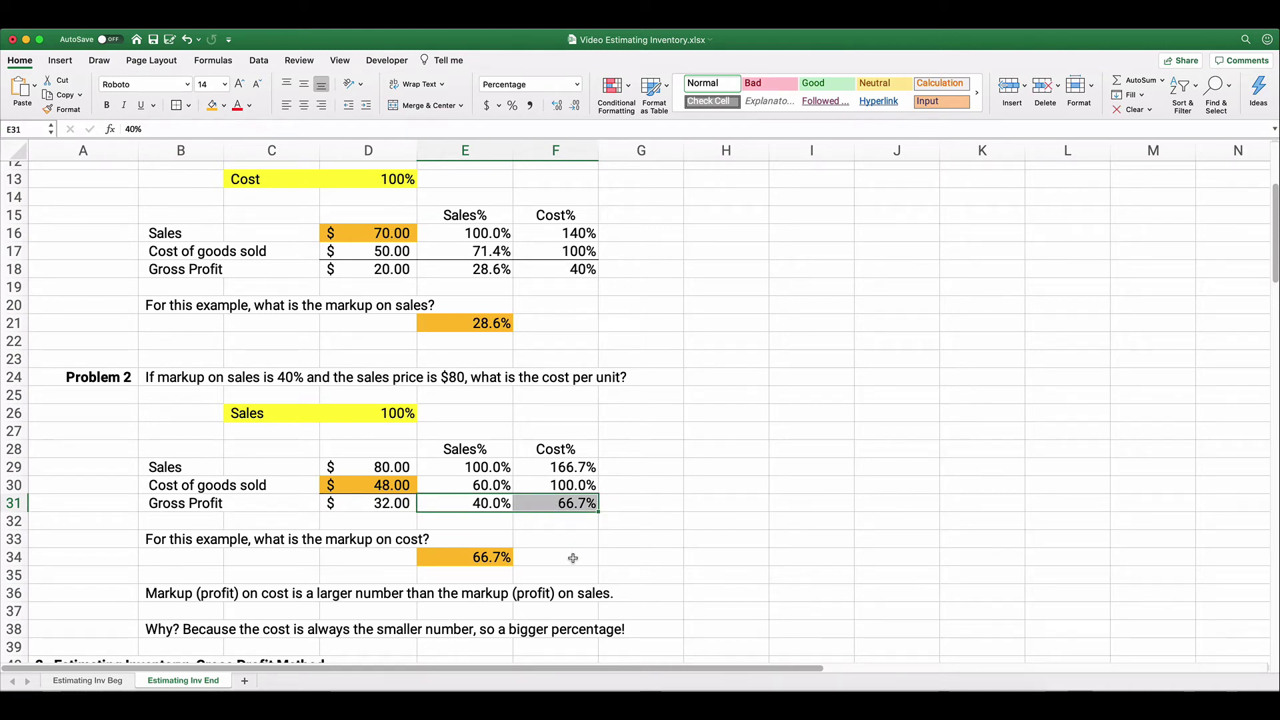
{"action": "left_click_drag", "start_coordinate": [265, 628], "coordinate": [475, 625]}
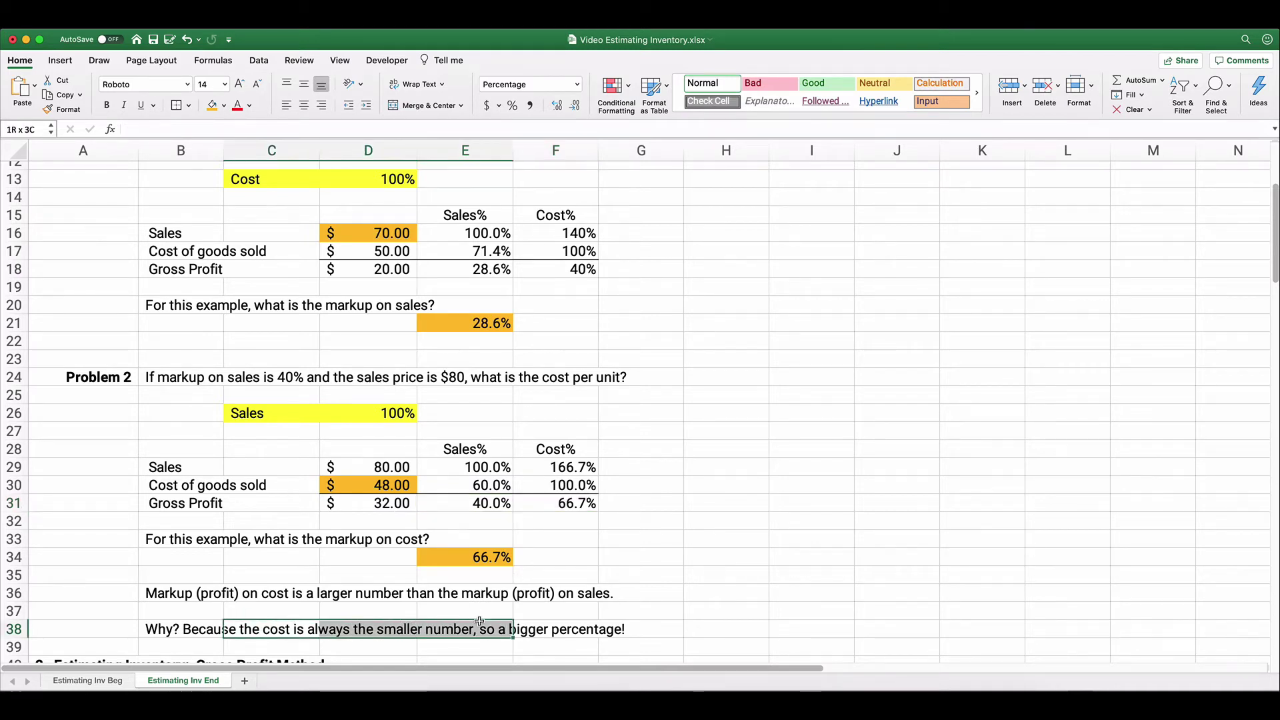
{"action": "left_click", "coordinate": [387, 504]}
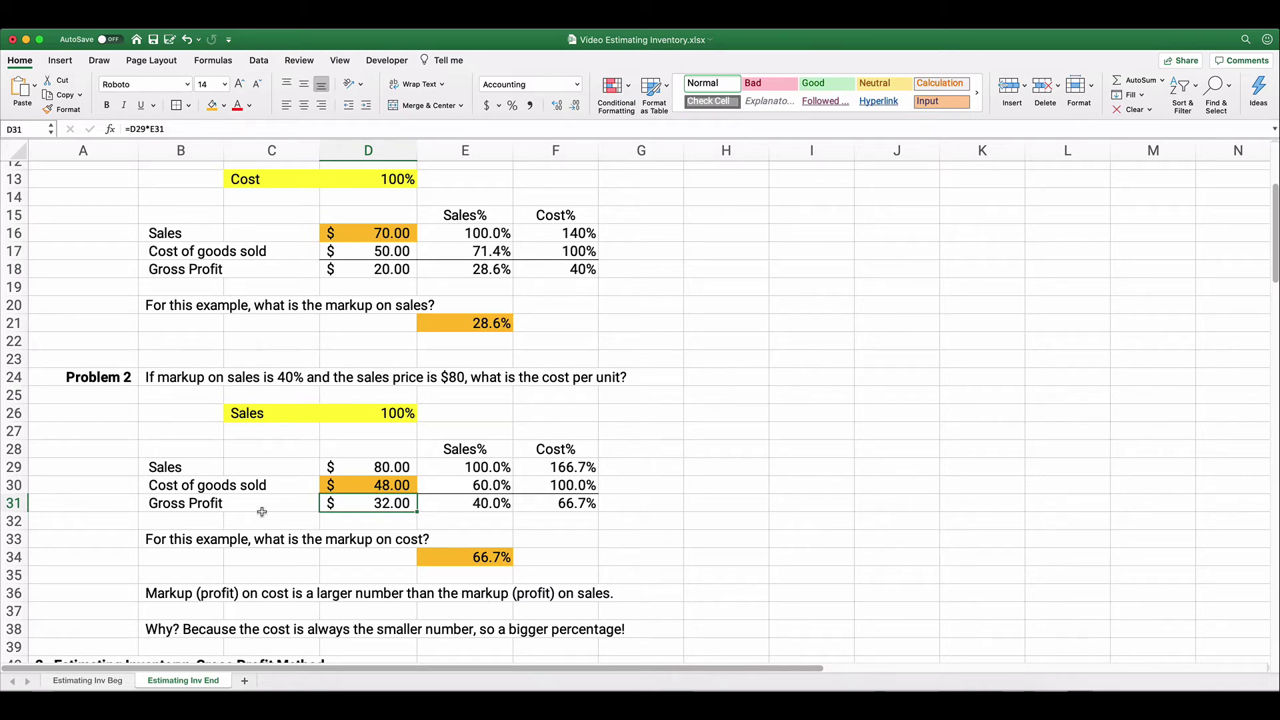
{"action": "scroll", "coordinate": [253, 512], "scroll_direction": "down", "scroll_amount": 5}
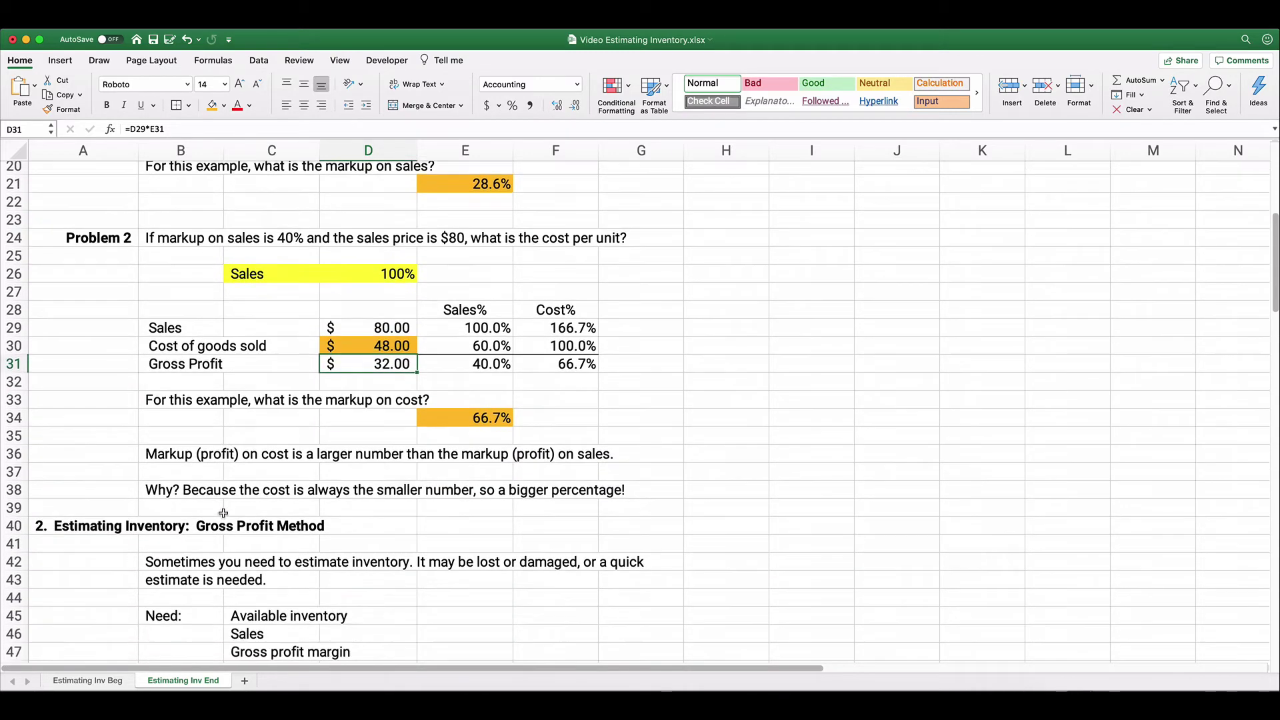
{"action": "scroll", "coordinate": [223, 512], "scroll_direction": "down", "scroll_amount": 8}
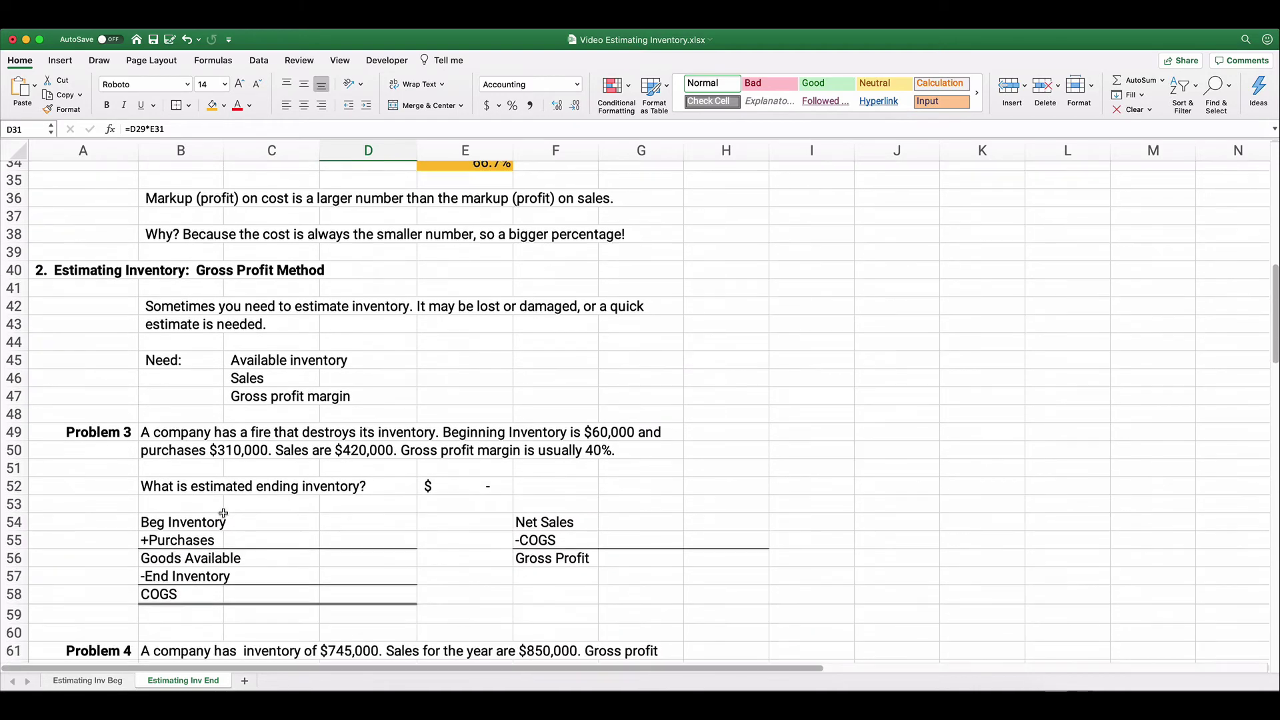
{"action": "scroll", "coordinate": [223, 513], "scroll_direction": "down", "scroll_amount": 1}
{"action": "left_click", "coordinate": [67, 248]}
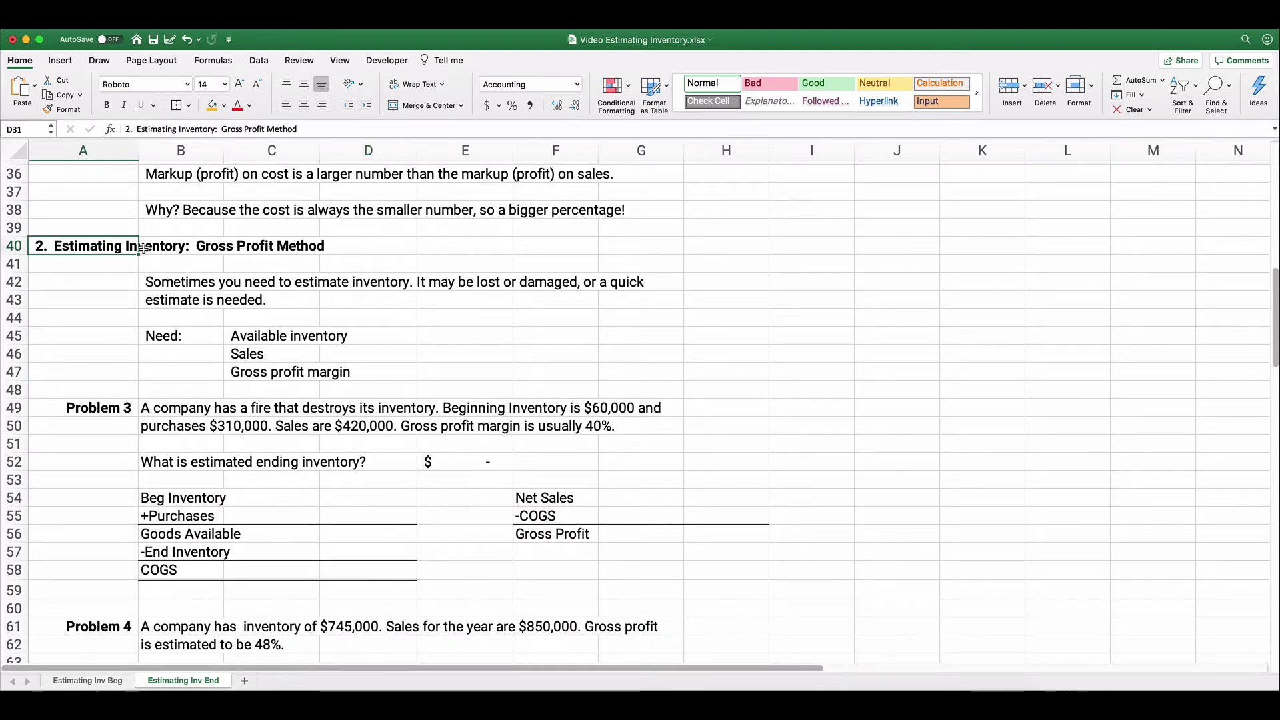
{"action": "left_click_drag", "start_coordinate": [142, 248], "coordinate": [415, 249]}
{"action": "scroll", "coordinate": [415, 404], "scroll_direction": "down", "scroll_amount": 1}
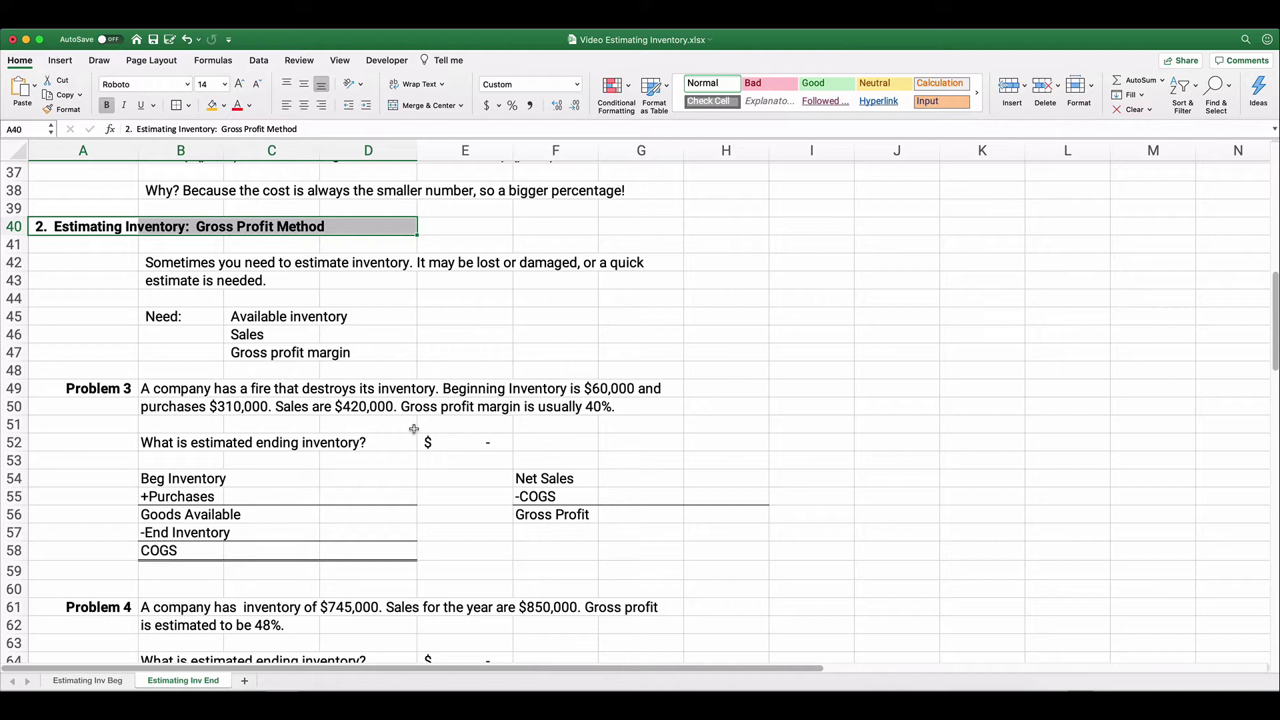
{"action": "left_click", "coordinate": [254, 319]}
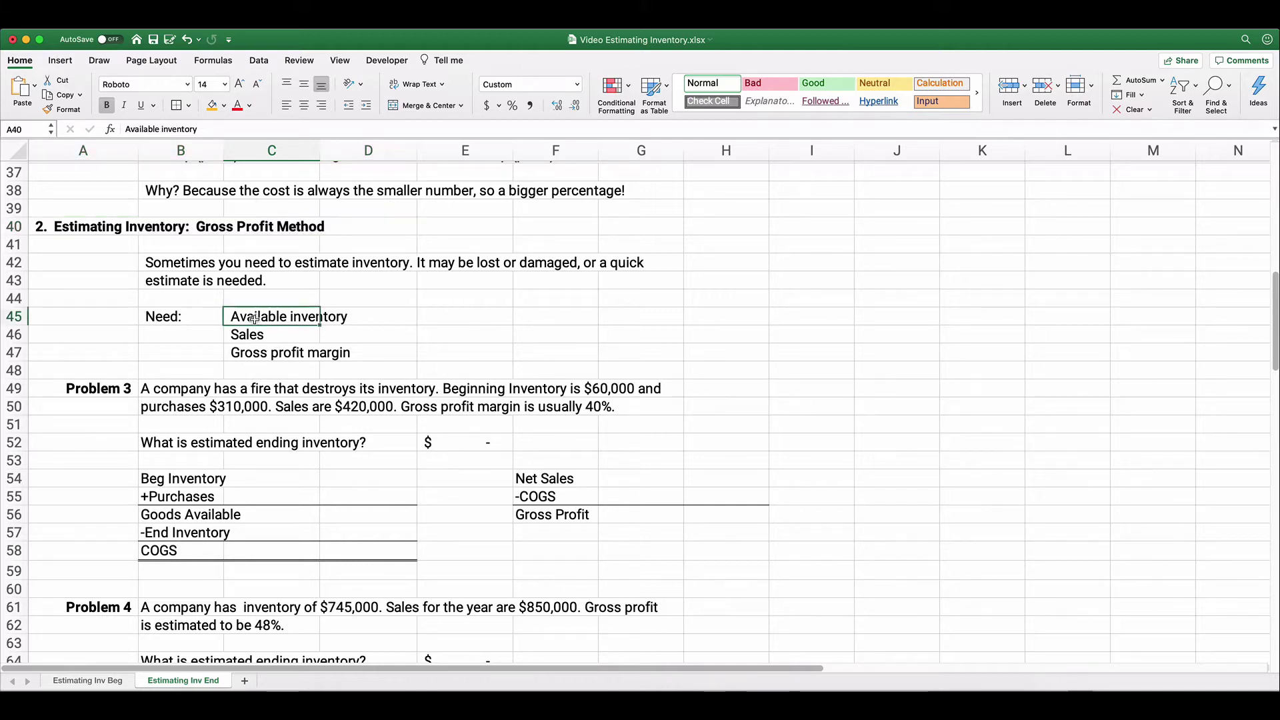
{"action": "left_click", "coordinate": [252, 336]}
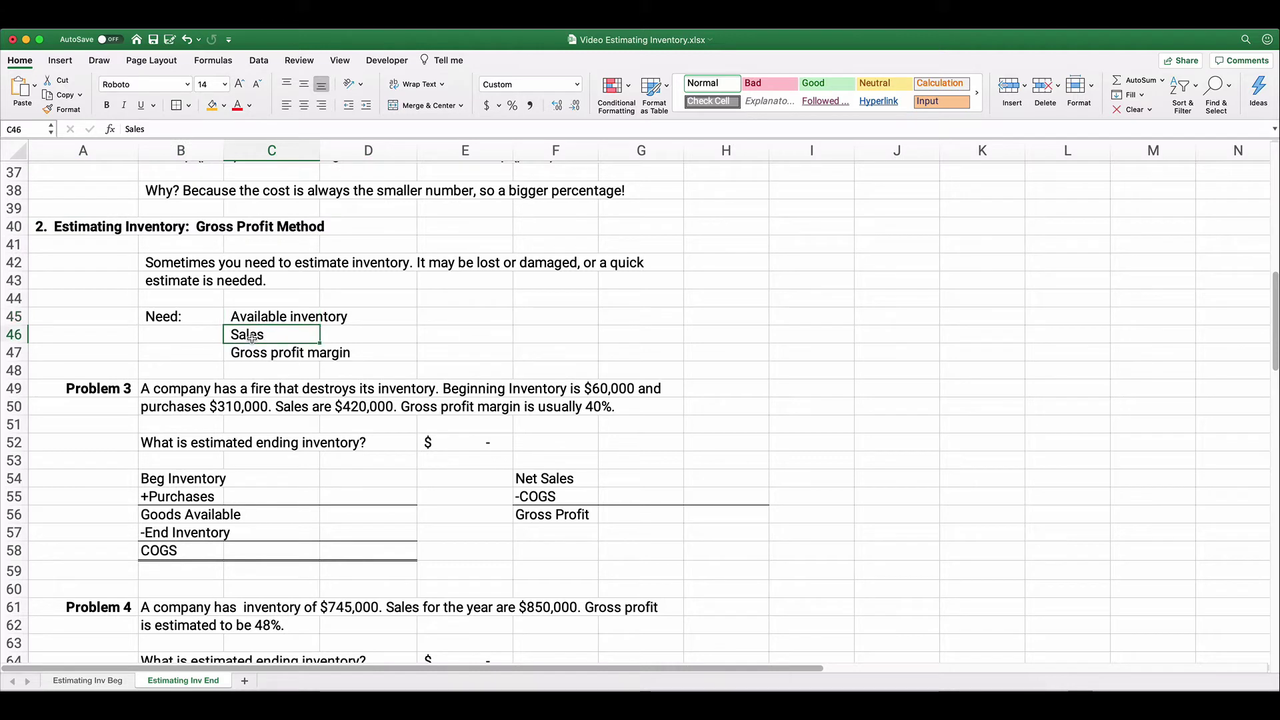
Change the last needed item in C47 to read "Estimated Gross profit margin".
{"action": "left_click", "coordinate": [256, 354]}
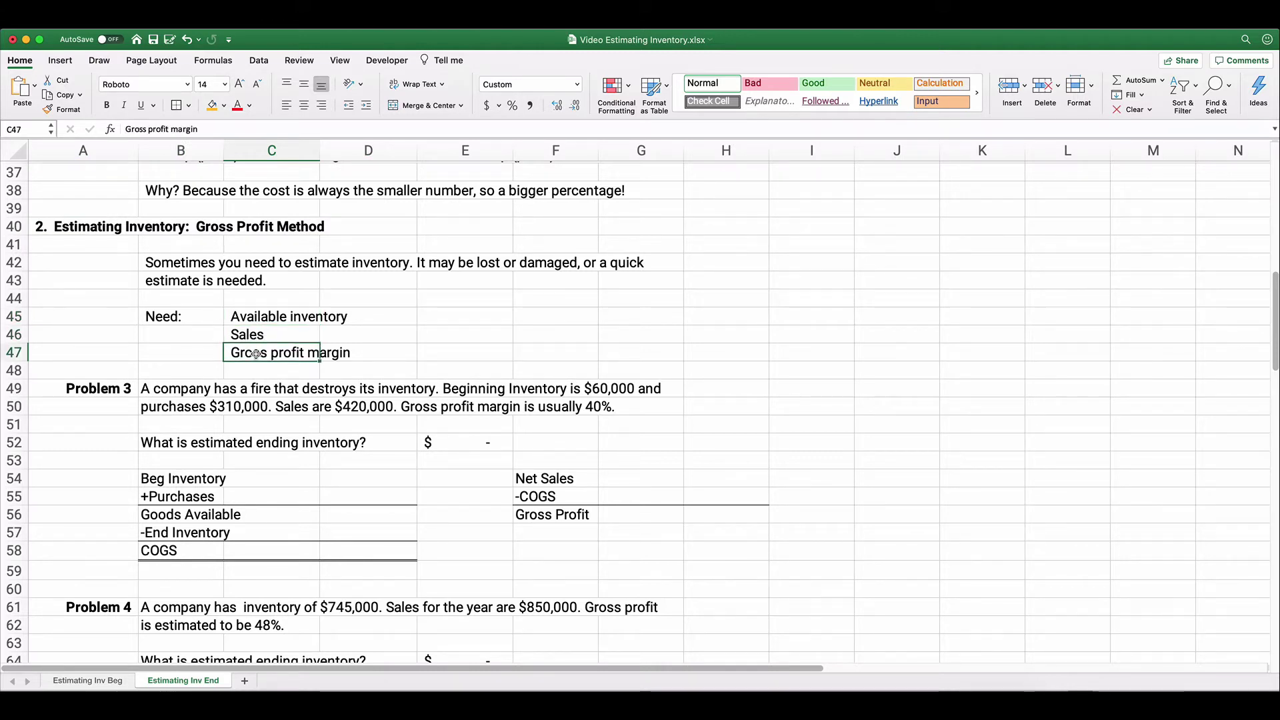
{"action": "left_click", "coordinate": [125, 128]}
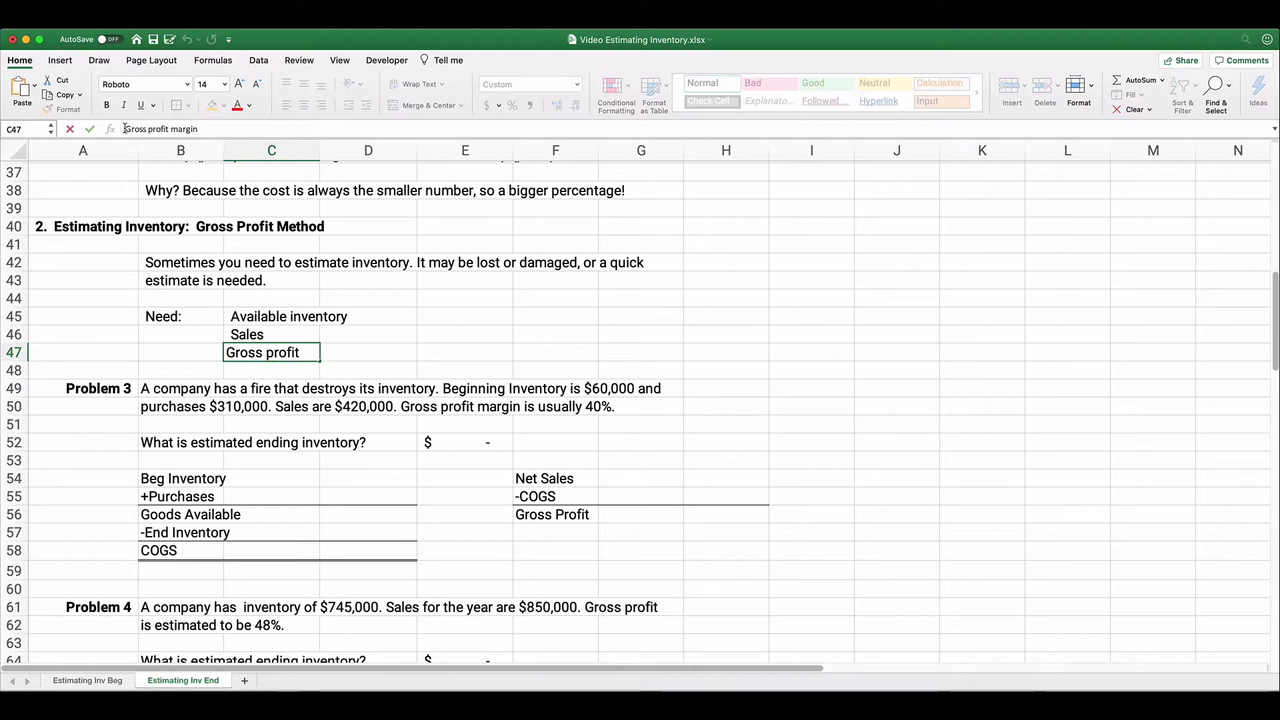
{"action": "type", "text": "Est"}
{"action": "type", "text": "imated"}
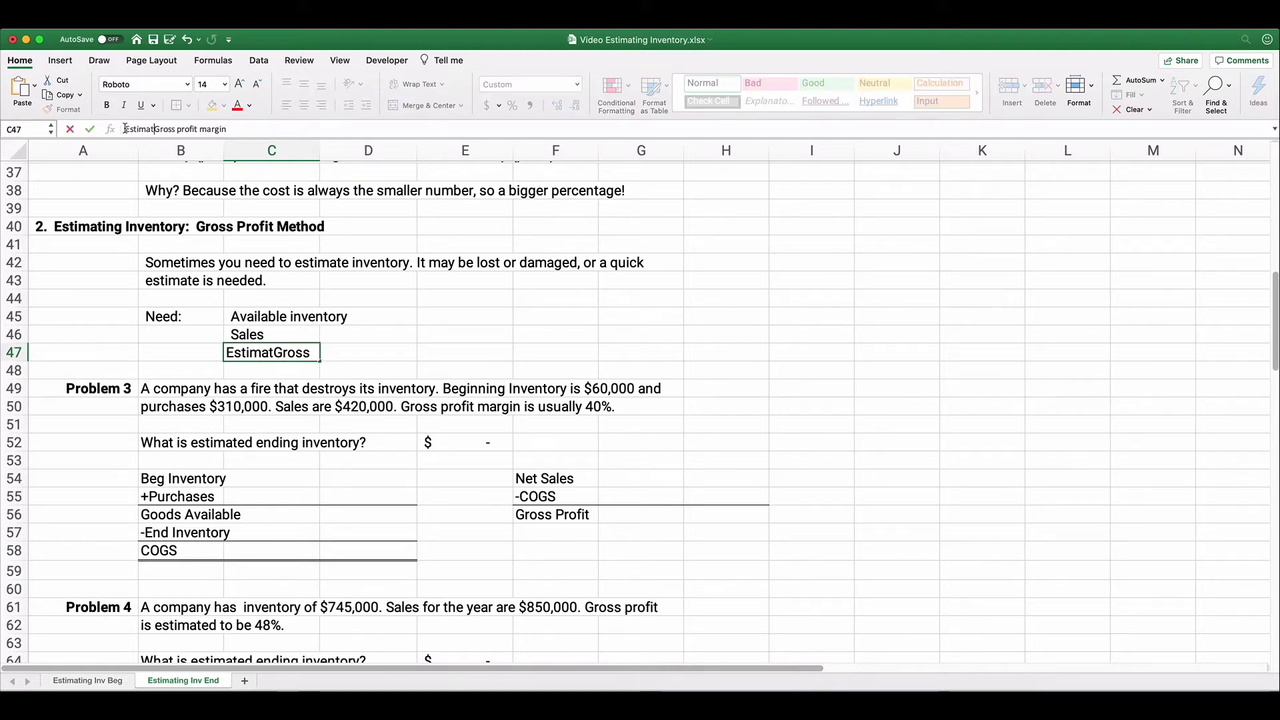
{"action": "key", "text": "Return"}
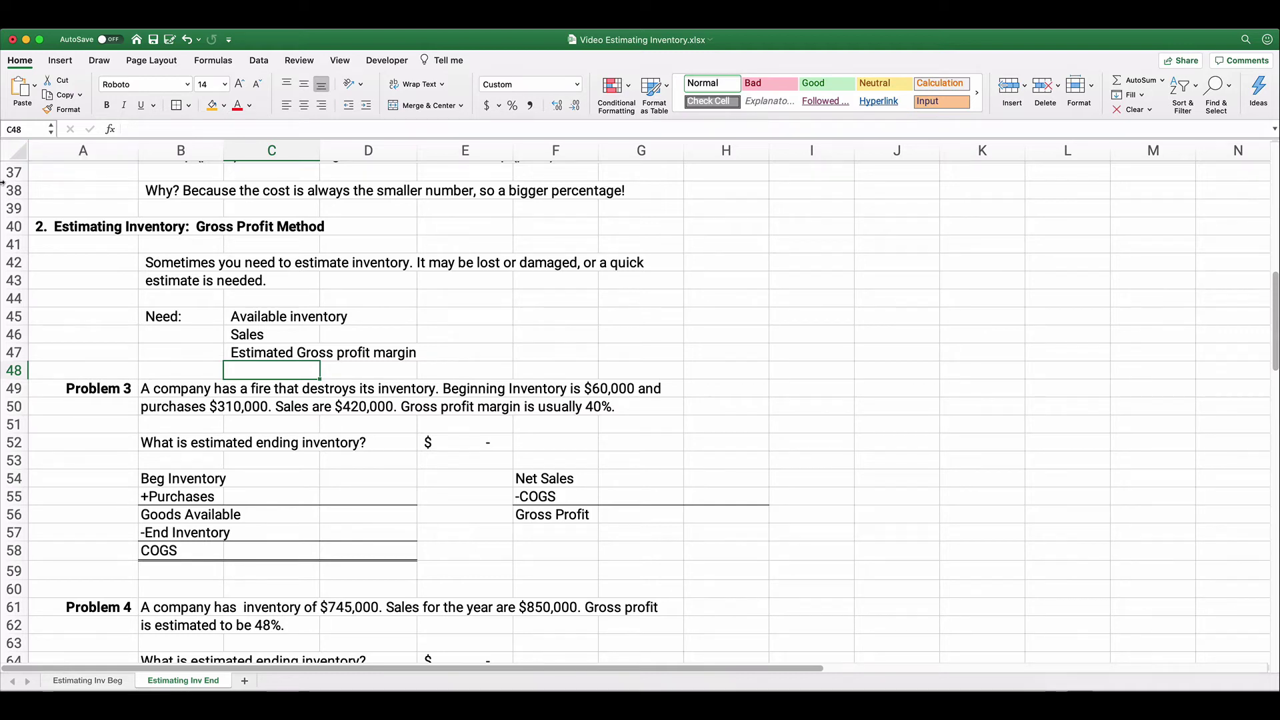
Enter 420000 as Problem 3's net sales in G54 and format G54:G56 as dollar amounts without decimals.
{"action": "left_click_drag", "start_coordinate": [120, 394], "coordinate": [667, 408]}
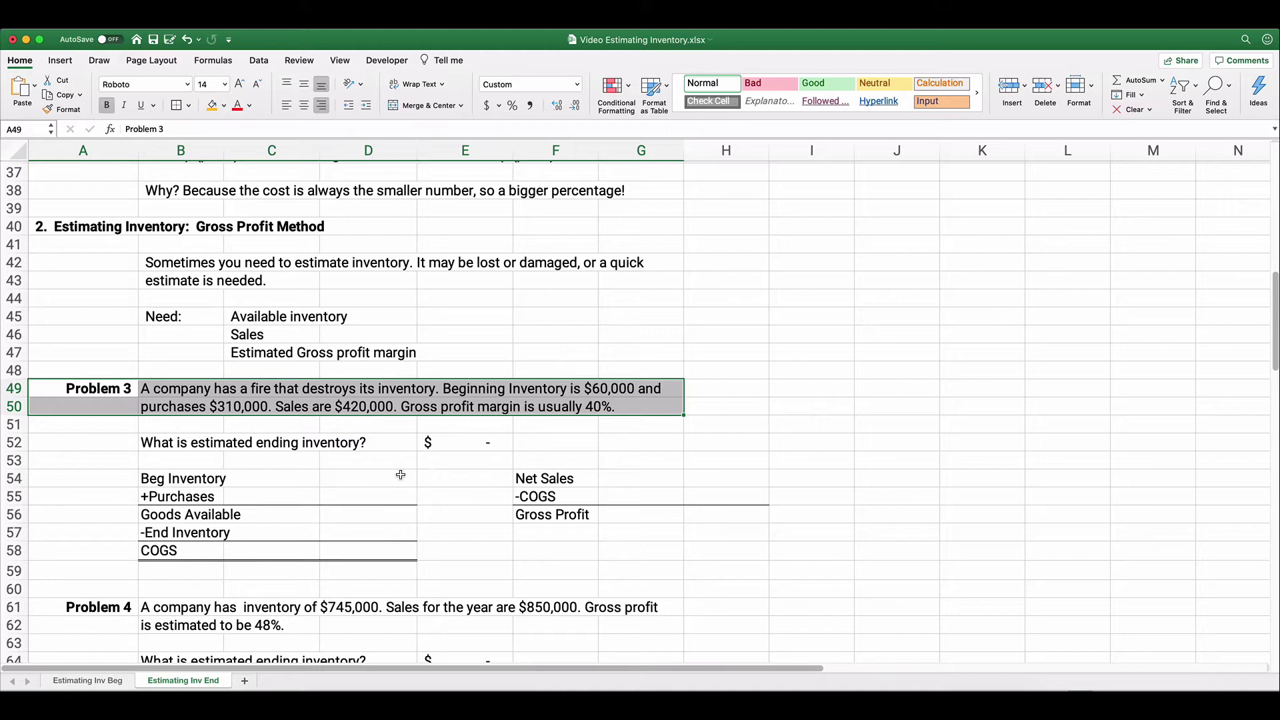
{"action": "left_click", "coordinate": [270, 476]}
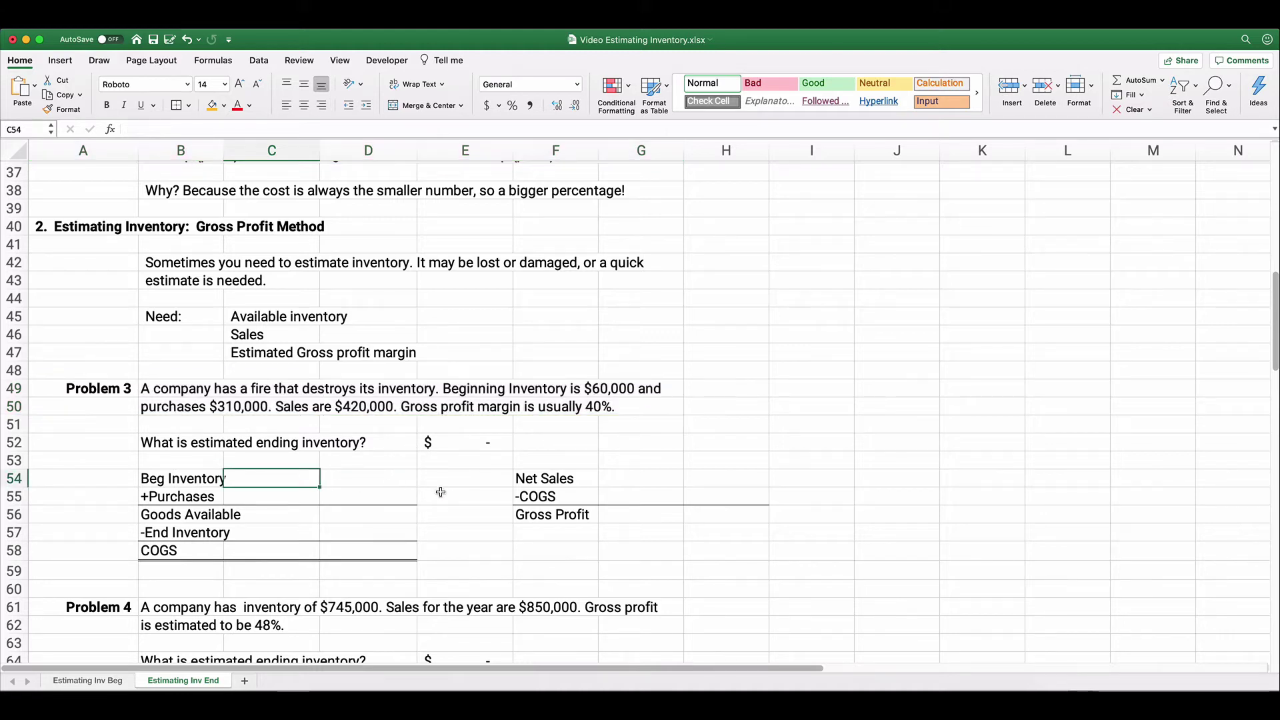
{"action": "left_click", "coordinate": [626, 479]}
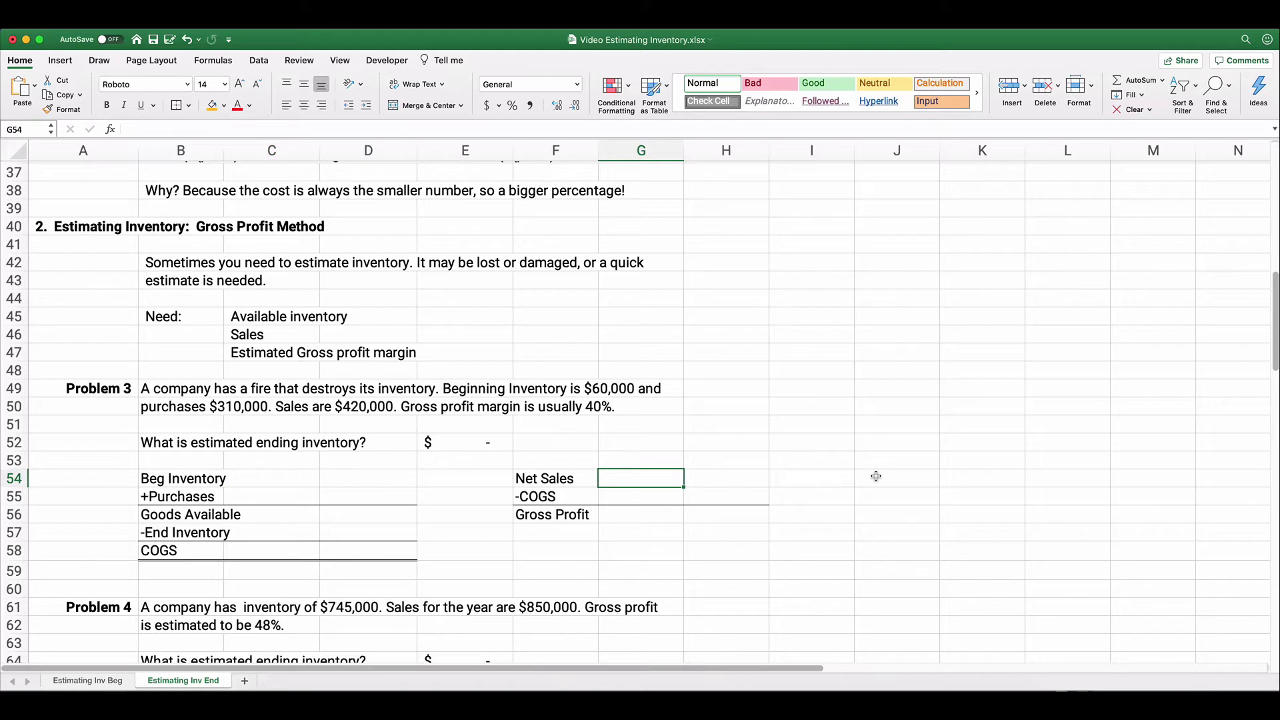
{"action": "type", "text": "420"}
{"action": "key", "text": "Return"}
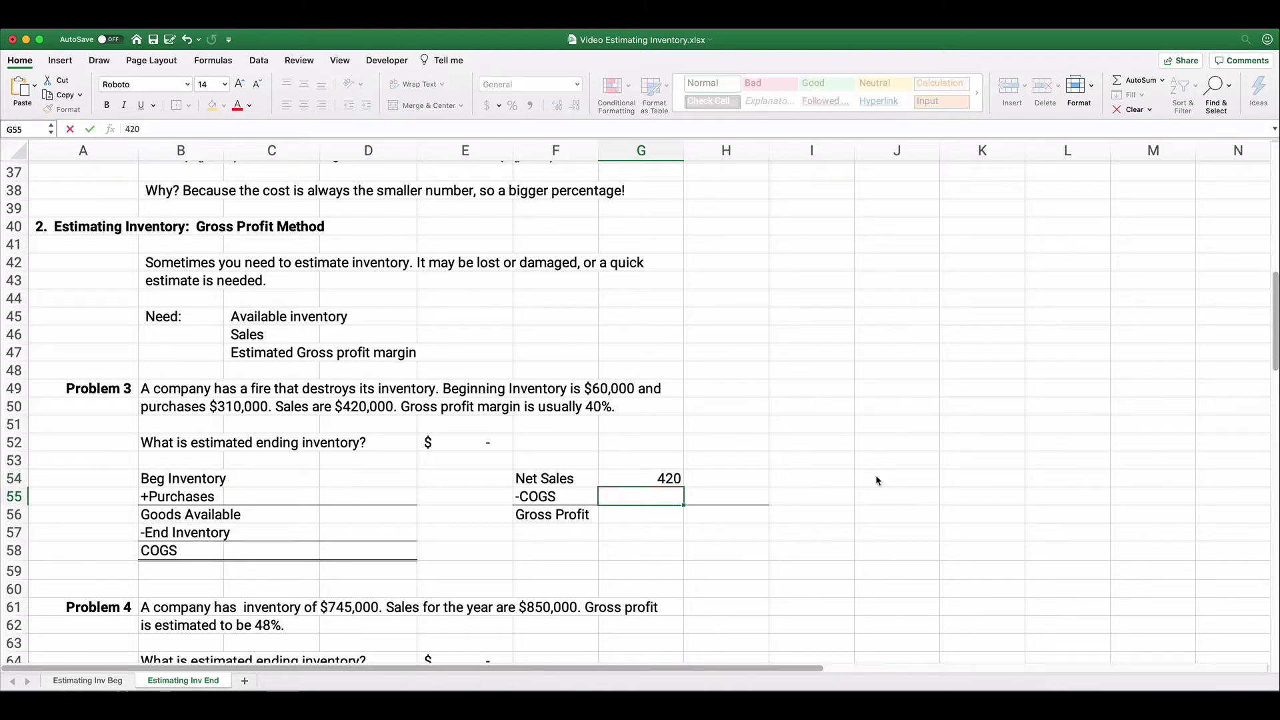
{"action": "left_click", "coordinate": [659, 479]}
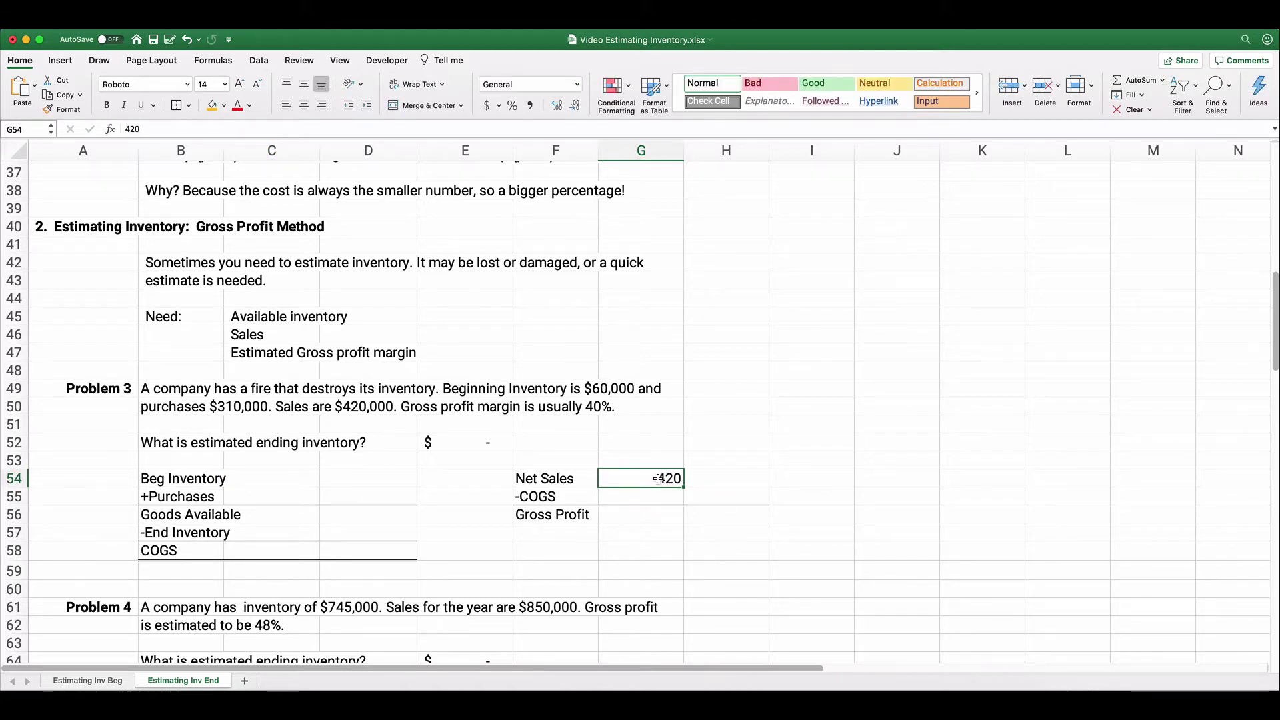
{"action": "type", "text": "420000"}
{"action": "key", "text": "Return"}
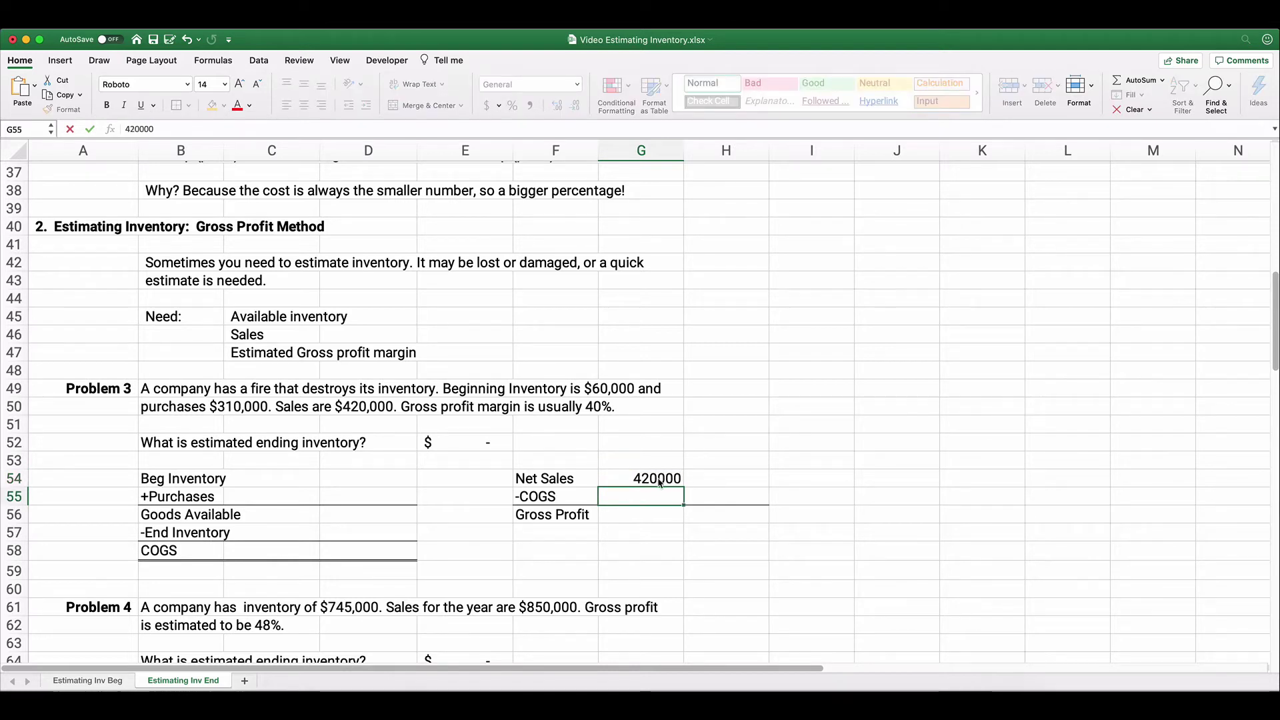
{"action": "left_click_drag", "start_coordinate": [659, 480], "coordinate": [656, 509]}
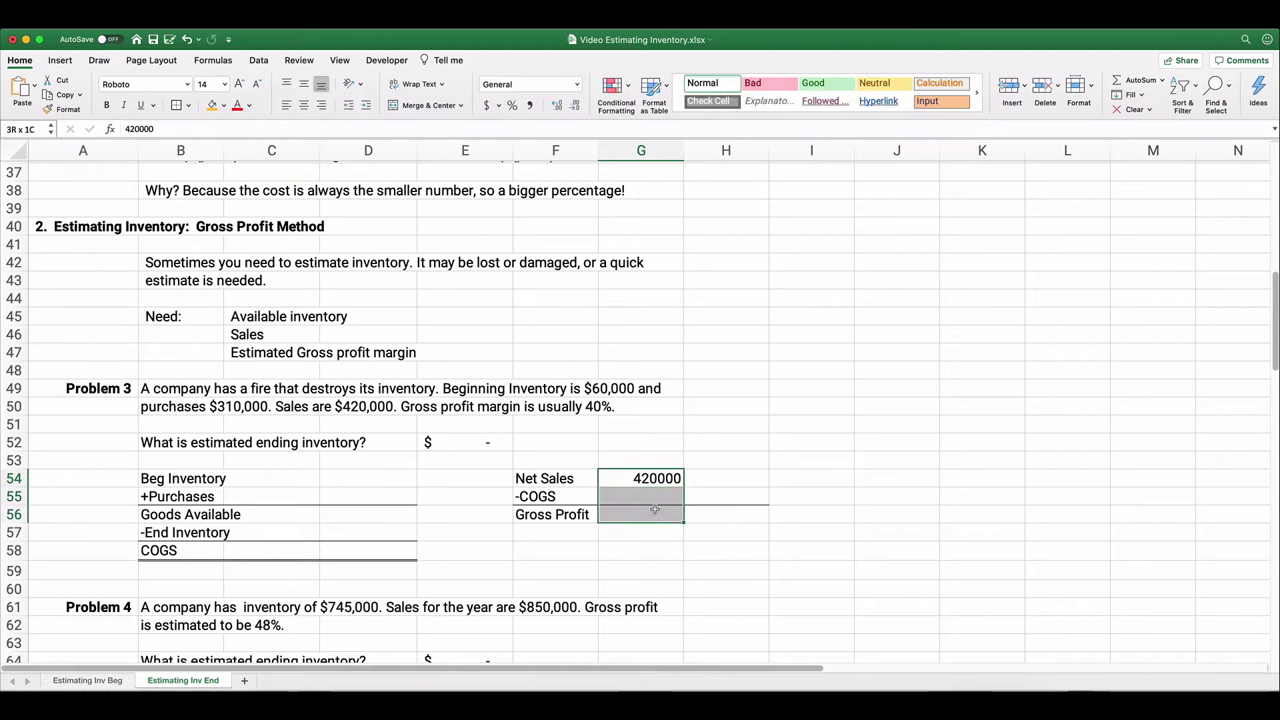
{"action": "left_click", "coordinate": [487, 105]}
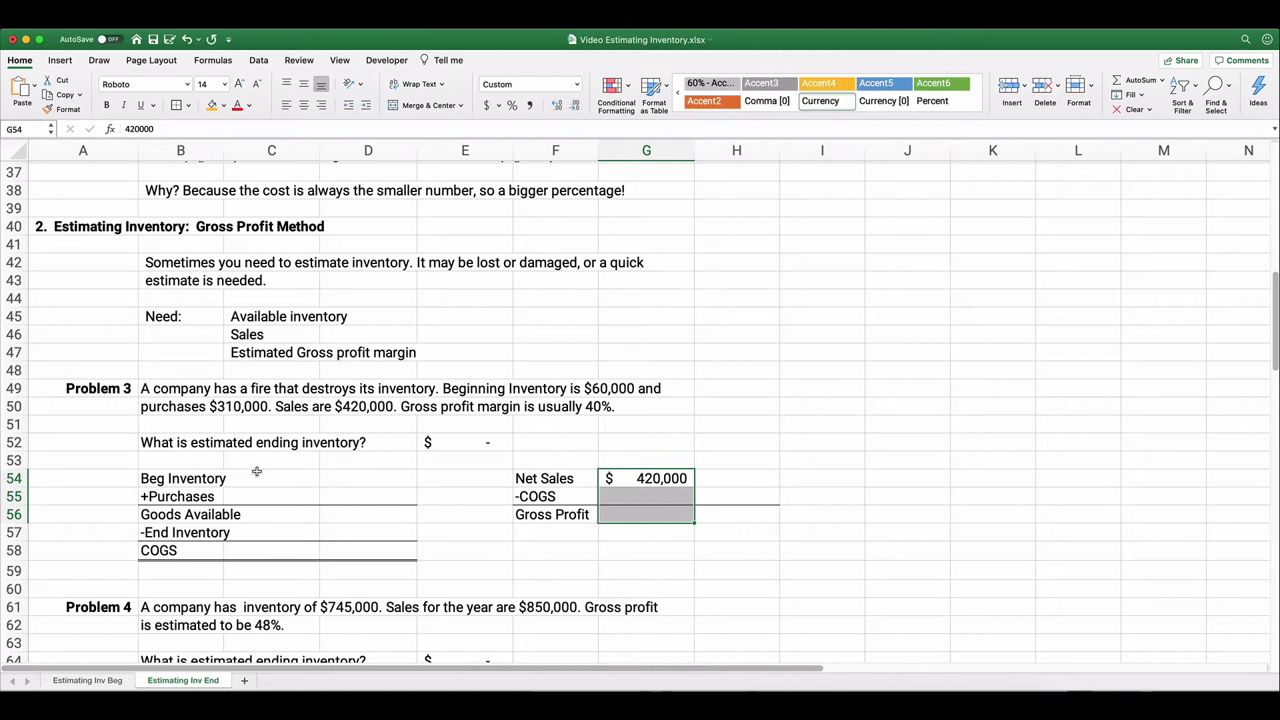
{"action": "left_click_drag", "start_coordinate": [519, 478], "coordinate": [538, 515]}
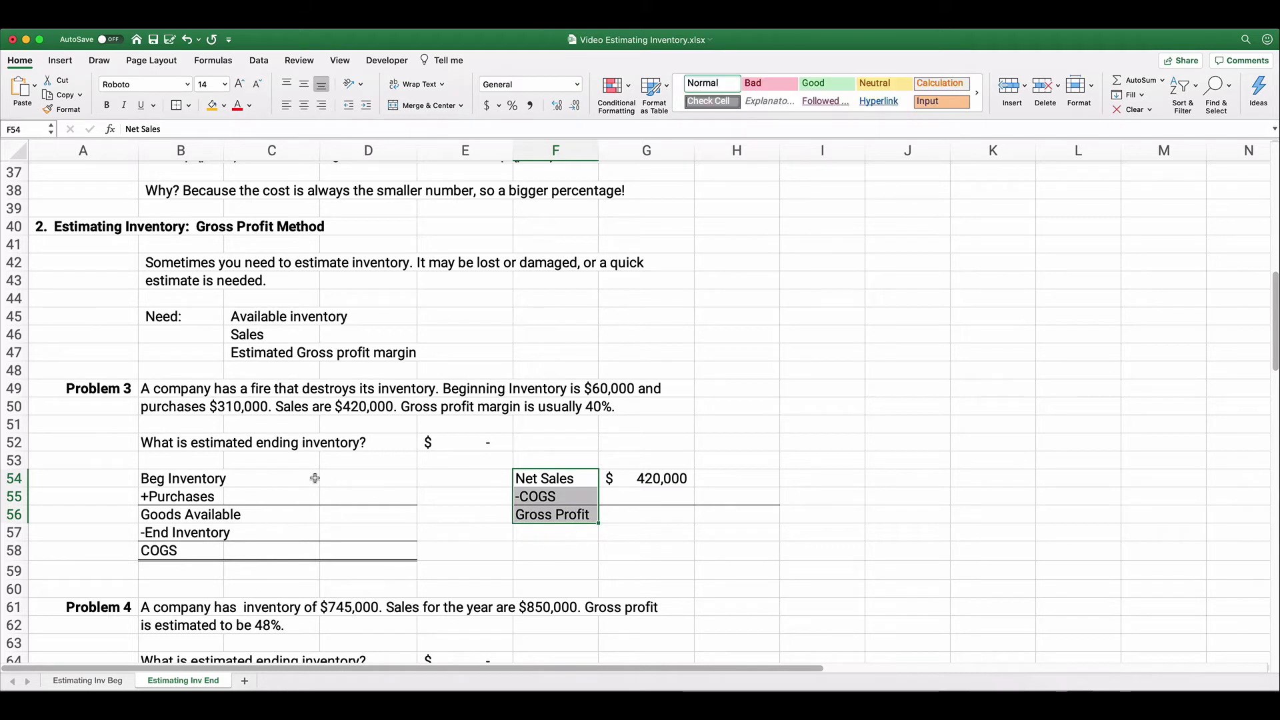
{"action": "left_click_drag", "start_coordinate": [175, 392], "coordinate": [674, 406]}
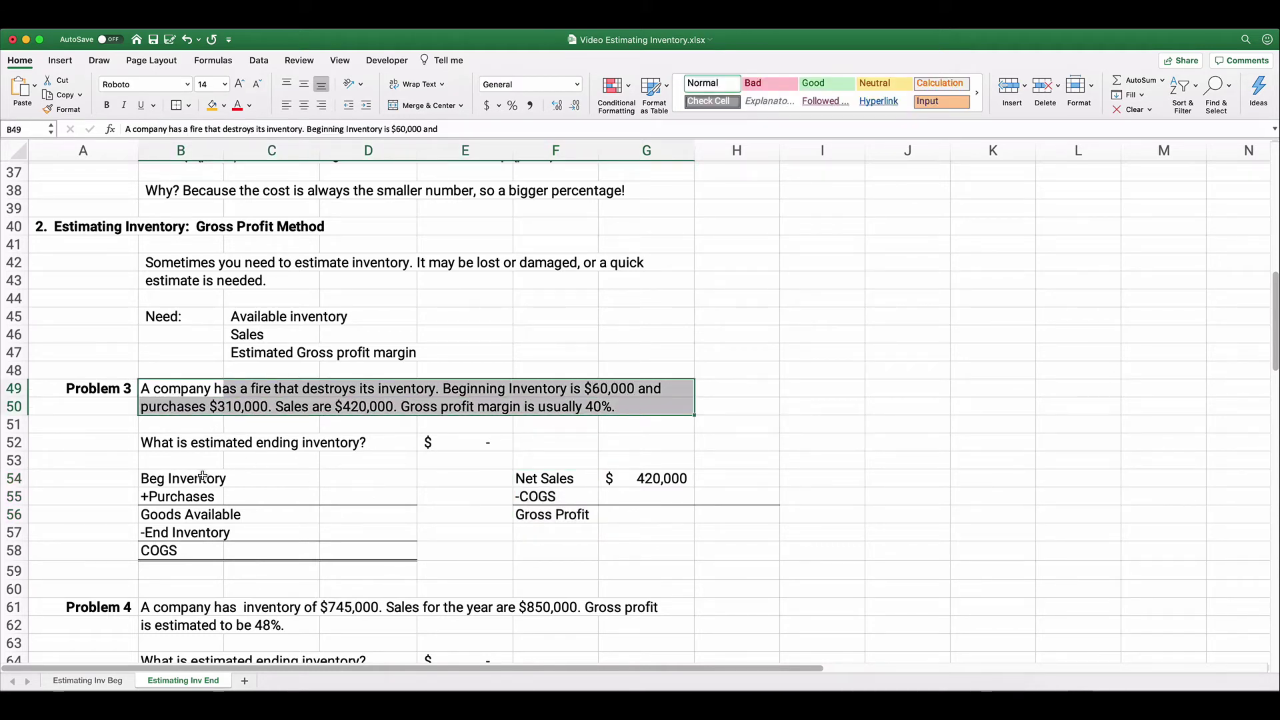
{"action": "left_click_drag", "start_coordinate": [206, 478], "coordinate": [400, 543]}
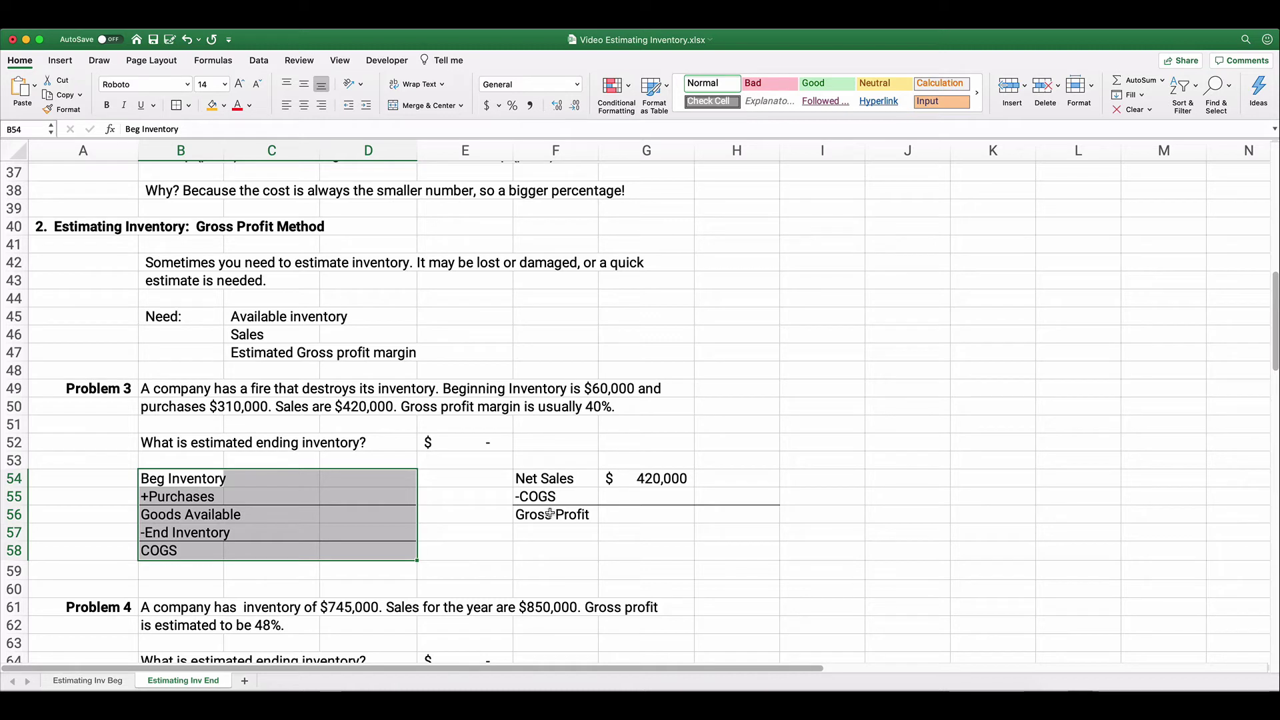
{"action": "left_click", "coordinate": [52, 508]}
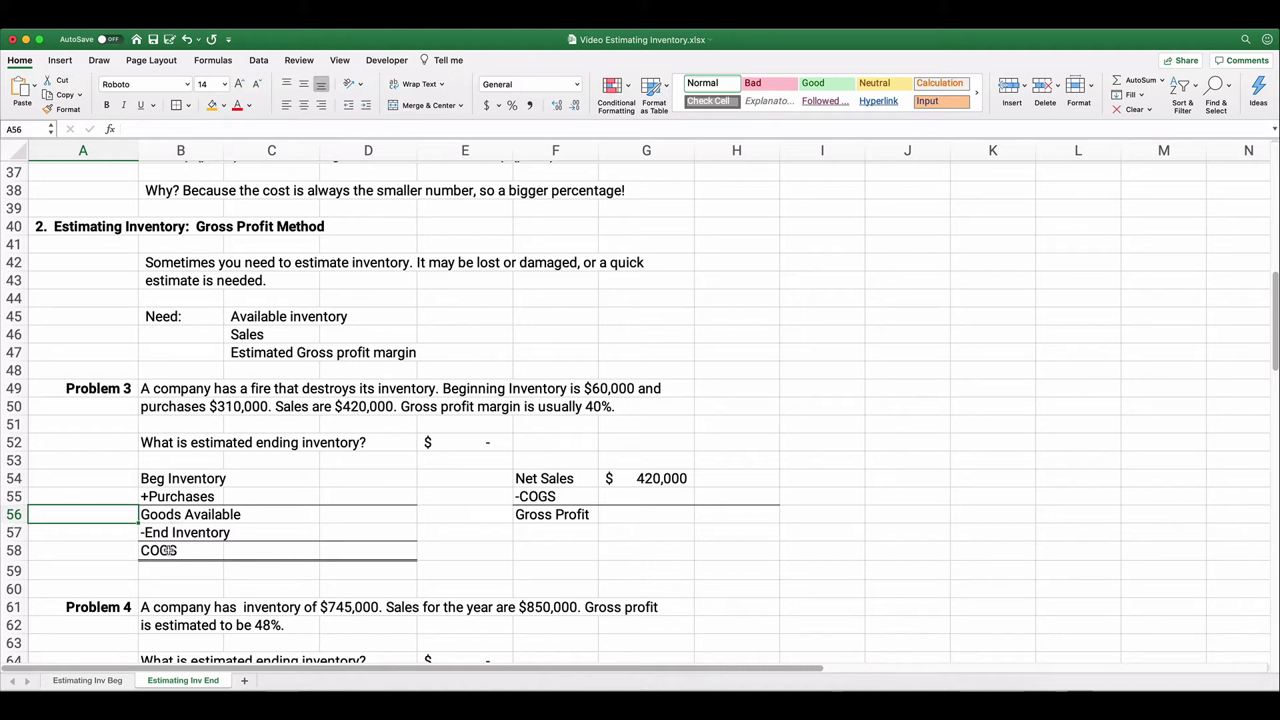
Enter 100 beside Problem 3's net sales amount in H54.
{"action": "left_click", "coordinate": [728, 480]}
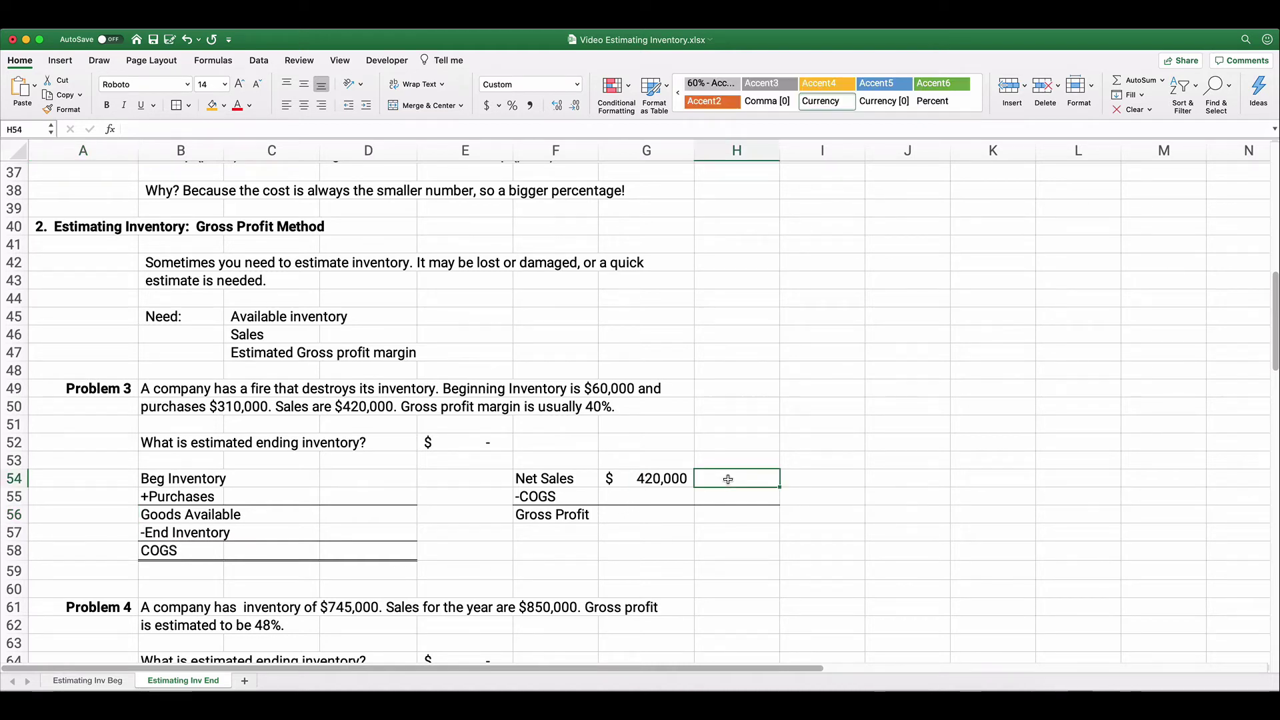
{"action": "type", "text": "100"}
{"action": "key", "text": "Return"}
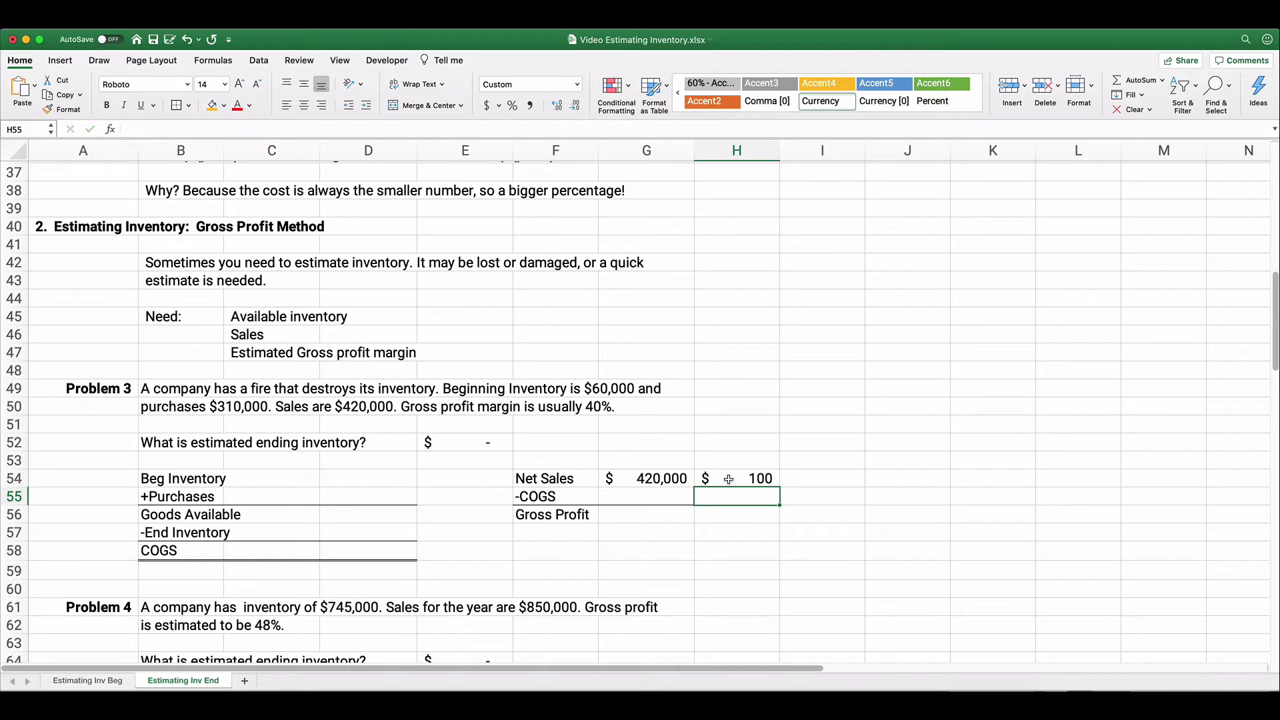
Format Problem 3's H54:H56 as percentages, entering 100% for net sales in H54 and 40% for gross profit in H56.
{"action": "left_click_drag", "start_coordinate": [728, 480], "coordinate": [730, 517]}
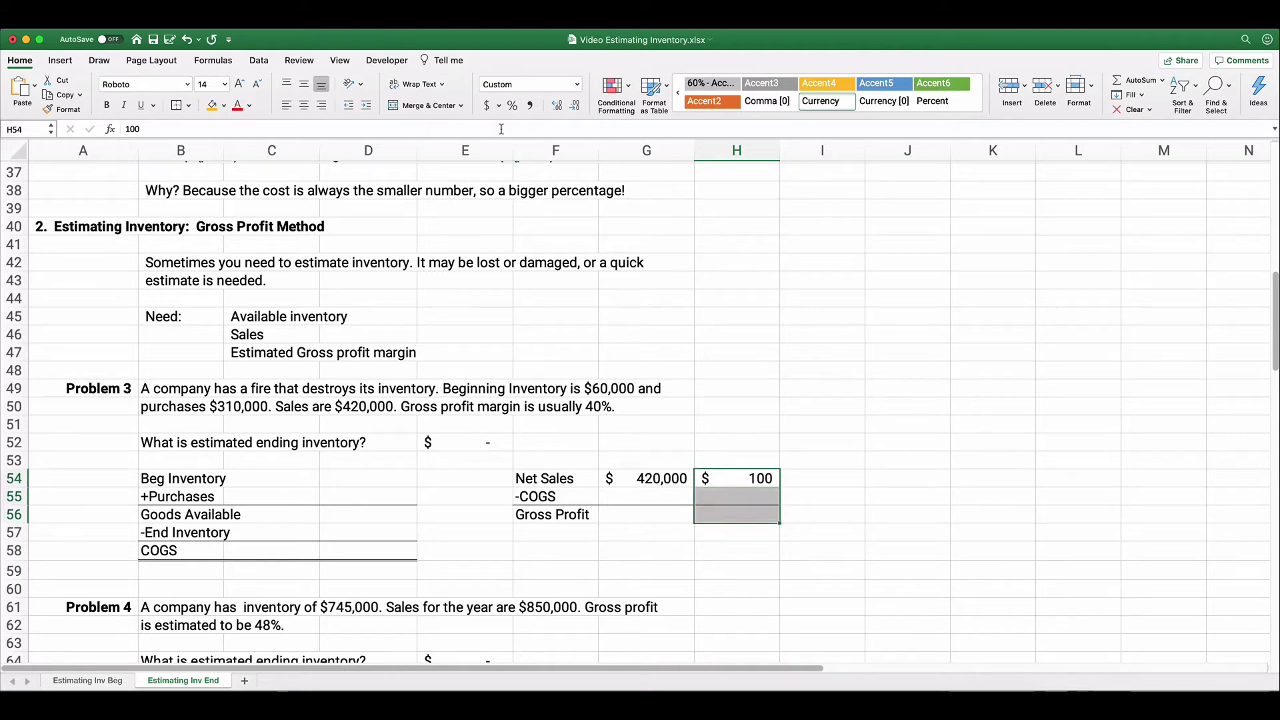
{"action": "left_click", "coordinate": [512, 106]}
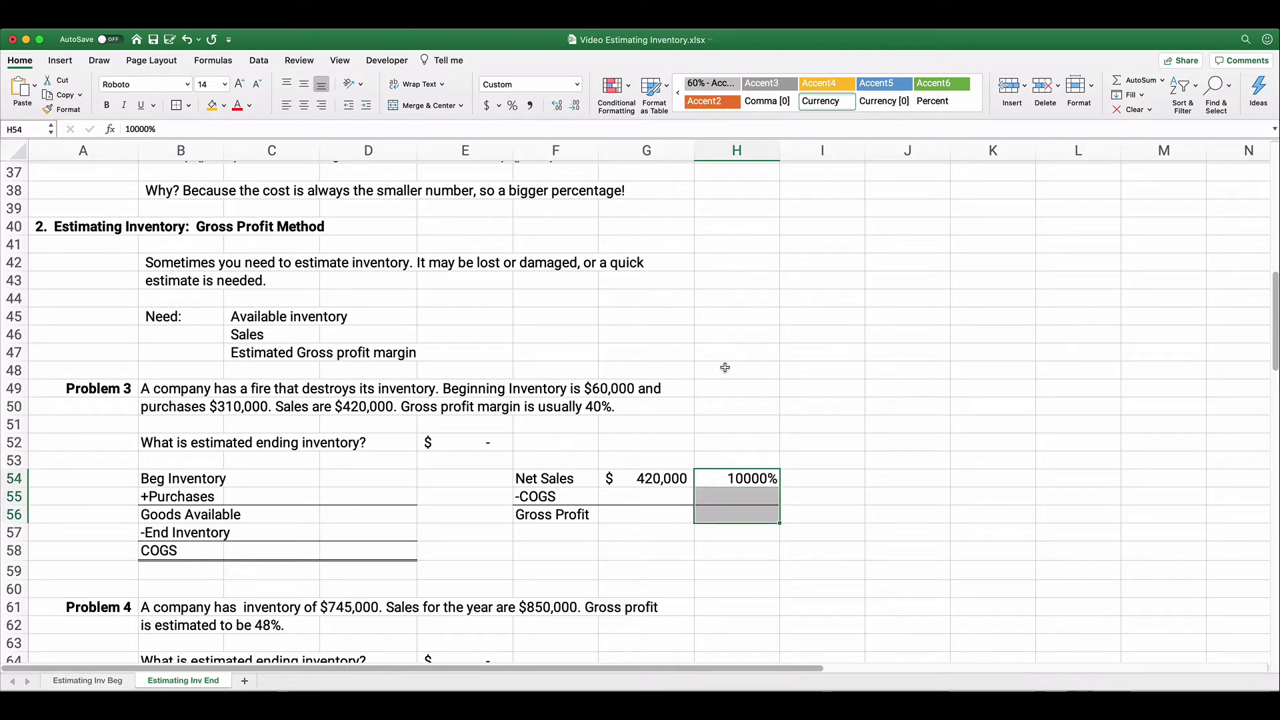
{"action": "left_click", "coordinate": [757, 470]}
{"action": "type", "text": "100"}
{"action": "key", "text": "Return"}
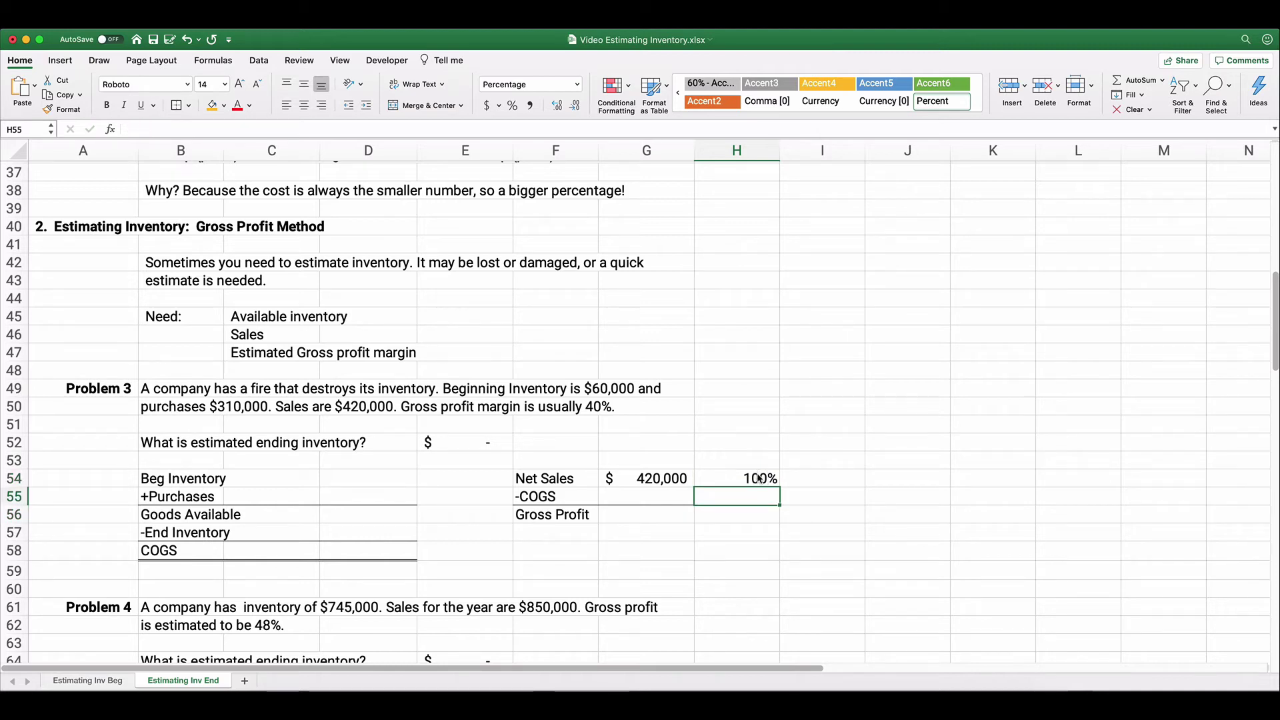
{"action": "key", "text": "Return"}
{"action": "type", "text": "40"}
{"action": "key", "text": "Return"}
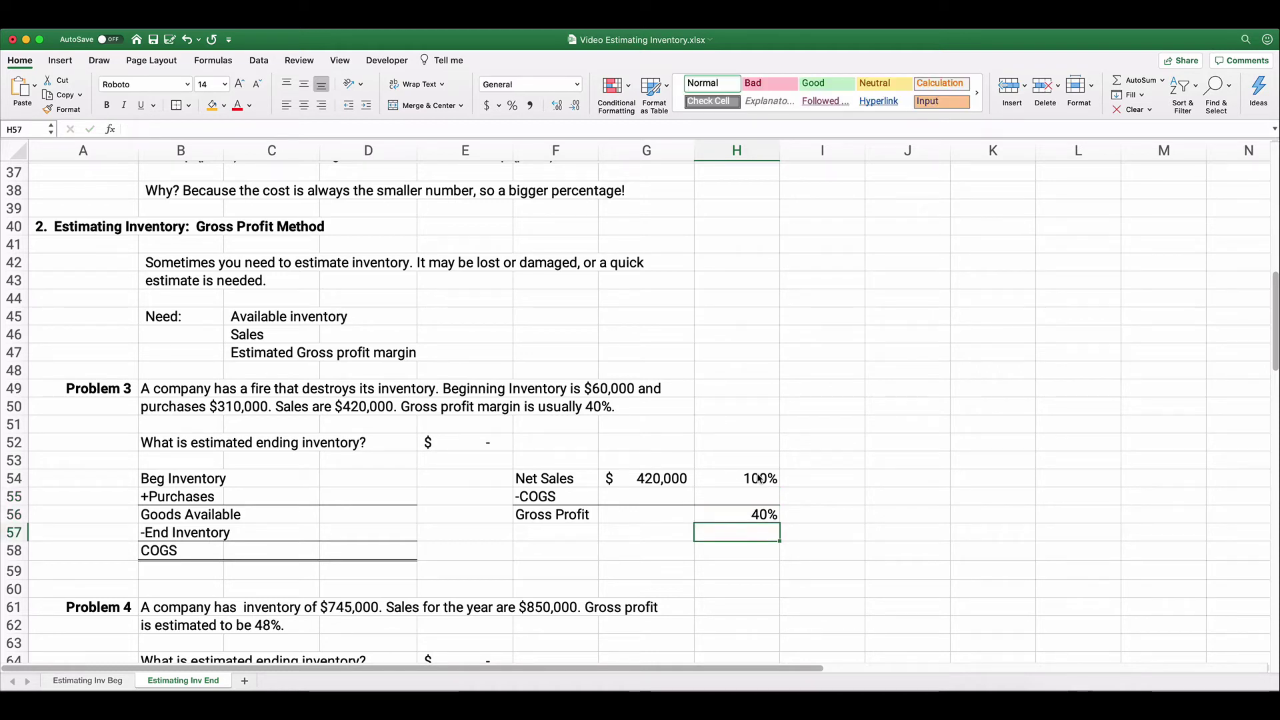
Calculate Problem 3's COGS percentage in H55 as the net sales percentage minus the gross profit percentage (=H54-H56).
{"action": "left_click", "coordinate": [742, 496]}
{"action": "type", "text": "="}
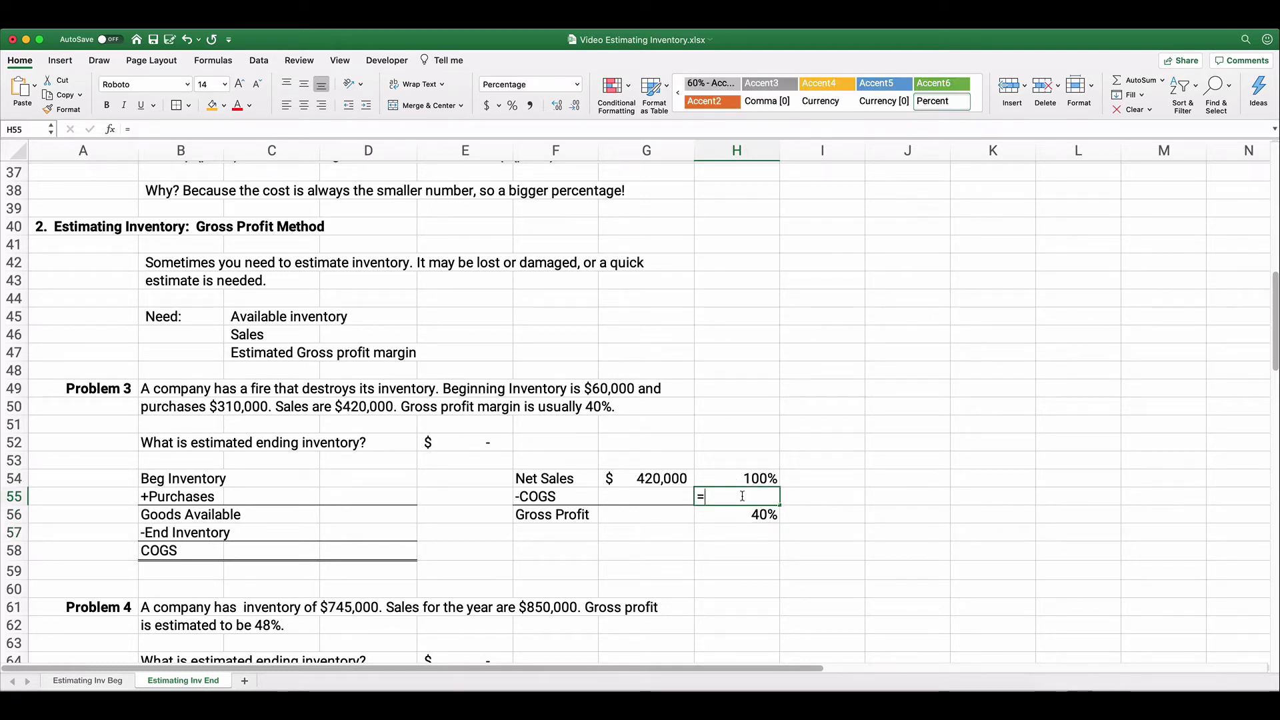
{"action": "key", "text": "Up"}
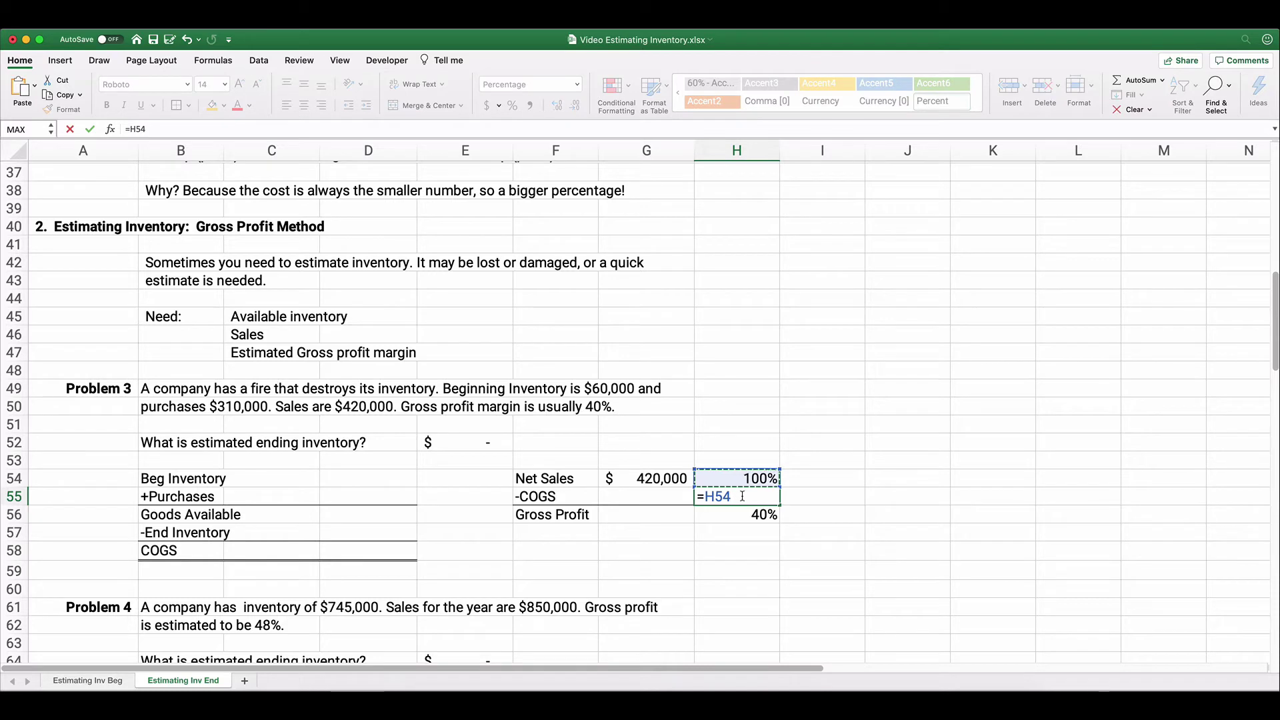
{"action": "type", "text": "-"}
{"action": "key", "text": "Down"}
{"action": "key", "text": "Return"}
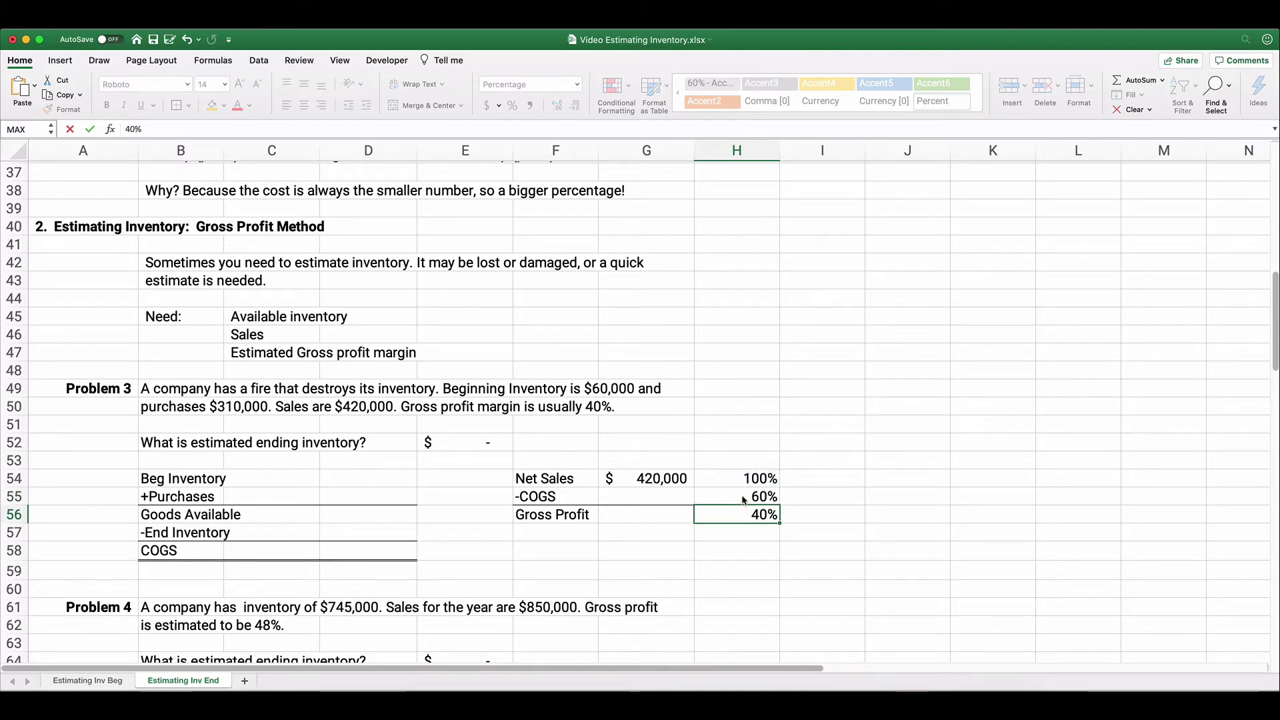
Calculate Problem 3's COGS amount in G55 as net sales times the COGS percentage with =G54*H55.
{"action": "left_click", "coordinate": [650, 485]}
{"action": "left_click", "coordinate": [653, 497]}
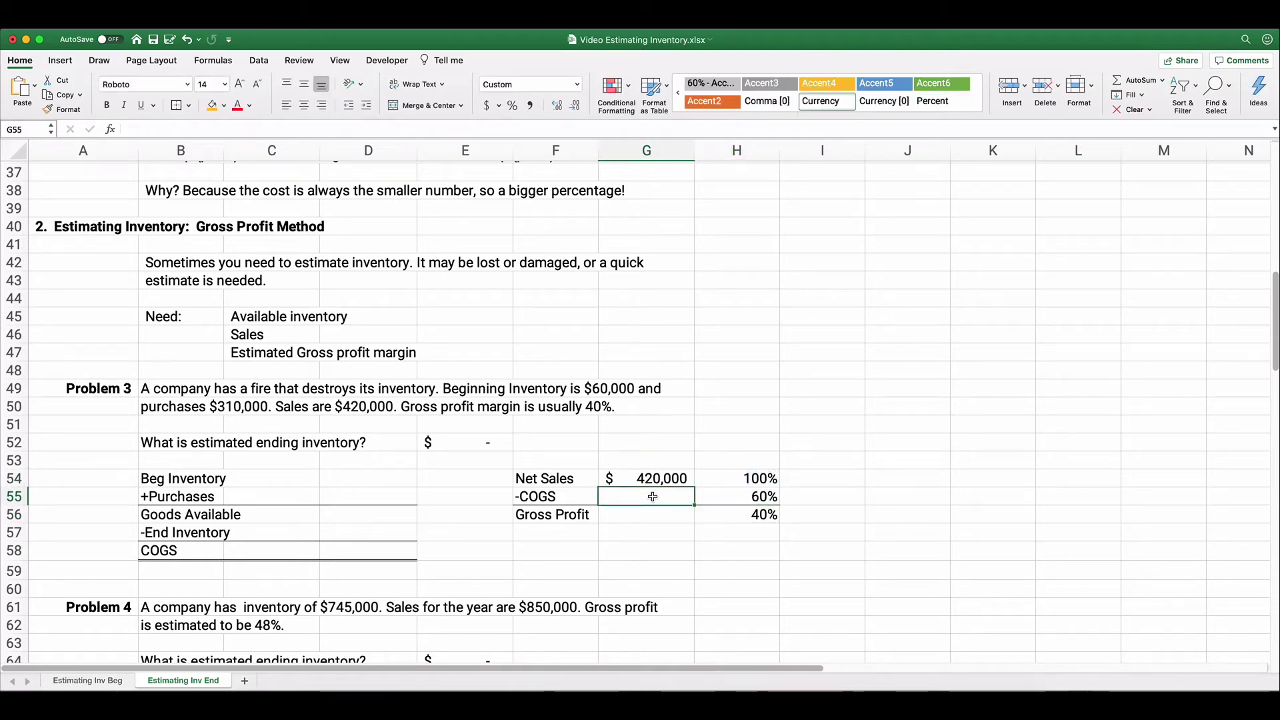
{"action": "type", "text": "="}
{"action": "key", "text": "Up"}
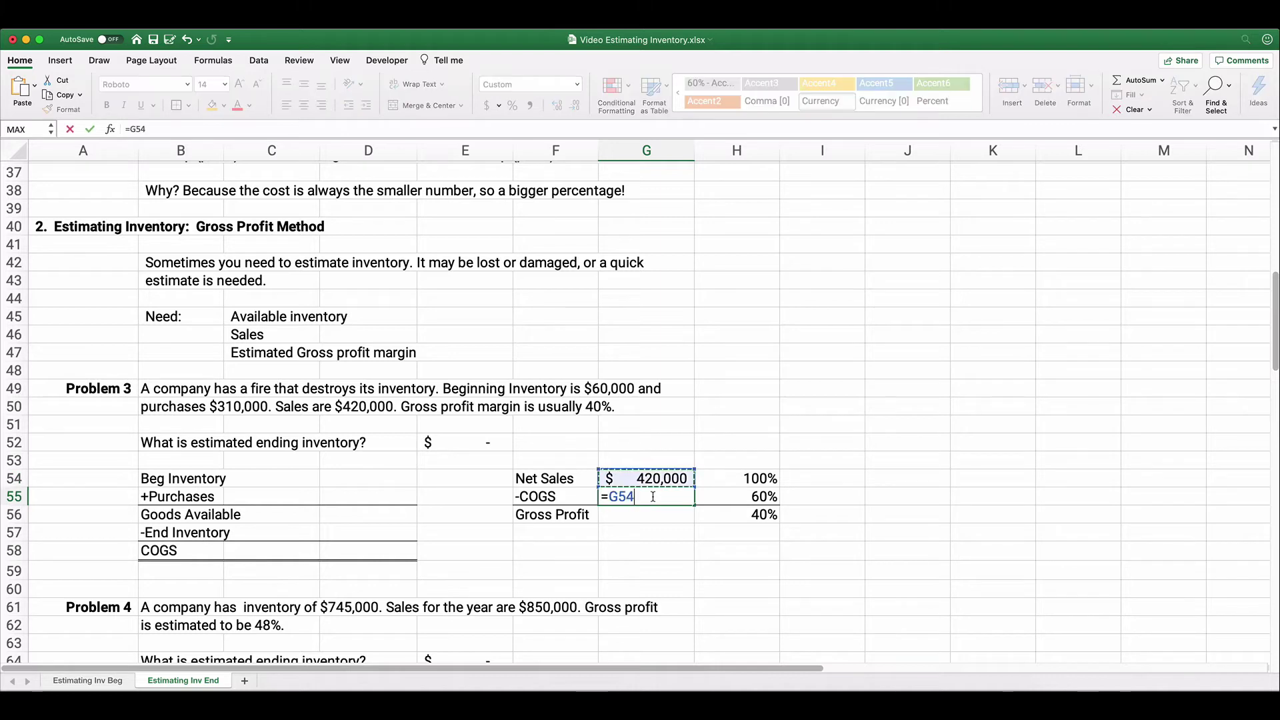
{"action": "type", "text": "*"}
{"action": "key", "text": "Right"}
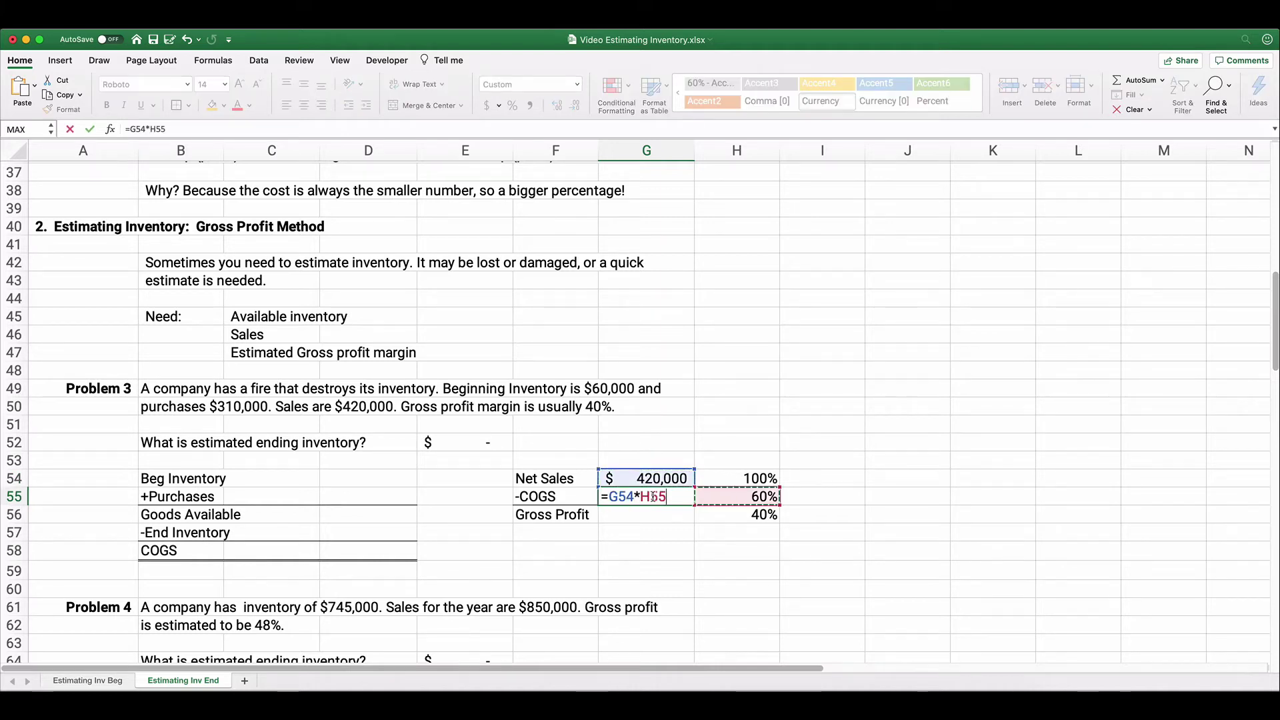
{"action": "key", "text": "Return"}
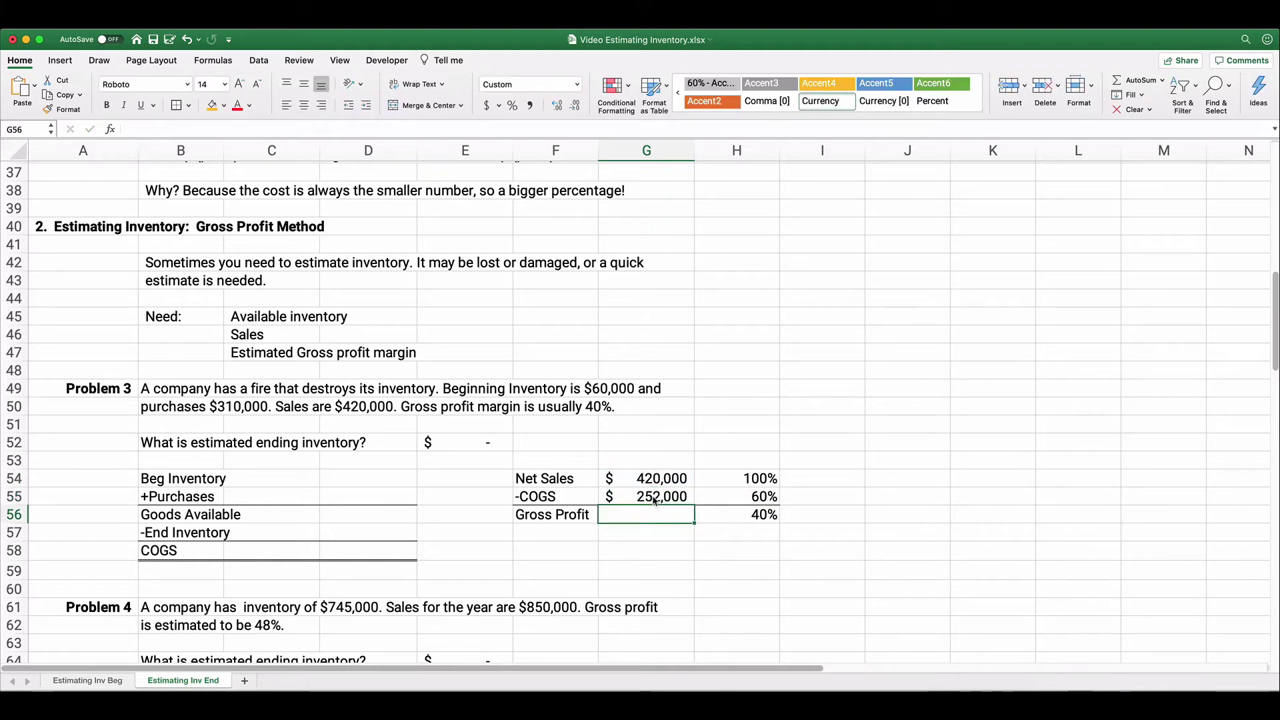
Calculate Problem 3's gross profit in G56 as net sales minus COGS with =G54-G55.
{"action": "type", "text": "="}
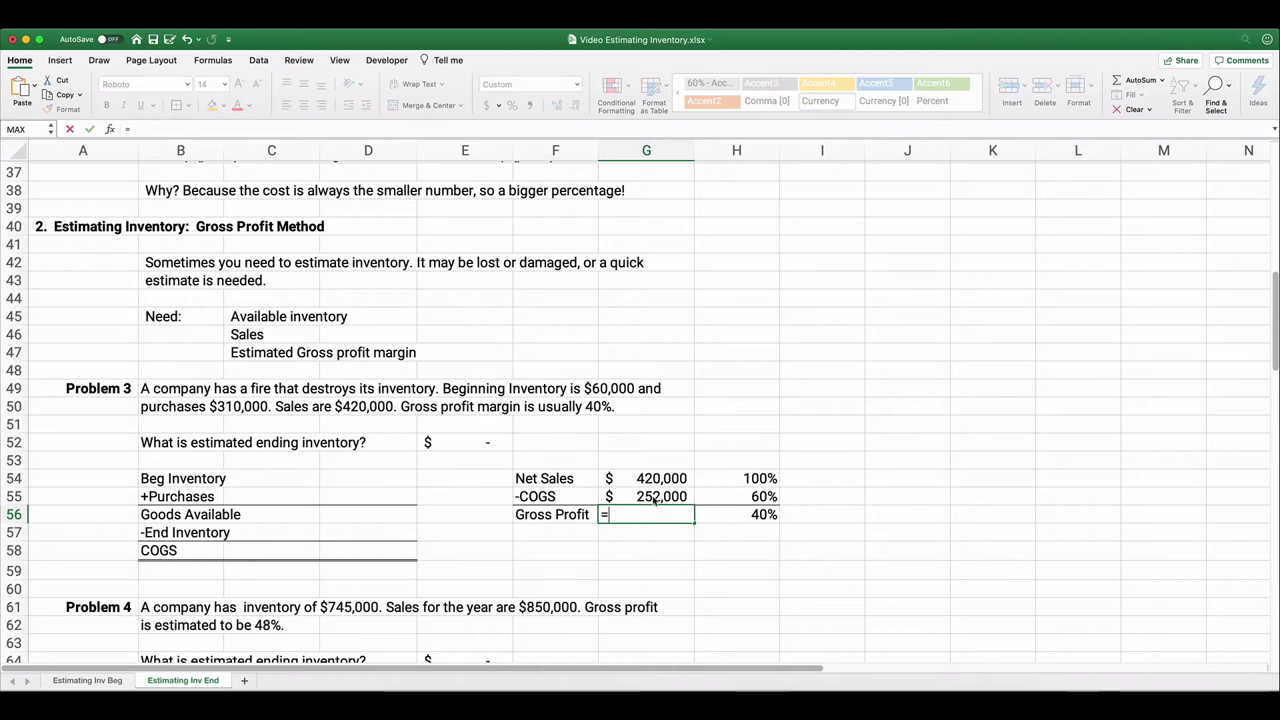
{"action": "key", "text": "Up"}
{"action": "key", "text": "Up"}
{"action": "type", "text": "-"}
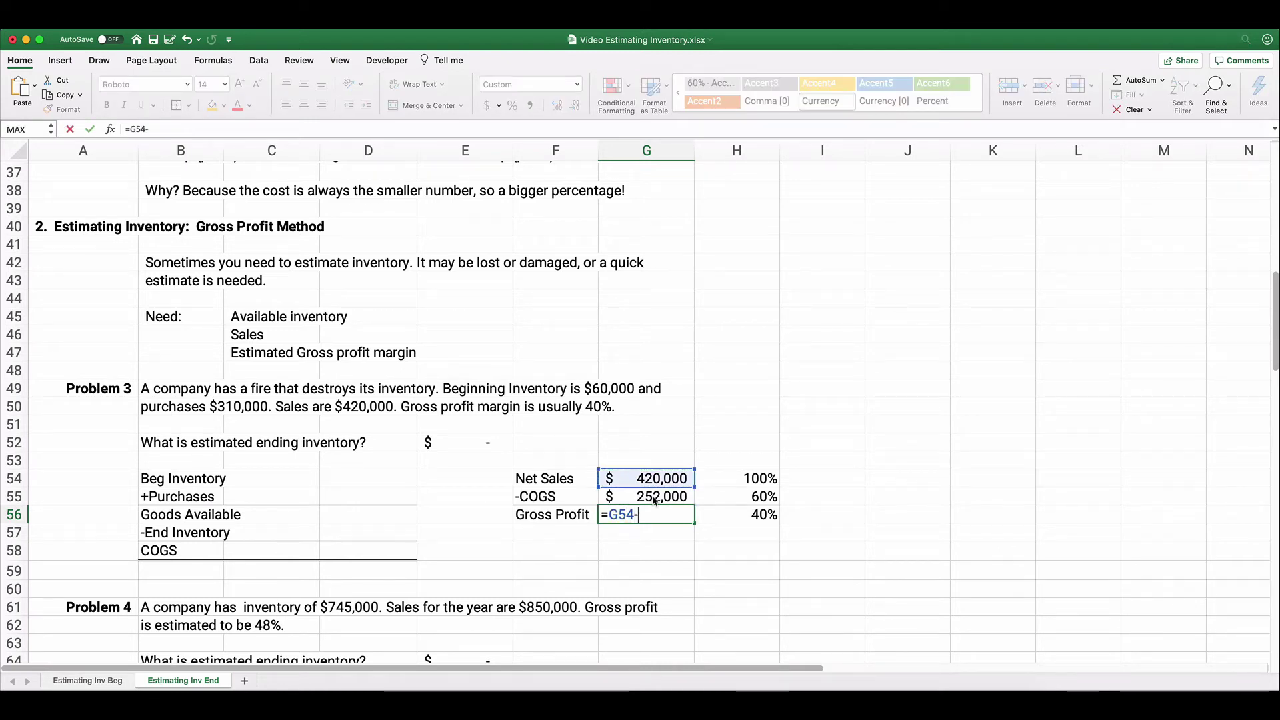
{"action": "key", "text": "Up"}
{"action": "key", "text": "Return"}
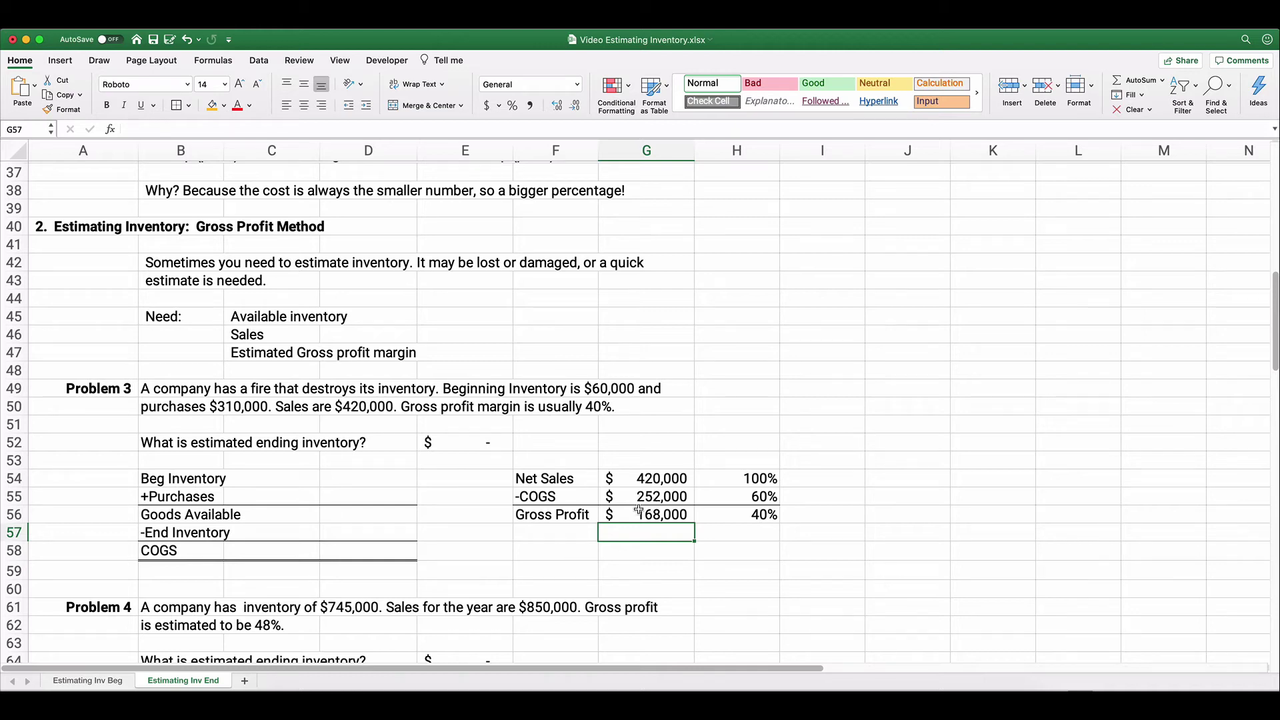
Enter Problem 3's beginning inventory of 60000 in D54 and purchases of 310000 in D55, summing them as goods available in D56.
{"action": "left_click", "coordinate": [370, 476]}
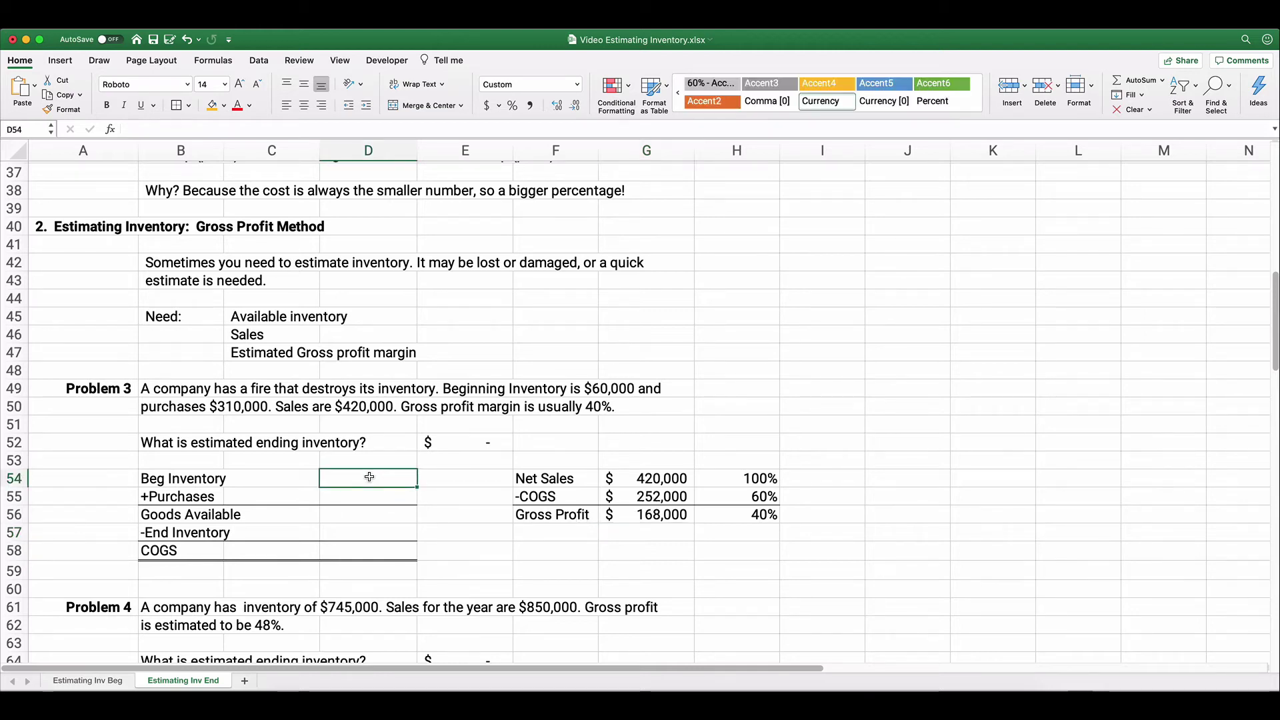
{"action": "type", "text": "60,0"}
{"action": "type", "text": "0000"}
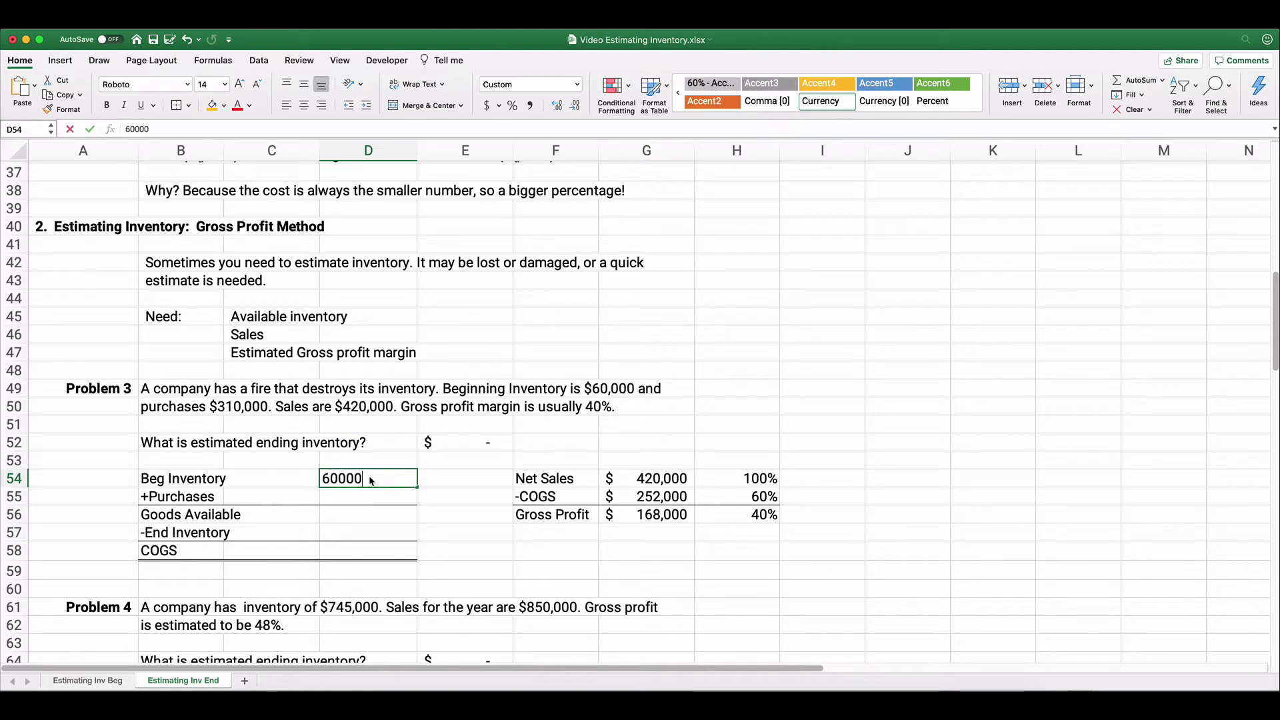
{"action": "key", "text": "Return"}
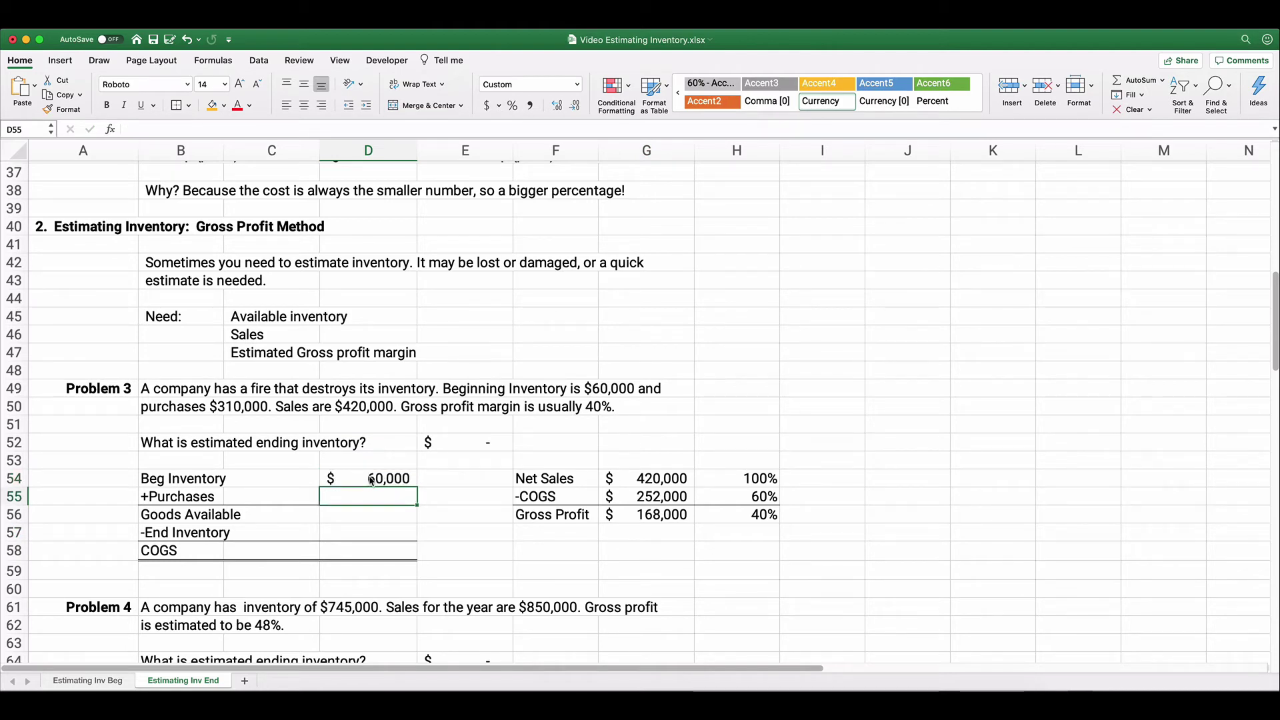
{"action": "type", "text": "310000"}
{"action": "key", "text": "Return"}
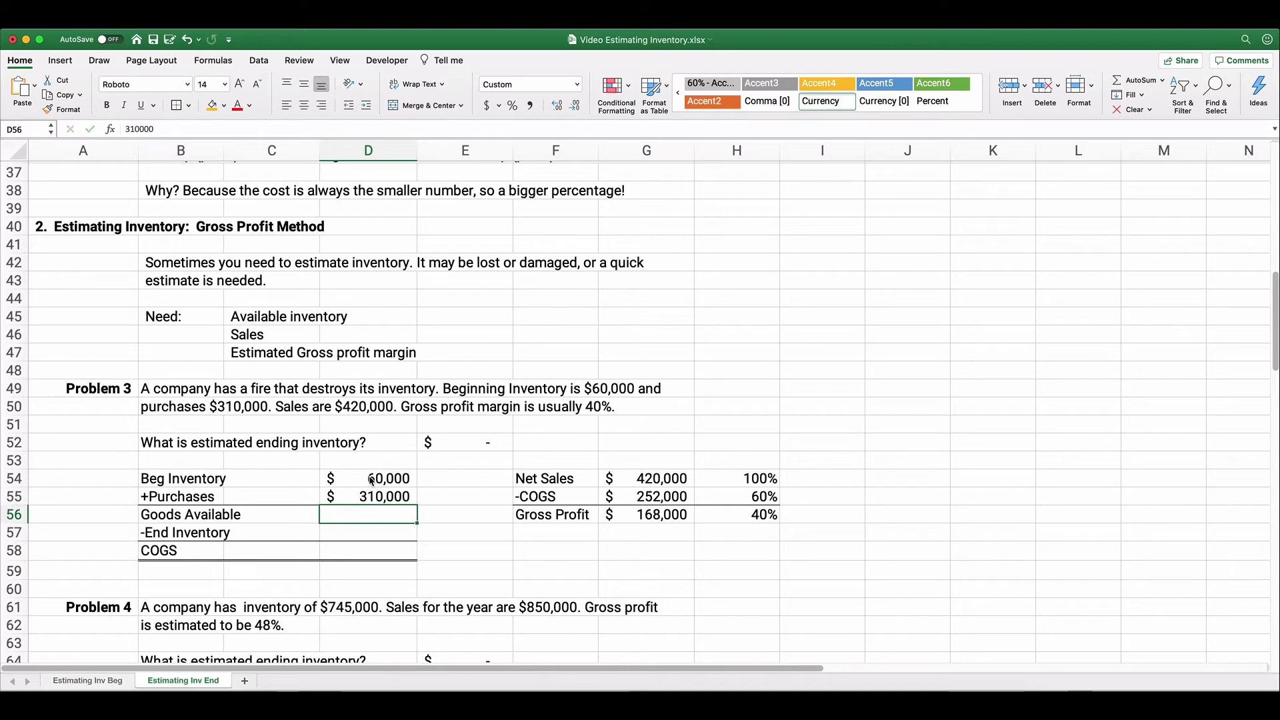
{"action": "left_click_drag", "start_coordinate": [374, 479], "coordinate": [378, 510]}
{"action": "key", "text": "super+shift+t"}
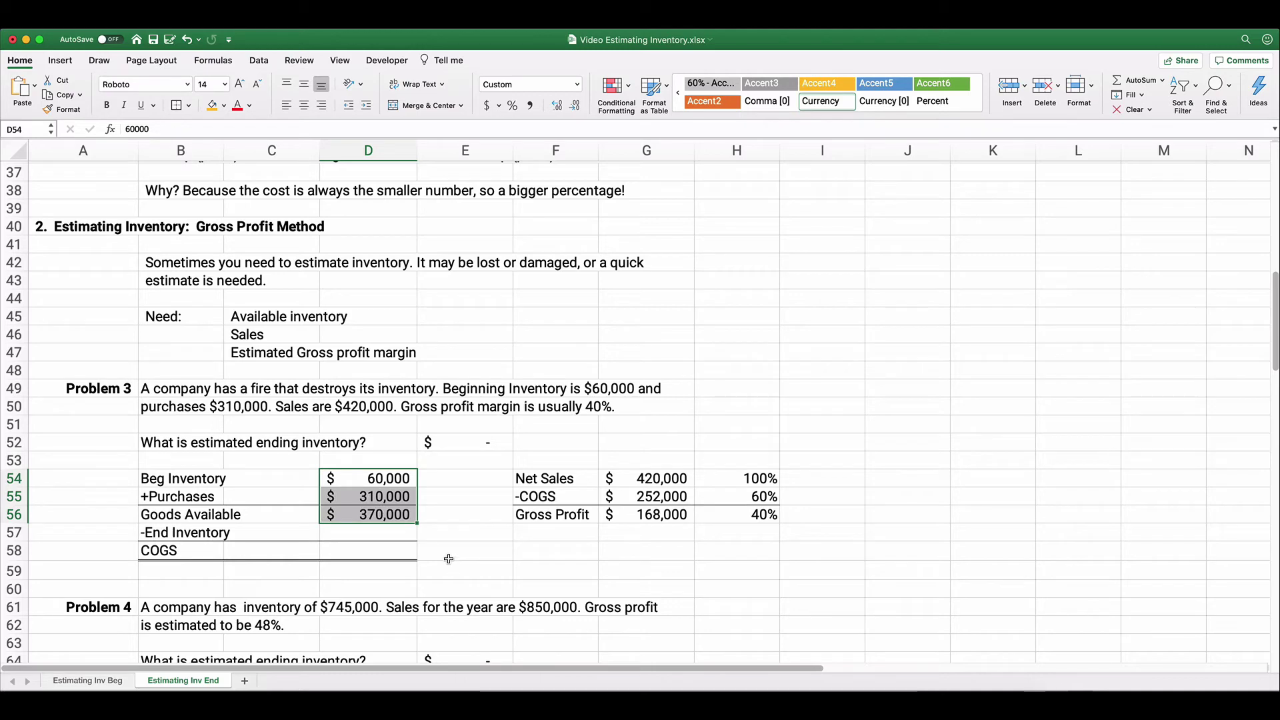
Link Problem 3's COGS in D58 to the calculated COGS amount with =G55.
{"action": "left_click", "coordinate": [380, 533]}
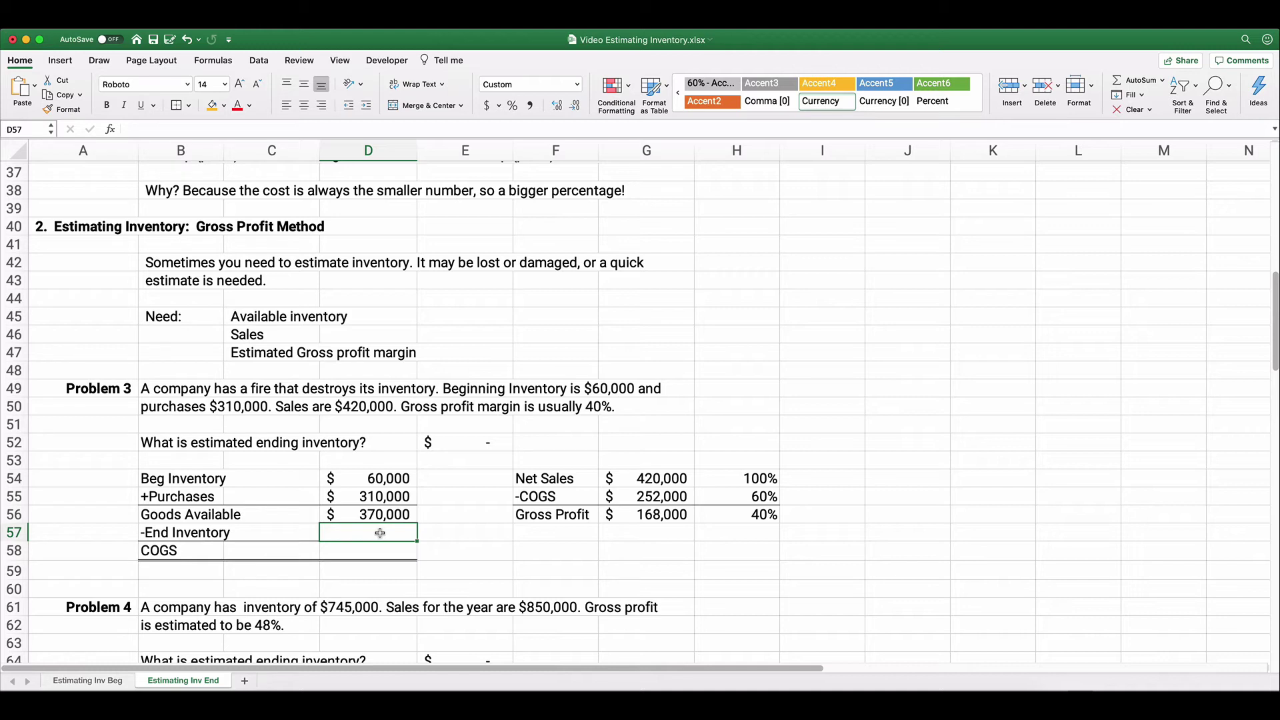
{"action": "left_click", "coordinate": [386, 548]}
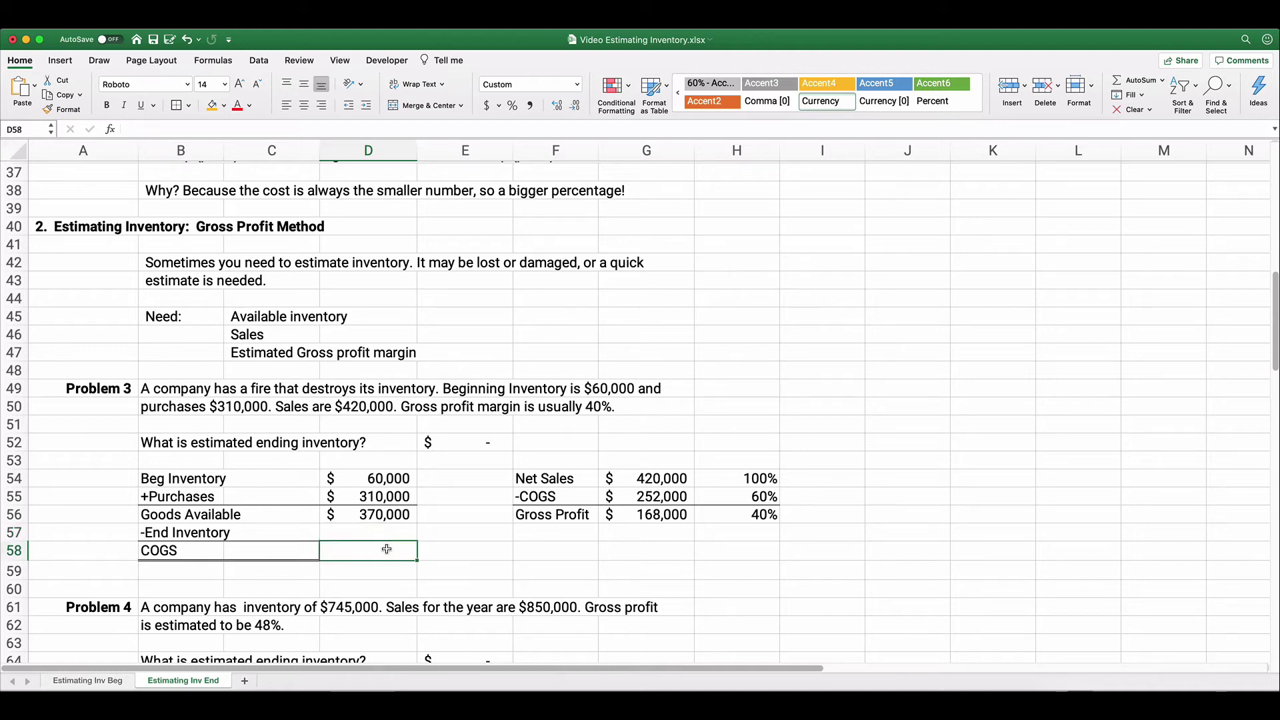
{"action": "type", "text": "="}
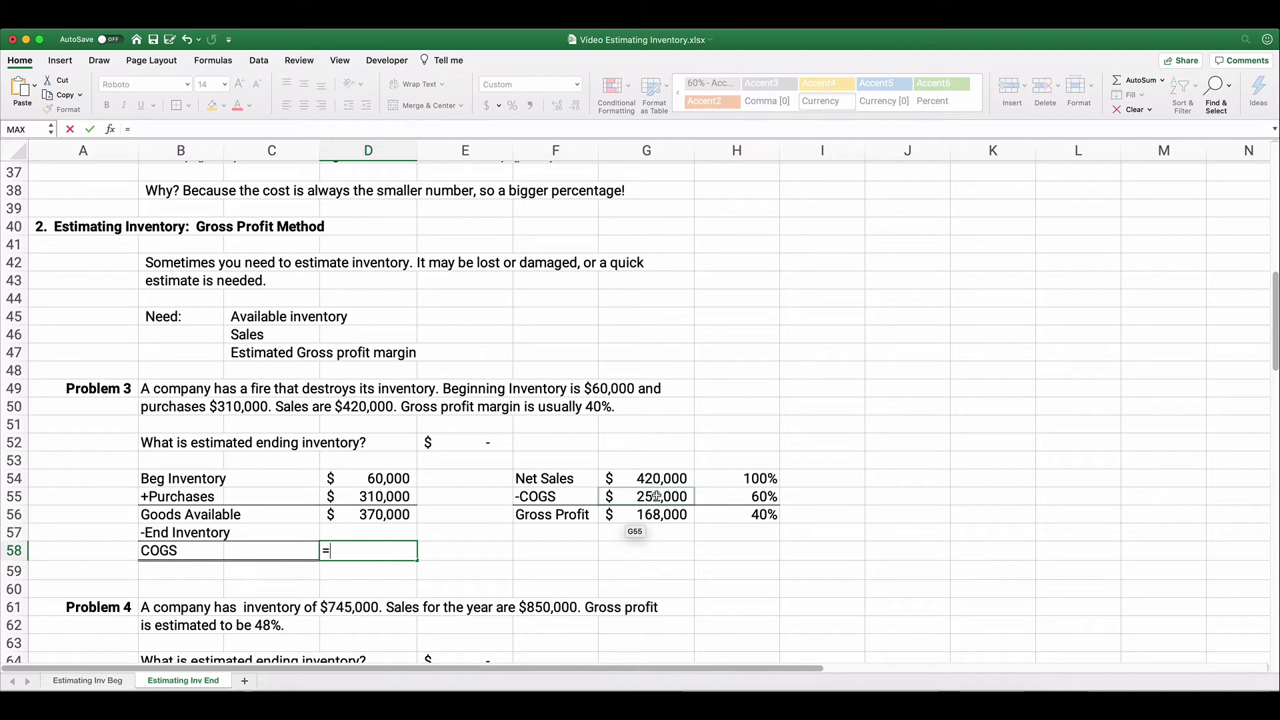
{"action": "left_click", "coordinate": [656, 496]}
{"action": "key", "text": "Return"}
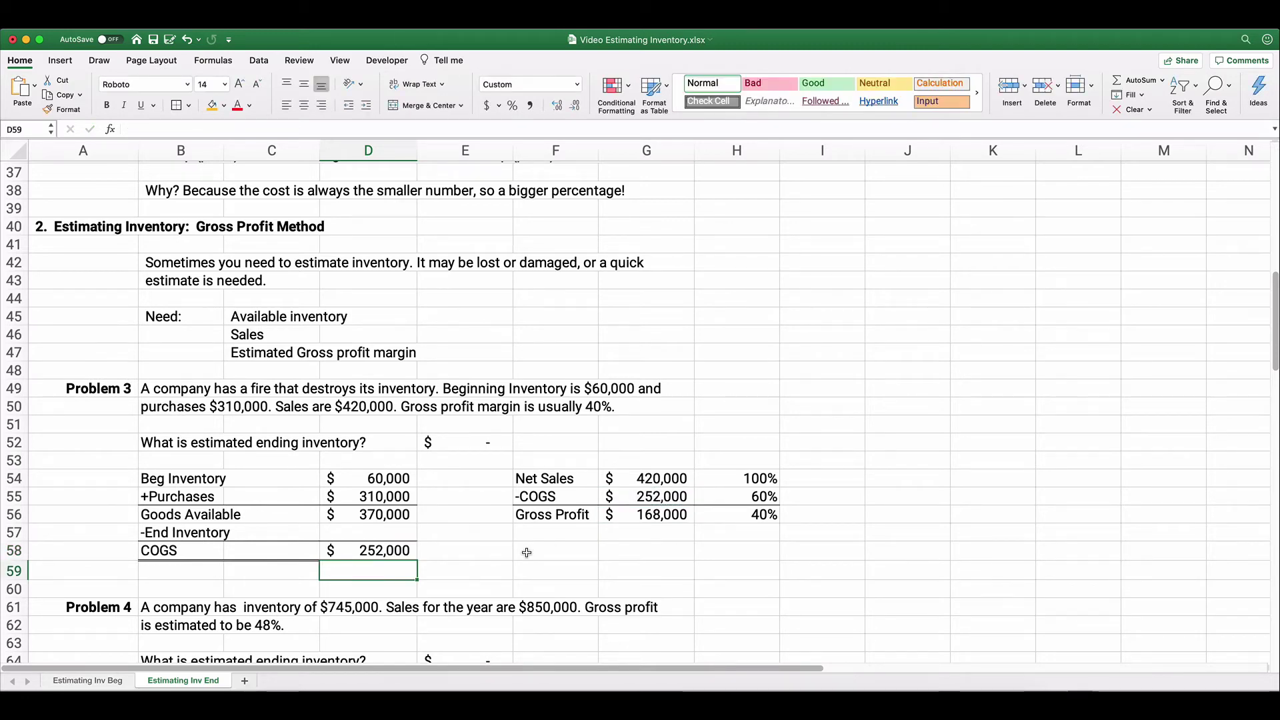
Calculate Problem 3's ending inventory in D57 as goods available minus COGS (=D56-D58), and highlight the answer in E52 with the orange fill.
{"action": "left_click", "coordinate": [367, 534]}
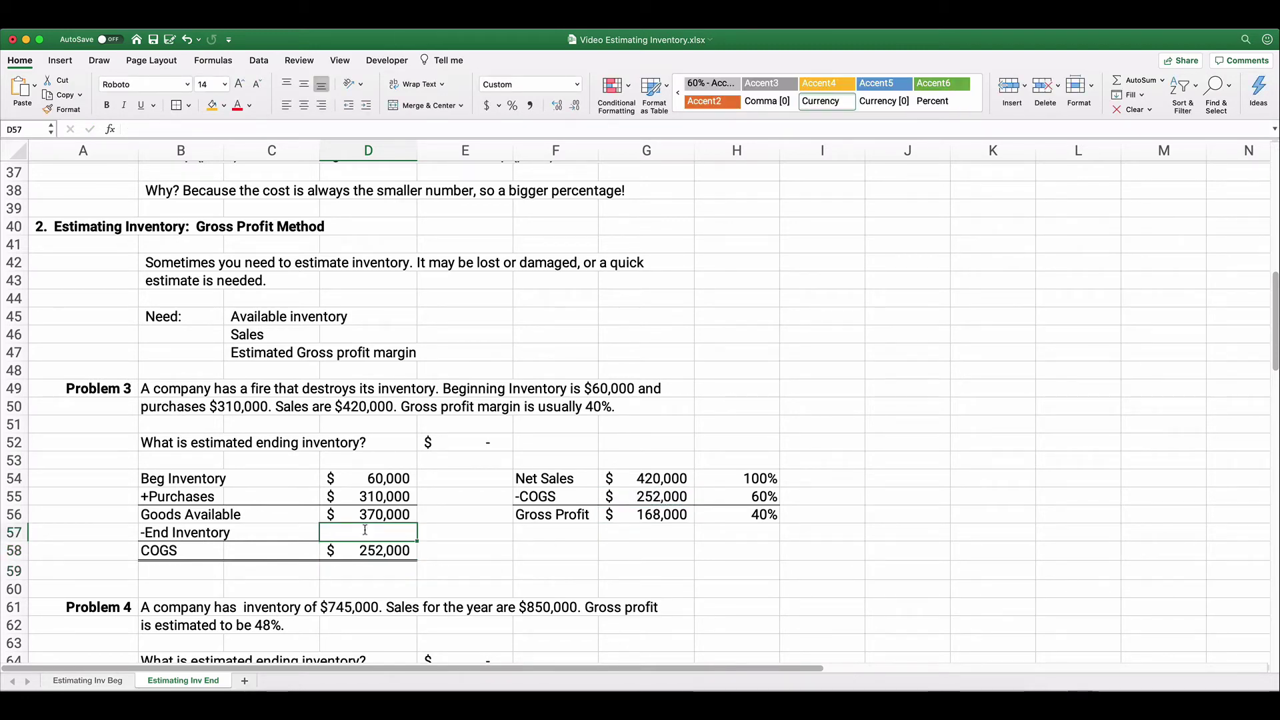
{"action": "type", "text": "="}
{"action": "key", "text": "Up"}
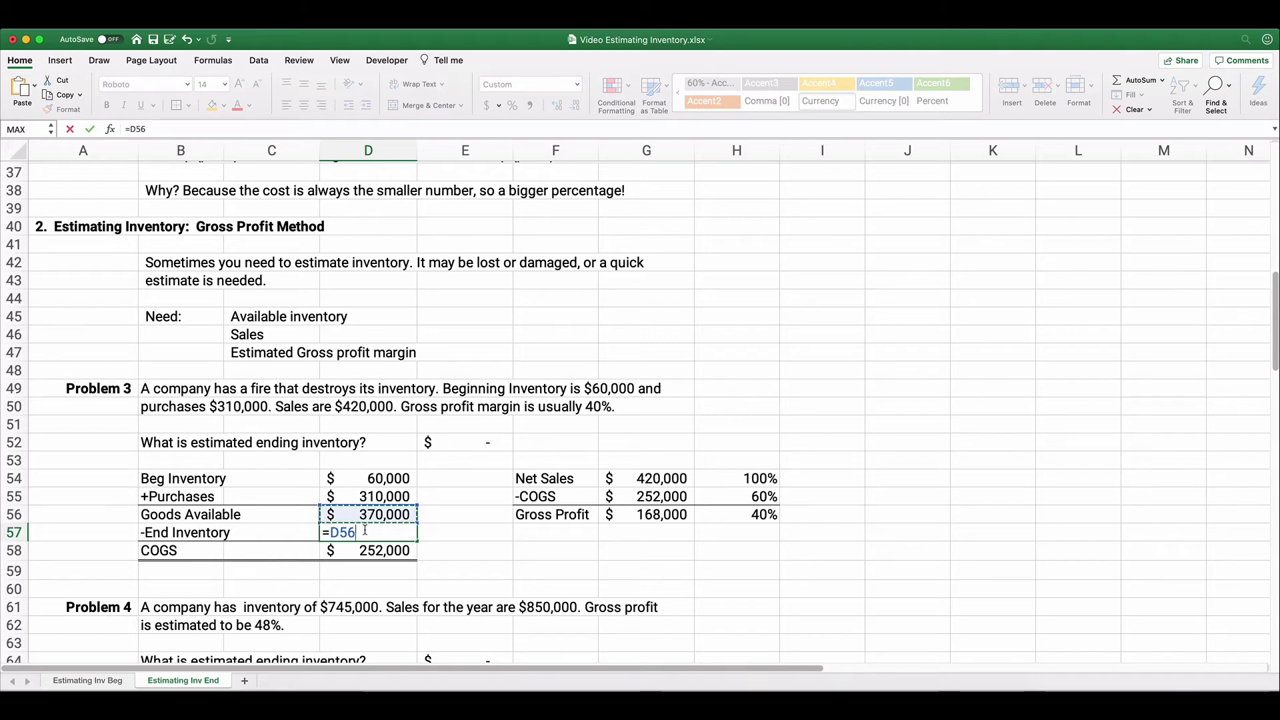
{"action": "type", "text": "-"}
{"action": "key", "text": "Down"}
{"action": "key", "text": "Return"}
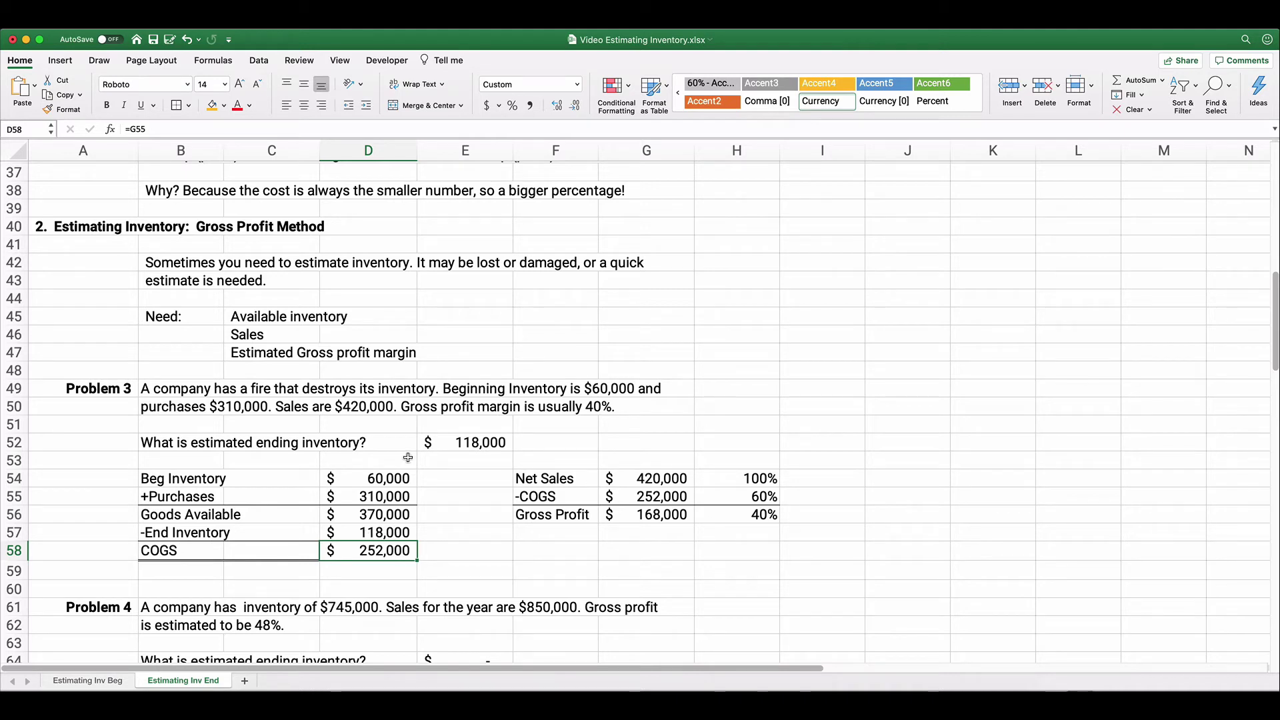
{"action": "left_click", "coordinate": [467, 441]}
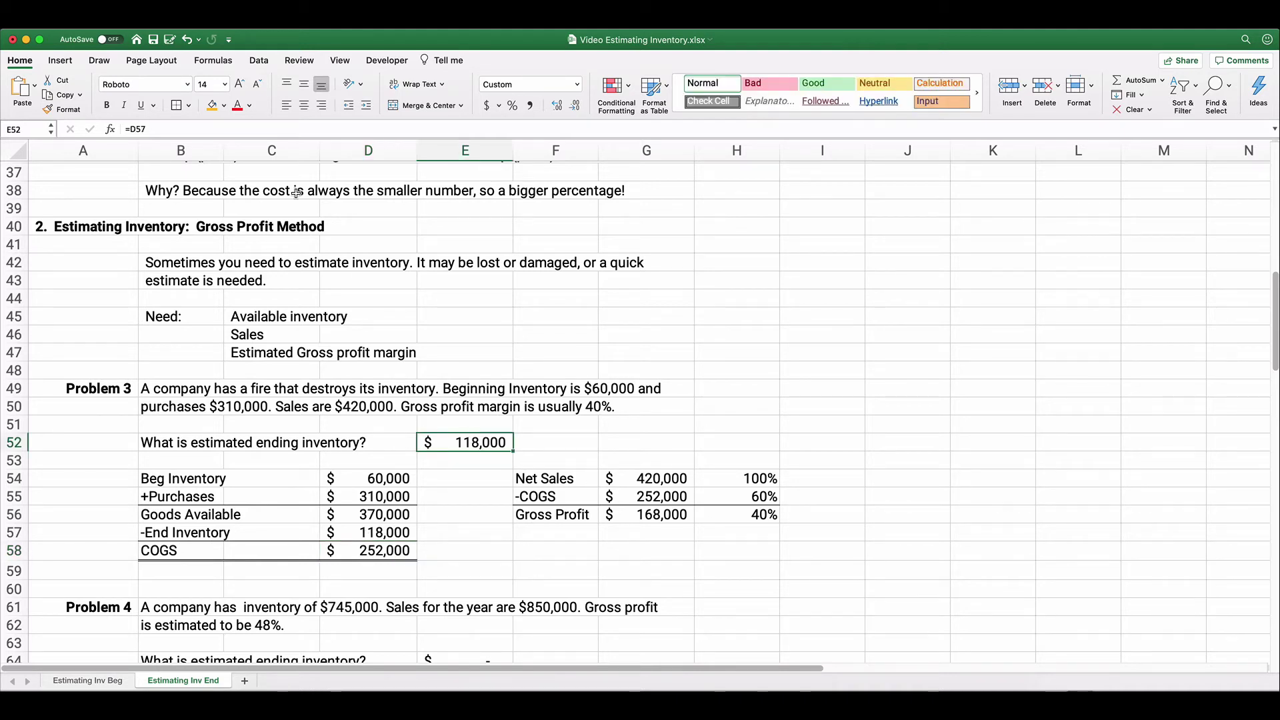
{"action": "left_click", "coordinate": [212, 104]}
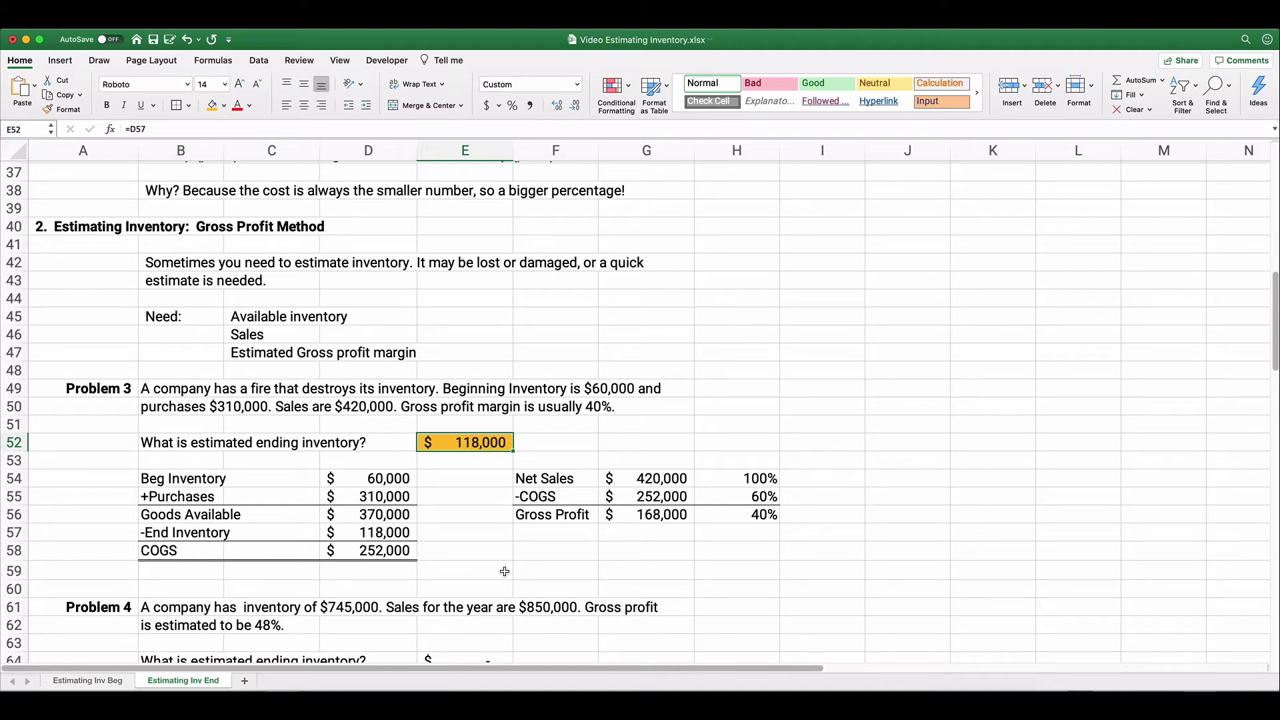
Enter 745000 as Problem 4's goods available in D68.
{"action": "scroll", "coordinate": [213, 503], "scroll_direction": "down", "scroll_amount": 2}
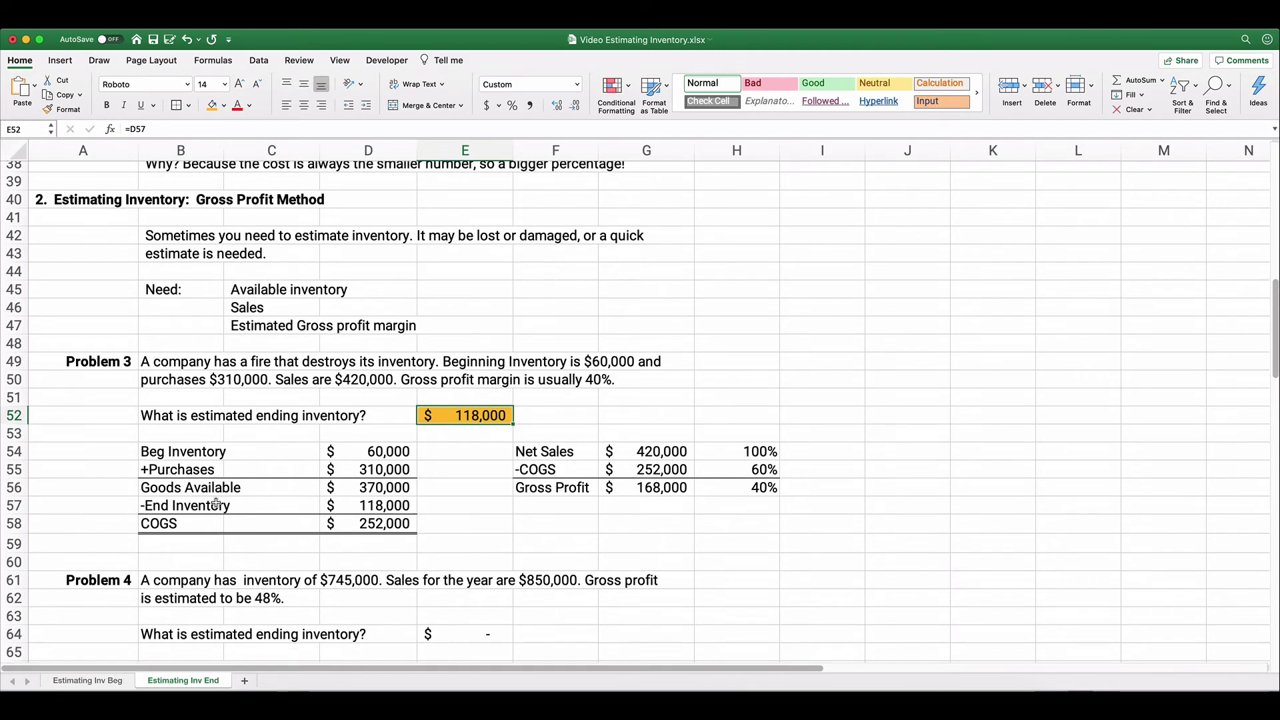
{"action": "scroll", "coordinate": [216, 503], "scroll_direction": "down", "scroll_amount": 5}
{"action": "left_click_drag", "start_coordinate": [633, 523], "coordinate": [739, 568]}
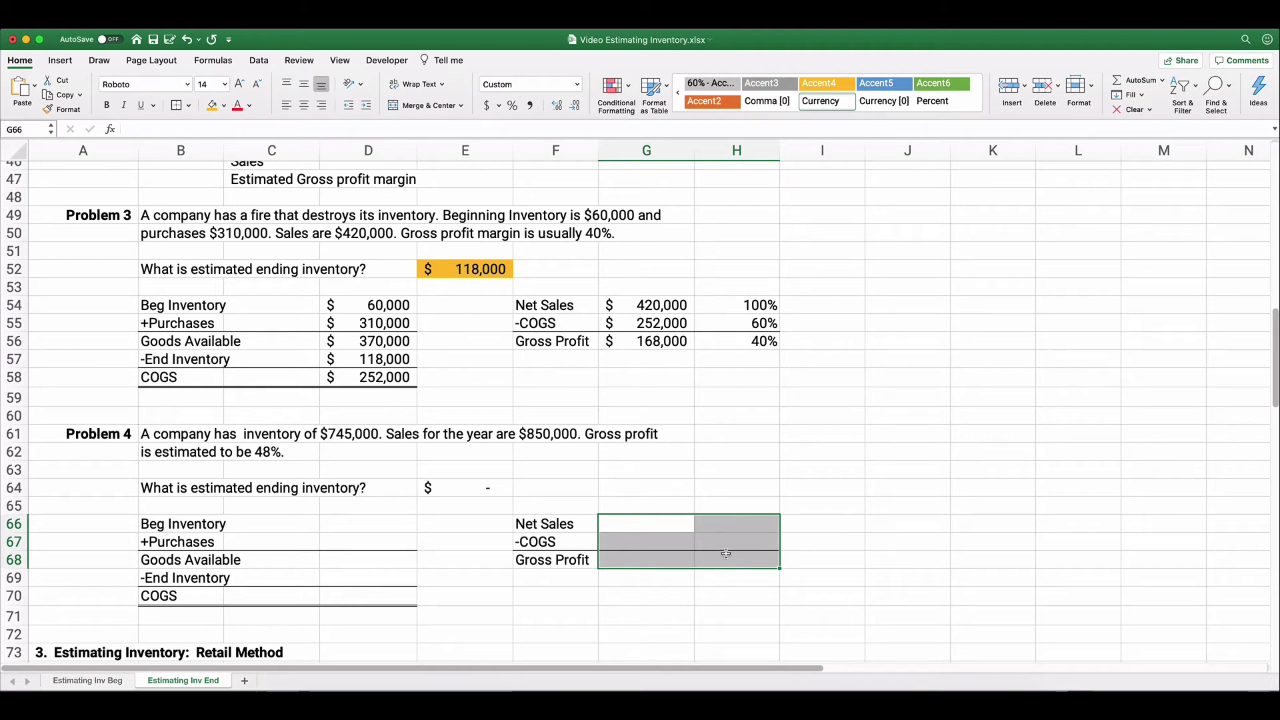
{"action": "left_click", "coordinate": [655, 521]}
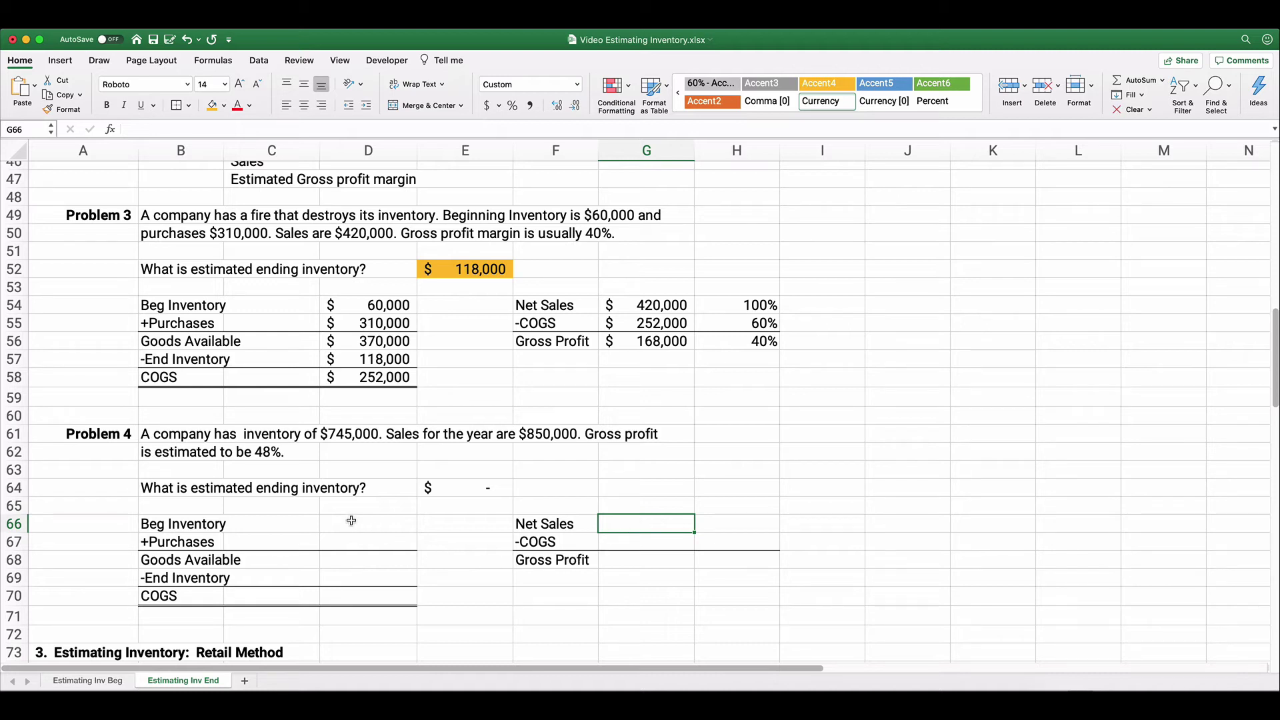
{"action": "left_click", "coordinate": [358, 556]}
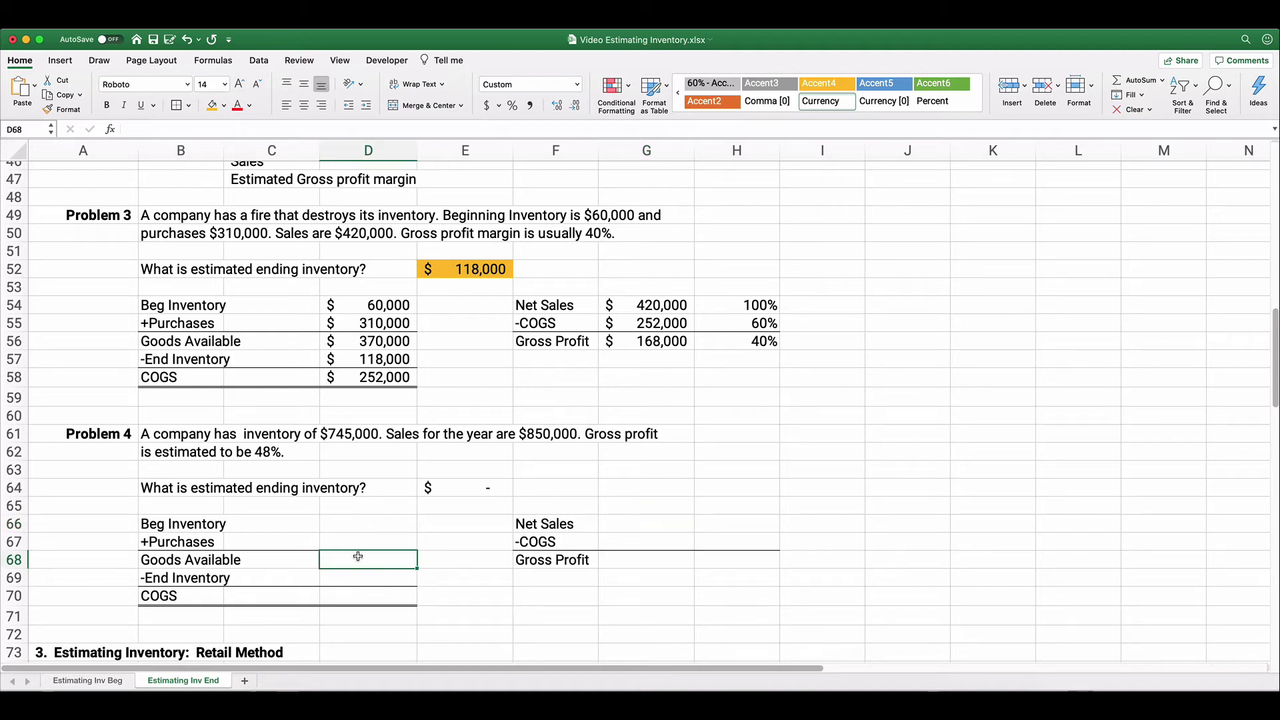
{"action": "type", "text": "745,000"}
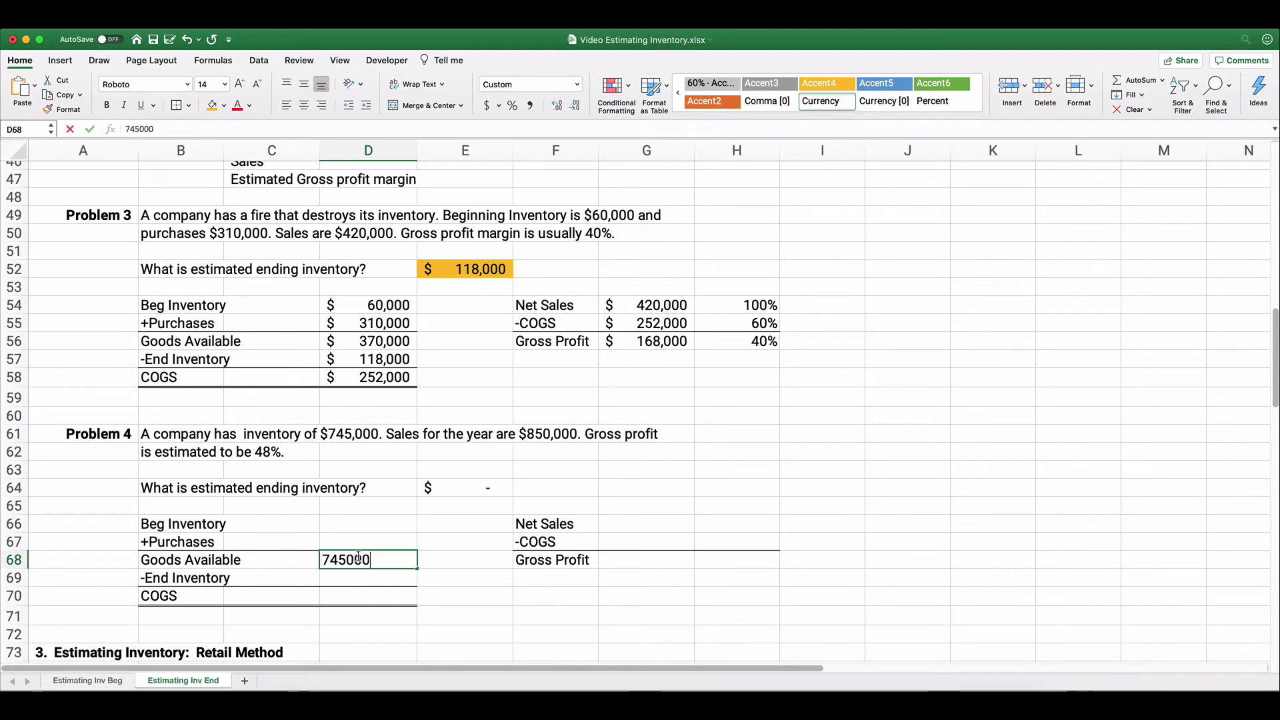
{"action": "key", "text": "Return"}
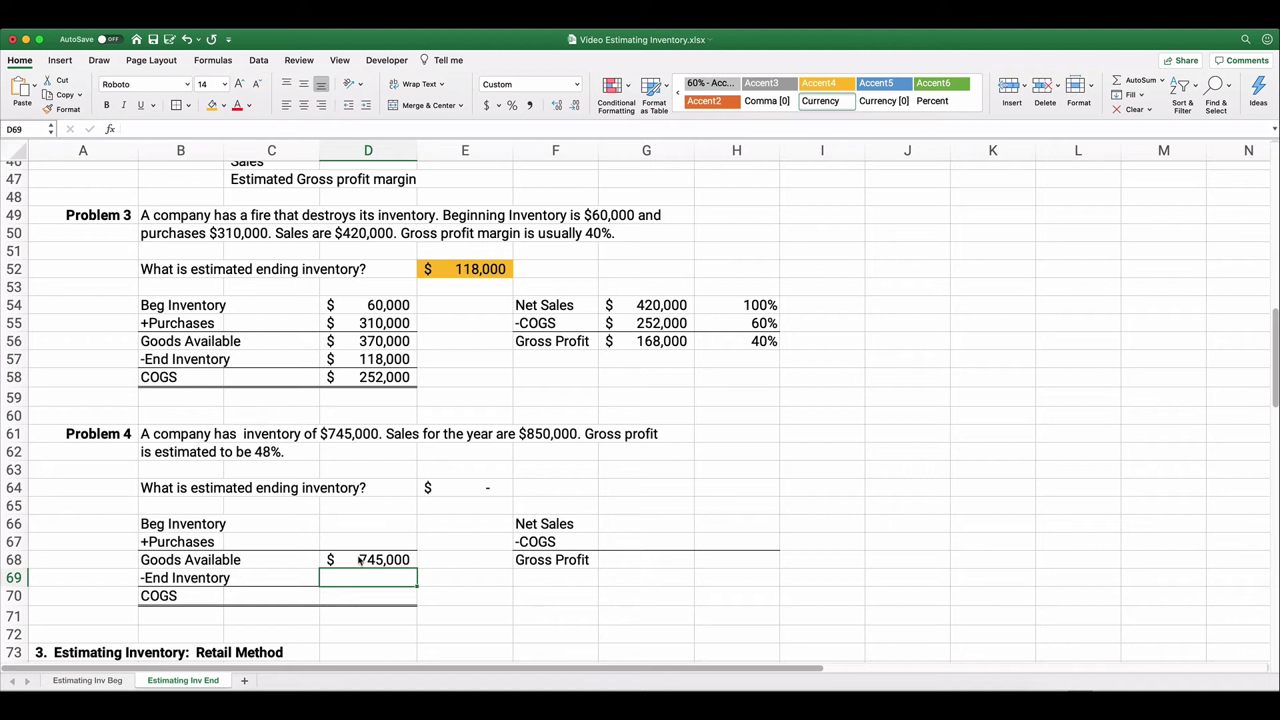
Enter Problem 4's net sales of 850000 in G66 with 100% in H66, and the 48% gross profit margin in H68.
{"action": "left_click", "coordinate": [642, 526]}
{"action": "type", "text": "850000"}
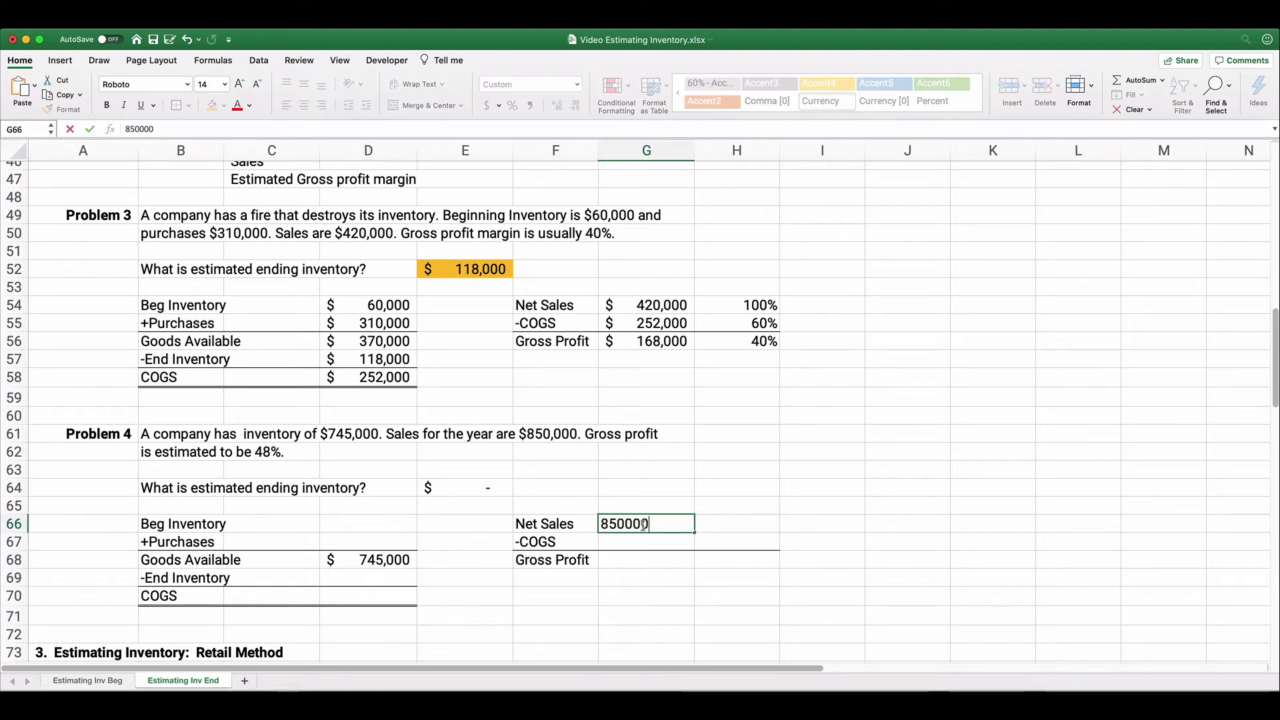
{"action": "key", "text": "Return"}
{"action": "key", "text": "Right"}
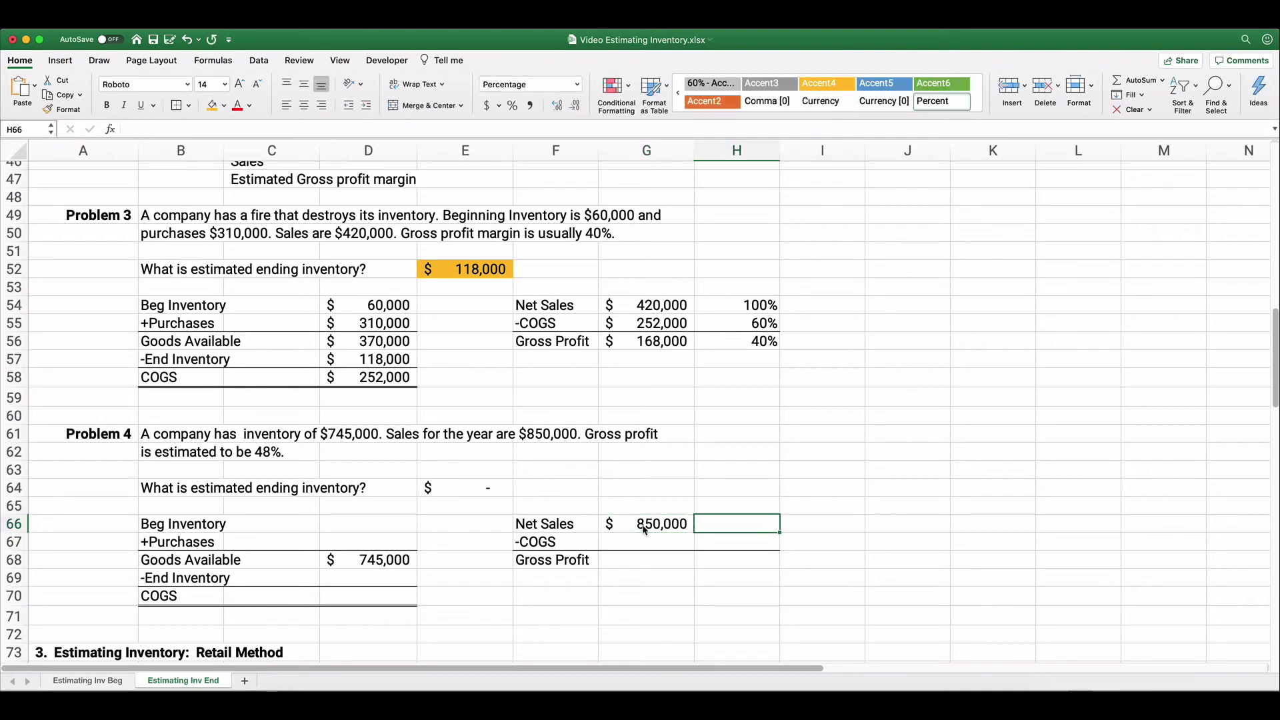
{"action": "type", "text": "100"}
{"action": "key", "text": "Return"}
{"action": "key", "text": "Return"}
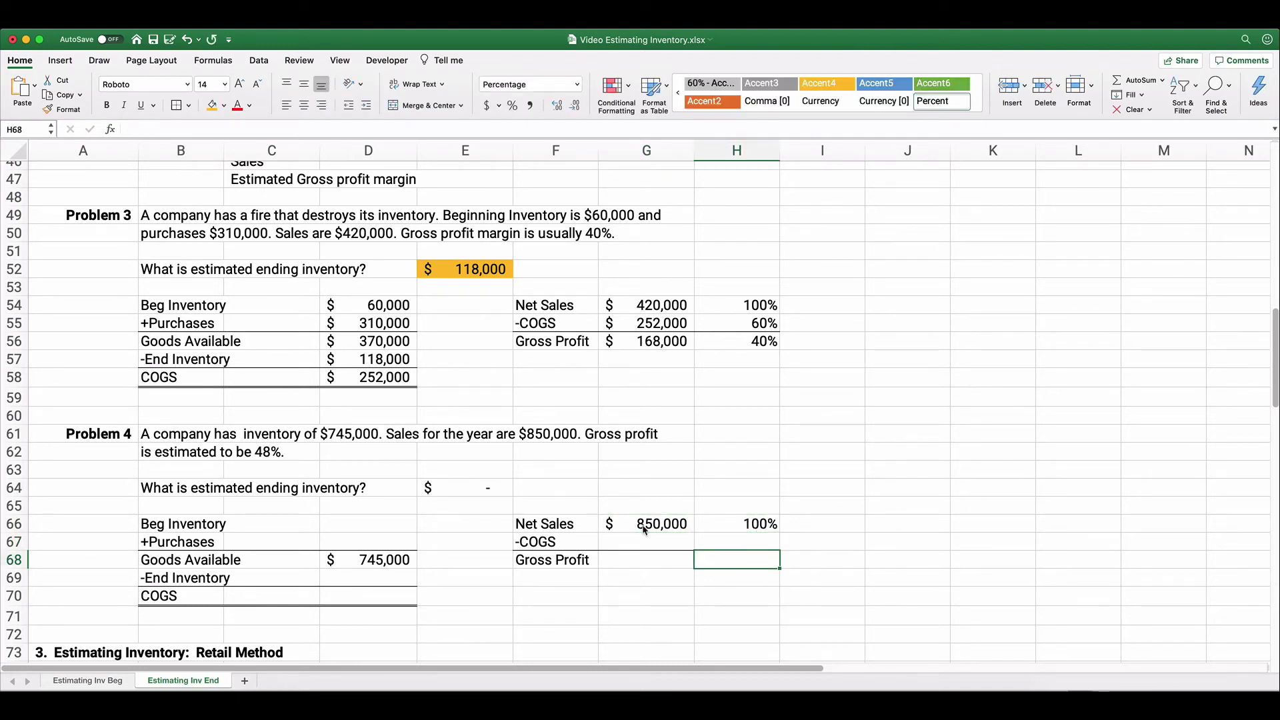
{"action": "type", "text": "48"}
{"action": "key", "text": "Return"}
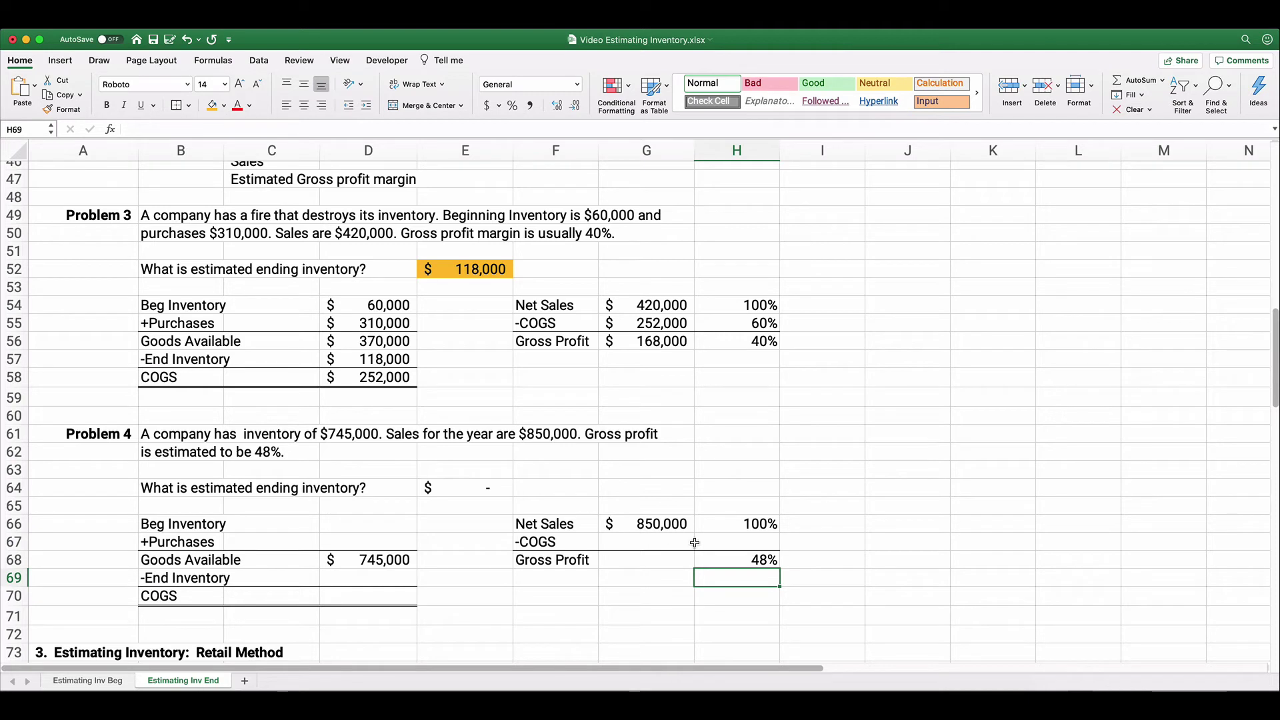
Try to calculate Problem 4's COGS percentage in H67 with =H66=H68.
{"action": "left_click", "coordinate": [747, 540]}
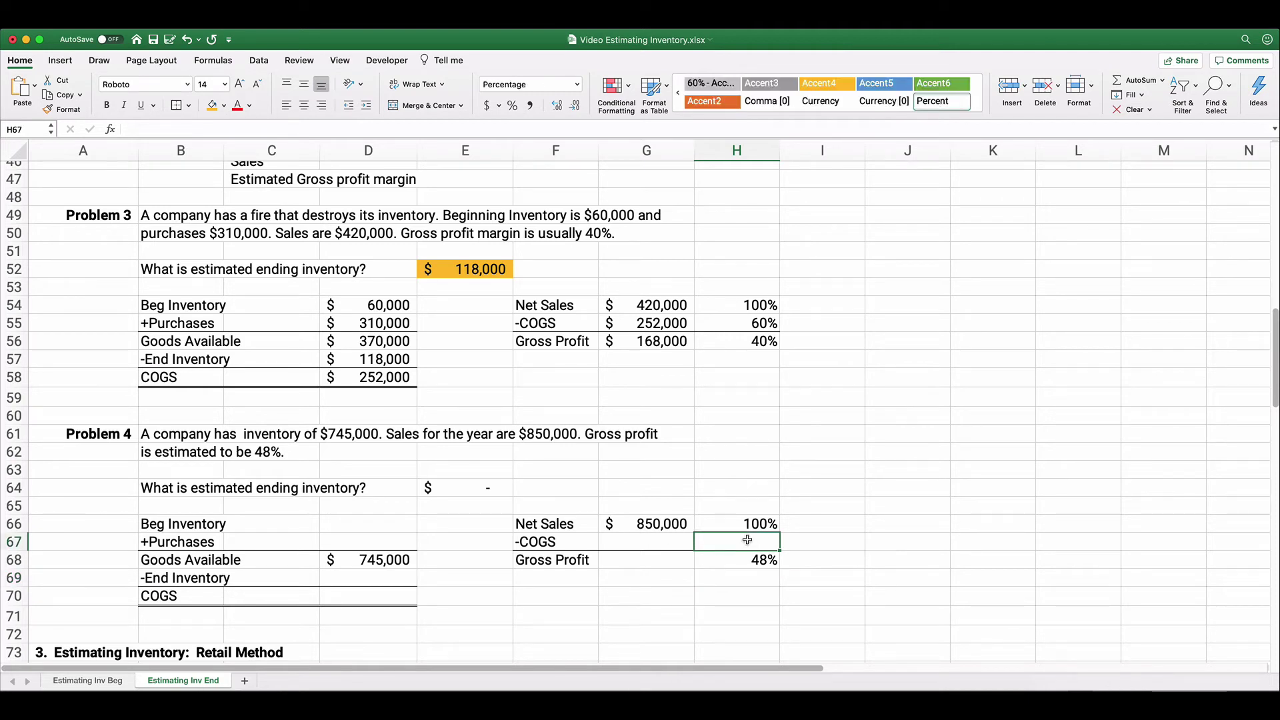
{"action": "type", "text": "="}
{"action": "key", "text": "Up"}
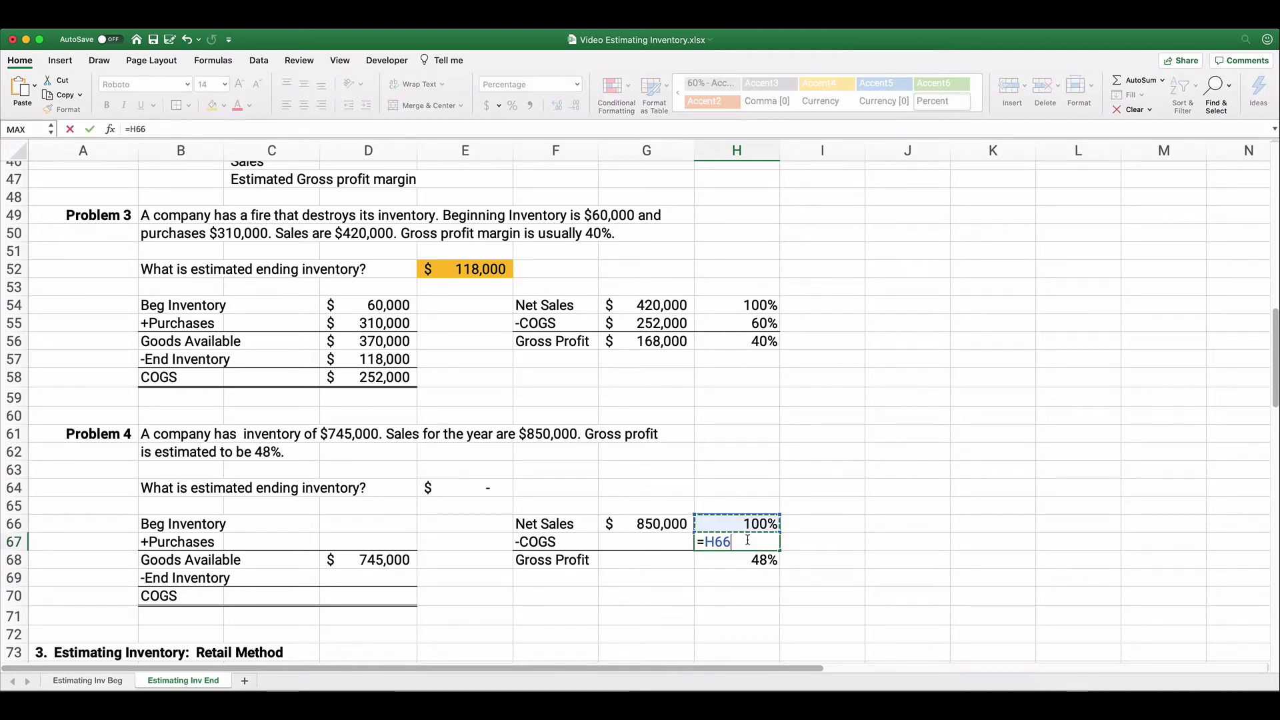
{"action": "type", "text": "="}
{"action": "key", "text": "Down"}
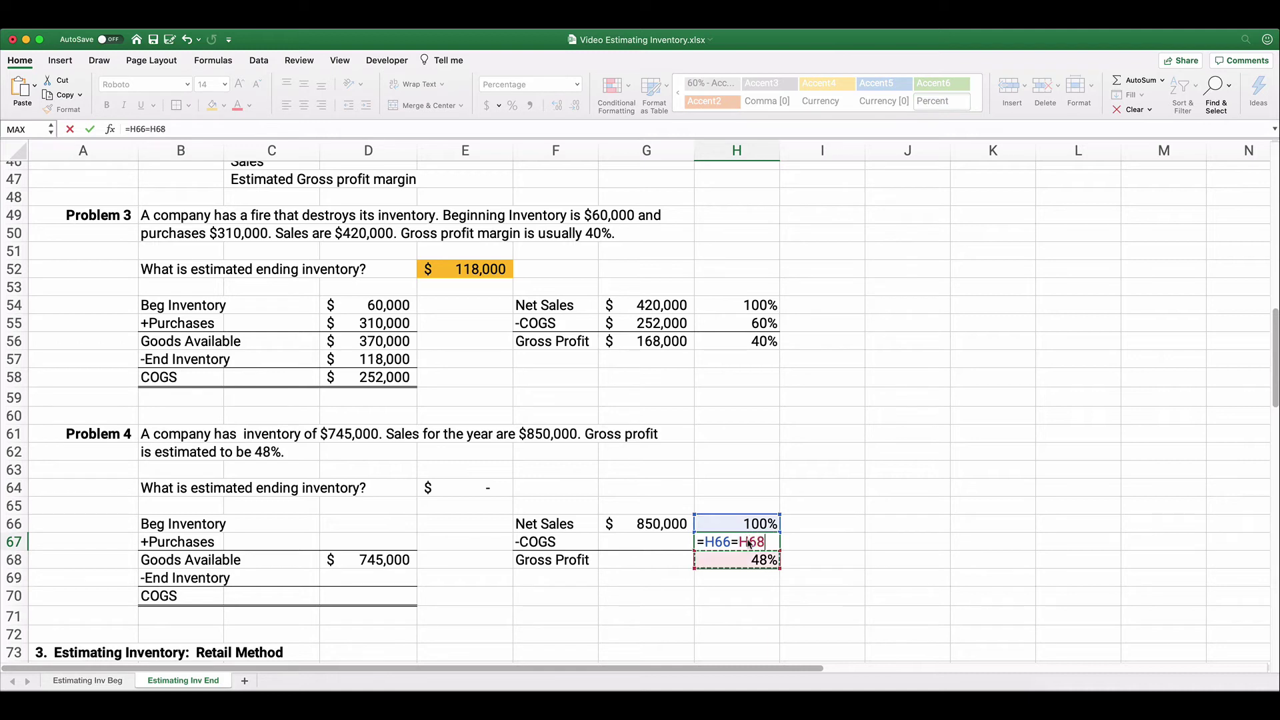
{"action": "key", "text": "Return"}
{"action": "key", "text": "Up"}
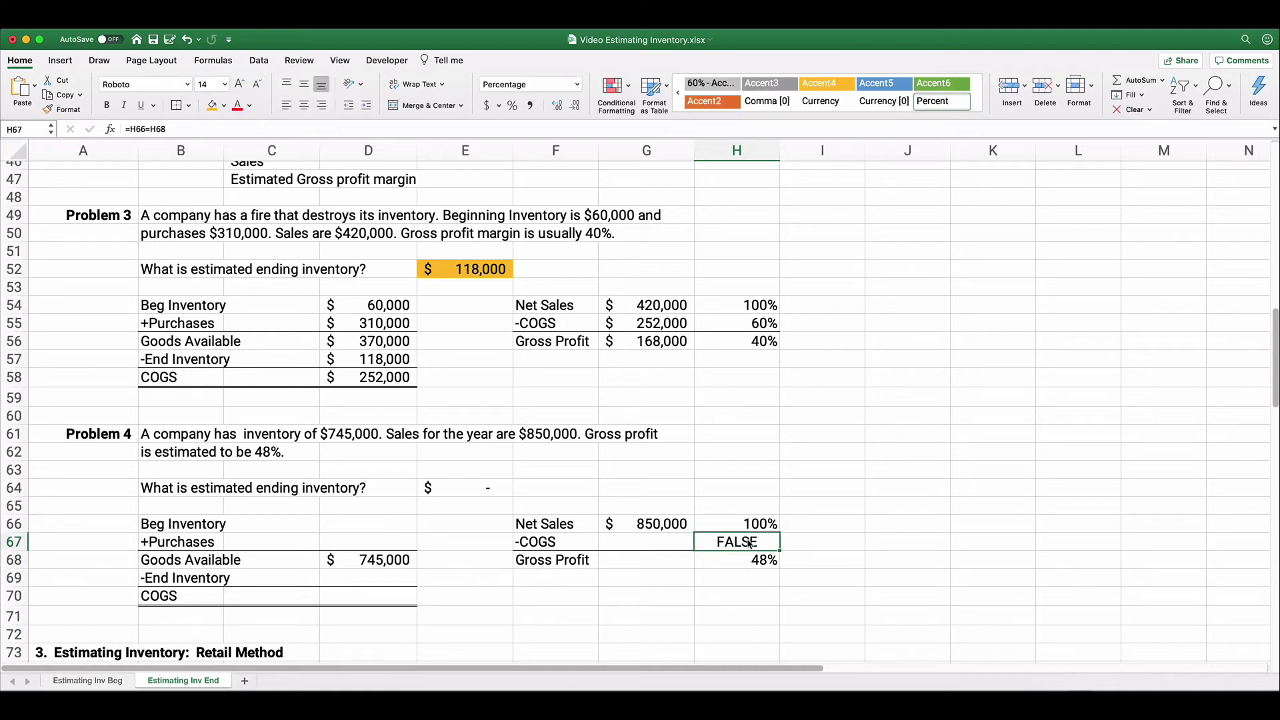
{"action": "key", "text": "Up"}
{"action": "key", "text": "Down"}
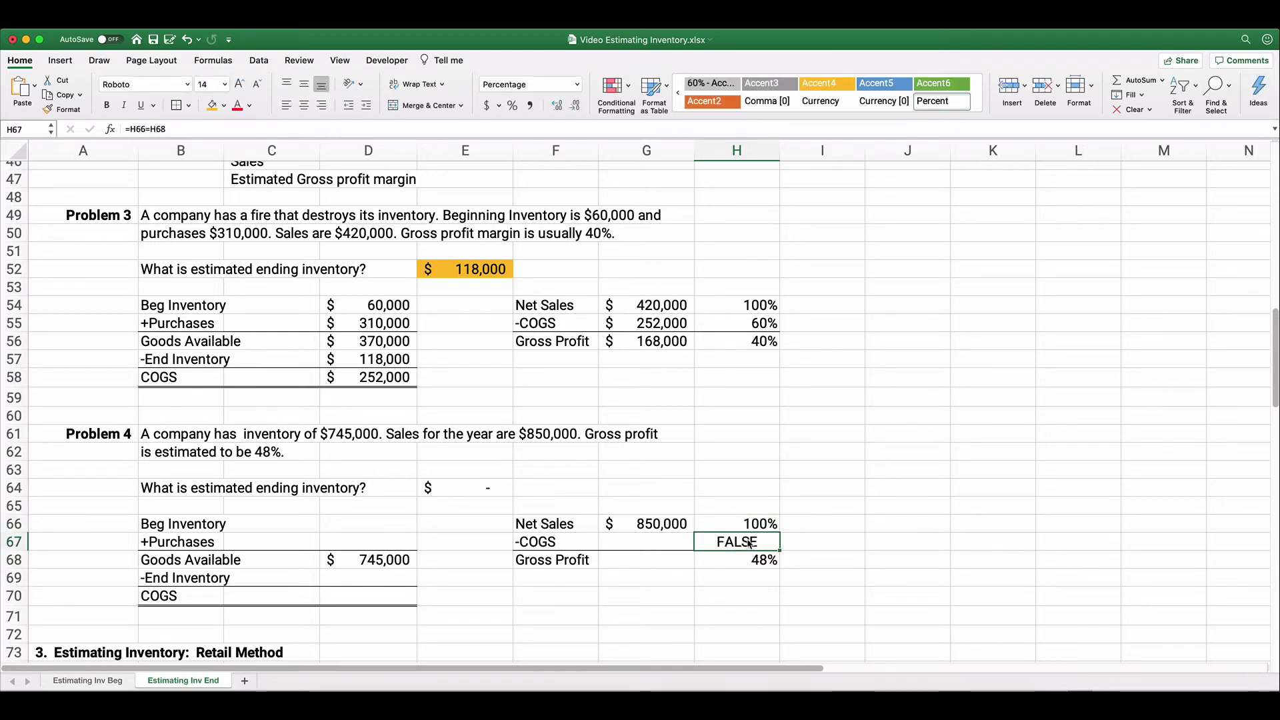
Calculate Problem 4's COGS percentage in H67 as the net sales percentage minus the gross profit percentage (=H66-H68).
{"action": "type", "text": "="}
{"action": "key", "text": "Up"}
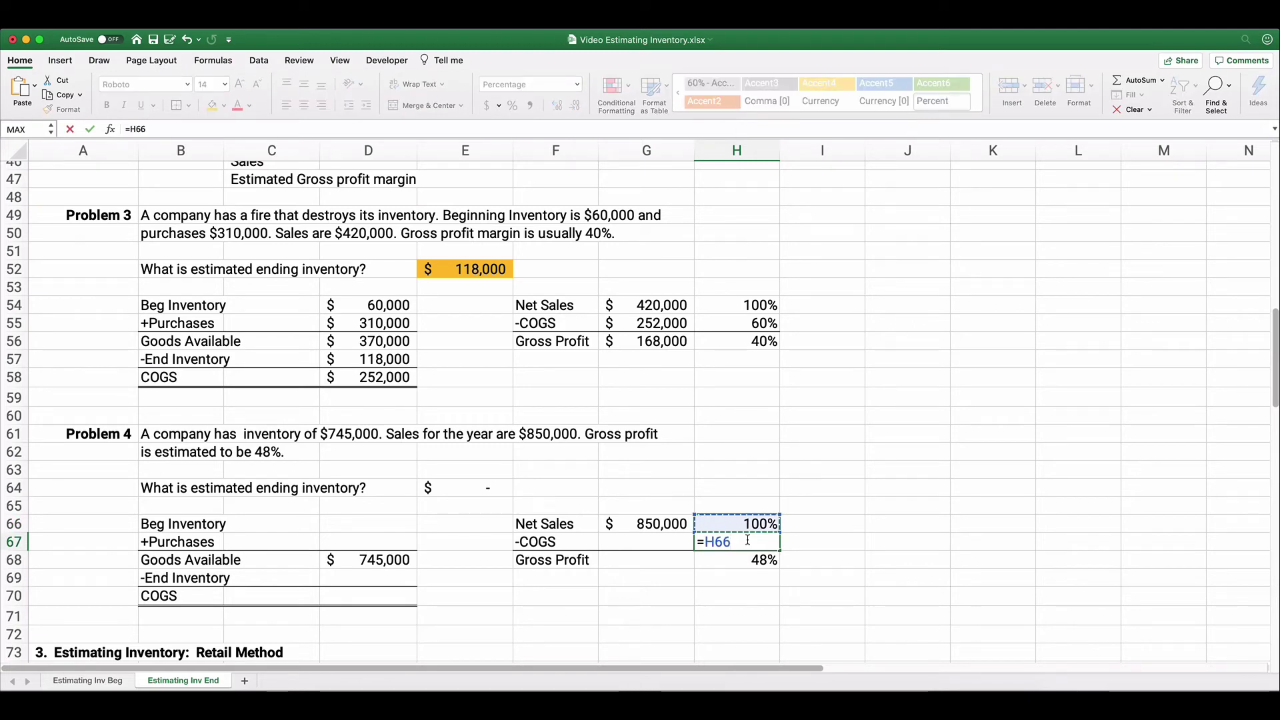
{"action": "type", "text": "-"}
{"action": "key", "text": "Down"}
{"action": "key", "text": "Return"}
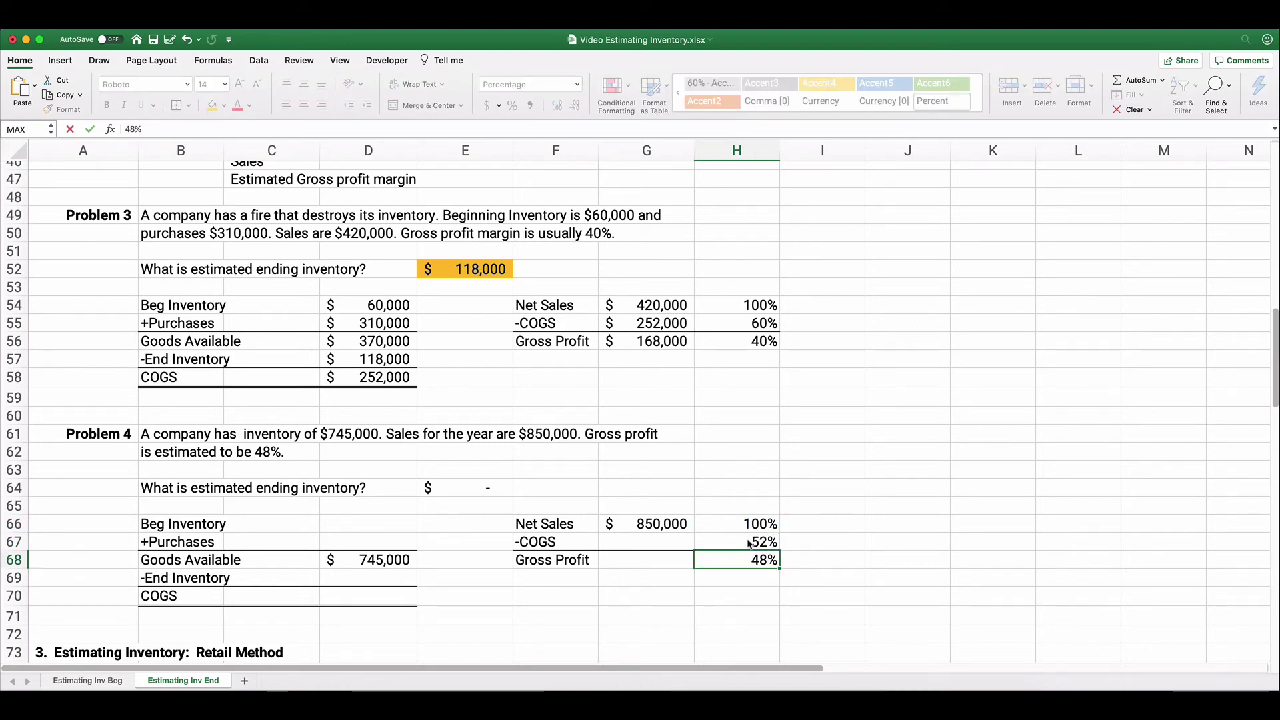
Calculate Problem 4's COGS amount in G67 as net sales times the COGS percentage (=G66*H67).
{"action": "left_click", "coordinate": [665, 540]}
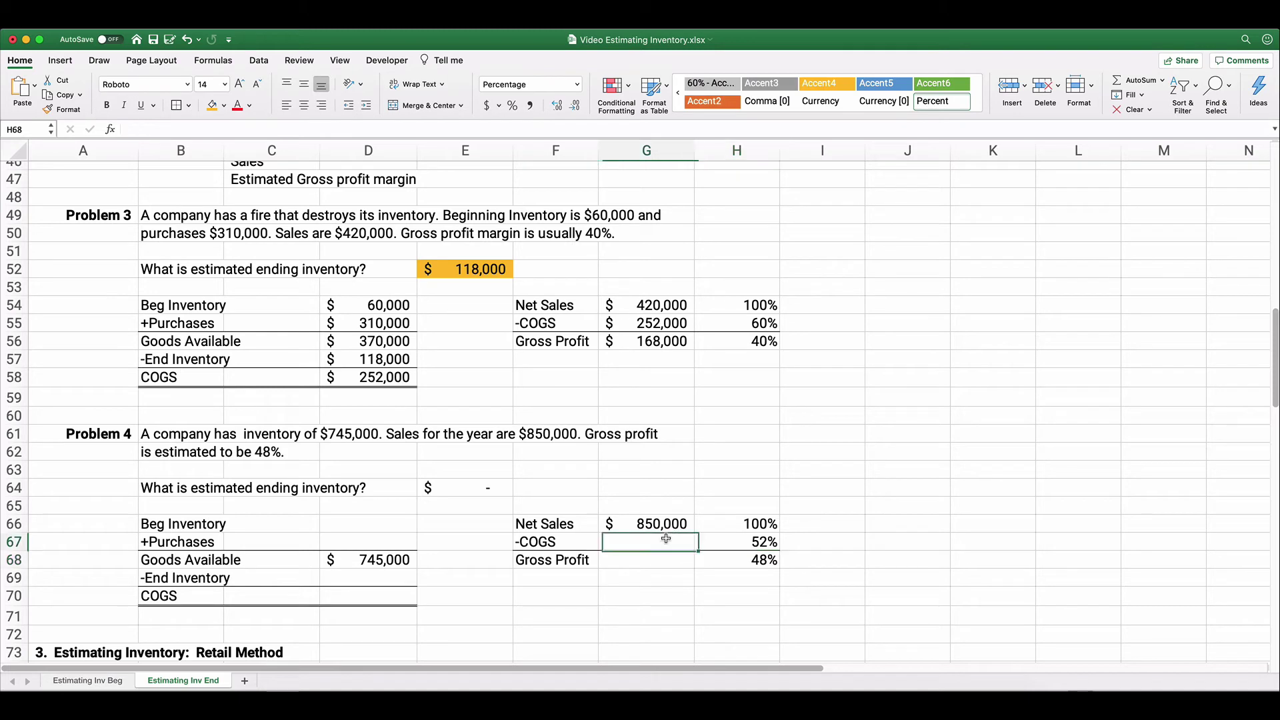
{"action": "type", "text": "="}
{"action": "key", "text": "Up"}
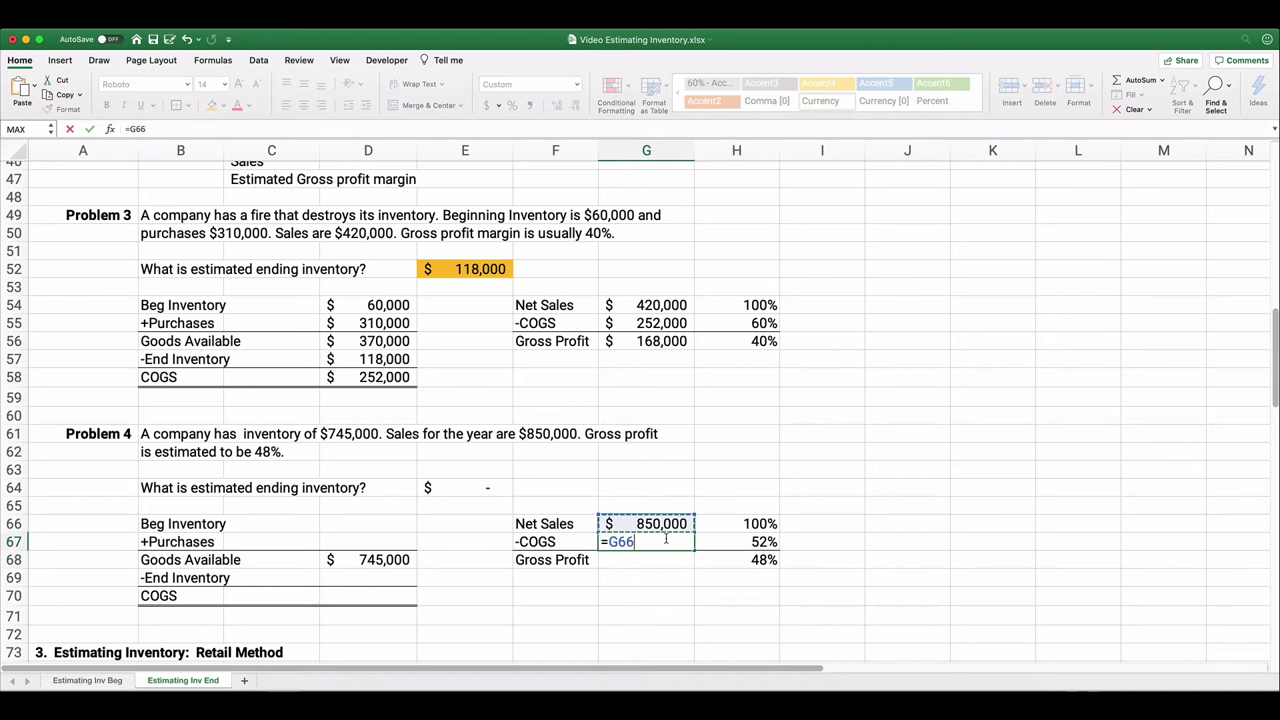
{"action": "type", "text": "*"}
{"action": "key", "text": "Right"}
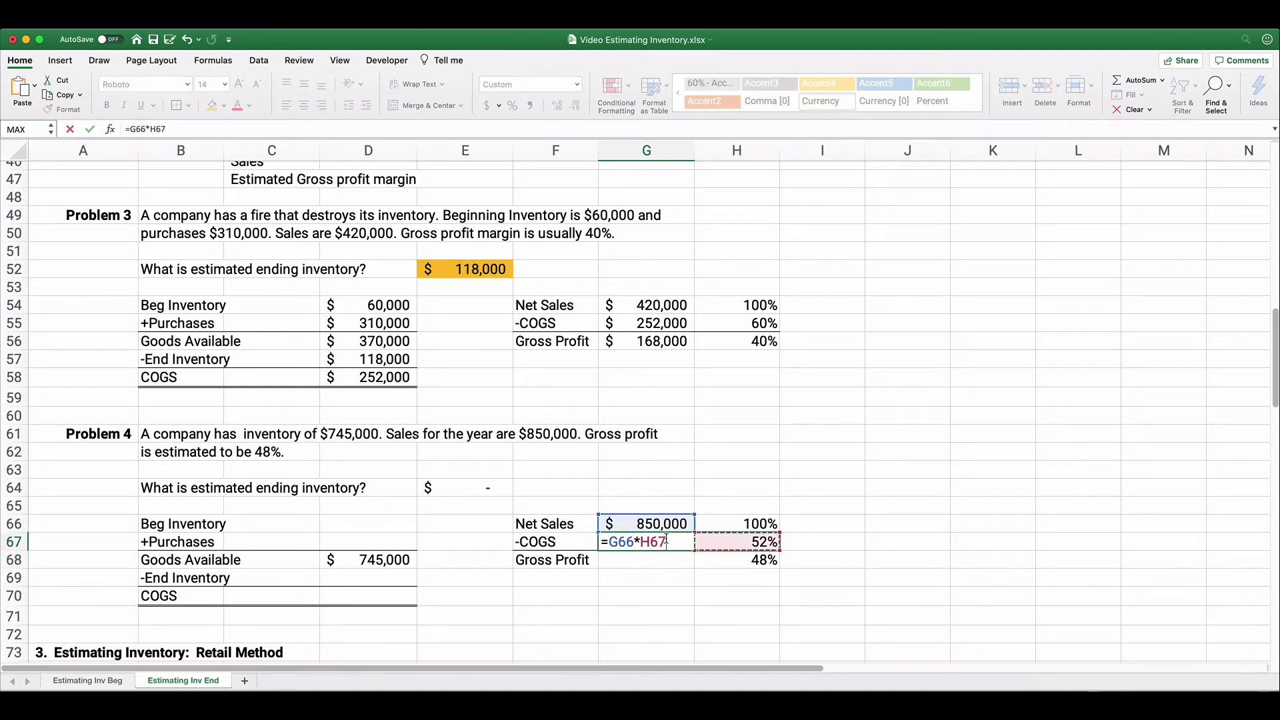
{"action": "key", "text": "Return"}
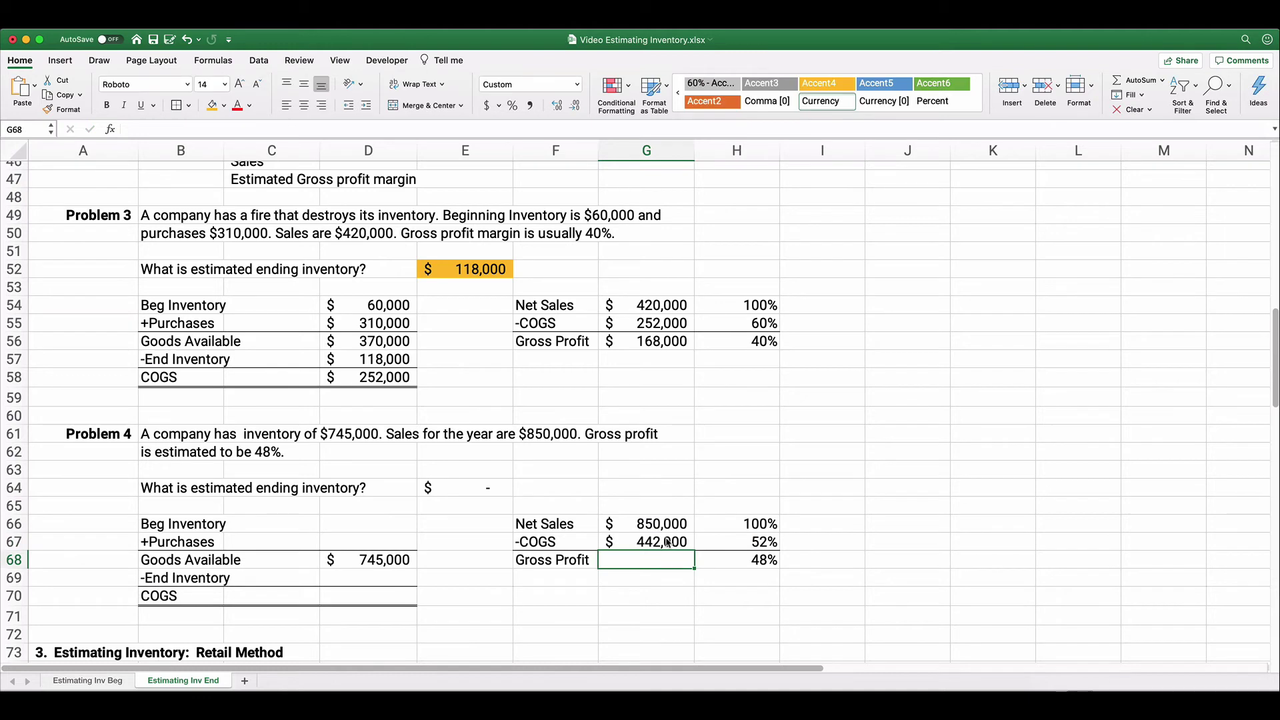
Calculate Problem 4's gross profit in G68 as net sales minus COGS (=G66-G67).
{"action": "type", "text": "="}
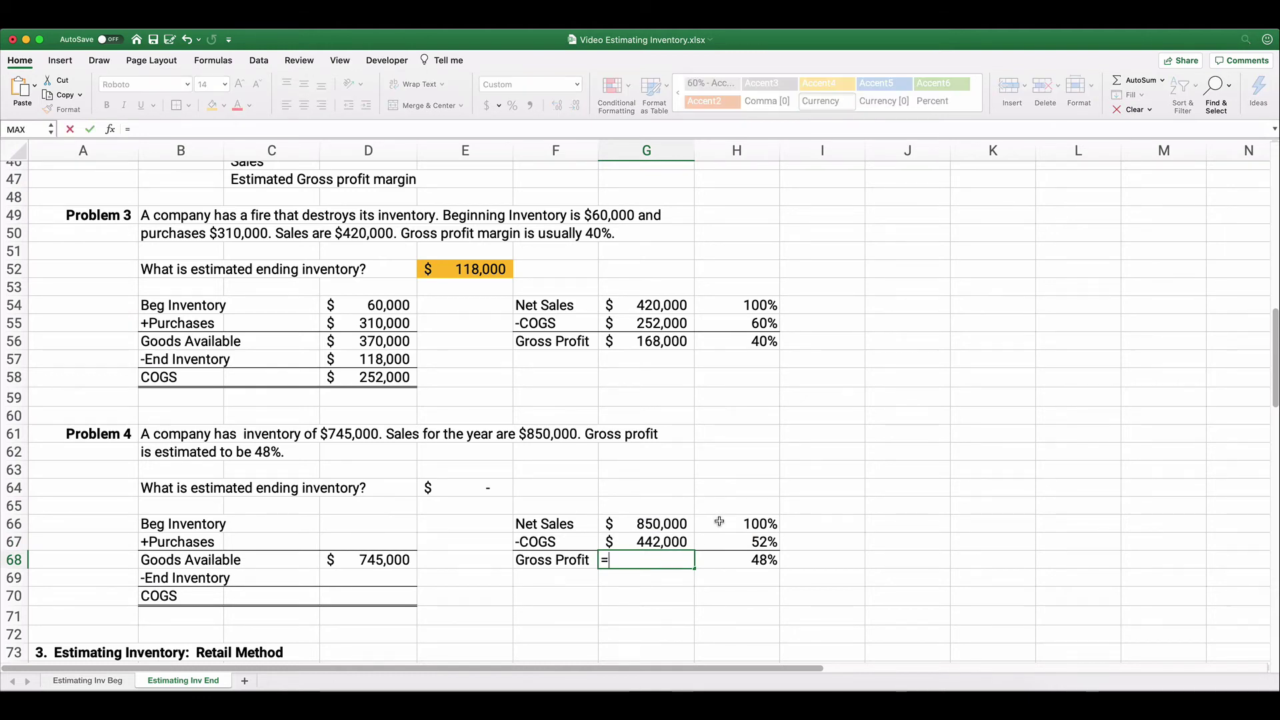
{"action": "key", "text": "Up"}
{"action": "key", "text": "Up"}
{"action": "type", "text": "-"}
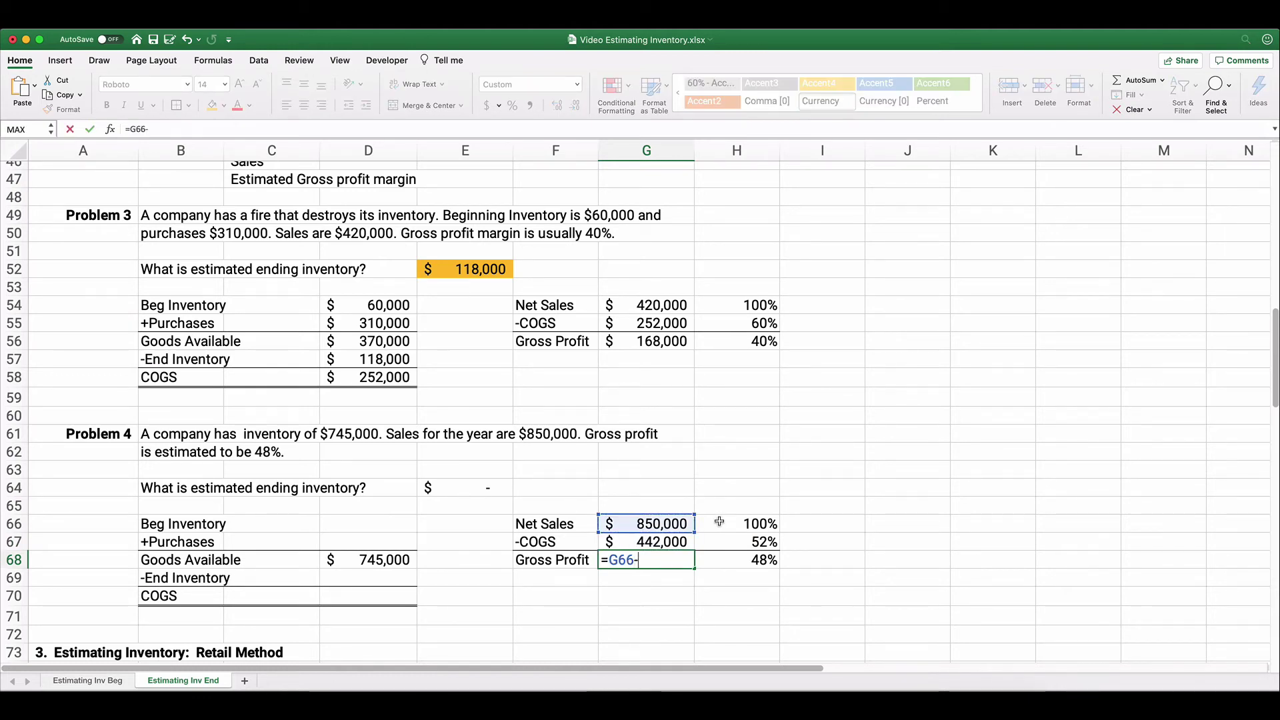
{"action": "key", "text": "Up"}
{"action": "key", "text": "Return"}
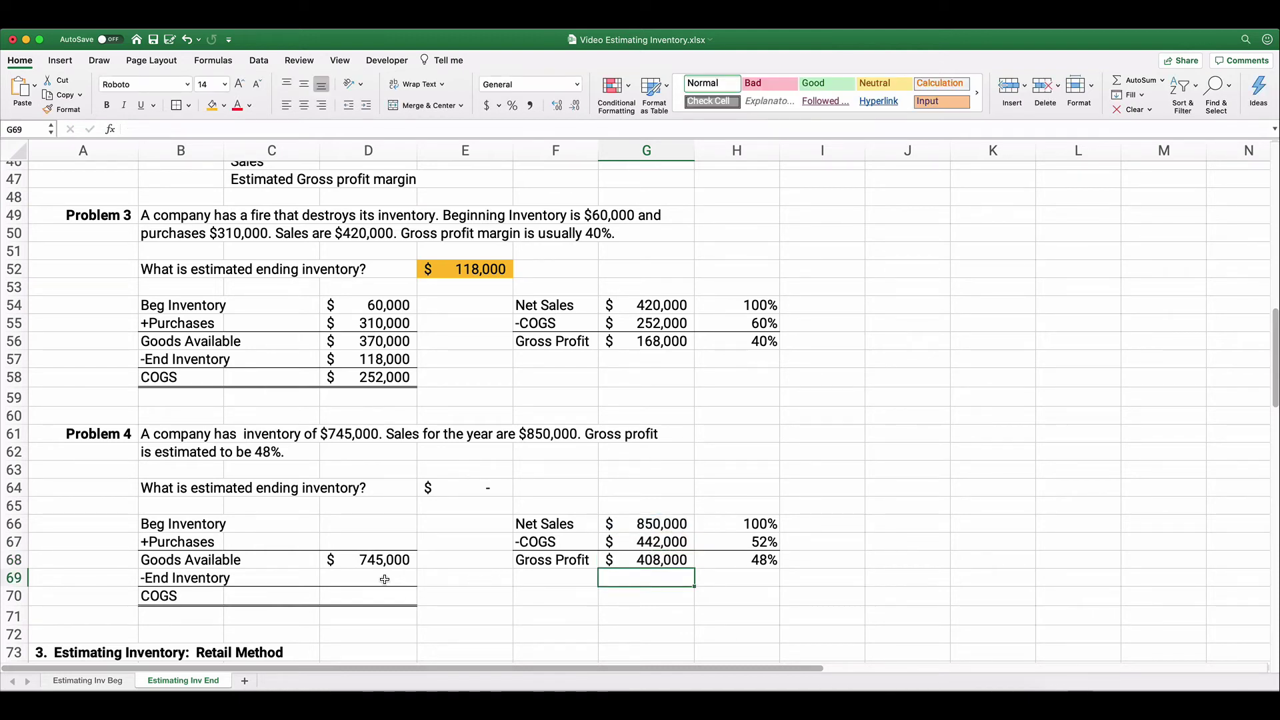
Link Problem 4's COGS in D70 to the calculated COGS amount with =G67.
{"action": "left_click", "coordinate": [375, 598]}
{"action": "type", "text": "="}
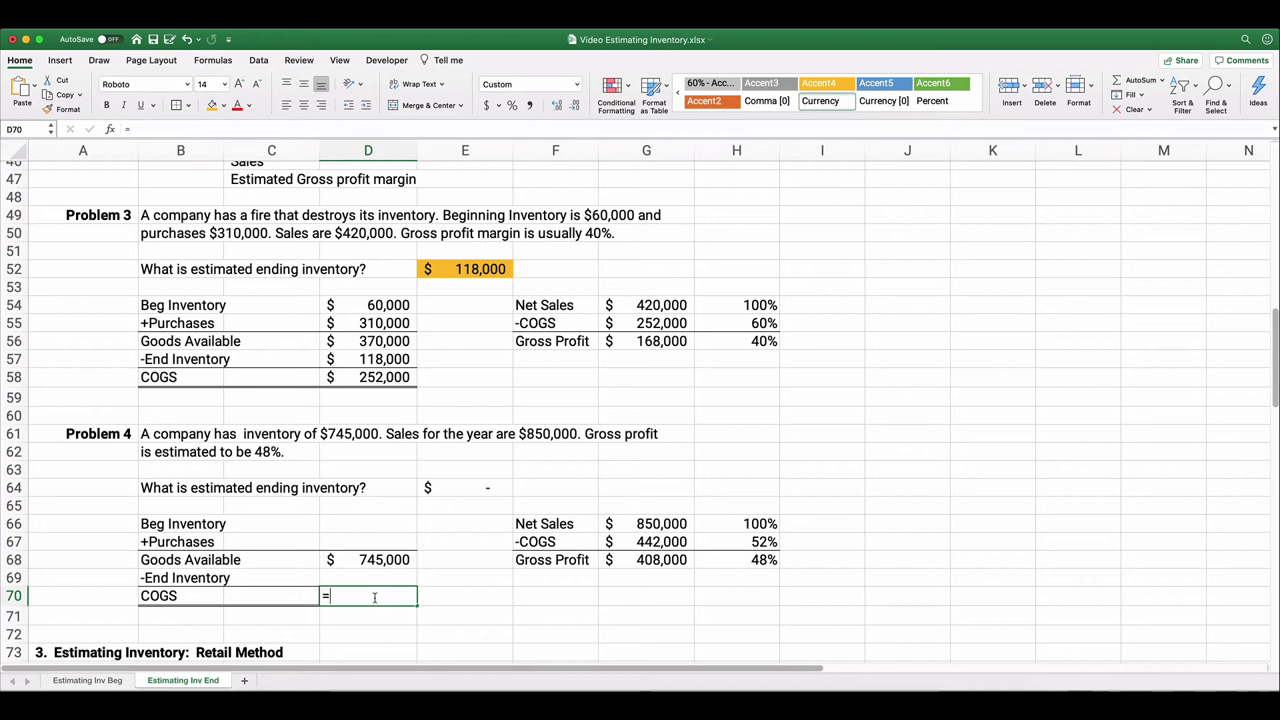
{"action": "left_click", "coordinate": [649, 542]}
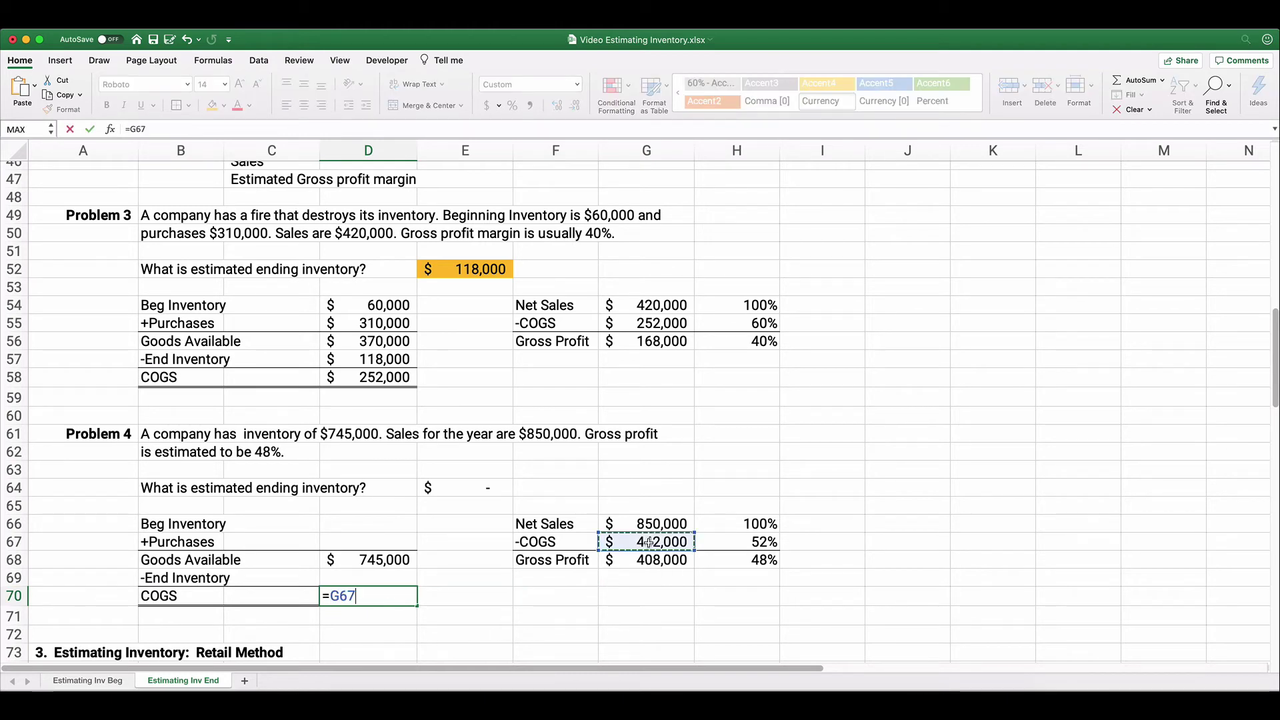
{"action": "key", "text": "Return"}
Calculate Problem 4's ending inventory in D69 as goods available minus COGS (=D68-D70), and highlight the answer in E64 with the orange fill.
{"action": "key", "text": "Up"}
{"action": "key", "text": "Up"}
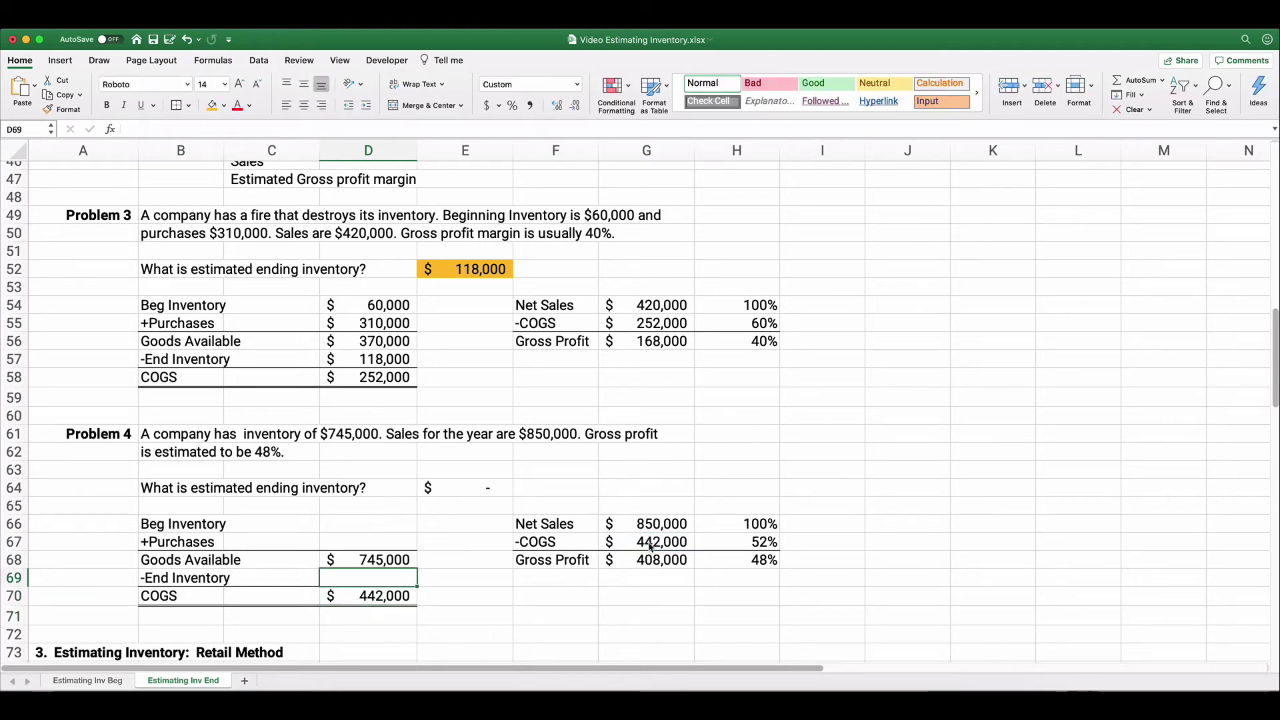
{"action": "type", "text": "="}
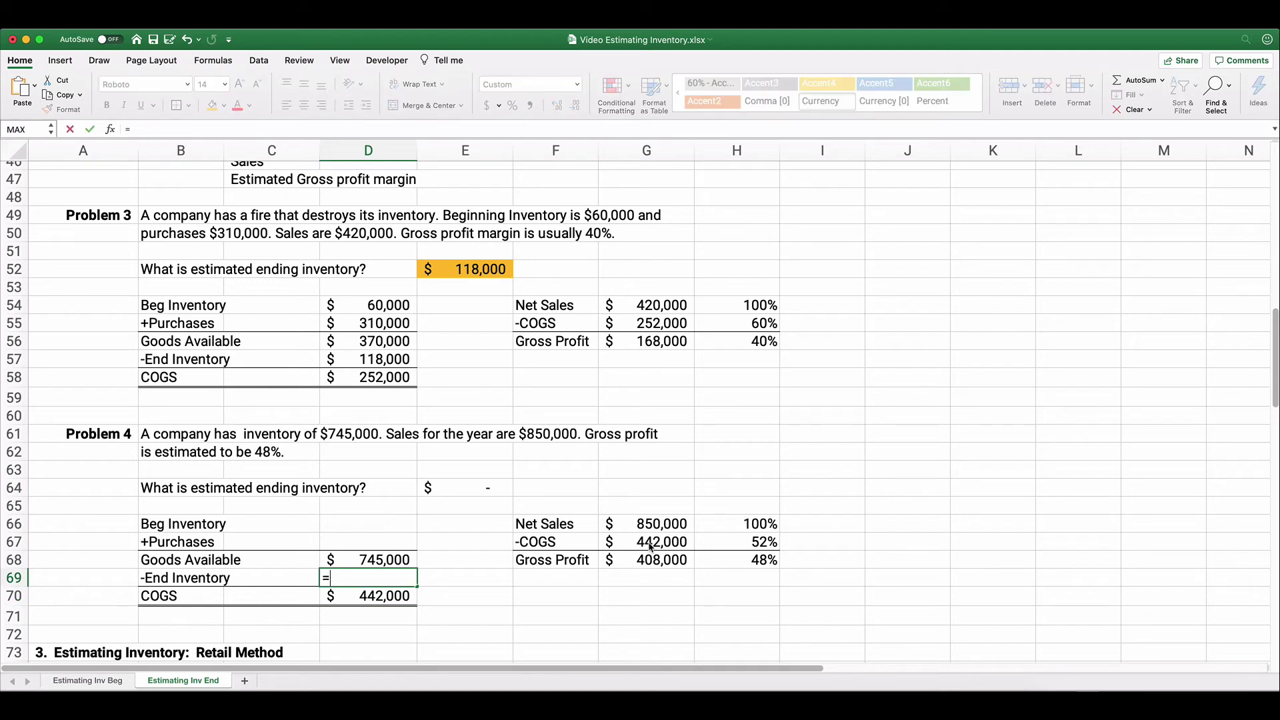
{"action": "key", "text": "Up"}
{"action": "type", "text": "-"}
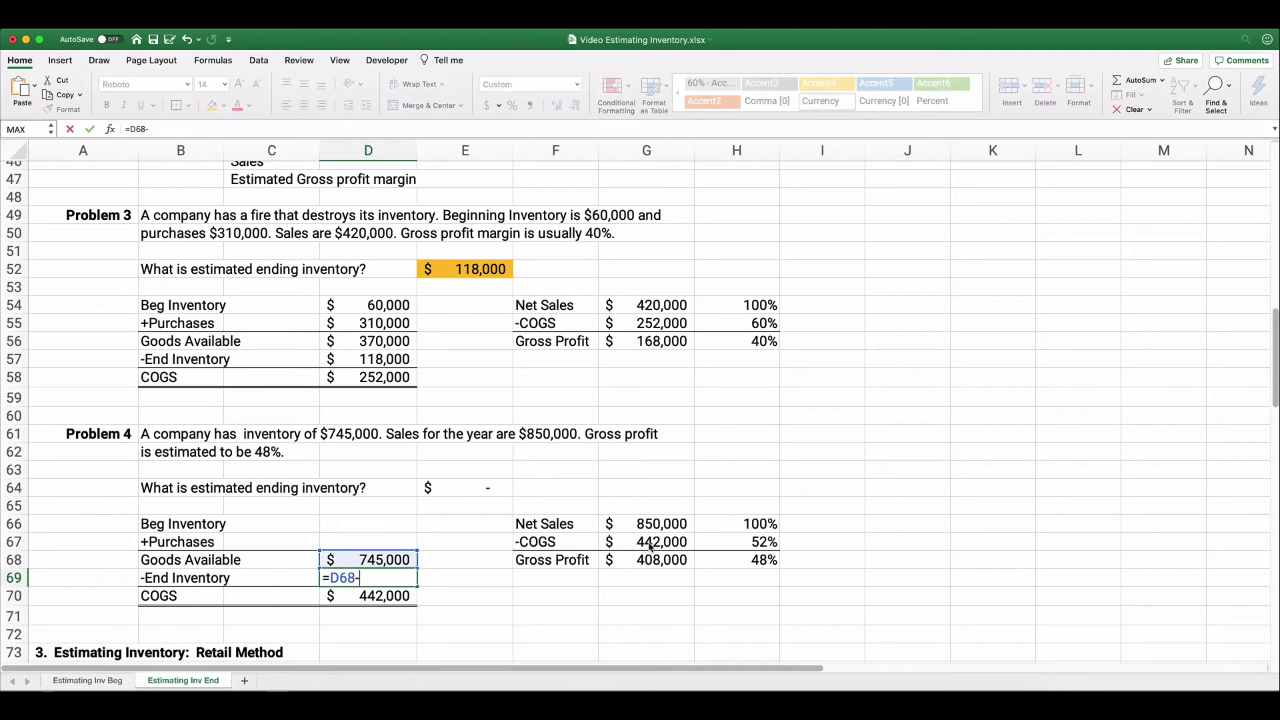
{"action": "key", "text": "Down"}
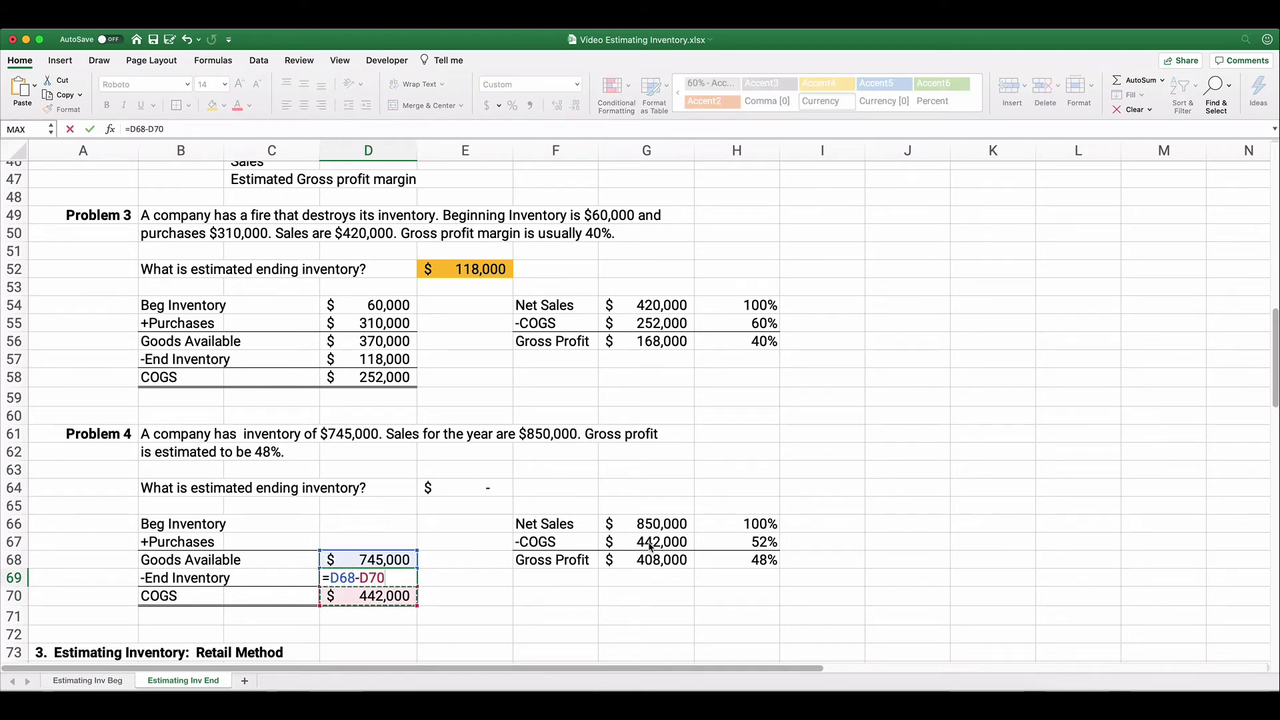
{"action": "key", "text": "Return"}
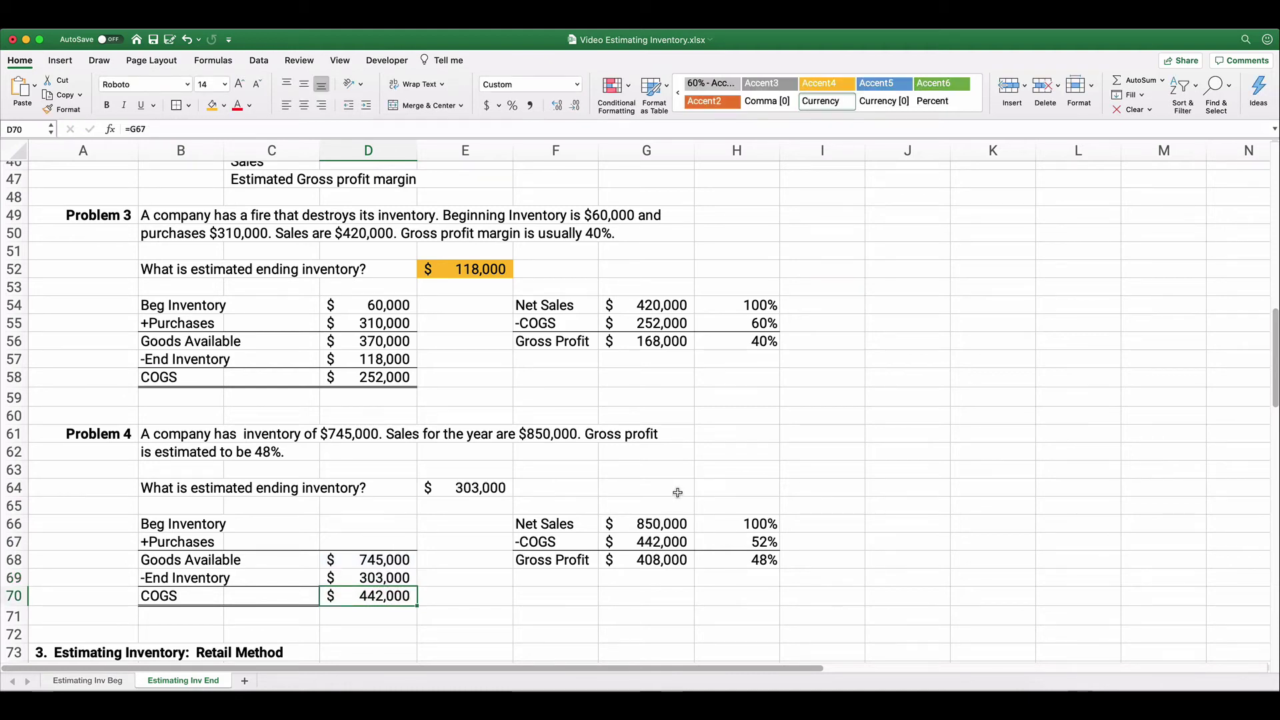
{"action": "left_click", "coordinate": [479, 484]}
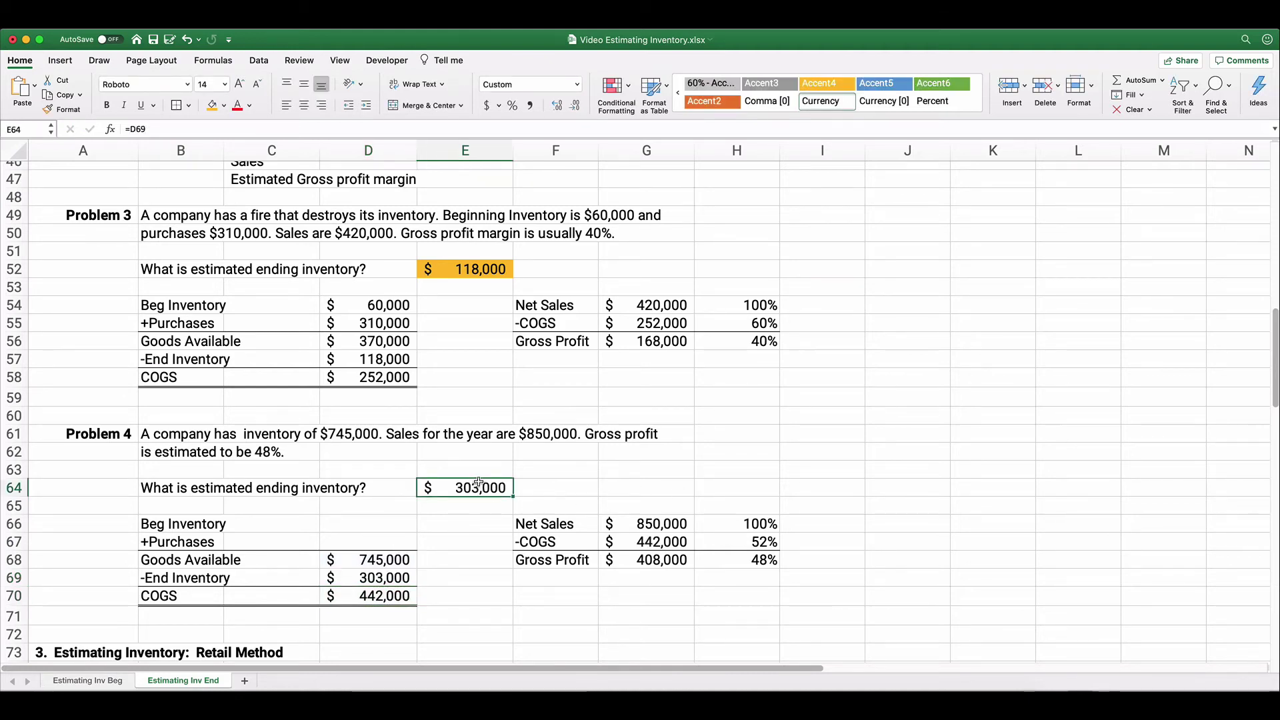
{"action": "left_click", "coordinate": [213, 105]}
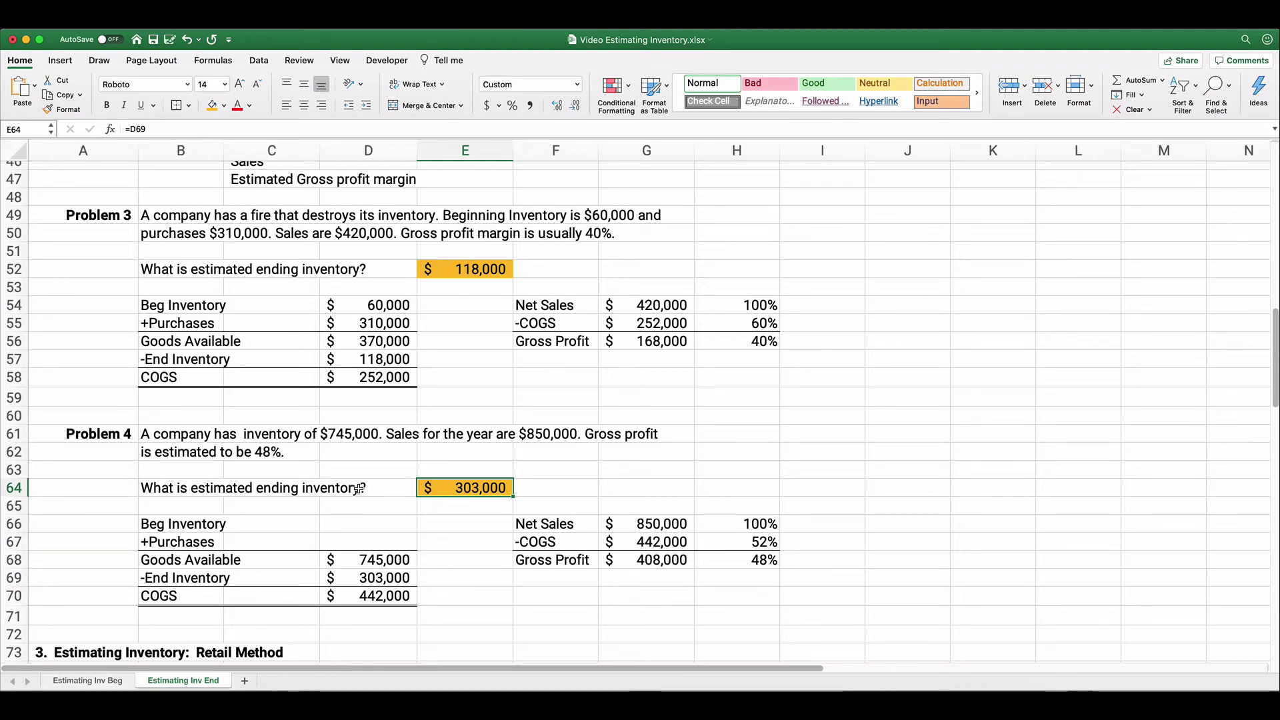
Examine the Retail Method section's description and required inputs, and the data given for Problem 5.
{"action": "scroll", "coordinate": [344, 440], "scroll_direction": "down", "scroll_amount": 2}
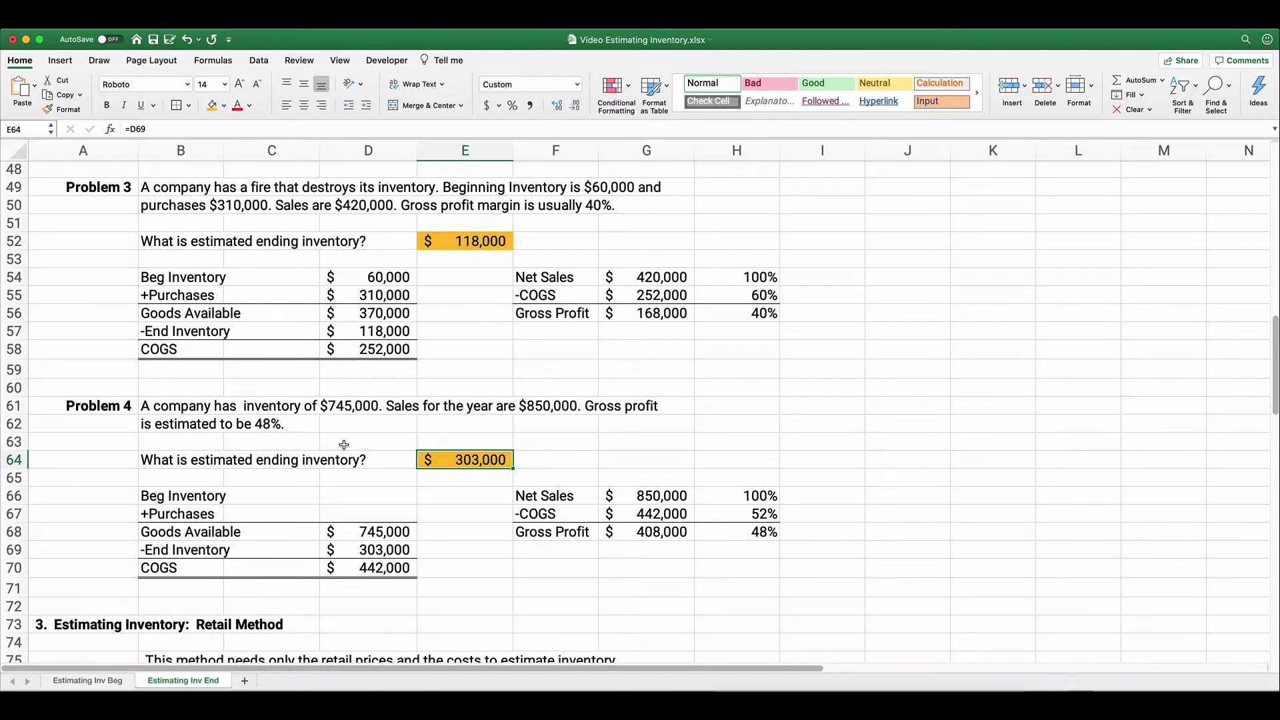
{"action": "scroll", "coordinate": [344, 444], "scroll_direction": "down", "scroll_amount": 5}
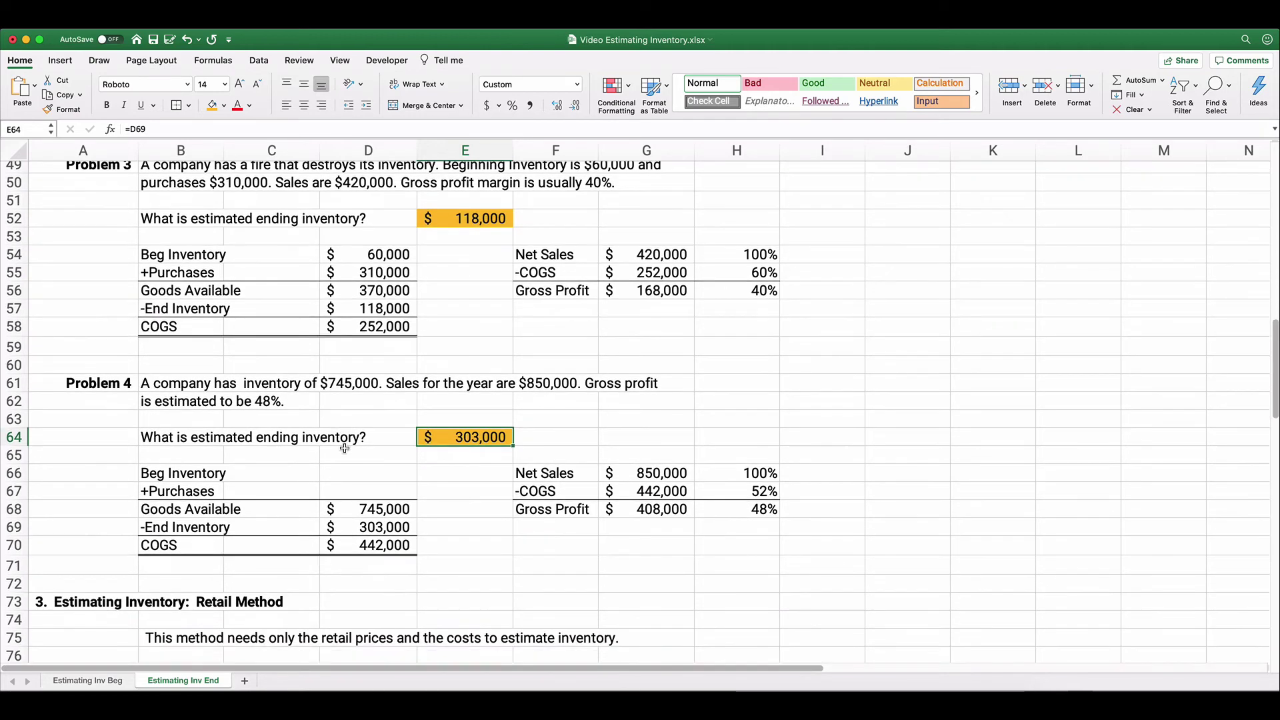
{"action": "scroll", "coordinate": [343, 450], "scroll_direction": "down", "scroll_amount": 4}
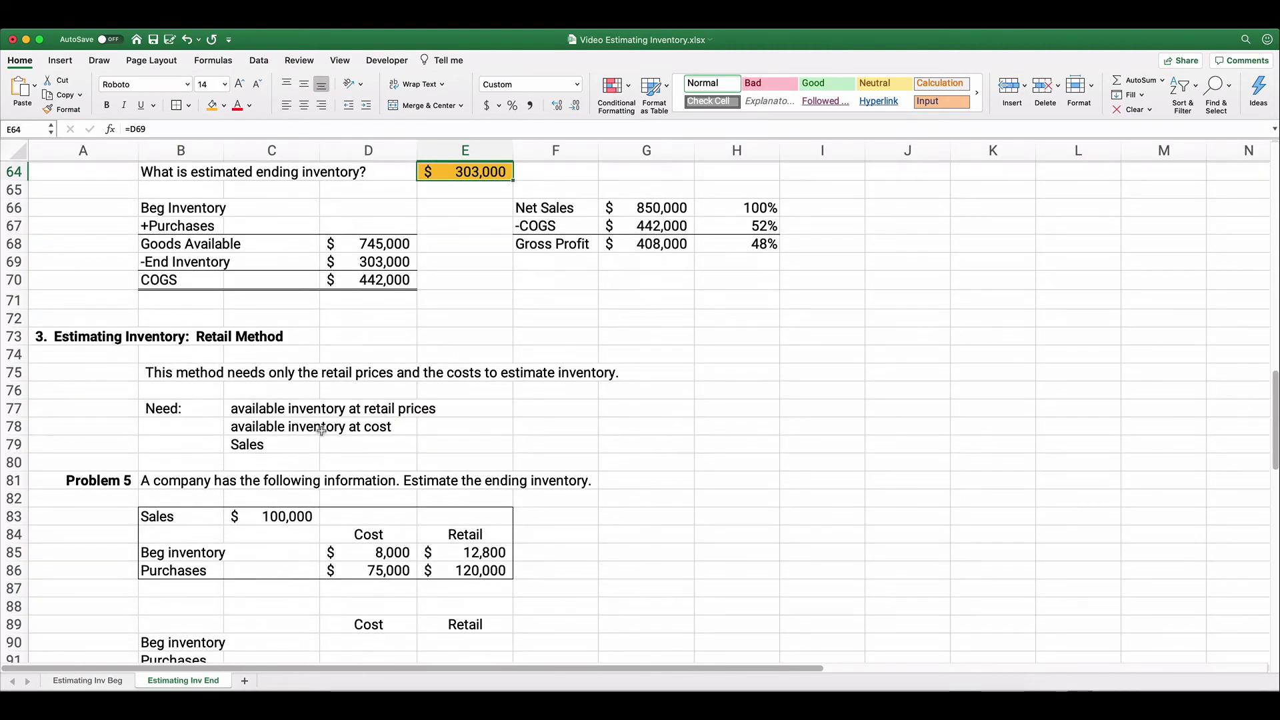
{"action": "scroll", "coordinate": [280, 400], "scroll_direction": "down", "scroll_amount": 2}
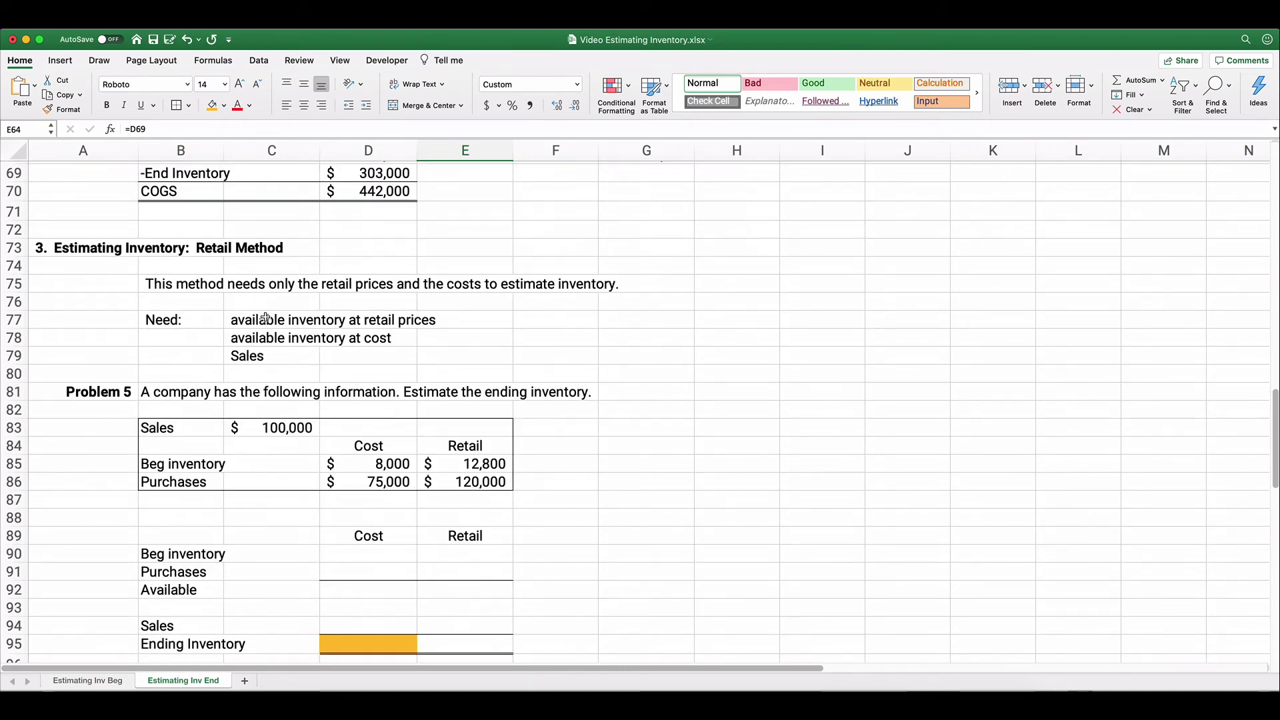
{"action": "left_click_drag", "start_coordinate": [167, 290], "coordinate": [647, 281]}
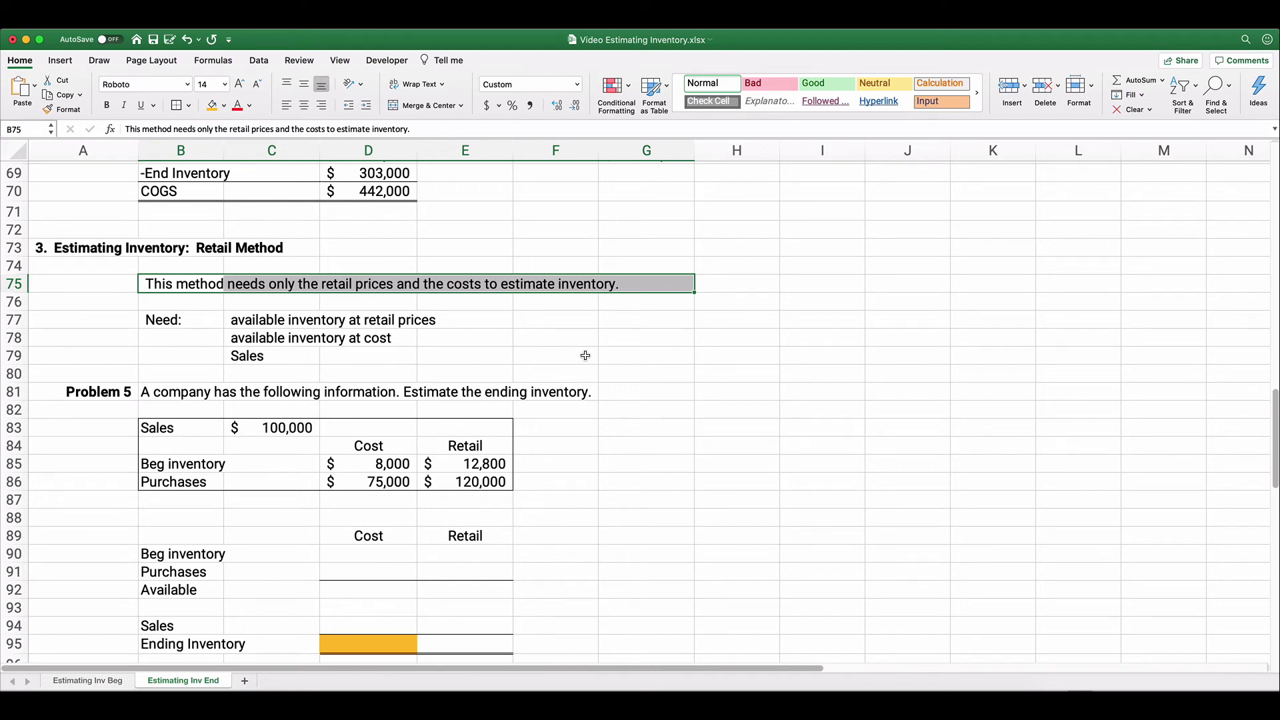
{"action": "left_click", "coordinate": [266, 322]}
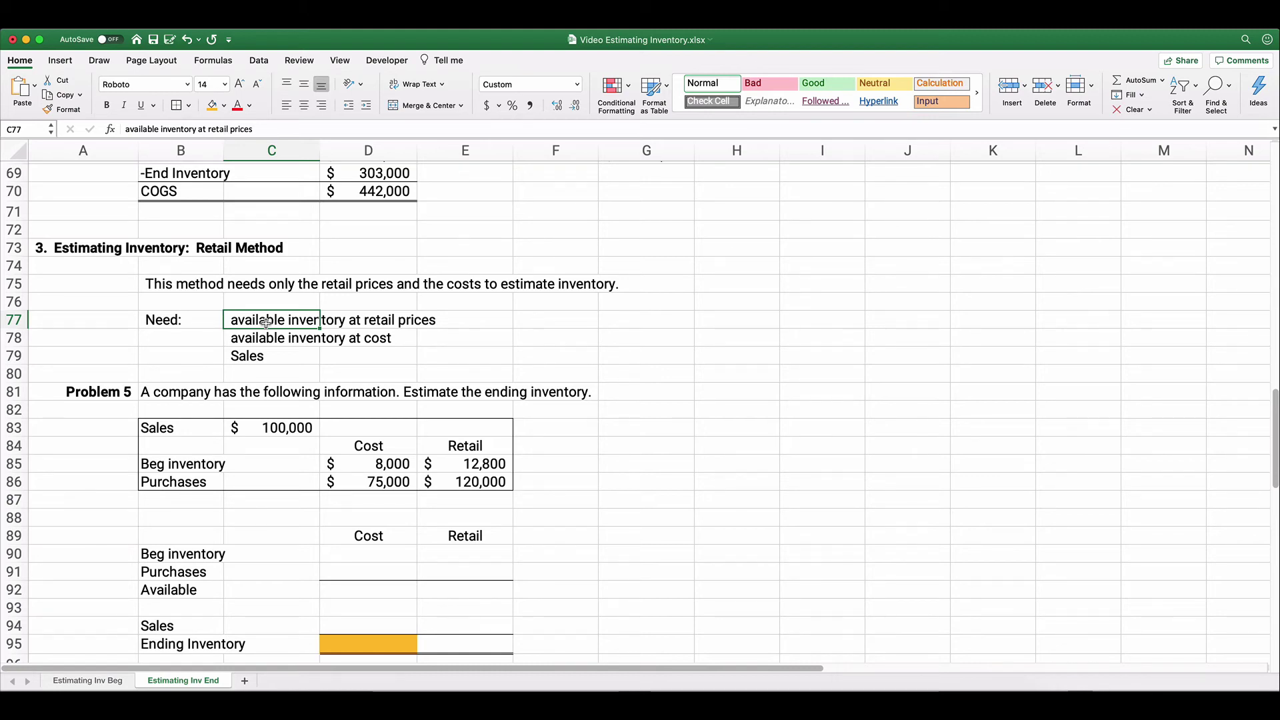
{"action": "scroll", "coordinate": [266, 323], "scroll_direction": "down", "scroll_amount": 4}
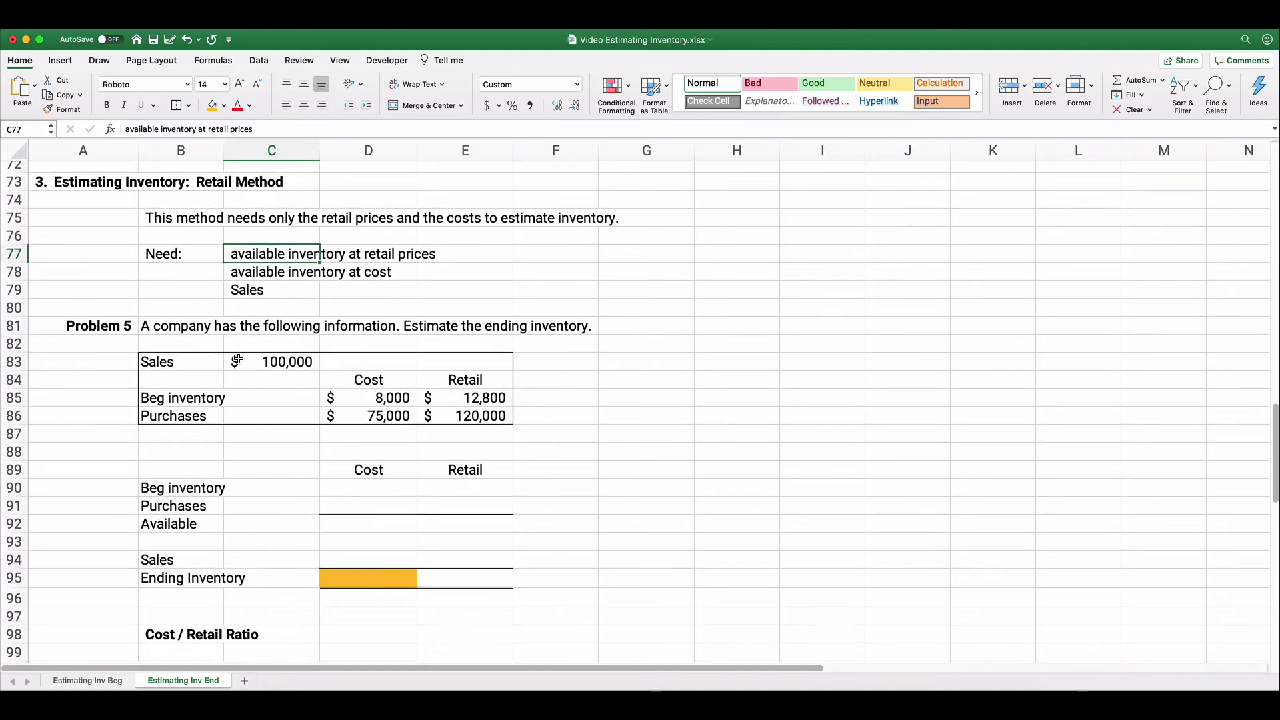
{"action": "scroll", "coordinate": [237, 360], "scroll_direction": "down", "scroll_amount": 3}
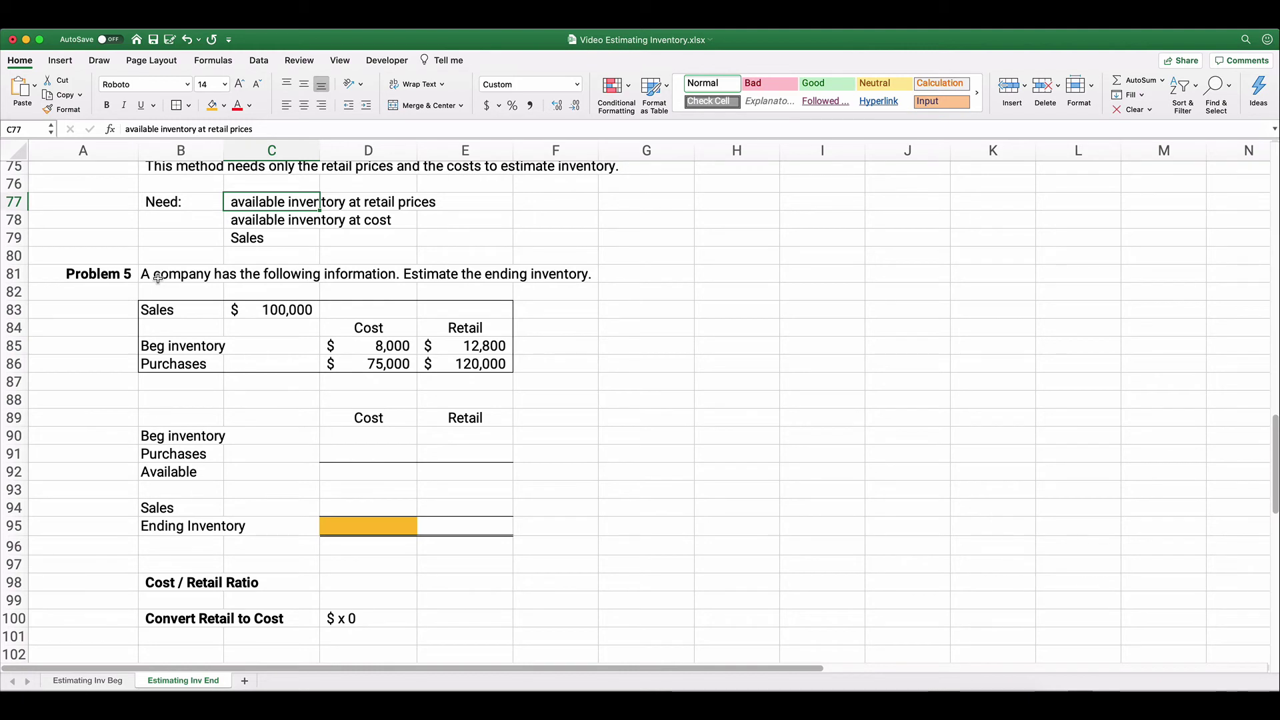
Examine Problem 5's sales, its cost and retail amounts for beginning inventory and purchases, and the blank solution table below.
{"action": "left_click", "coordinate": [148, 310]}
{"action": "left_click_drag", "start_coordinate": [147, 310], "coordinate": [264, 308]}
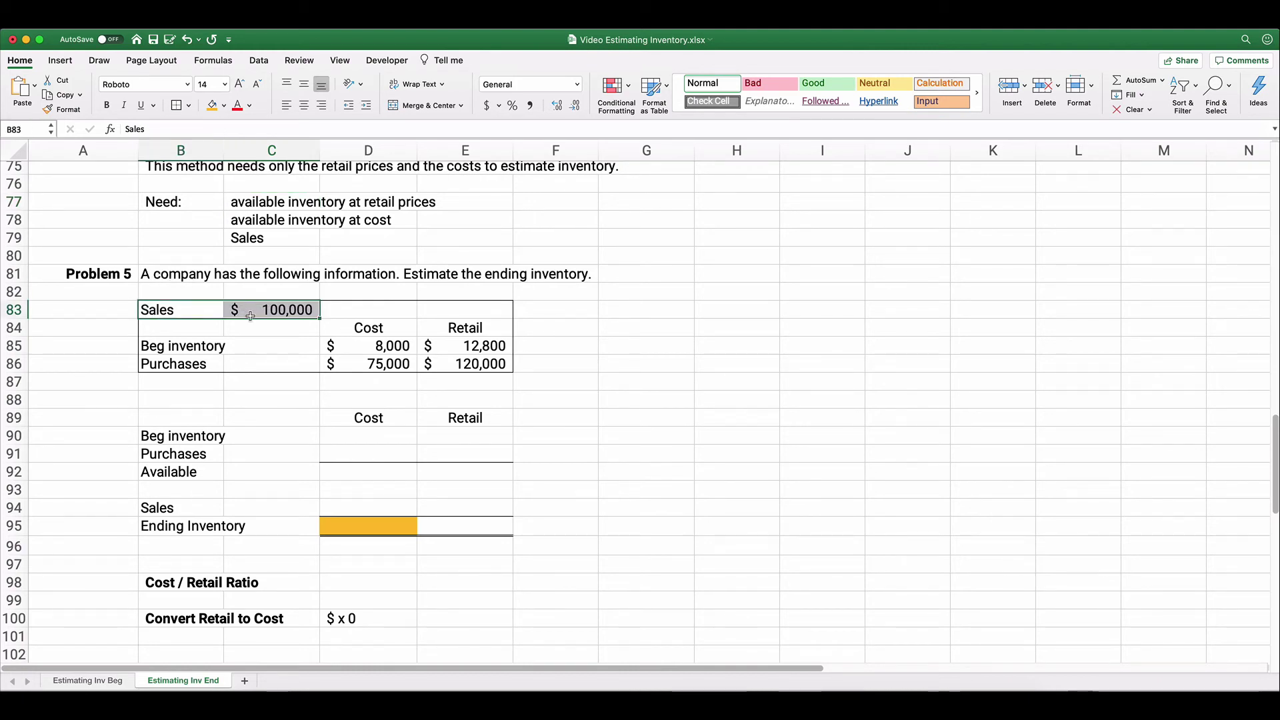
{"action": "left_click_drag", "start_coordinate": [173, 346], "coordinate": [351, 363]}
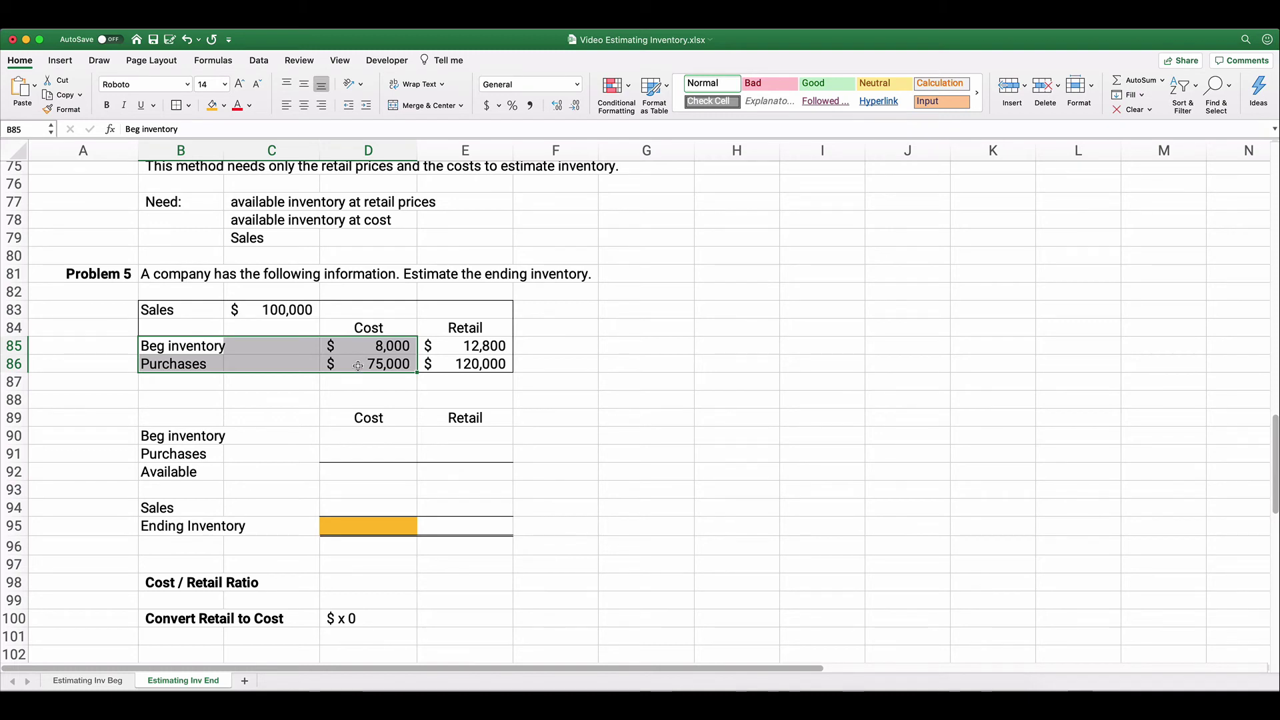
{"action": "left_click_drag", "start_coordinate": [451, 344], "coordinate": [456, 362]}
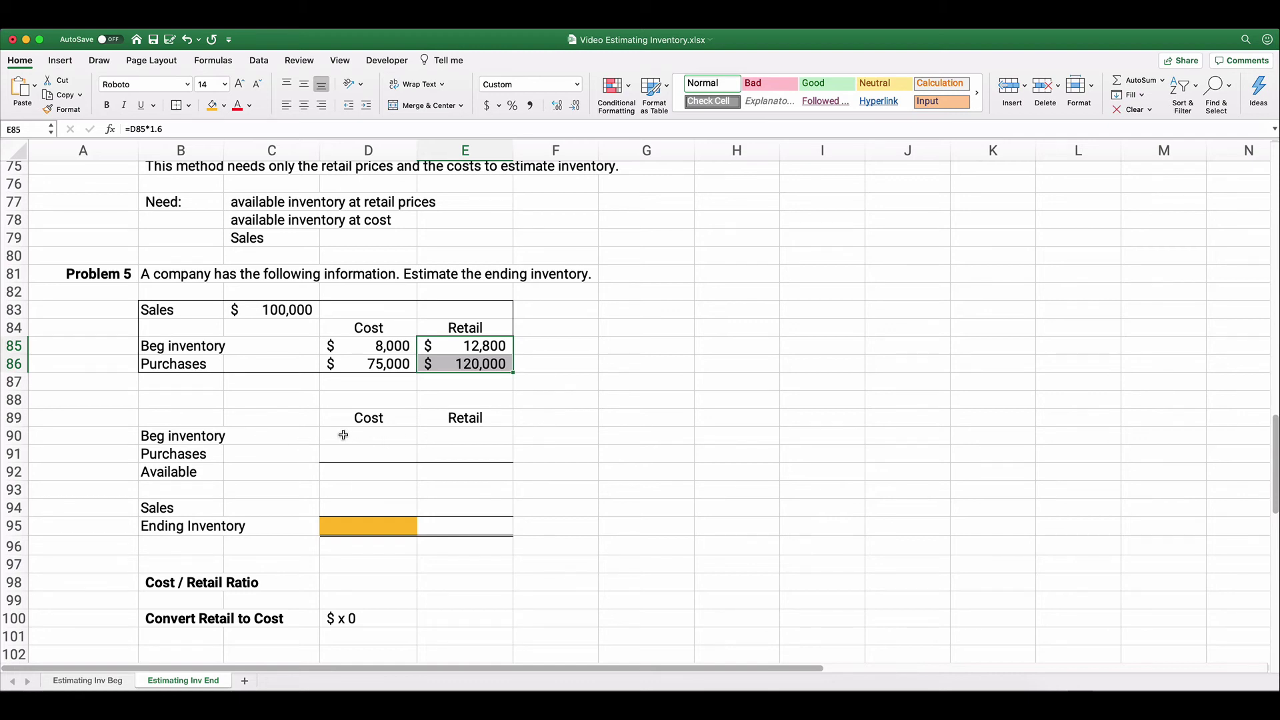
{"action": "left_click_drag", "start_coordinate": [180, 417], "coordinate": [472, 526]}
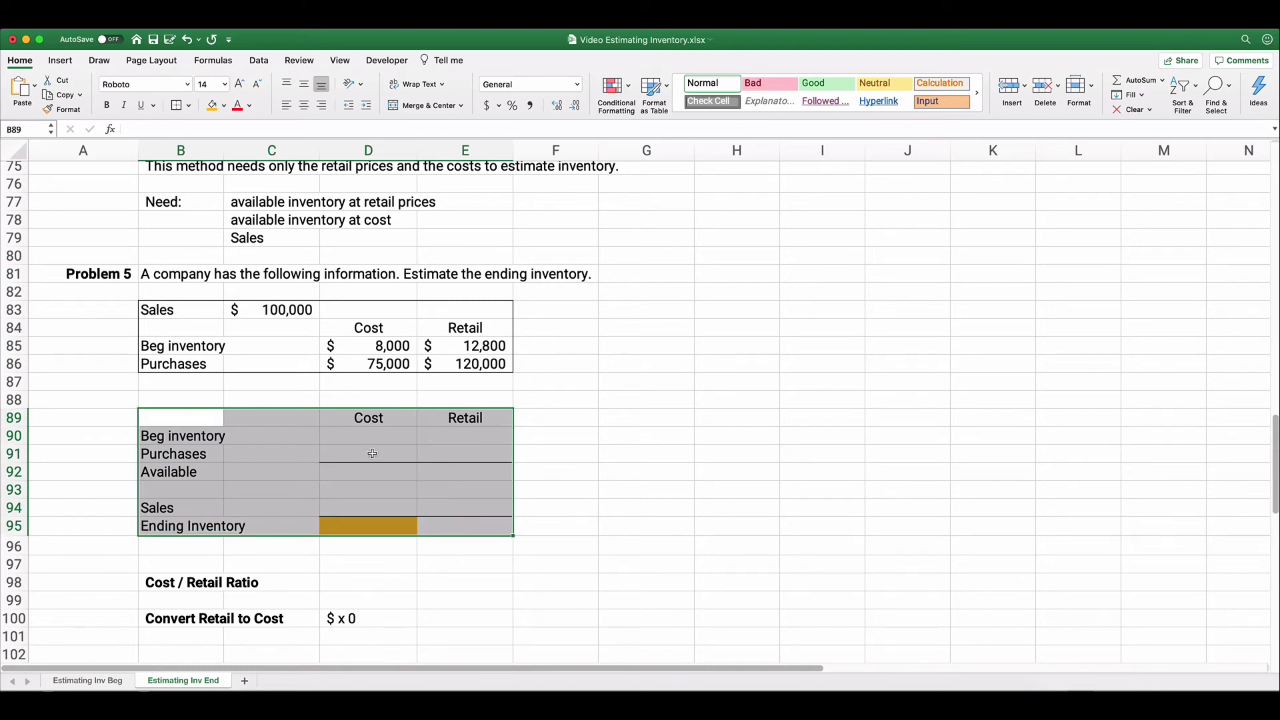
Enter Problem 5's beginning inventory of 8000 in D90 and purchases of 75000 in D91 under Cost.
{"action": "left_click", "coordinate": [365, 434]}
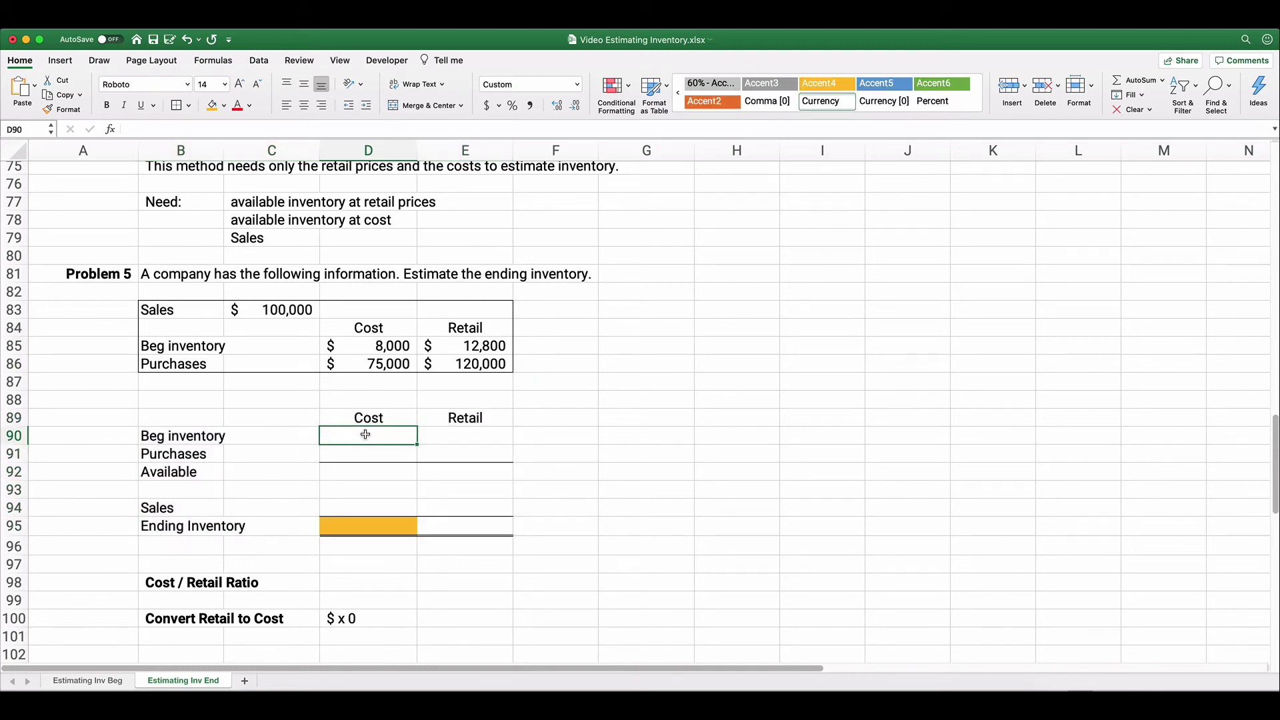
{"action": "type", "text": "8"}
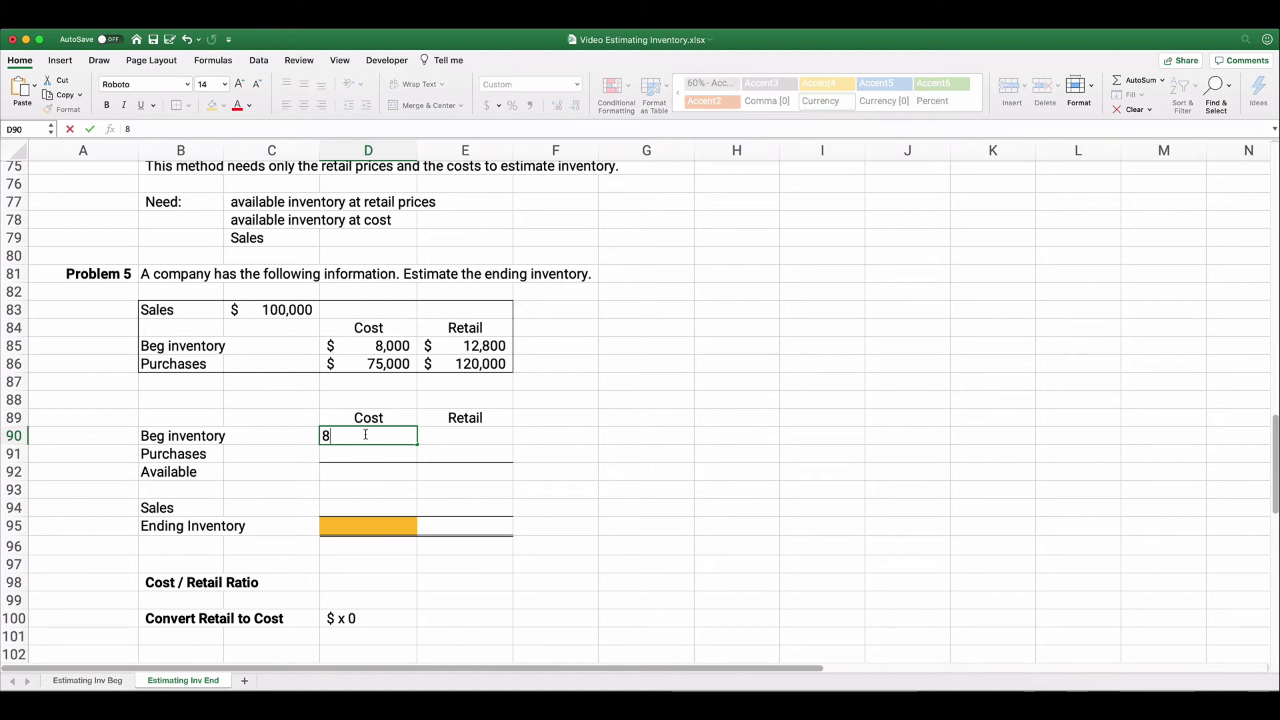
{"action": "type", "text": "000"}
{"action": "key", "text": "Return"}
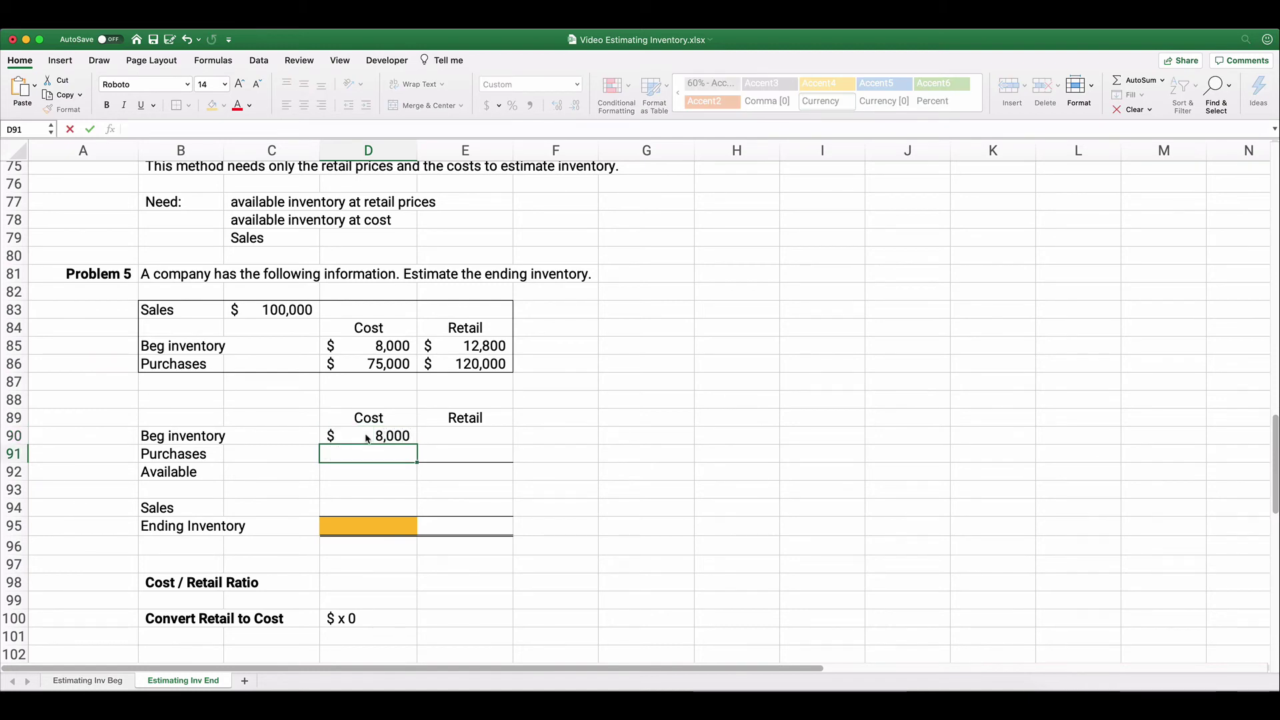
{"action": "type", "text": "75,000"}
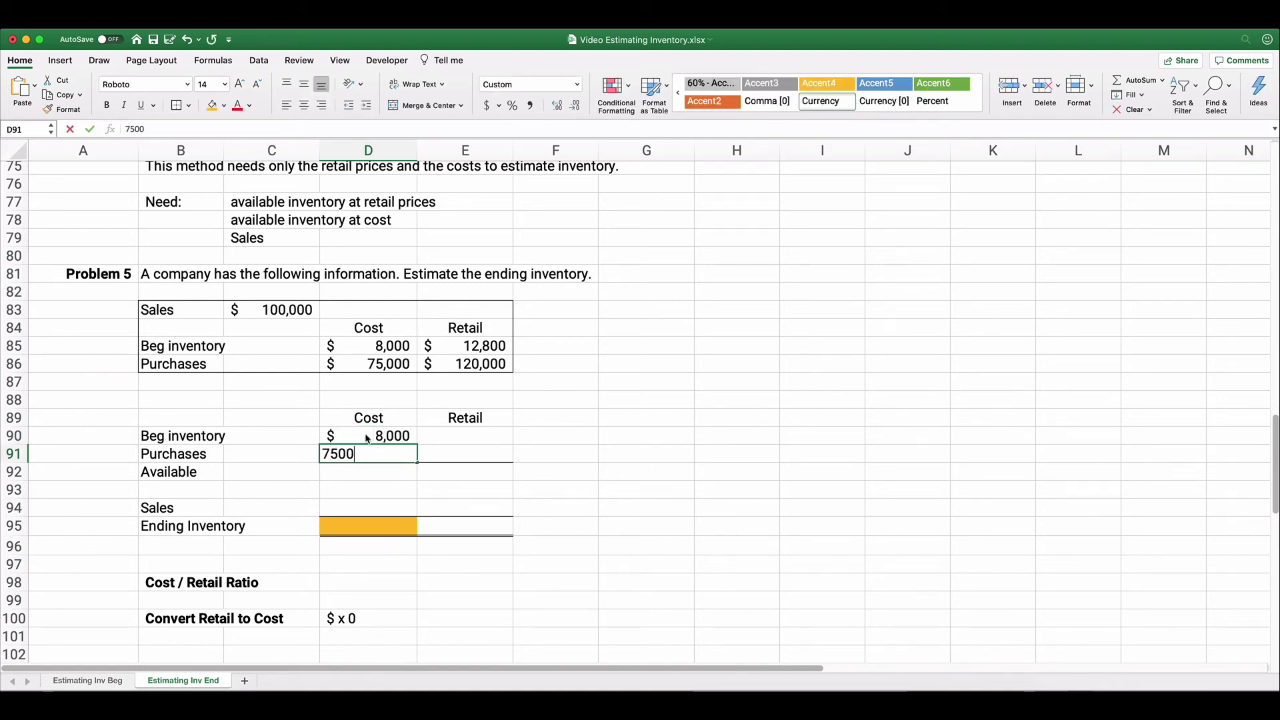
{"action": "key", "text": "Return"}
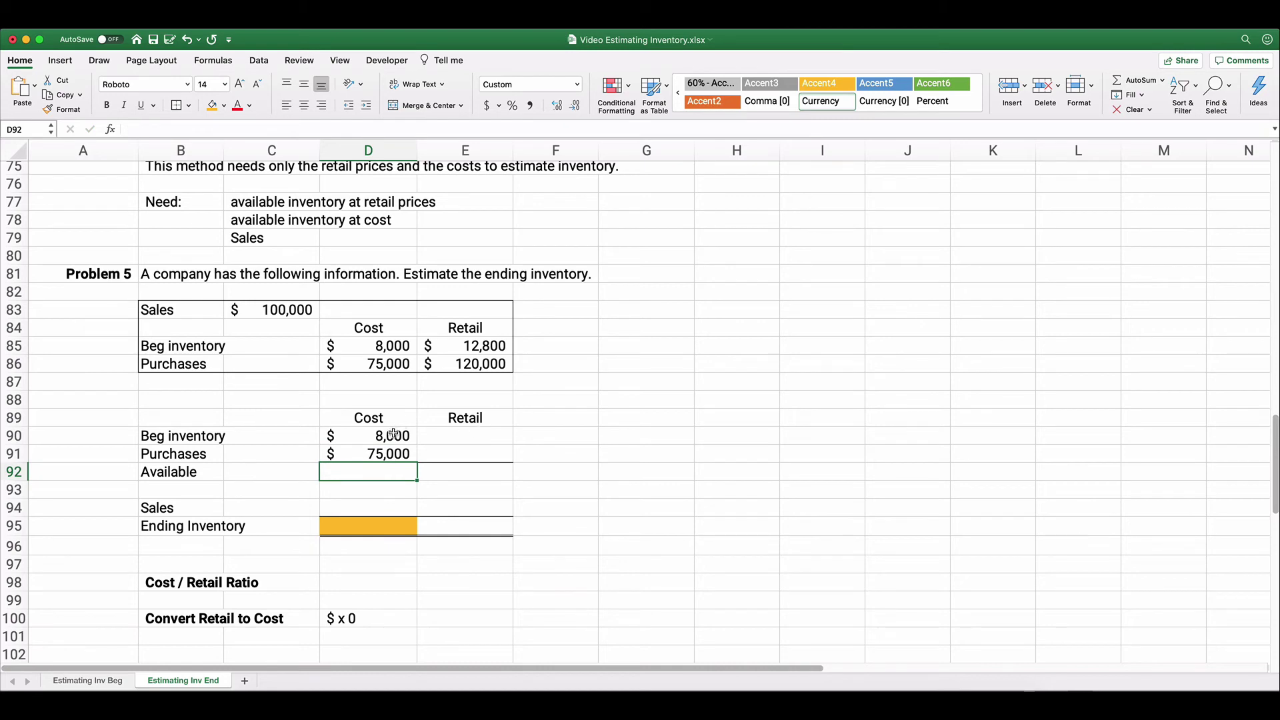
Total the available inventory at cost in D92 with an automatic sum of D90:D91.
{"action": "left_click_drag", "start_coordinate": [394, 435], "coordinate": [400, 473]}
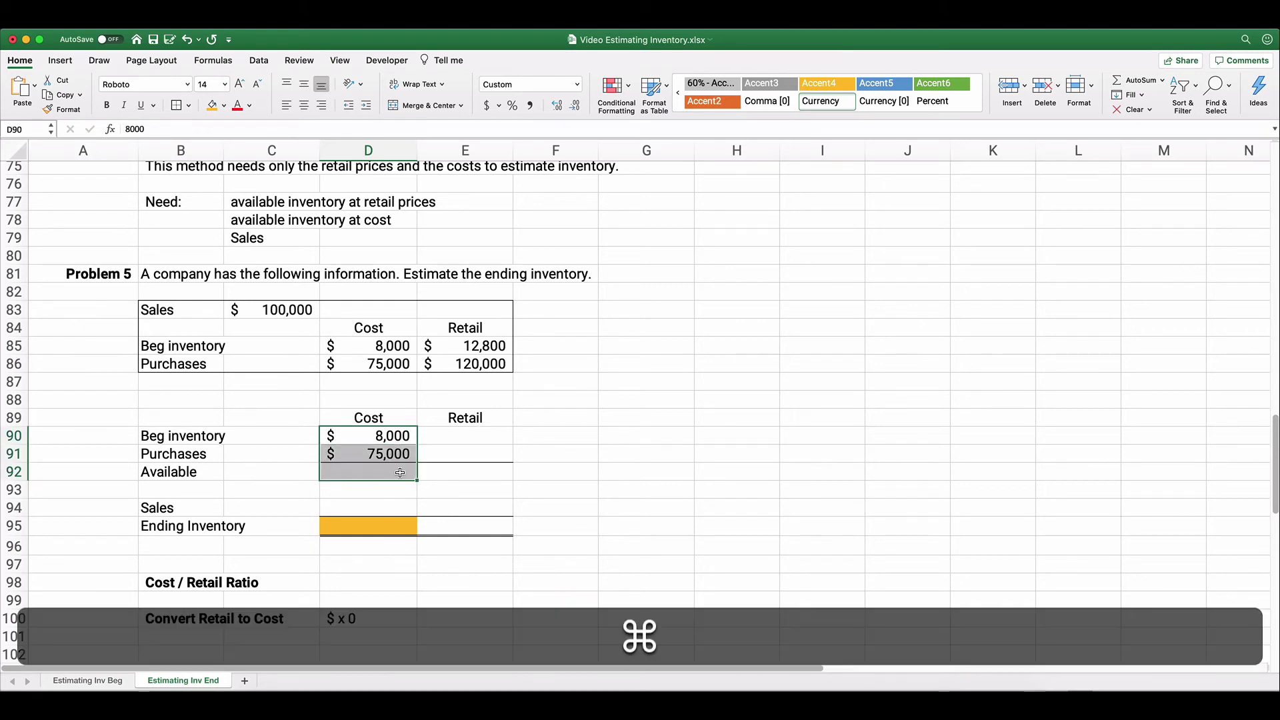
{"action": "key", "text": "super+shift+t"}
{"action": "left_click", "coordinate": [430, 476]}
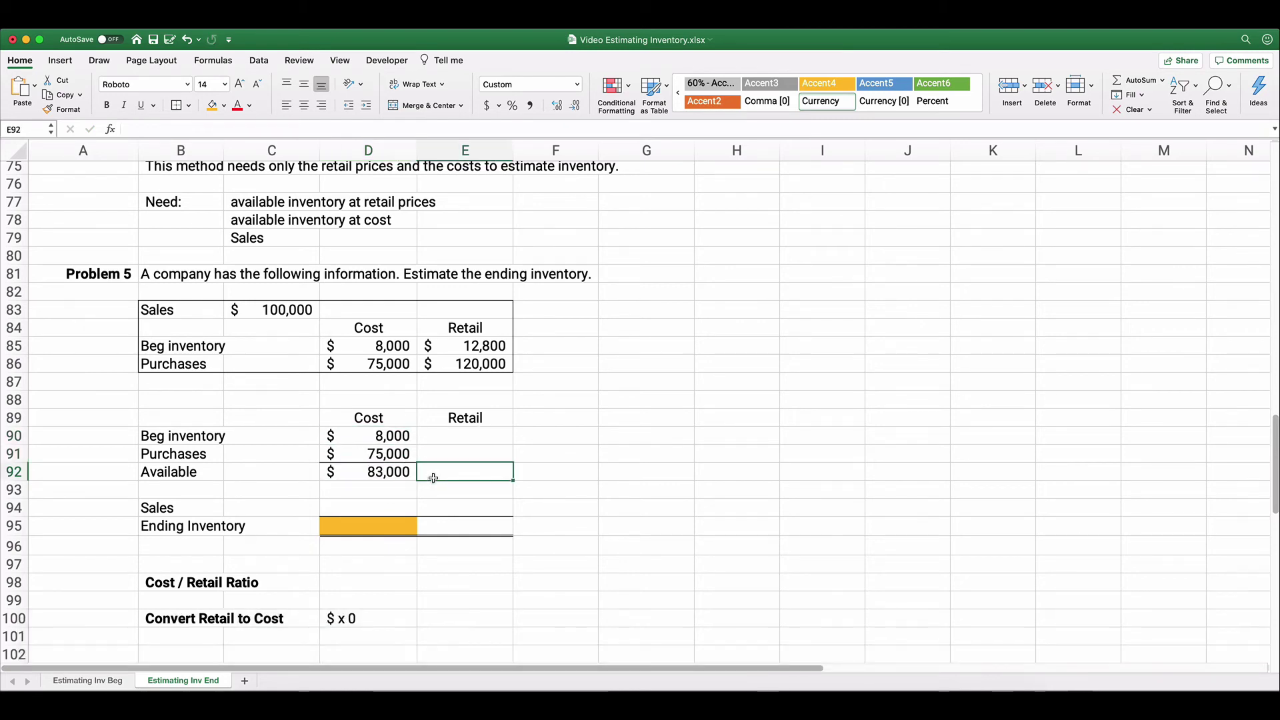
Enter Problem 5's beginning inventory of 12800 in E90 and purchases of 120000 in E91 under Retail.
{"action": "left_click", "coordinate": [466, 435]}
{"action": "type", "text": "12800"}
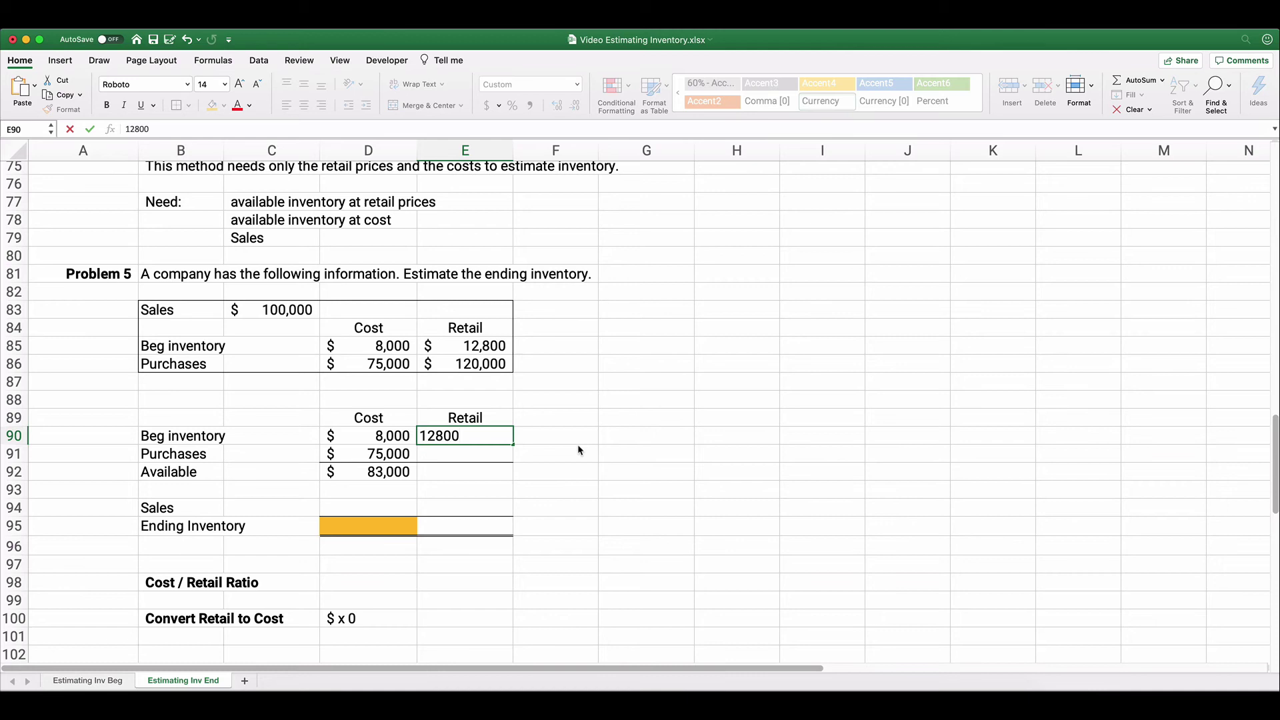
{"action": "key", "text": "Return"}
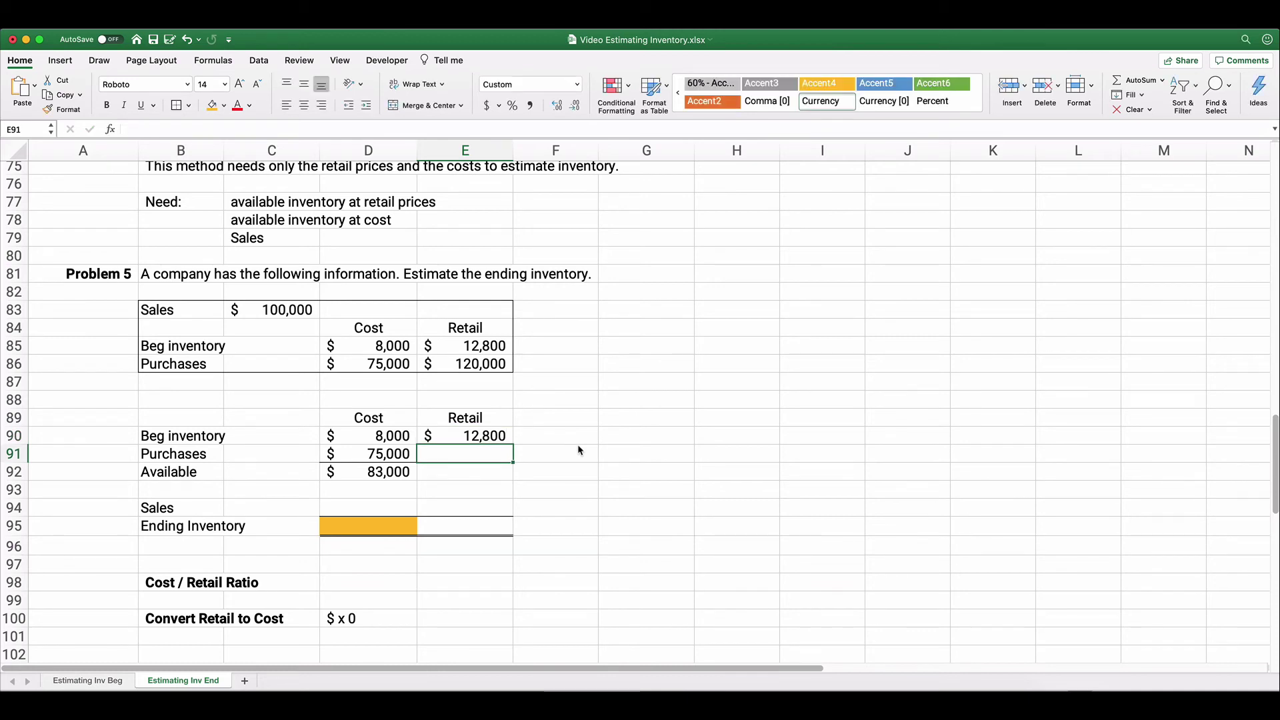
{"action": "type", "text": "120000"}
{"action": "key", "text": "Return"}
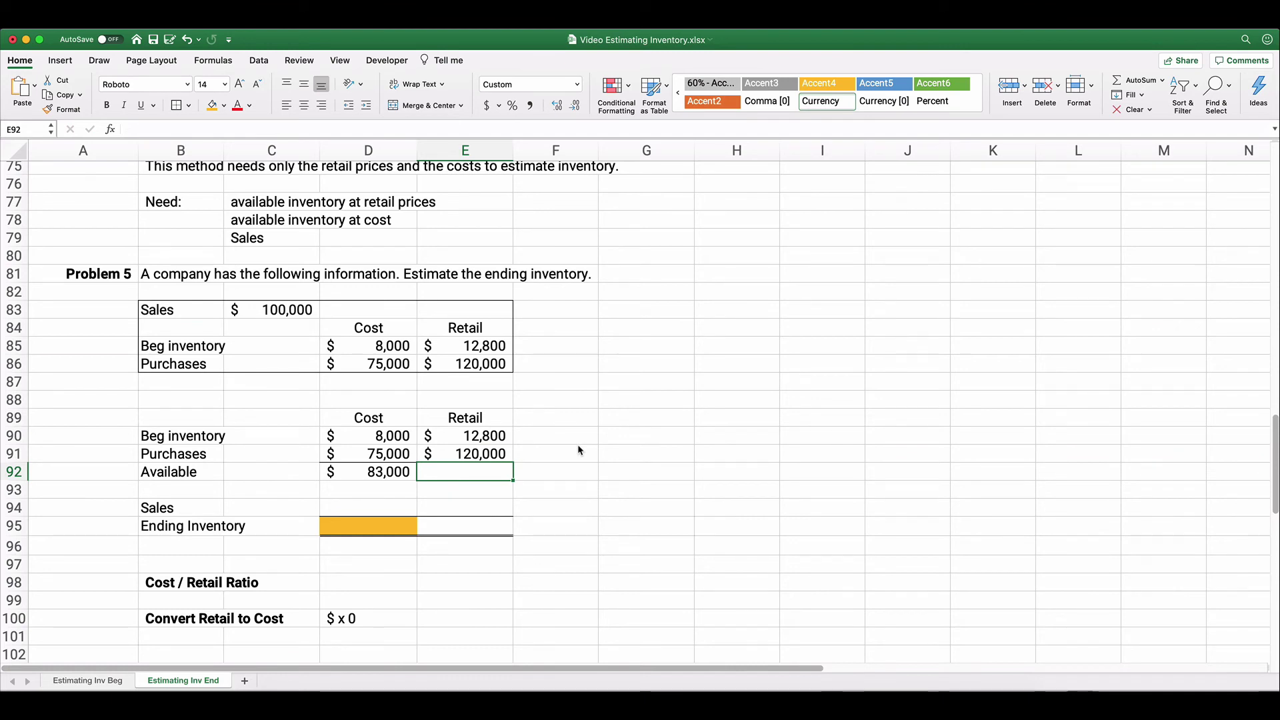
Total the available inventory at retail in E92 with an automatic sum of E90:E91.
{"action": "left_click_drag", "start_coordinate": [469, 436], "coordinate": [472, 472]}
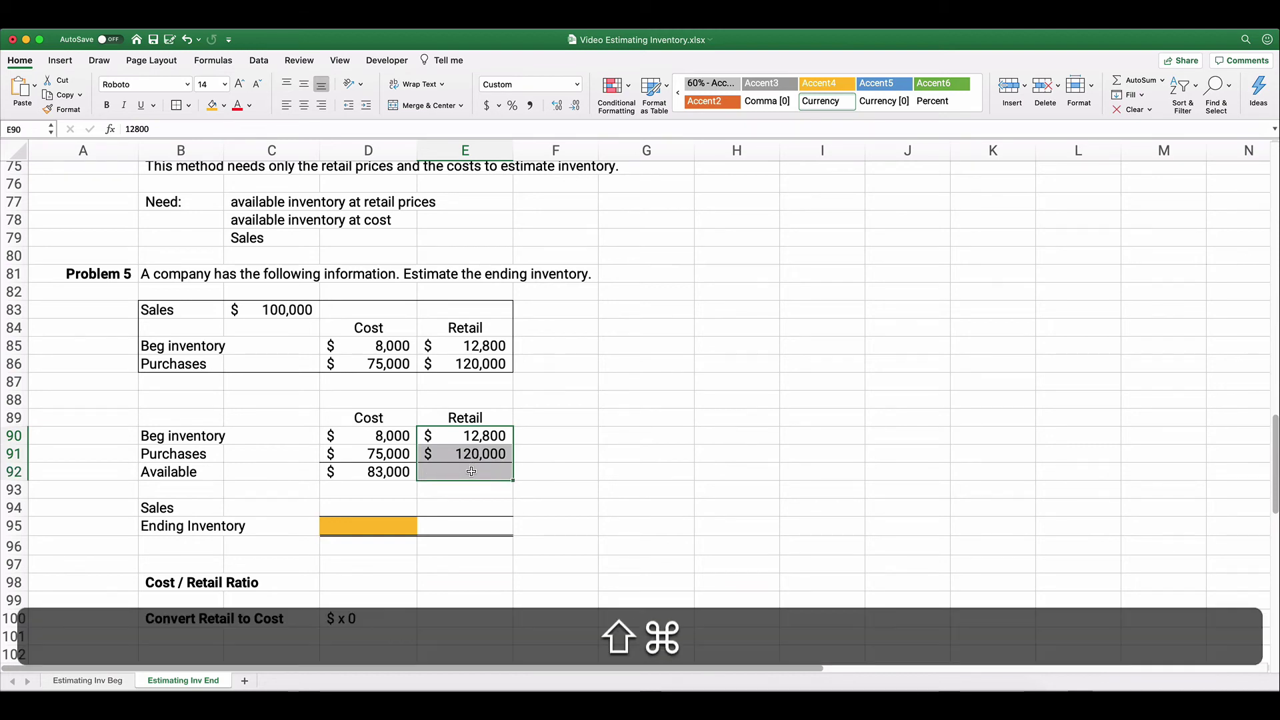
{"action": "key", "text": "super+shift+t"}
{"action": "left_click", "coordinate": [471, 472]}
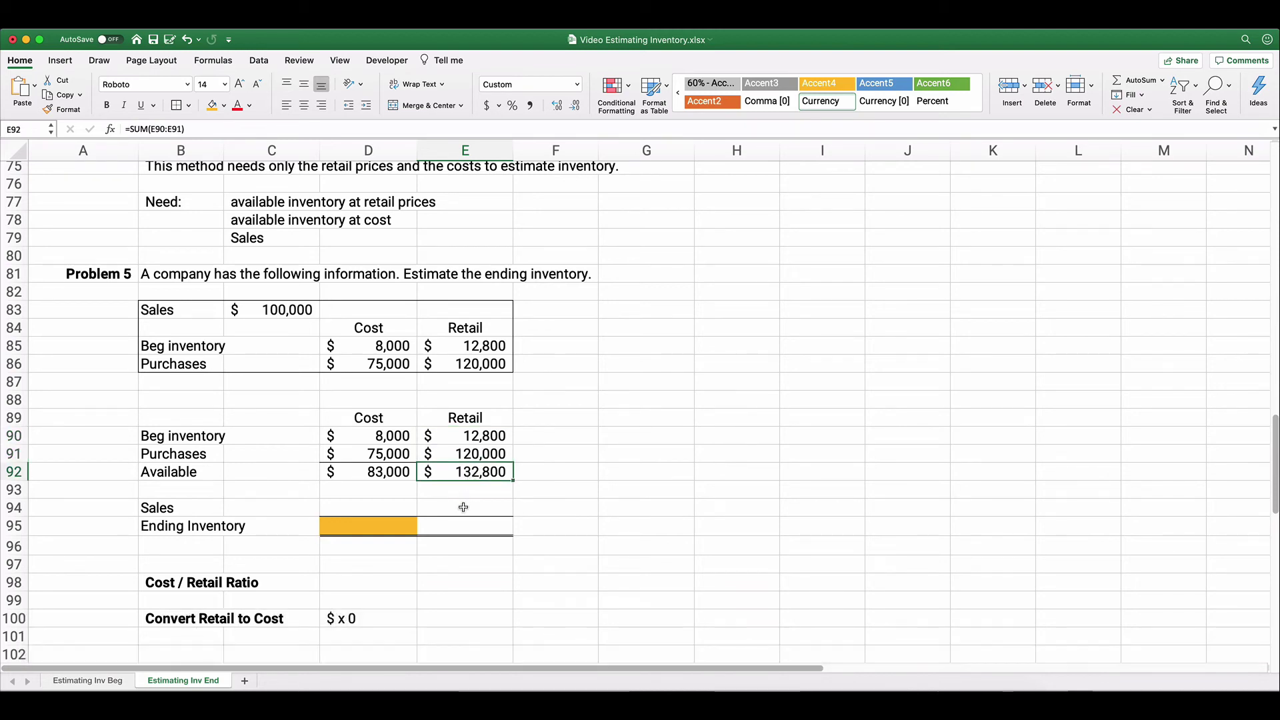
Enter Problem 5's sales of 100000 in E94 of the Retail column.
{"action": "left_click", "coordinate": [396, 489]}
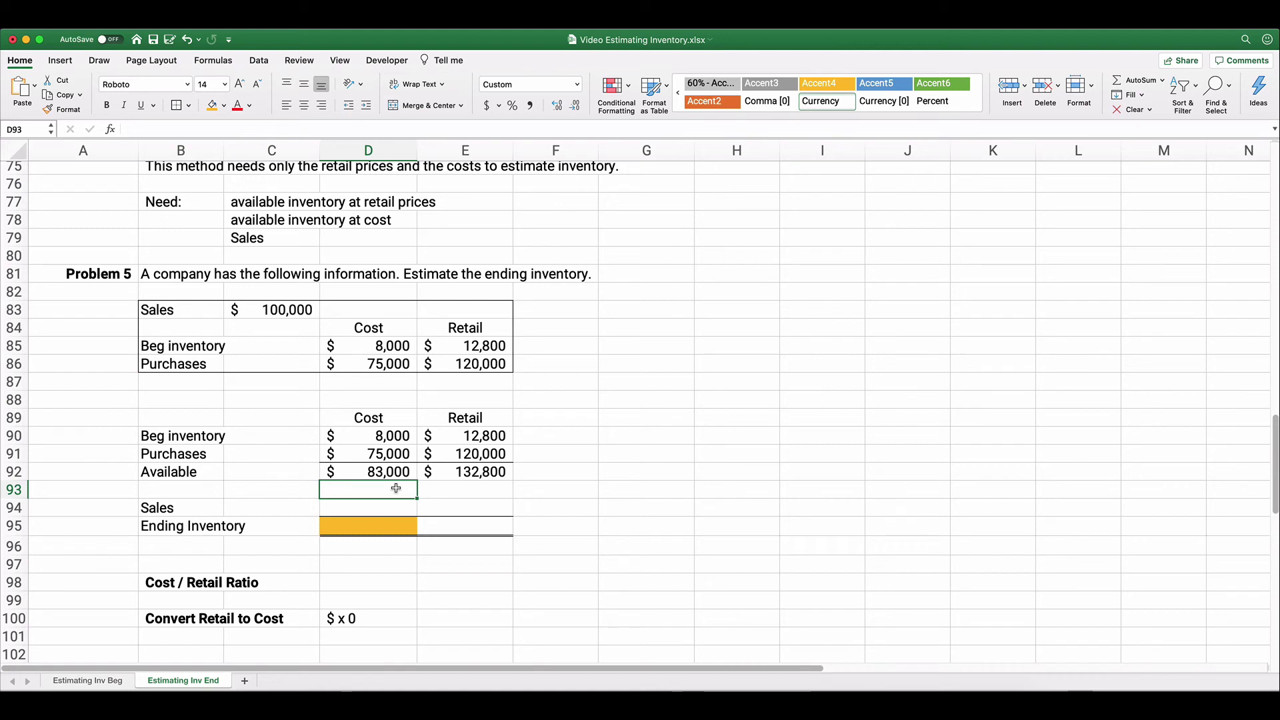
{"action": "left_click", "coordinate": [462, 508]}
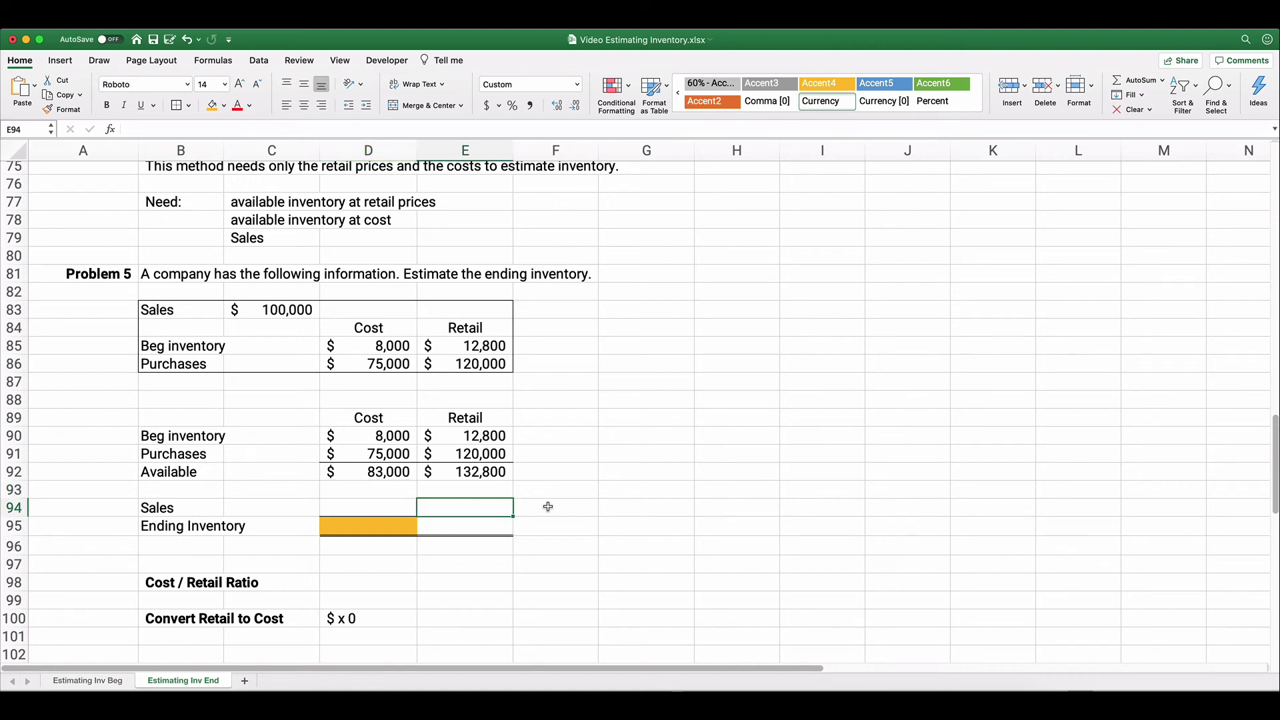
{"action": "type", "text": "100,"}
{"action": "type", "text": "00"}
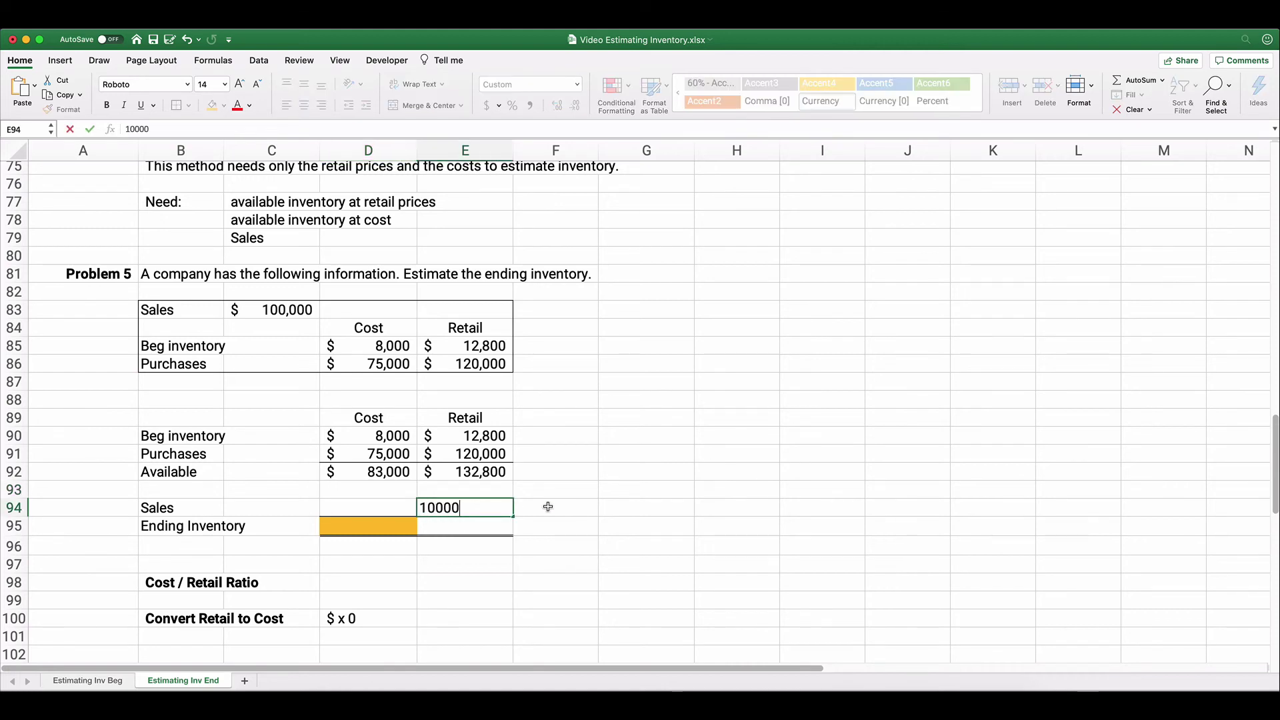
{"action": "type", "text": "0"}
{"action": "key", "text": "Return"}
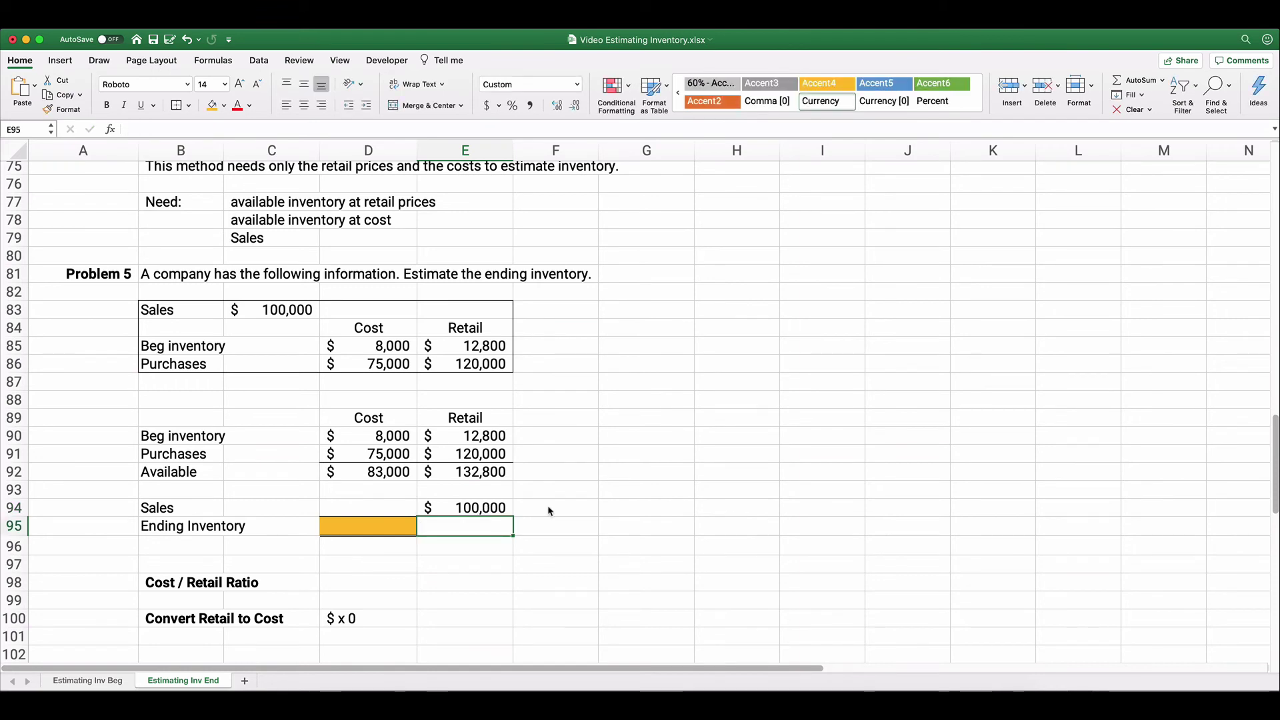
Calculate Problem 5's ending inventory at retail in E95 as available inventory minus sales (=E92-E94).
{"action": "type", "text": "="}
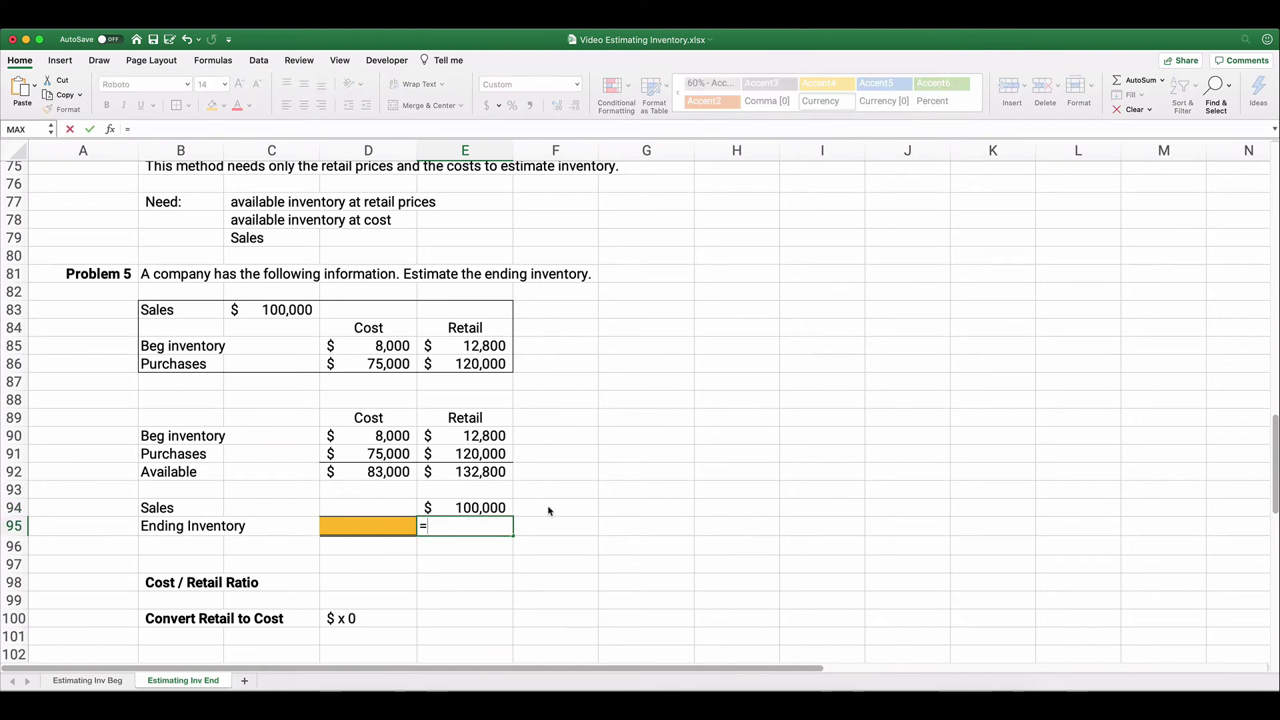
{"action": "key", "text": "Up"}
{"action": "key", "text": "Up"}
{"action": "key", "text": "Up"}
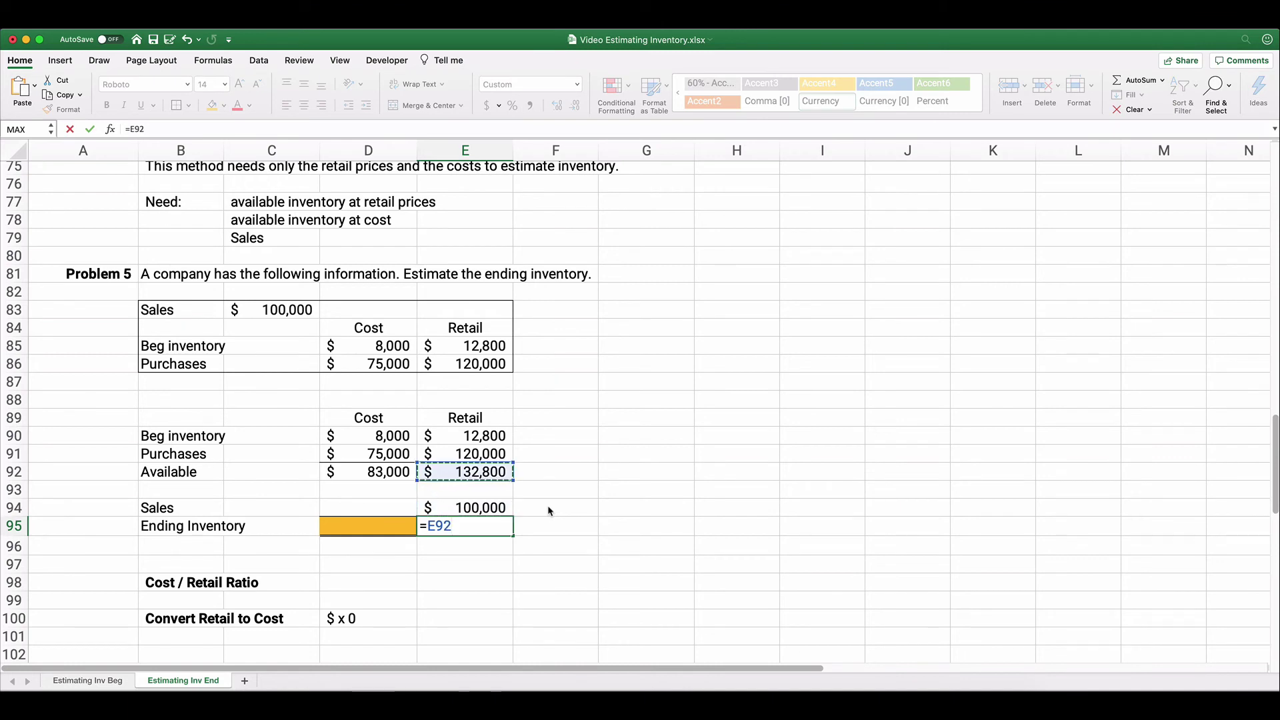
{"action": "type", "text": "-"}
{"action": "key", "text": "Up"}
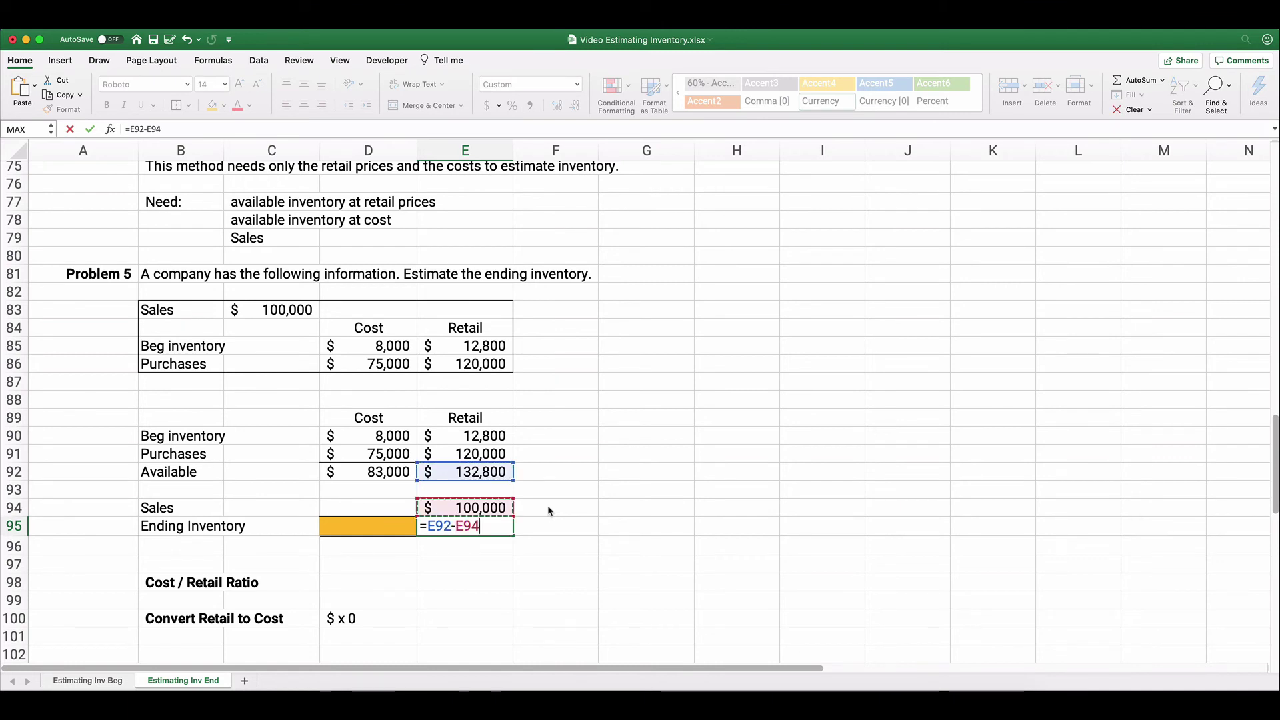
{"action": "key", "text": "Return"}
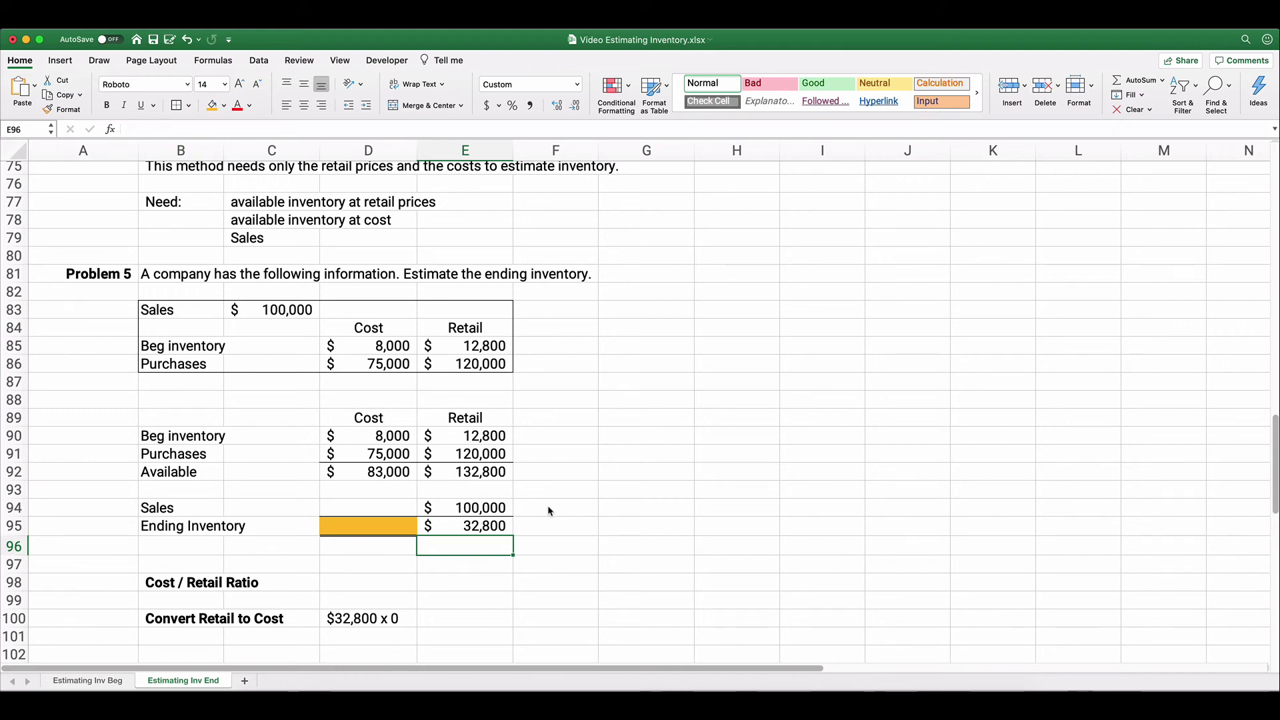
Calculate the Cost / Retail Ratio in E98 by dividing available inventory at cost by available inventory at retail (=D92/E92).
{"action": "left_click", "coordinate": [345, 527]}
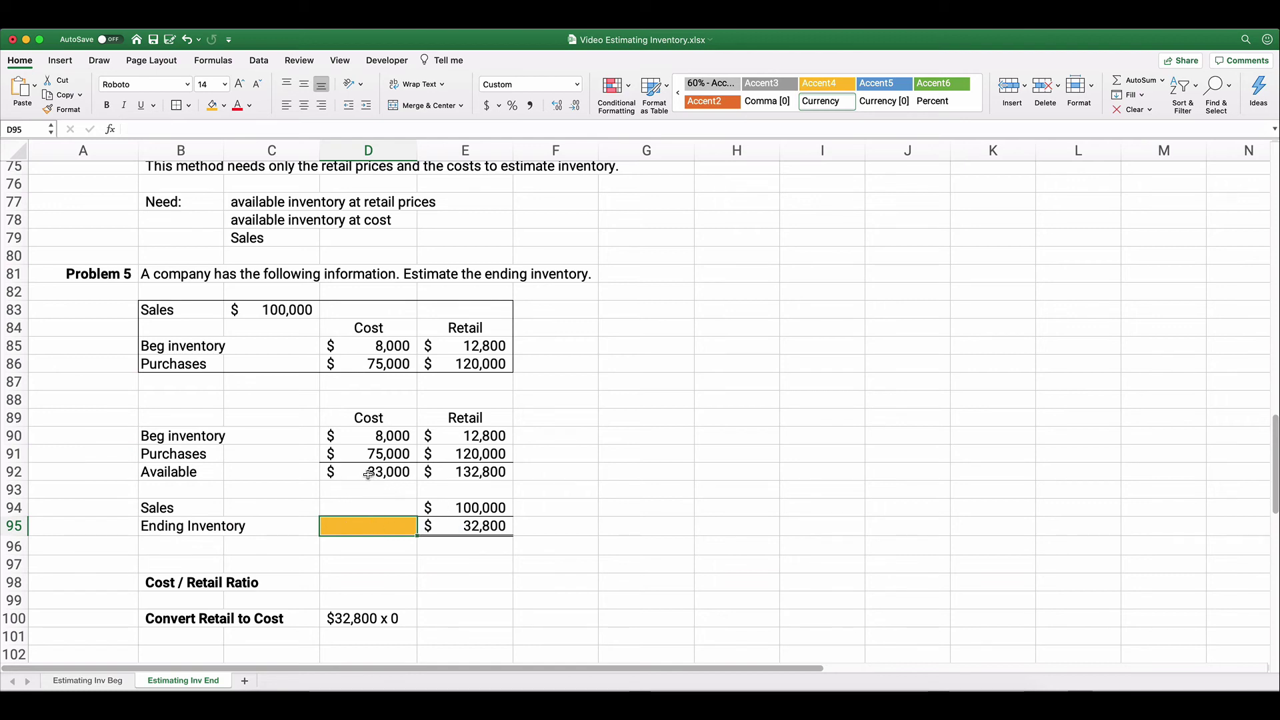
{"action": "left_click_drag", "start_coordinate": [343, 472], "coordinate": [437, 473]}
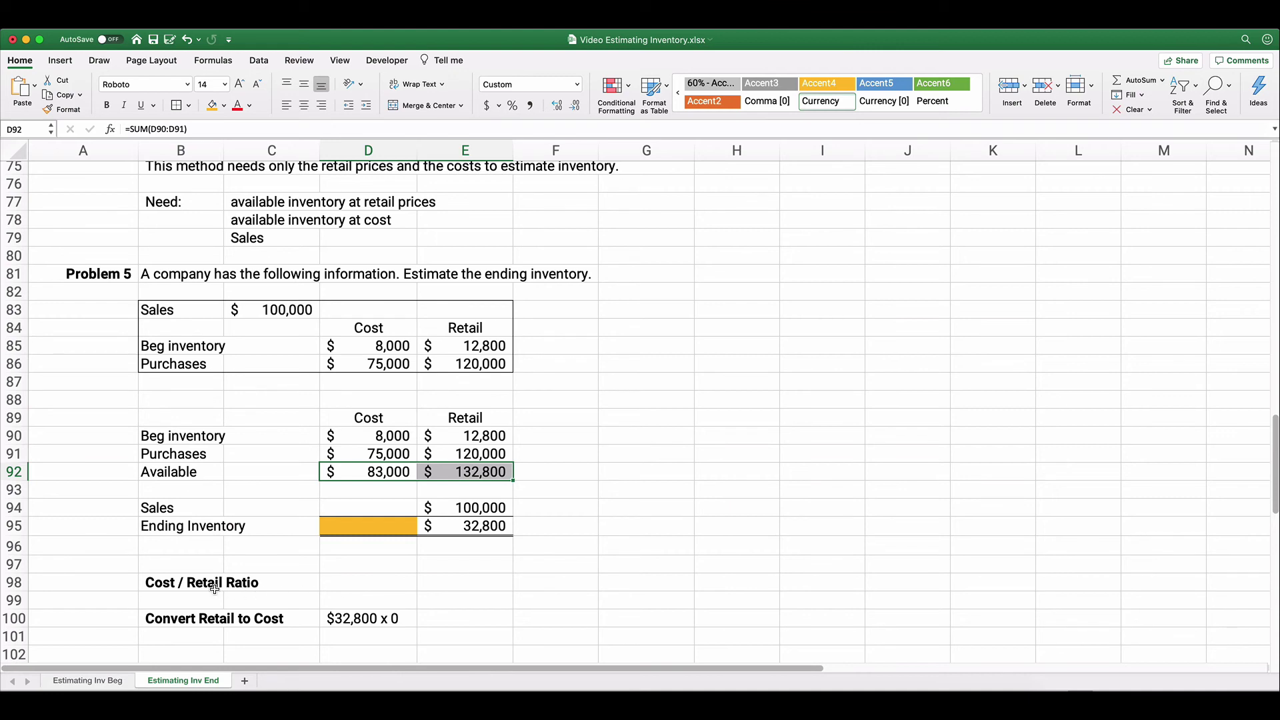
{"action": "left_click", "coordinate": [430, 581]}
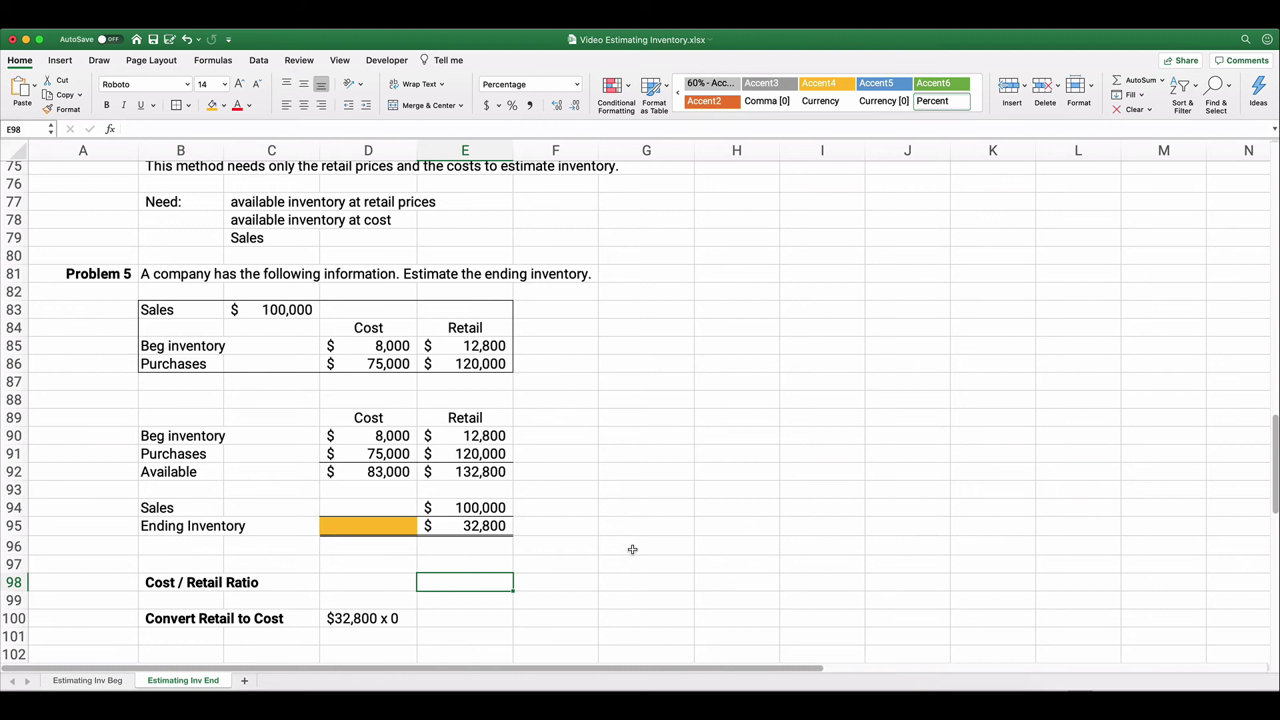
{"action": "type", "text": "="}
{"action": "key", "text": "Up"}
{"action": "key", "text": "Up"}
{"action": "key", "text": "Up"}
{"action": "key", "text": "Up"}
{"action": "key", "text": "Up"}
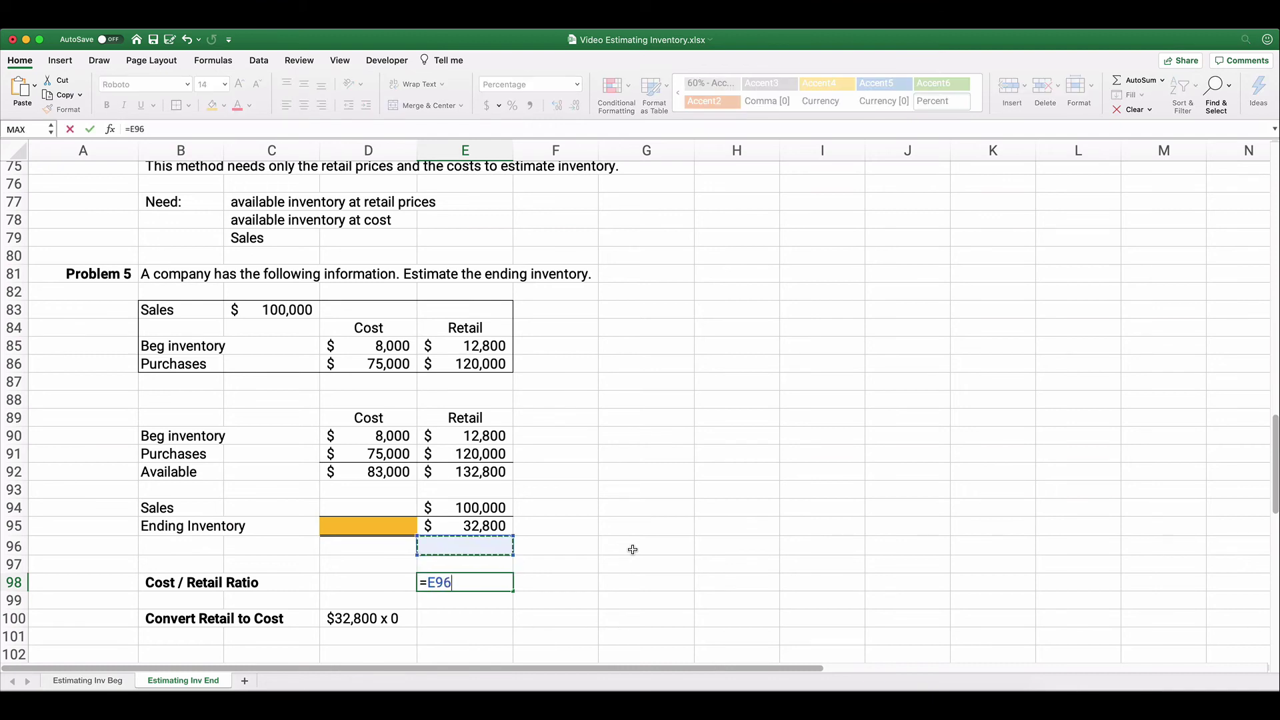
{"action": "key", "text": "Up"}
{"action": "key", "text": "Left"}
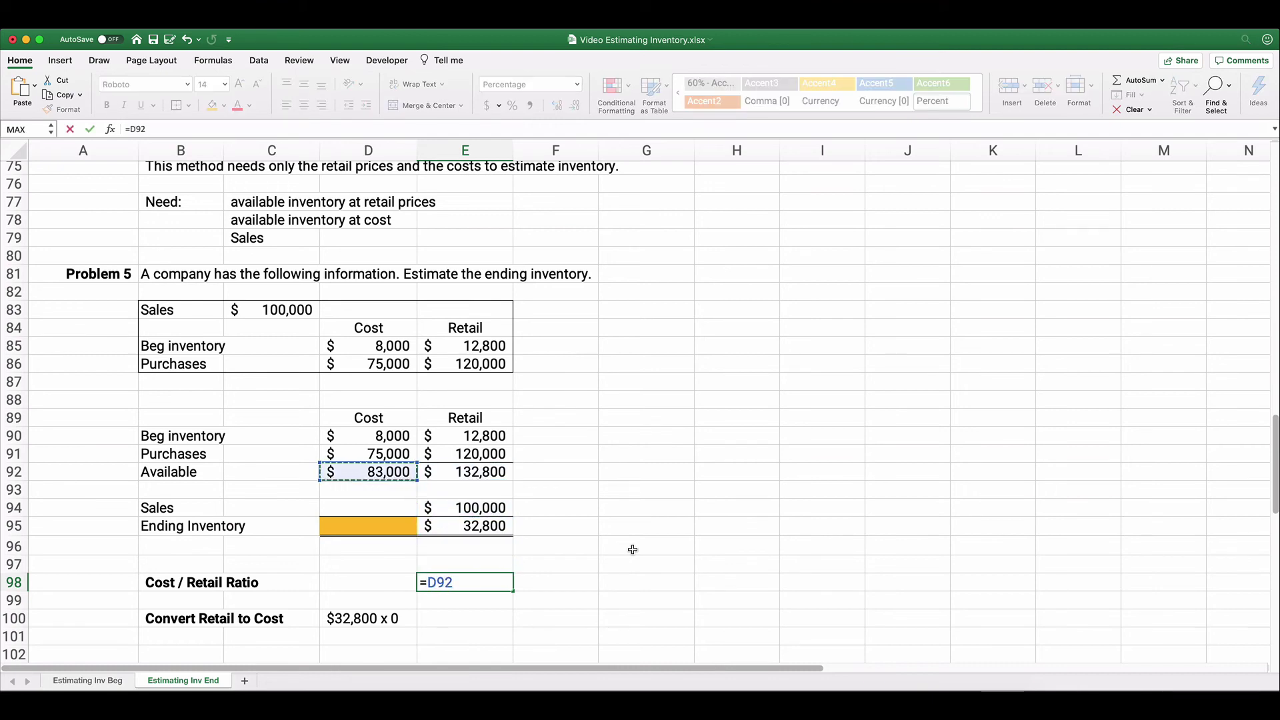
{"action": "type", "text": "/"}
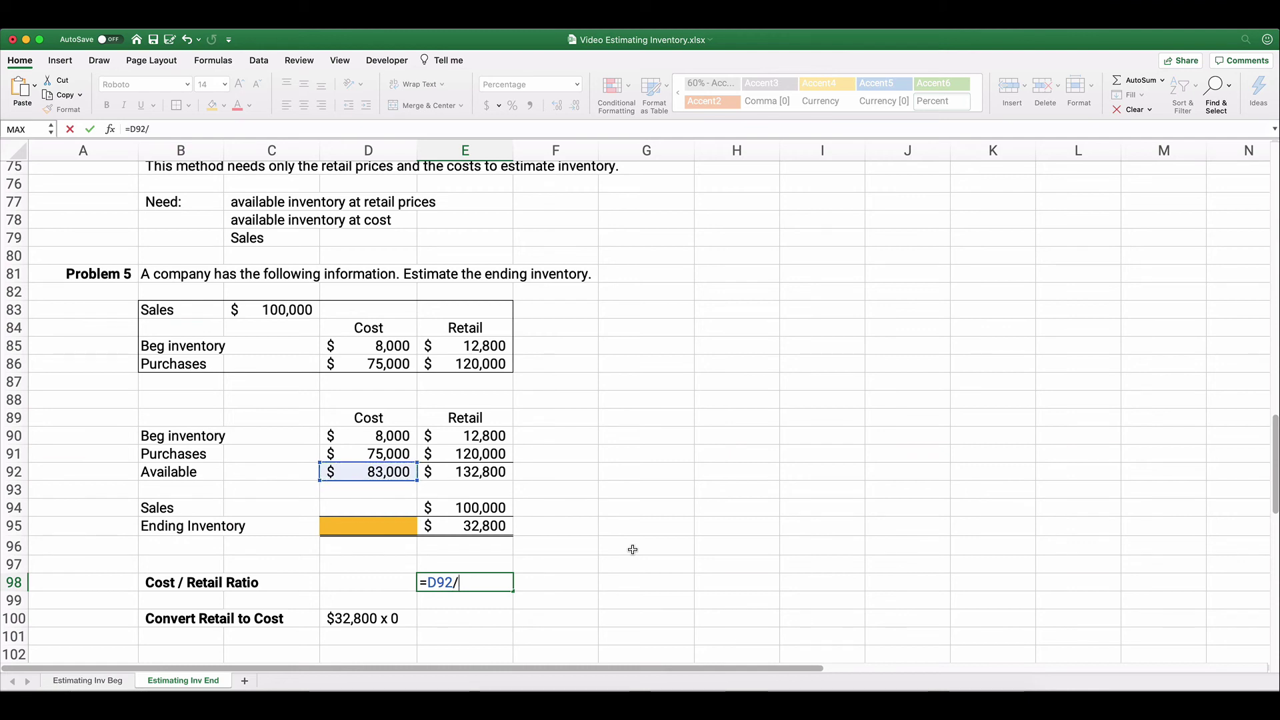
{"action": "left_click", "coordinate": [482, 472]}
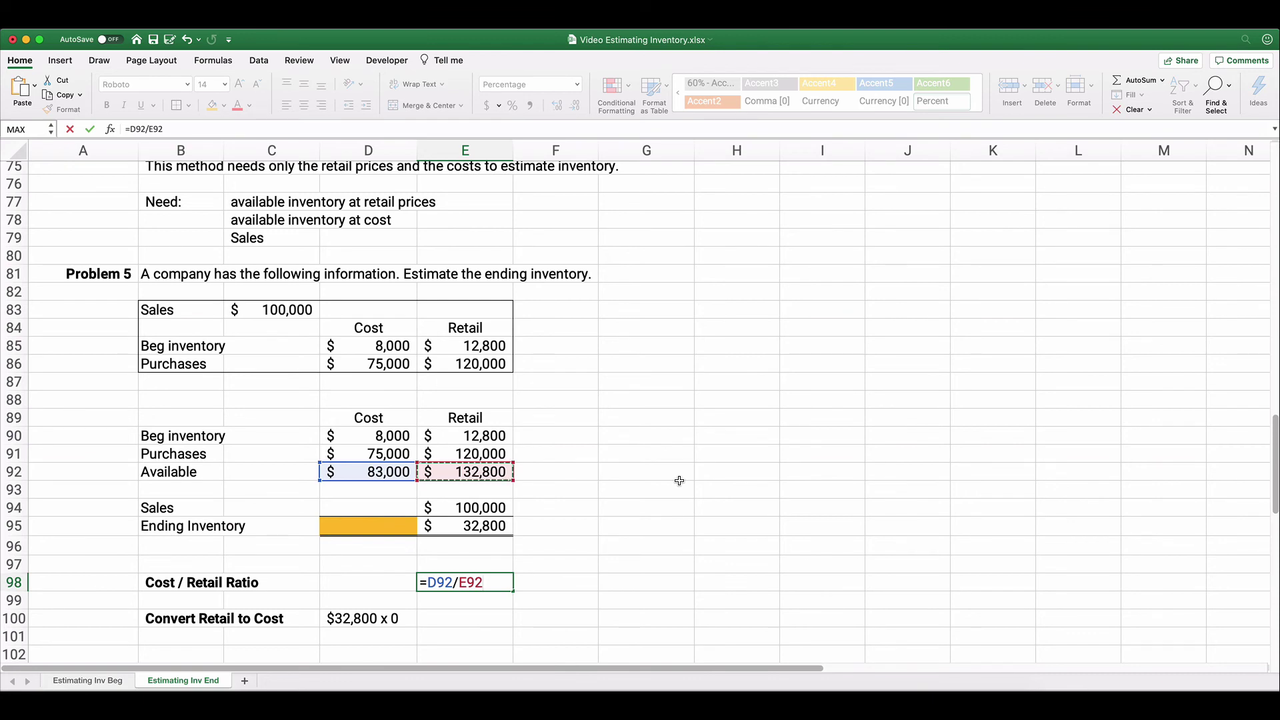
{"action": "key", "text": "Return"}
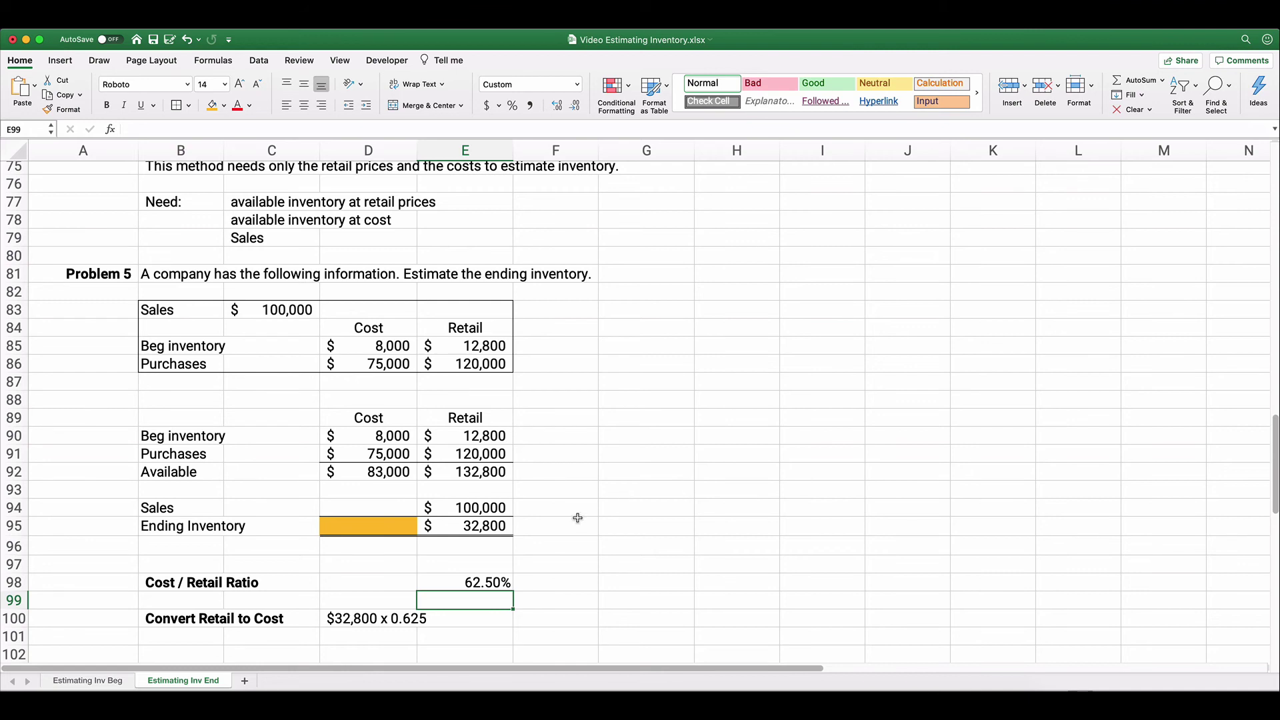
Calculate Problem 5's ending inventory at cost in D95 as retail ending inventory times the cost-to-retail ratio (=E95*E98).
{"action": "left_click", "coordinate": [210, 617]}
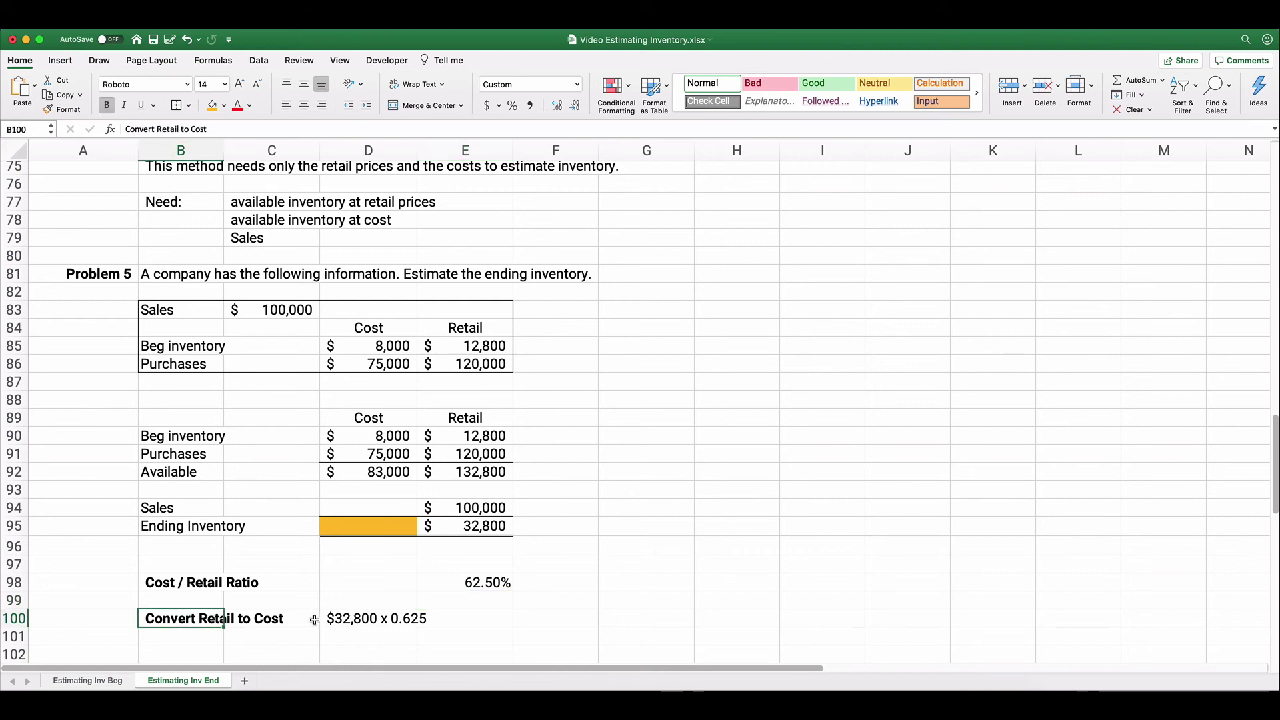
{"action": "left_click", "coordinate": [506, 521]}
{"action": "left_click", "coordinate": [393, 526]}
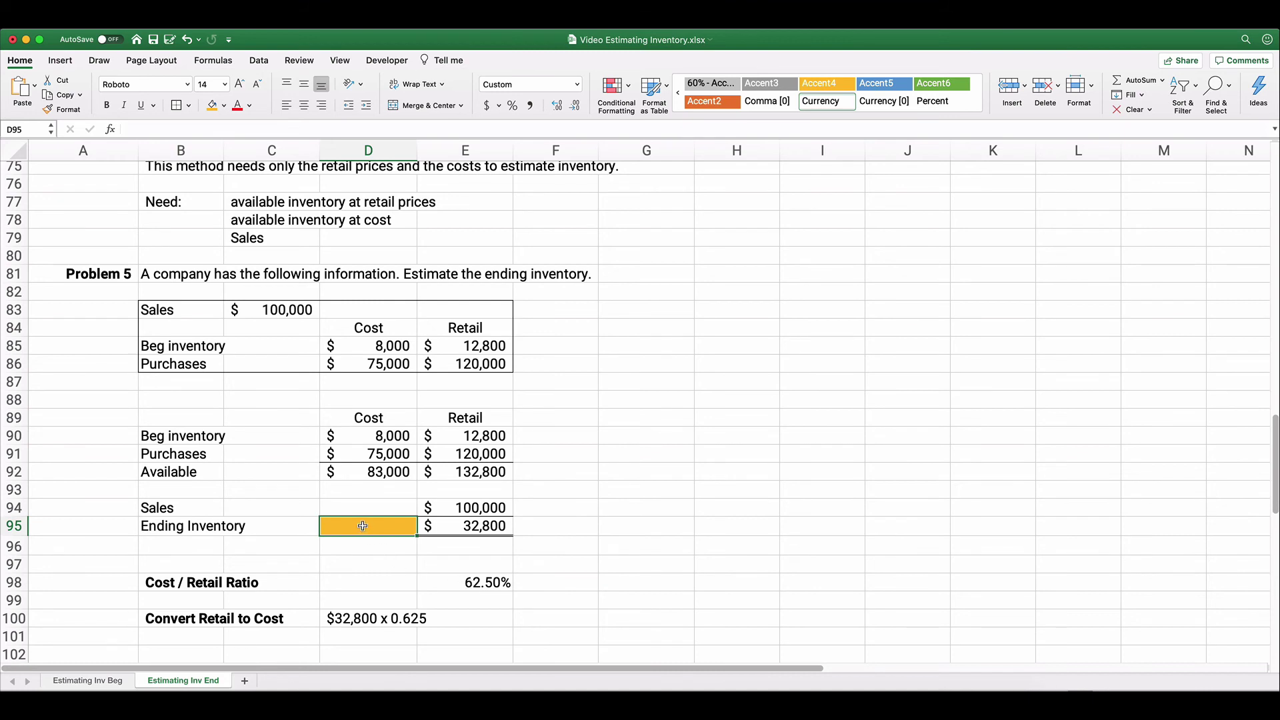
{"action": "type", "text": "="}
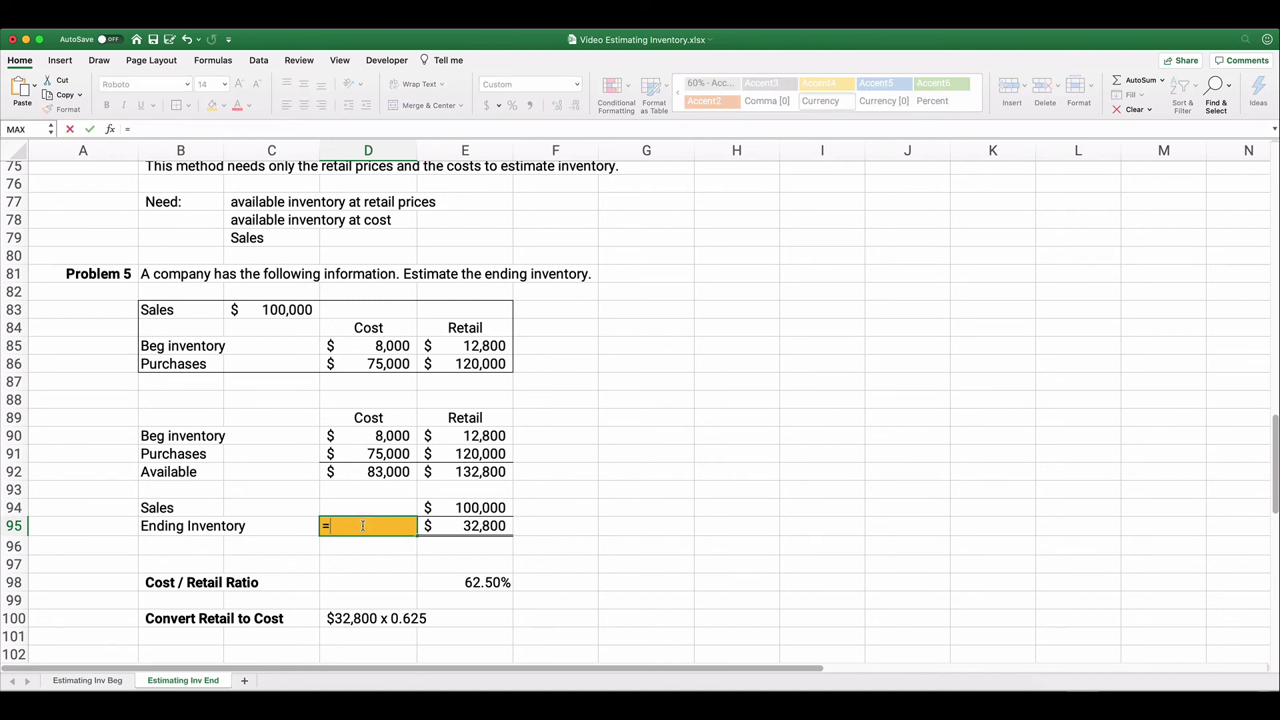
{"action": "key", "text": "Right"}
{"action": "type", "text": "*"}
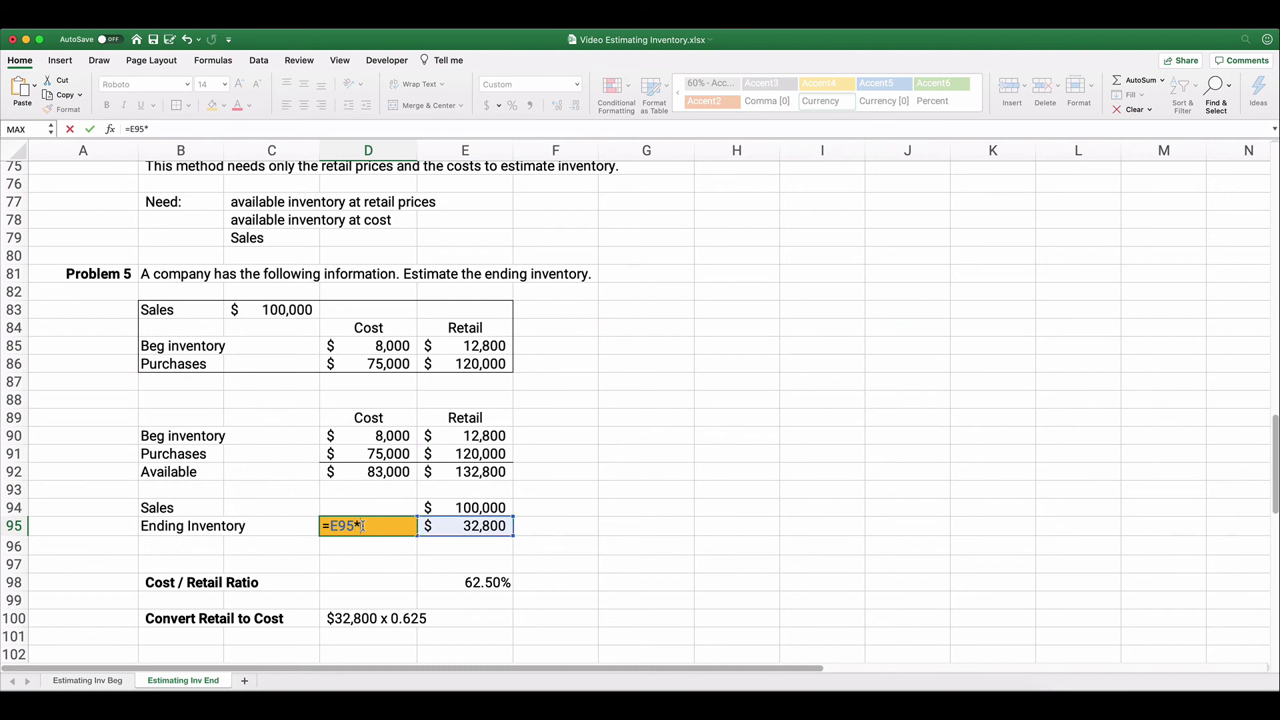
{"action": "left_click", "coordinate": [471, 580]}
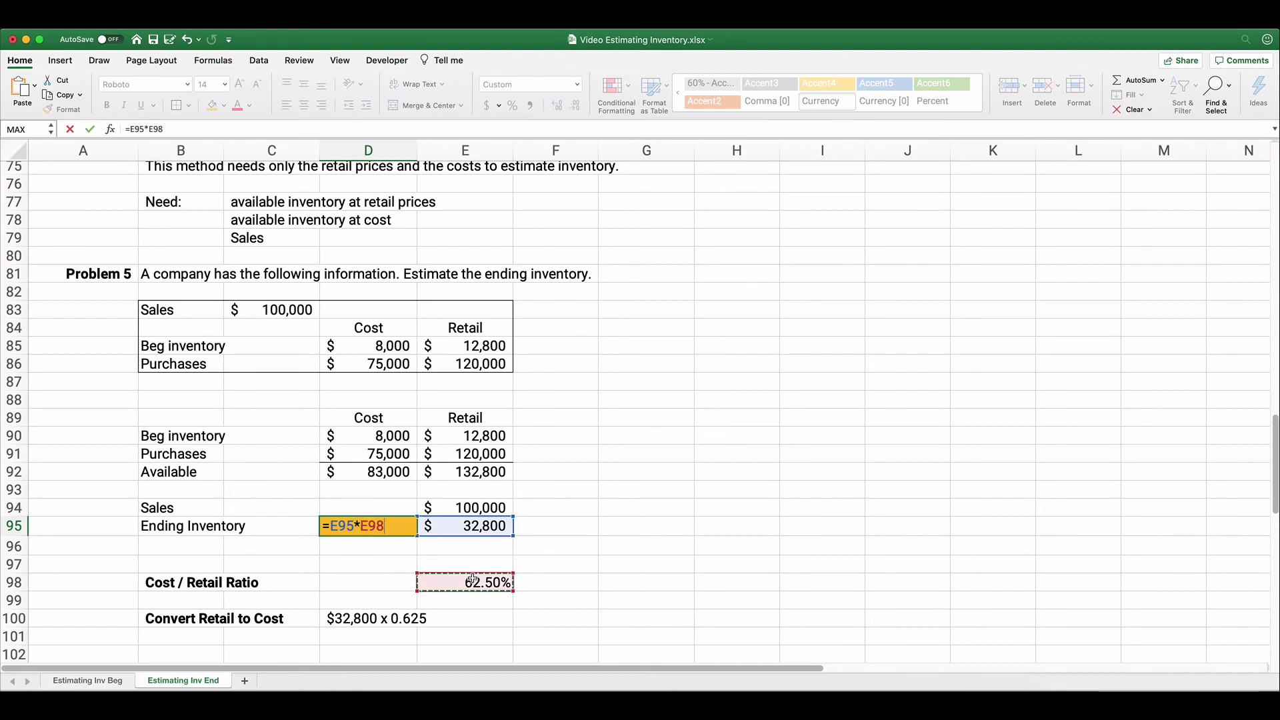
{"action": "key", "text": "Return"}
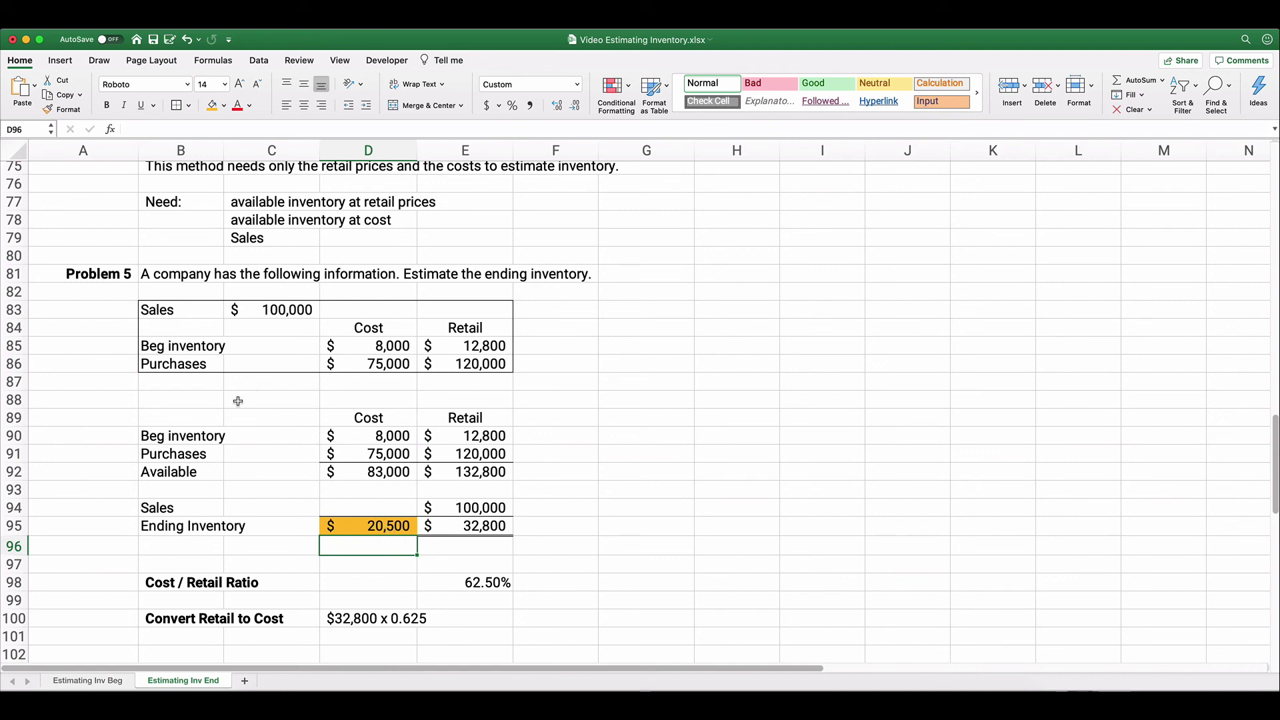
Enter Problem 6's beginning inventory of 44000 in D113 and purchases of 627000 in D114 of the Cost column.
{"action": "scroll", "coordinate": [193, 402], "scroll_direction": "down", "scroll_amount": 5}
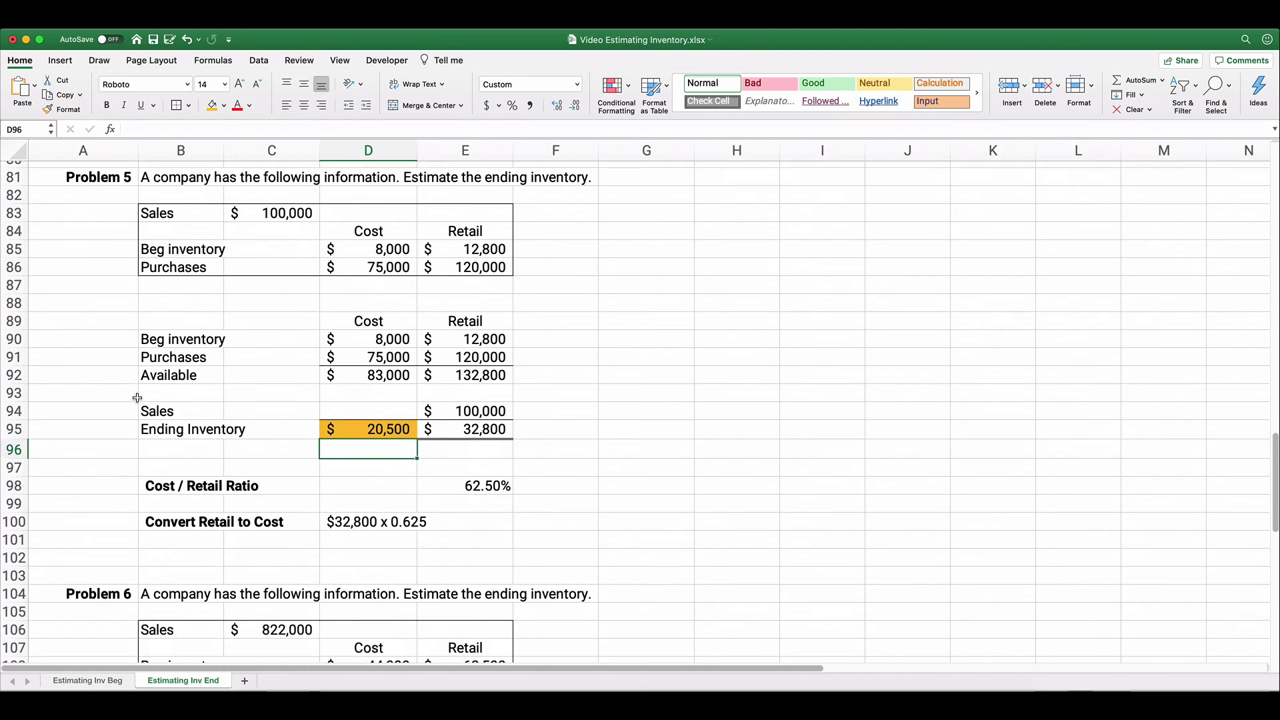
{"action": "scroll", "coordinate": [137, 398], "scroll_direction": "down", "scroll_amount": 10}
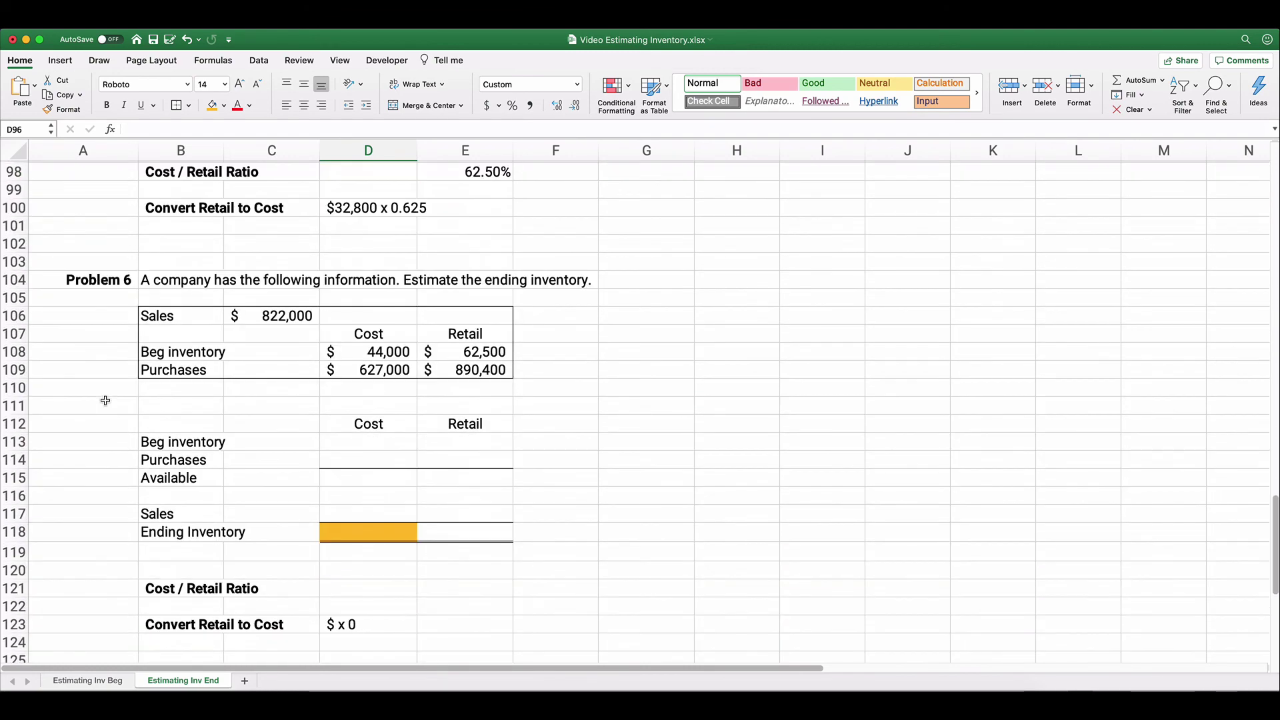
{"action": "scroll", "coordinate": [104, 399], "scroll_direction": "down", "scroll_amount": 2}
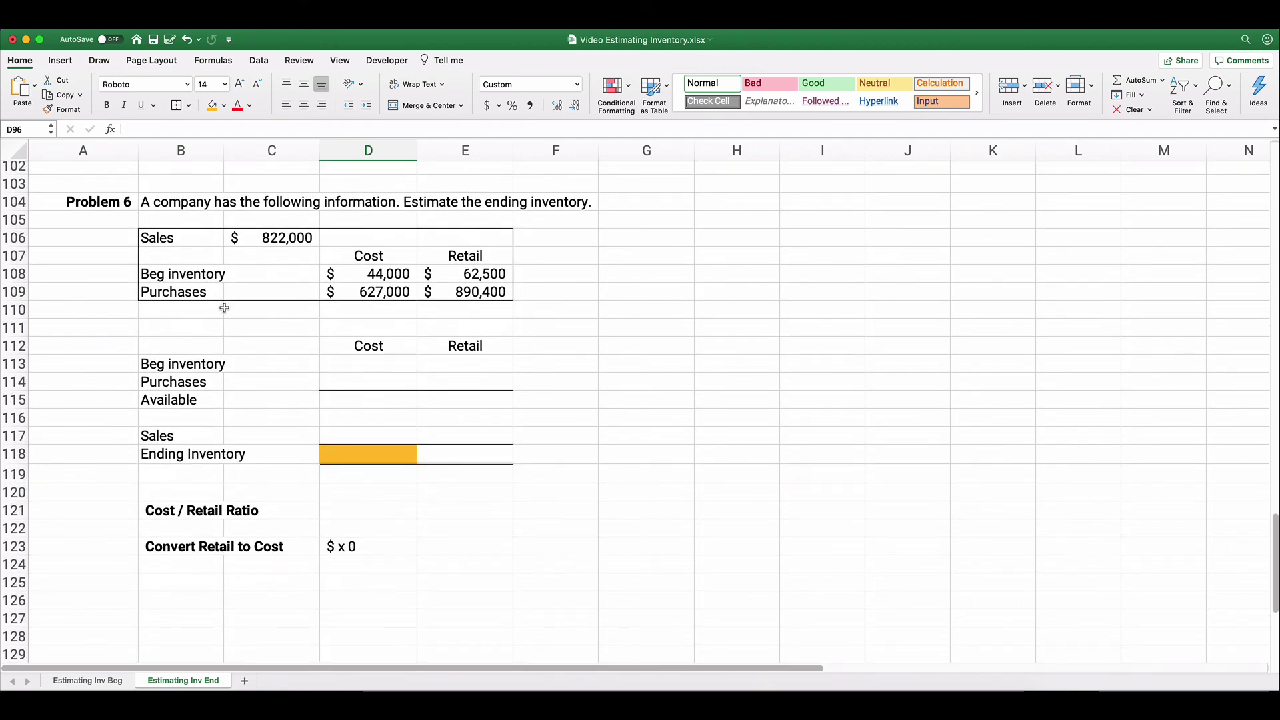
{"action": "left_click", "coordinate": [275, 242]}
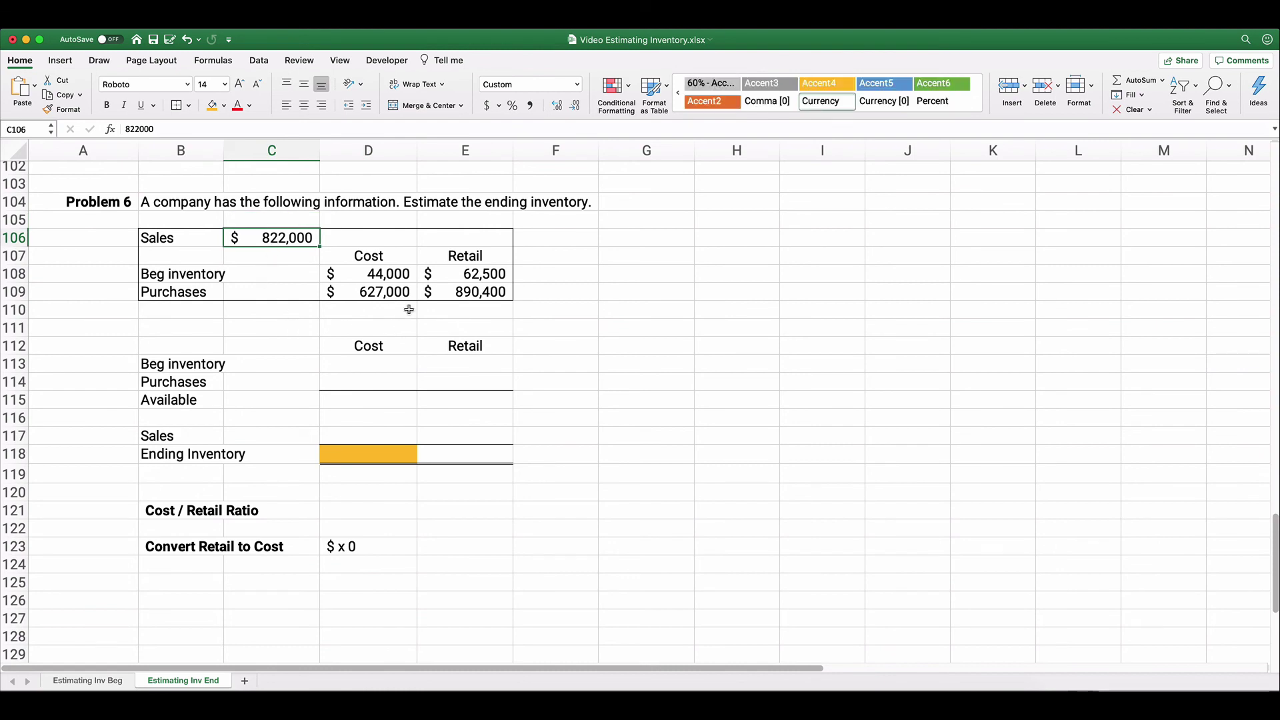
{"action": "left_click_drag", "start_coordinate": [382, 264], "coordinate": [383, 288]}
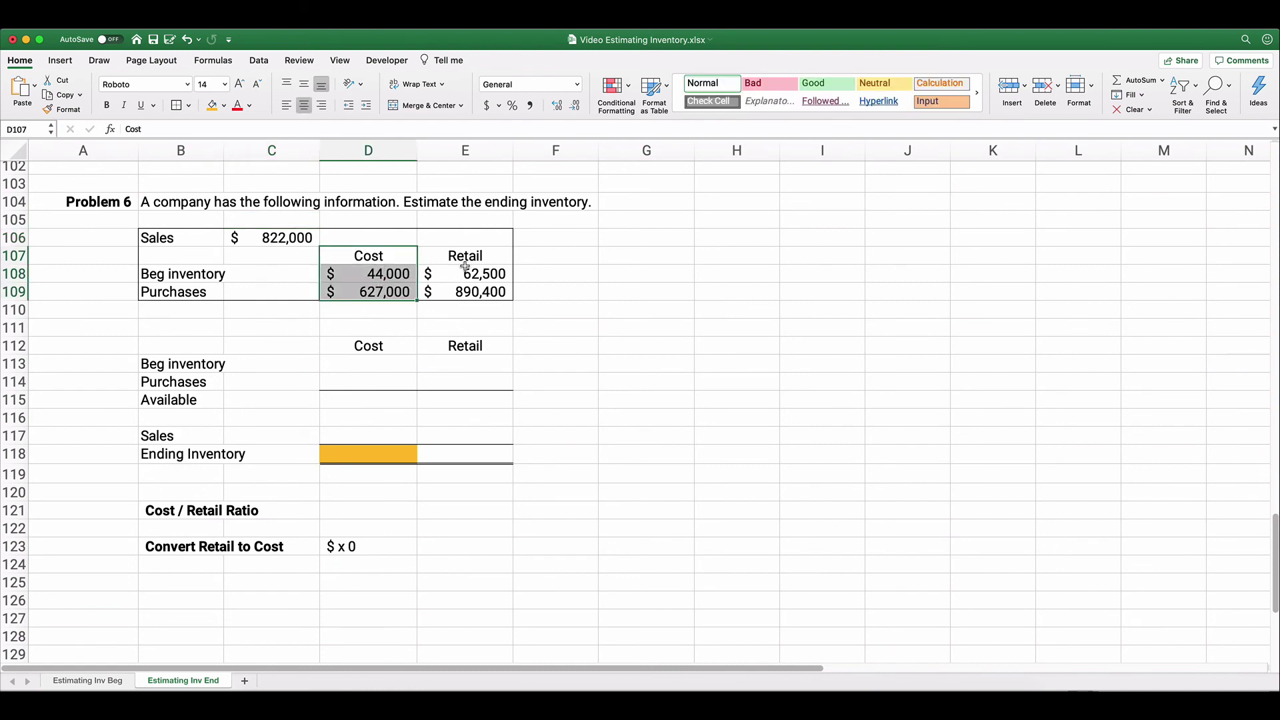
{"action": "left_click_drag", "start_coordinate": [467, 275], "coordinate": [467, 292]}
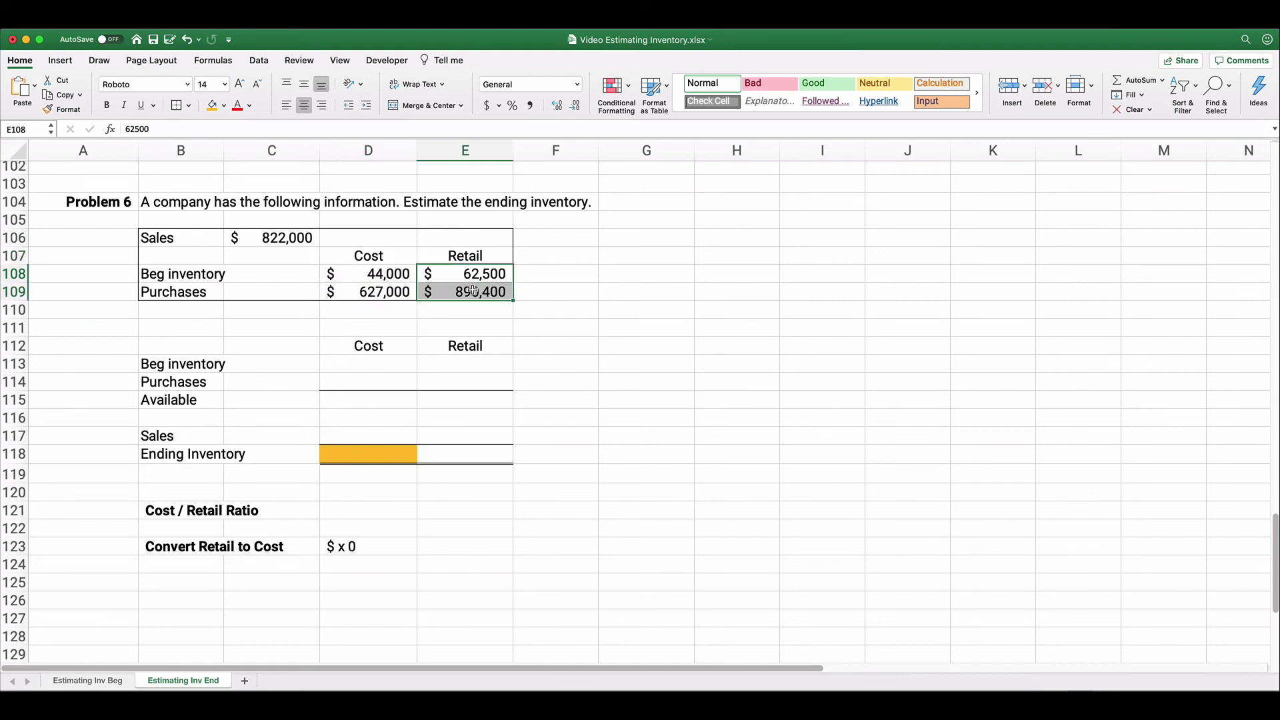
{"action": "left_click", "coordinate": [388, 363]}
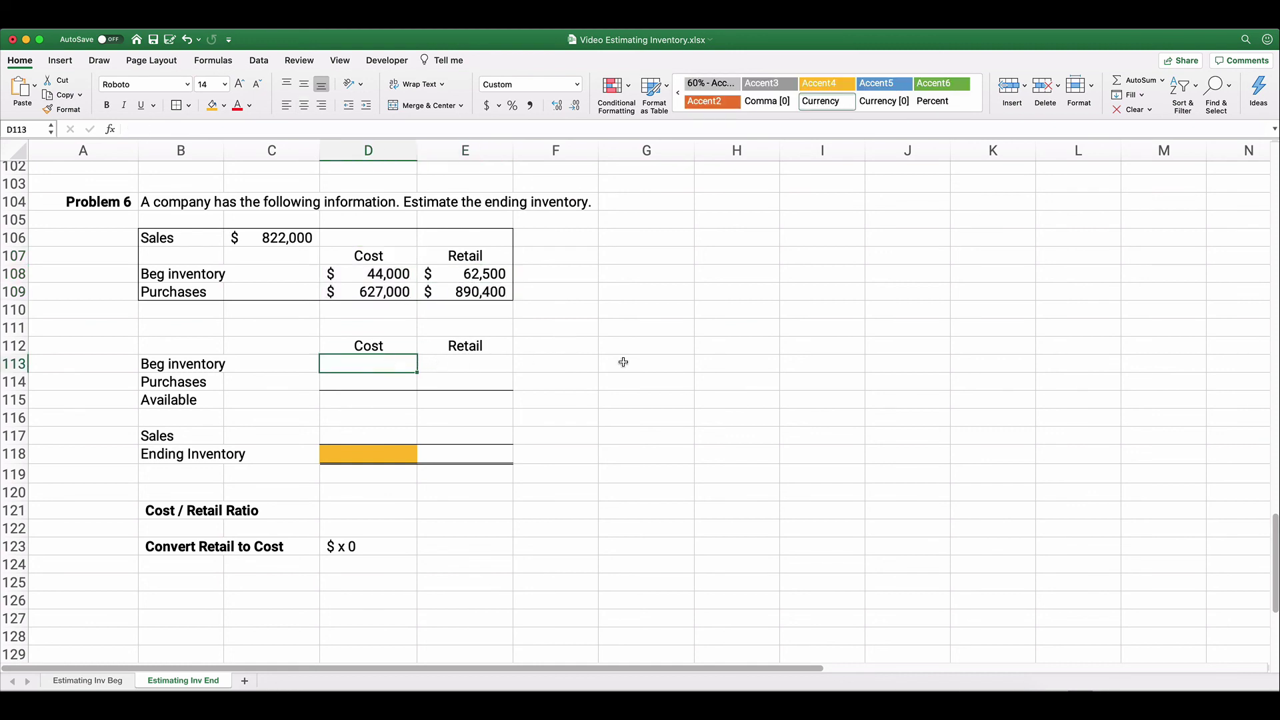
{"action": "type", "text": "44000"}
{"action": "key", "text": "Return"}
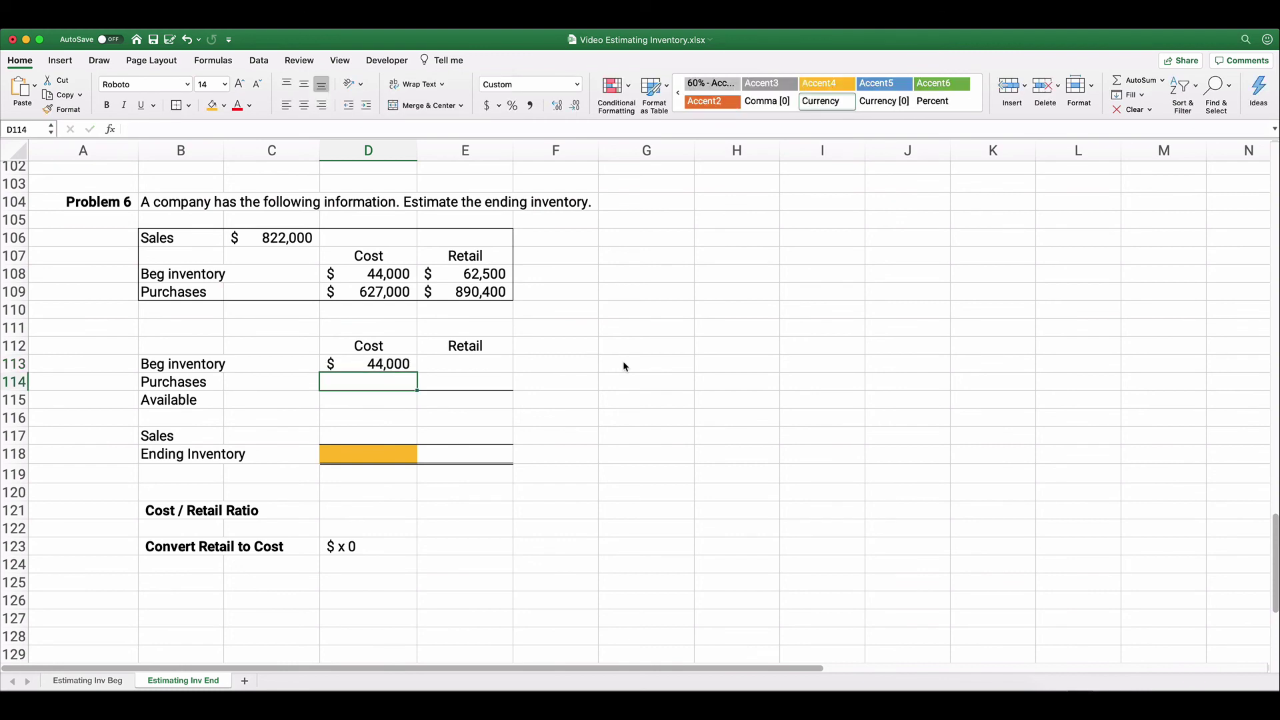
{"action": "type", "text": "627000"}
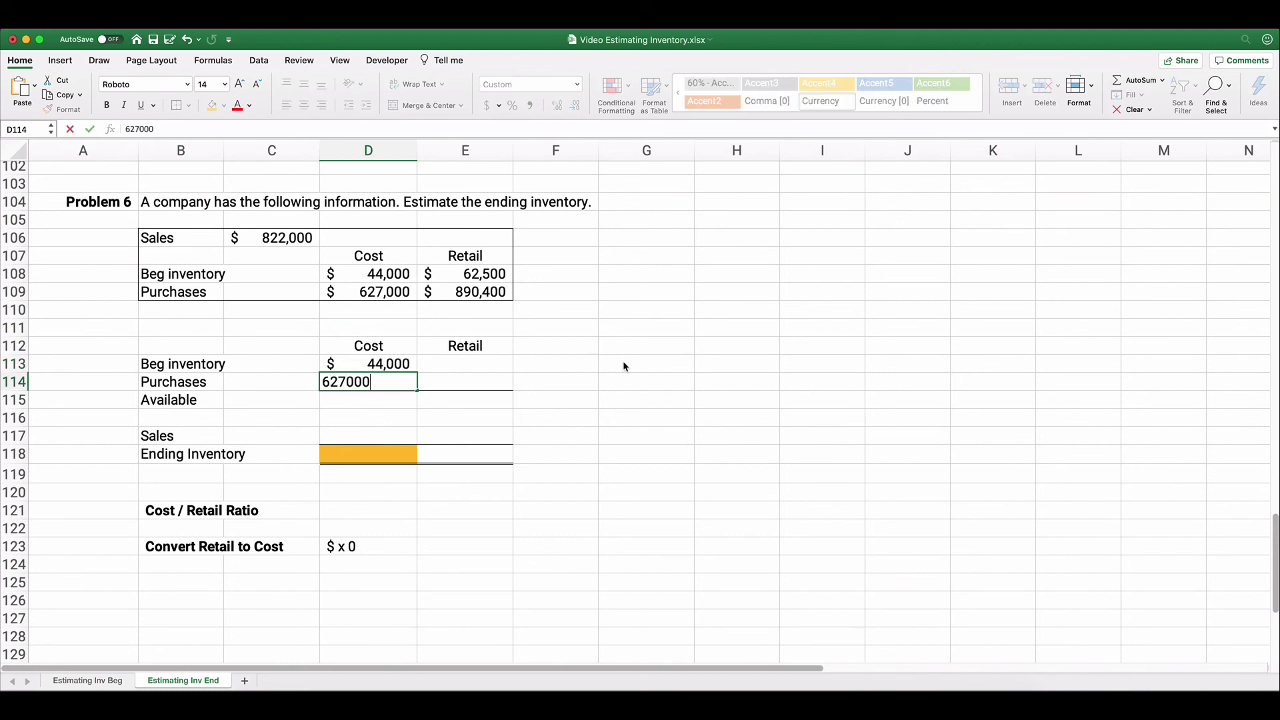
{"action": "key", "text": "Return"}
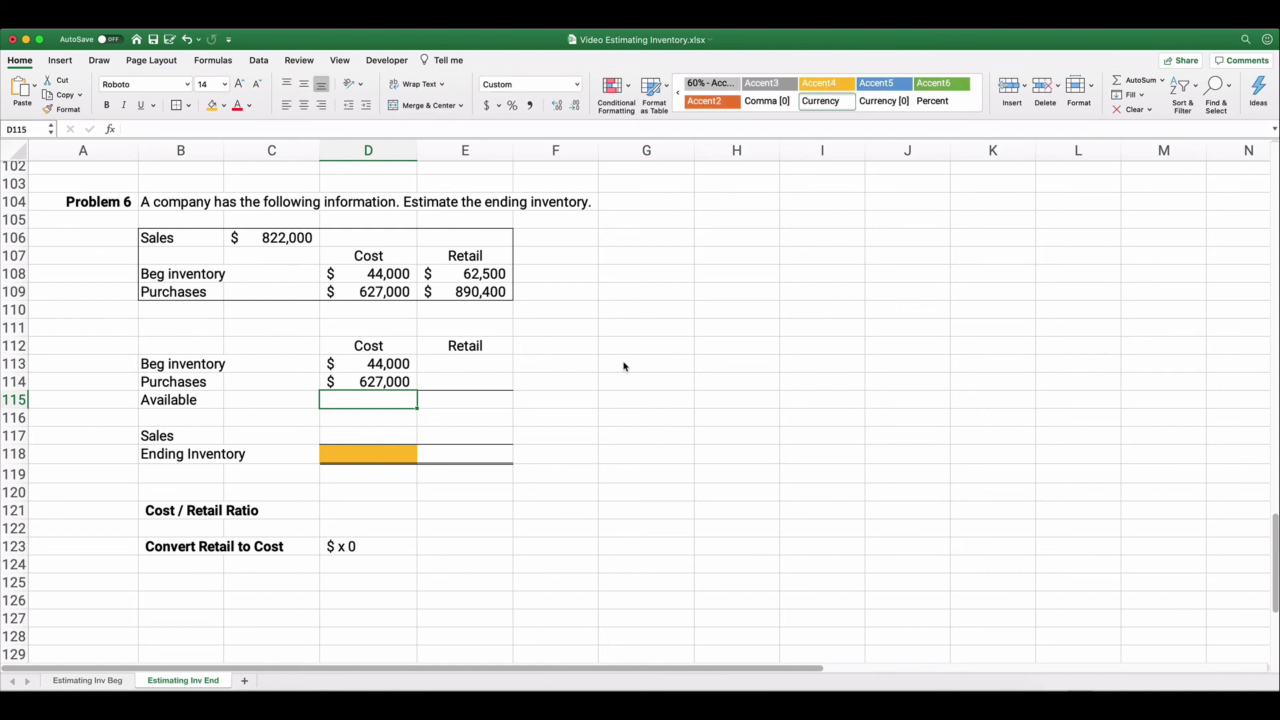
Total Problem 6's available inventory at cost in D115 with an automatic sum of D113:D114.
{"action": "key", "text": "super+shift+t"}
{"action": "key", "text": "super+shift+t"}
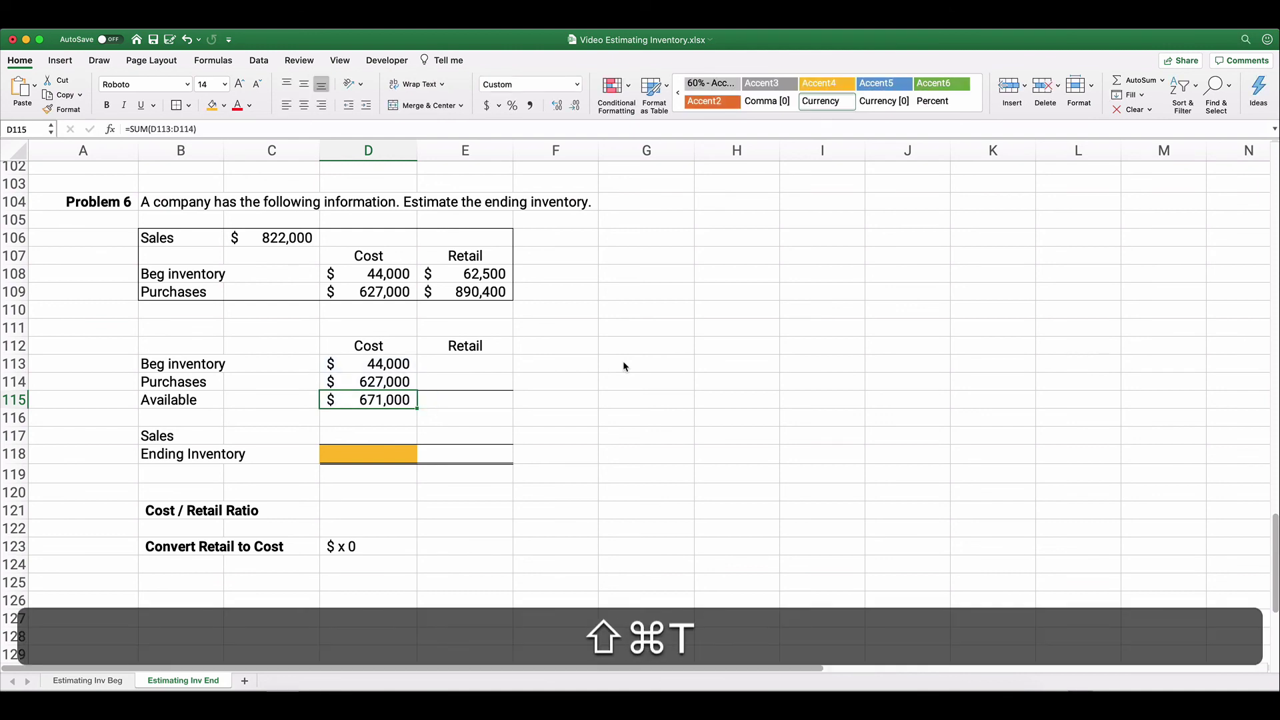
{"action": "left_click", "coordinate": [688, 376]}
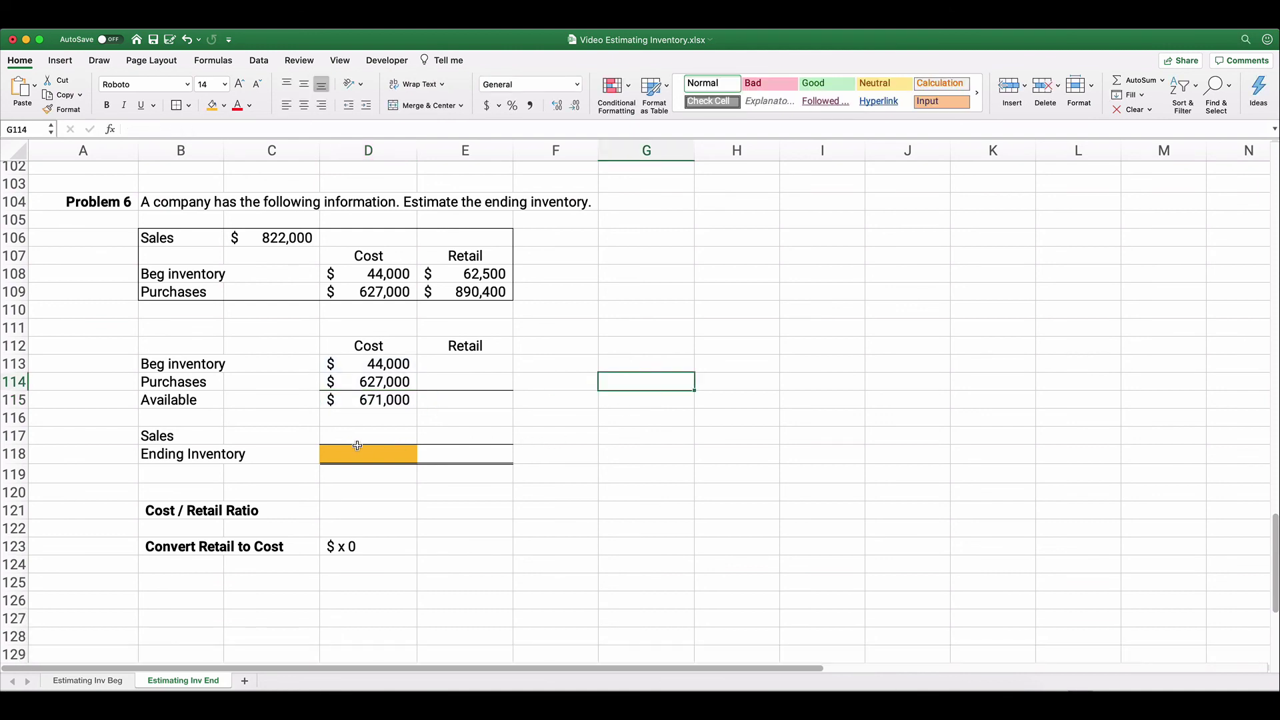
{"action": "left_click", "coordinate": [379, 404]}
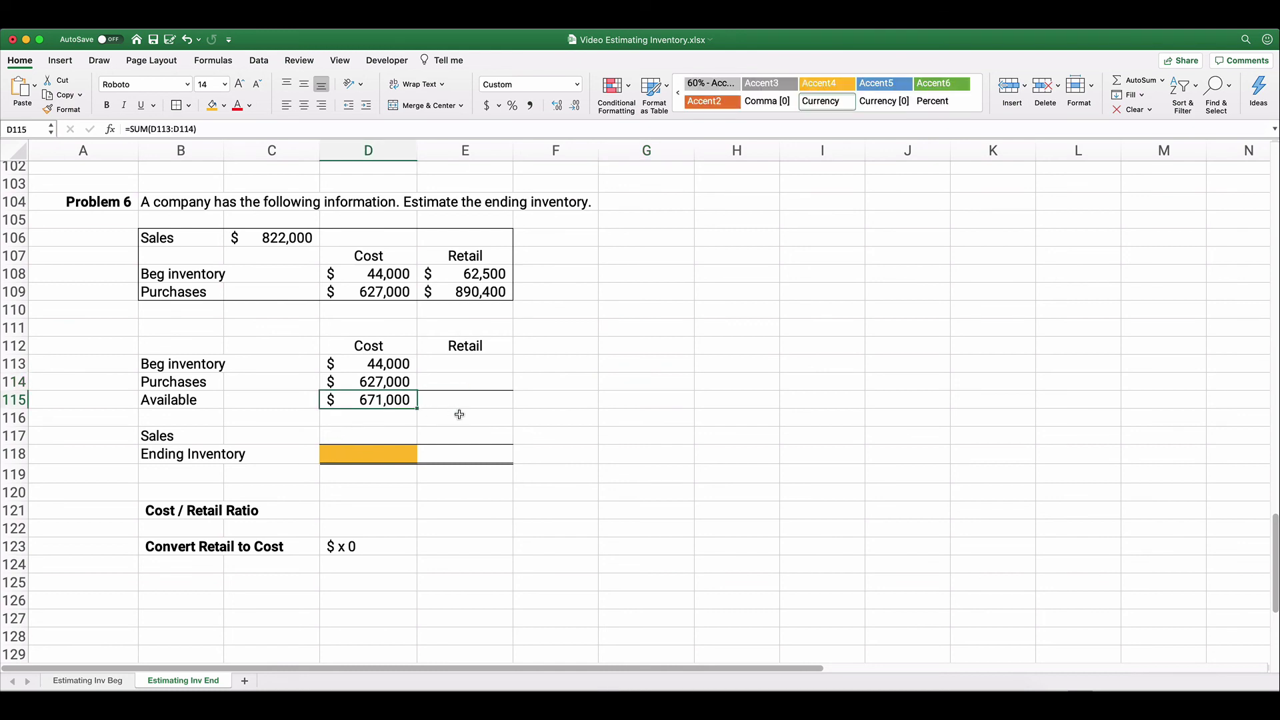
Enter Problem 6's beginning inventory of 62500 in E113 and purchases of 890400 in E114 of the Retail column.
{"action": "left_click", "coordinate": [456, 364]}
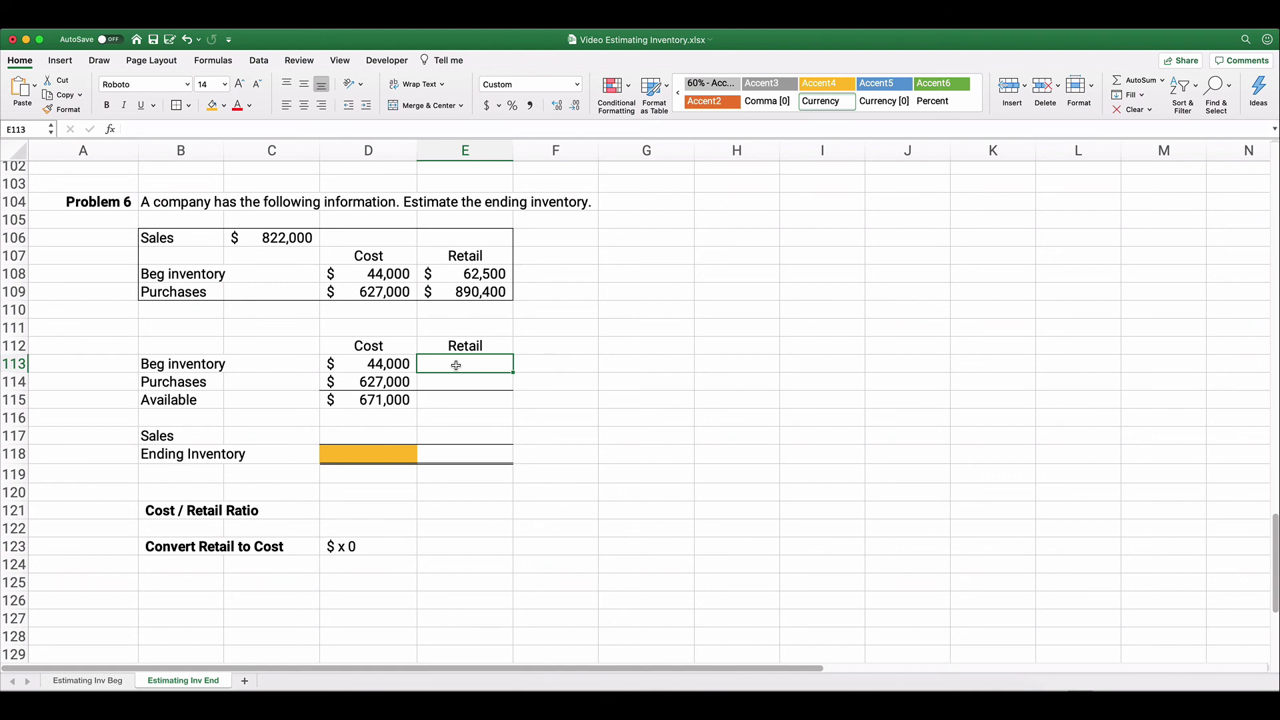
{"action": "type", "text": "62500"}
{"action": "key", "text": "Return"}
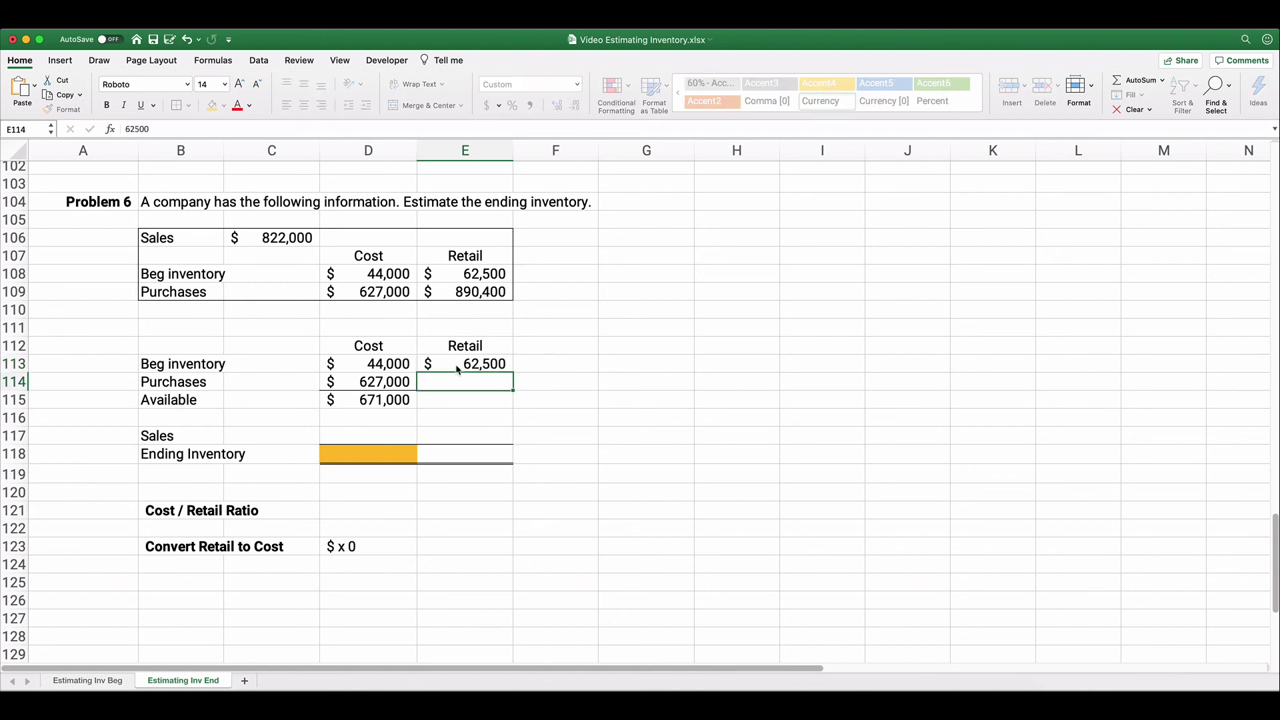
{"action": "type", "text": "890400"}
{"action": "key", "text": "Return"}
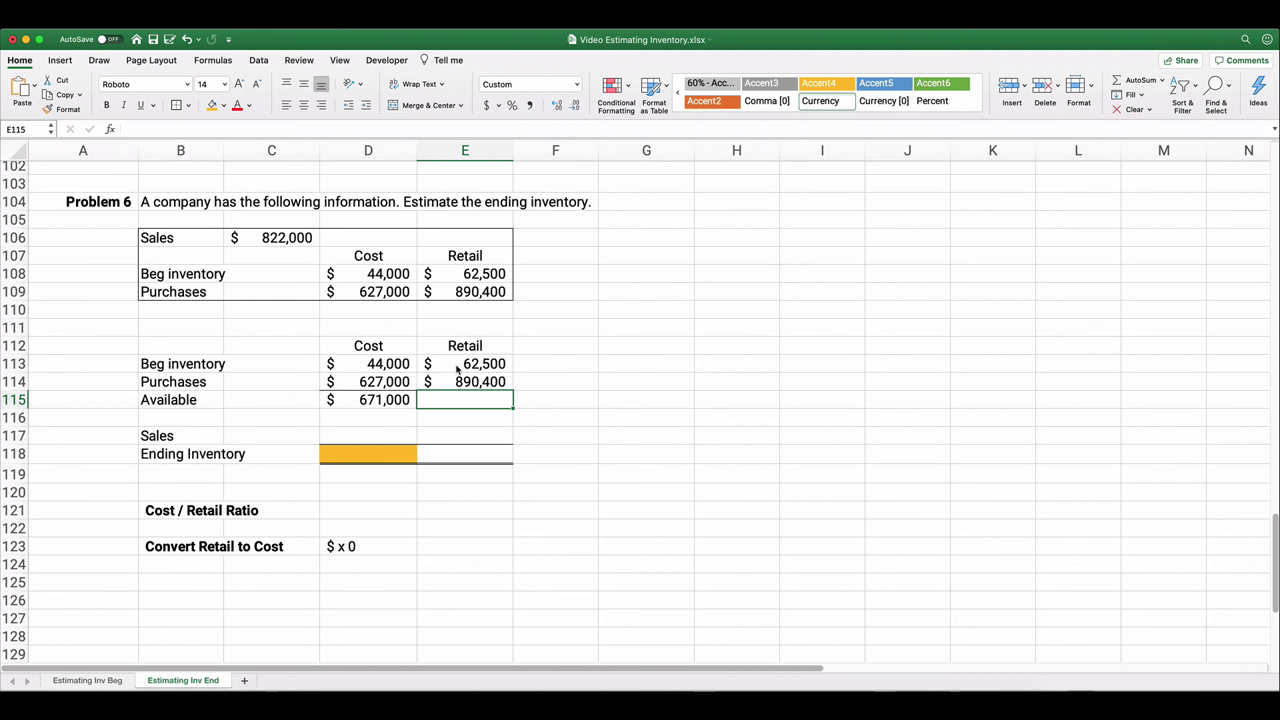
Total the available inventory at retail in E115 with an automatic sum and enter sales of 822000 in E117.
{"action": "key", "text": "super+shift+t"}
{"action": "left_click", "coordinate": [456, 431]}
{"action": "type", "text": "822000"}
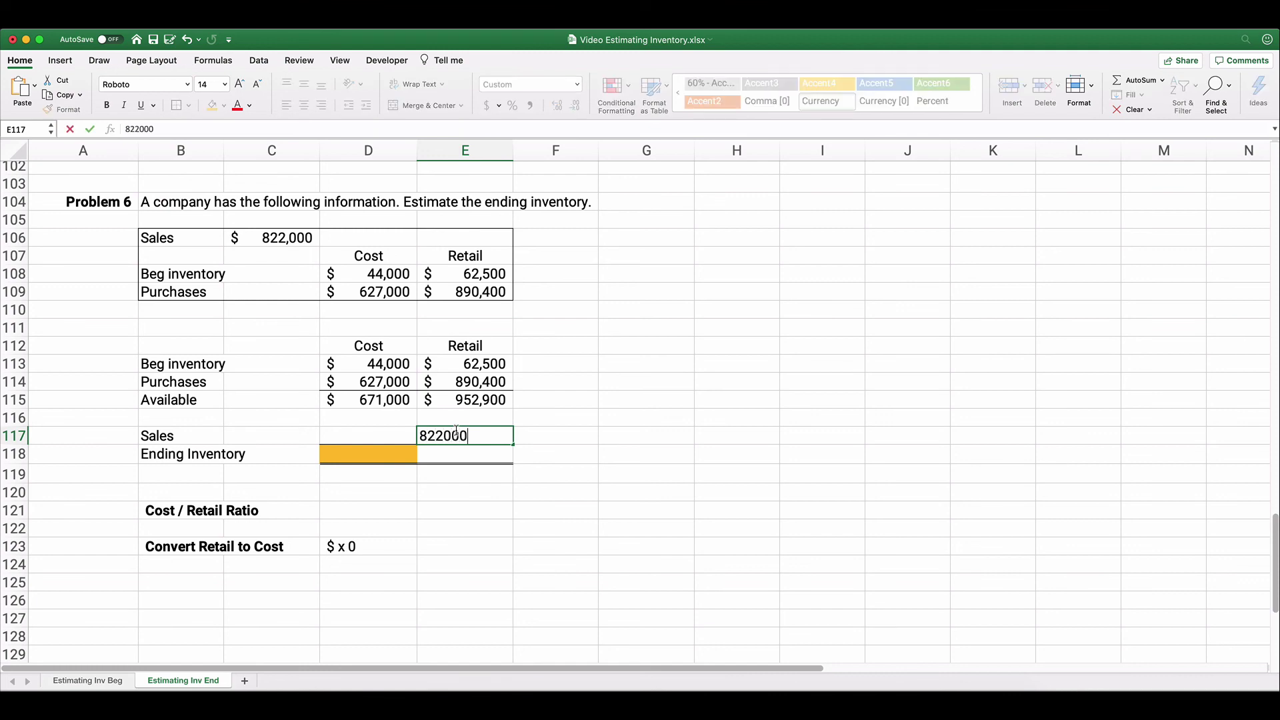
{"action": "key", "text": "Return"}
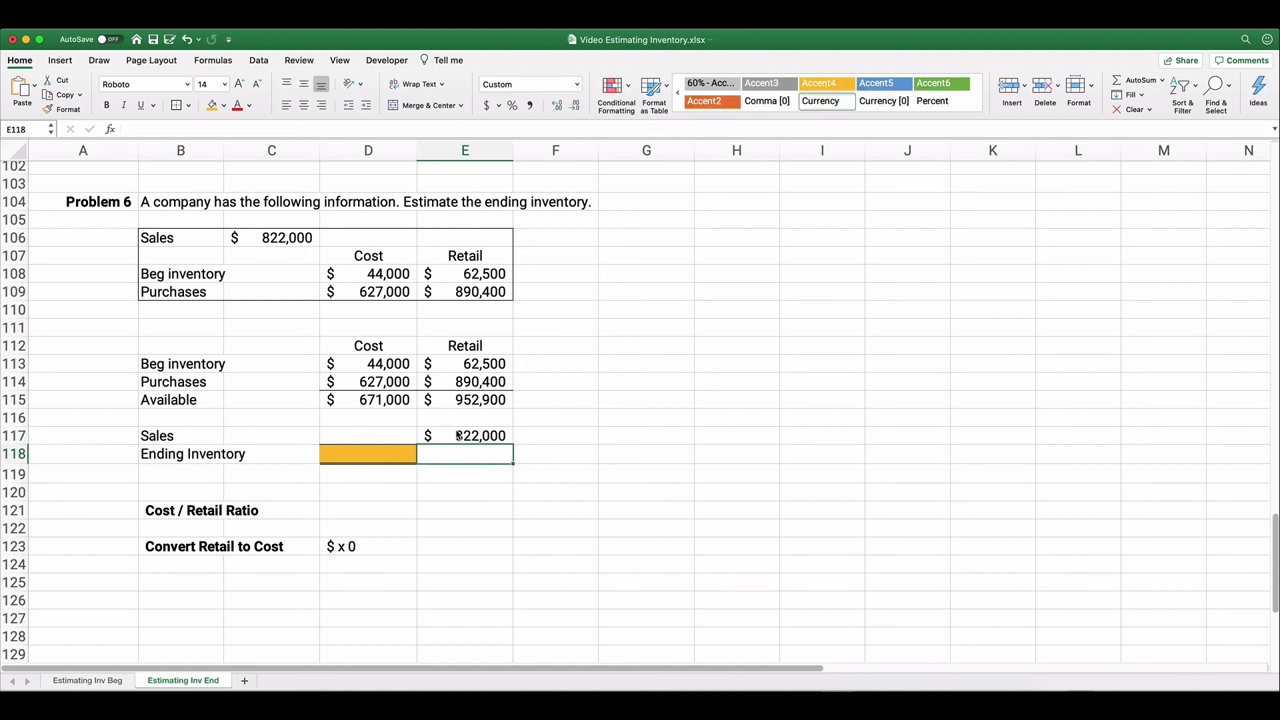
Calculate Problem 6's ending inventory at retail in E118 as available inventory minus sales (=E115-E117).
{"action": "type", "text": "="}
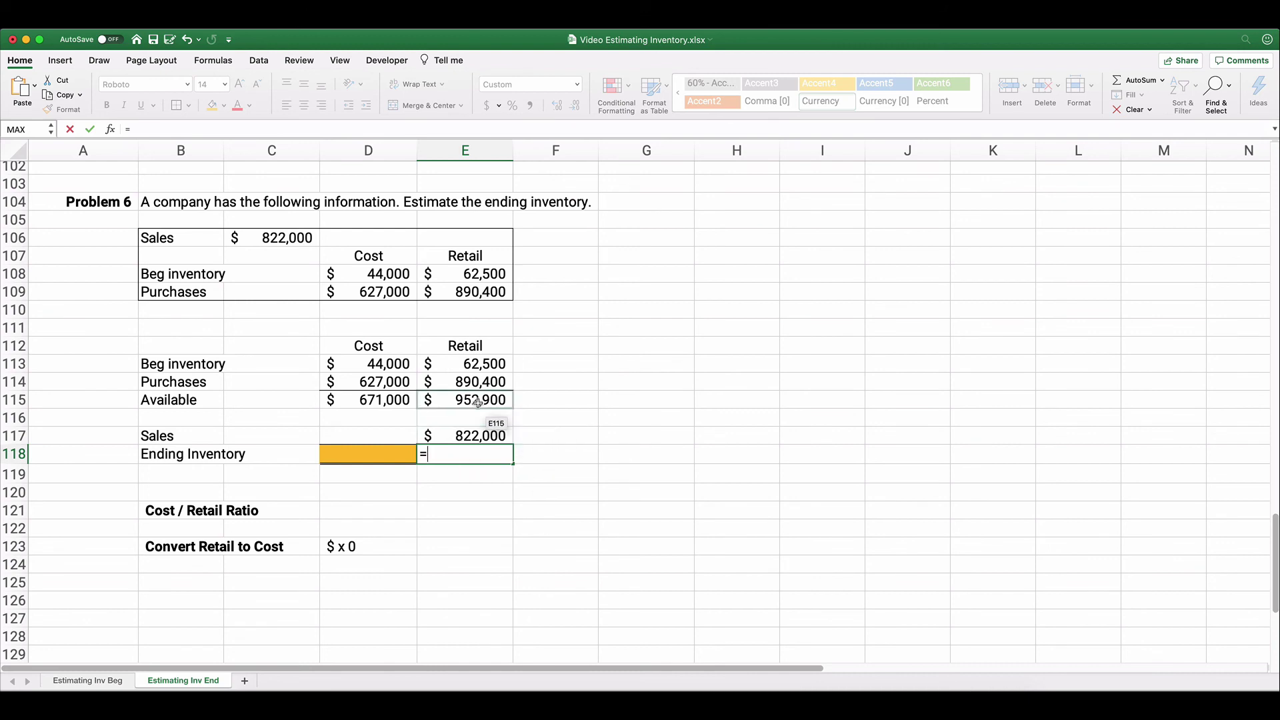
{"action": "left_click", "coordinate": [478, 402]}
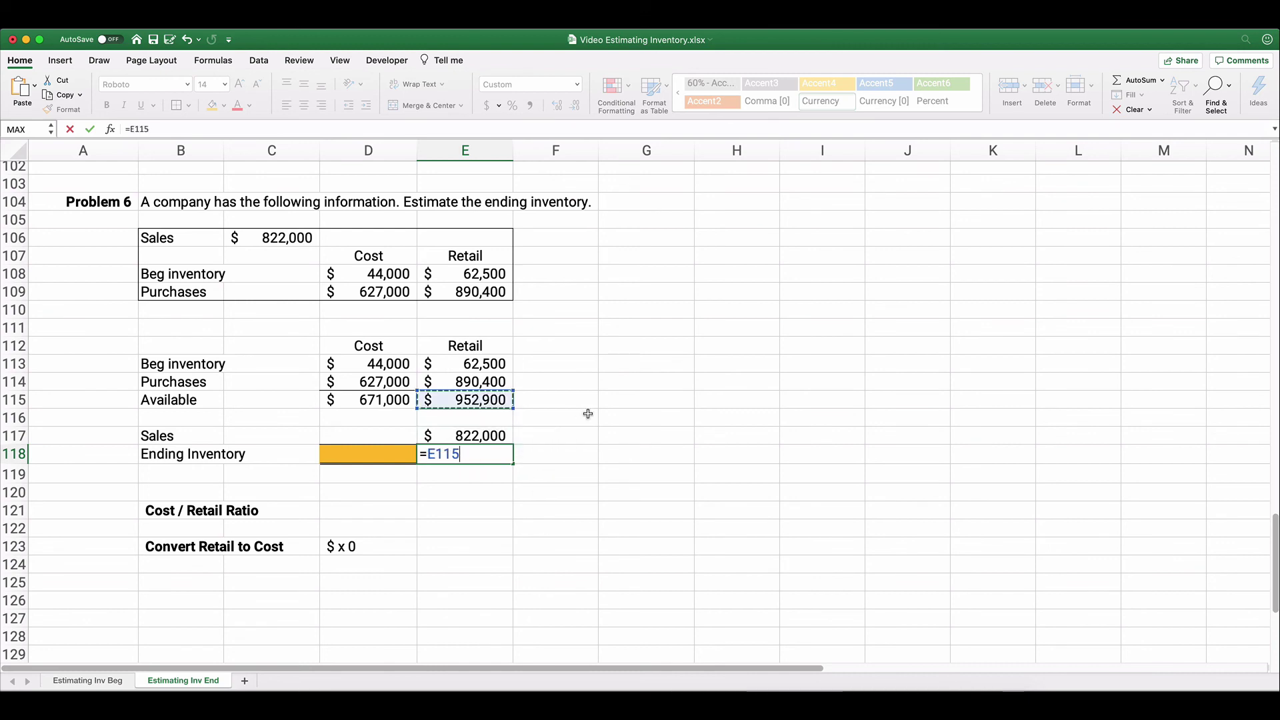
{"action": "type", "text": "-"}
{"action": "left_click", "coordinate": [461, 437]}
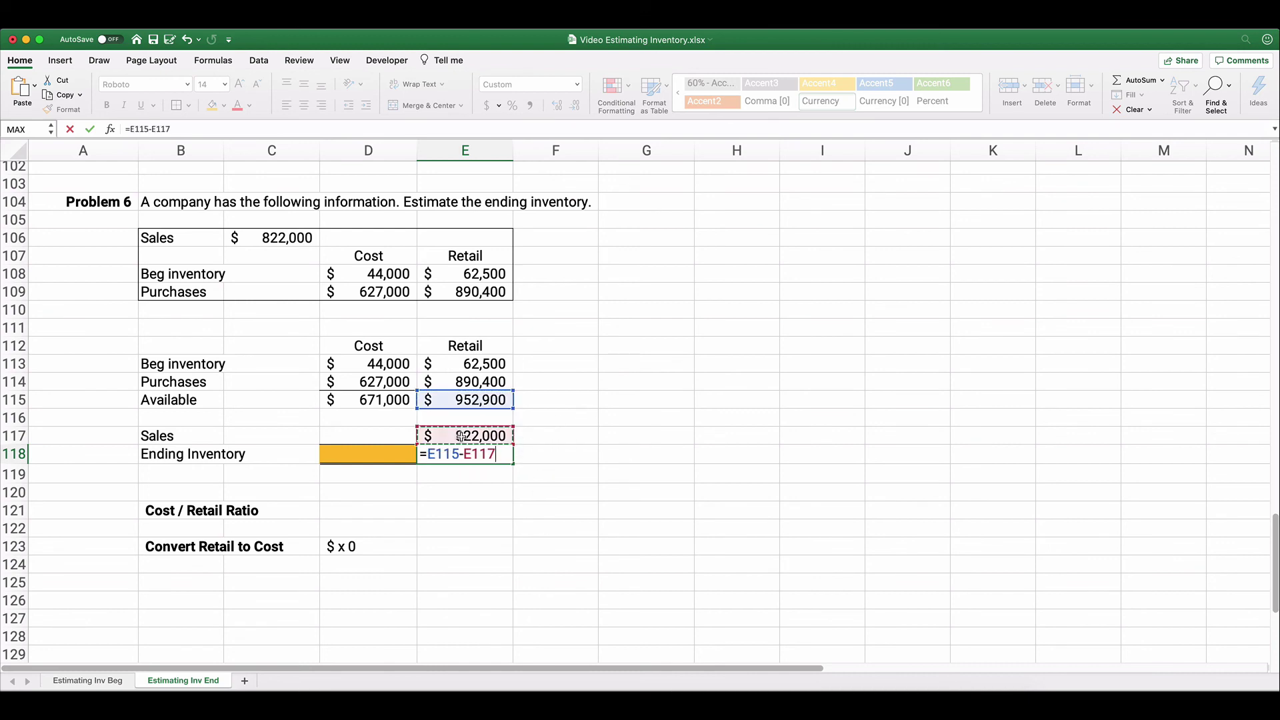
{"action": "key", "text": "Return"}
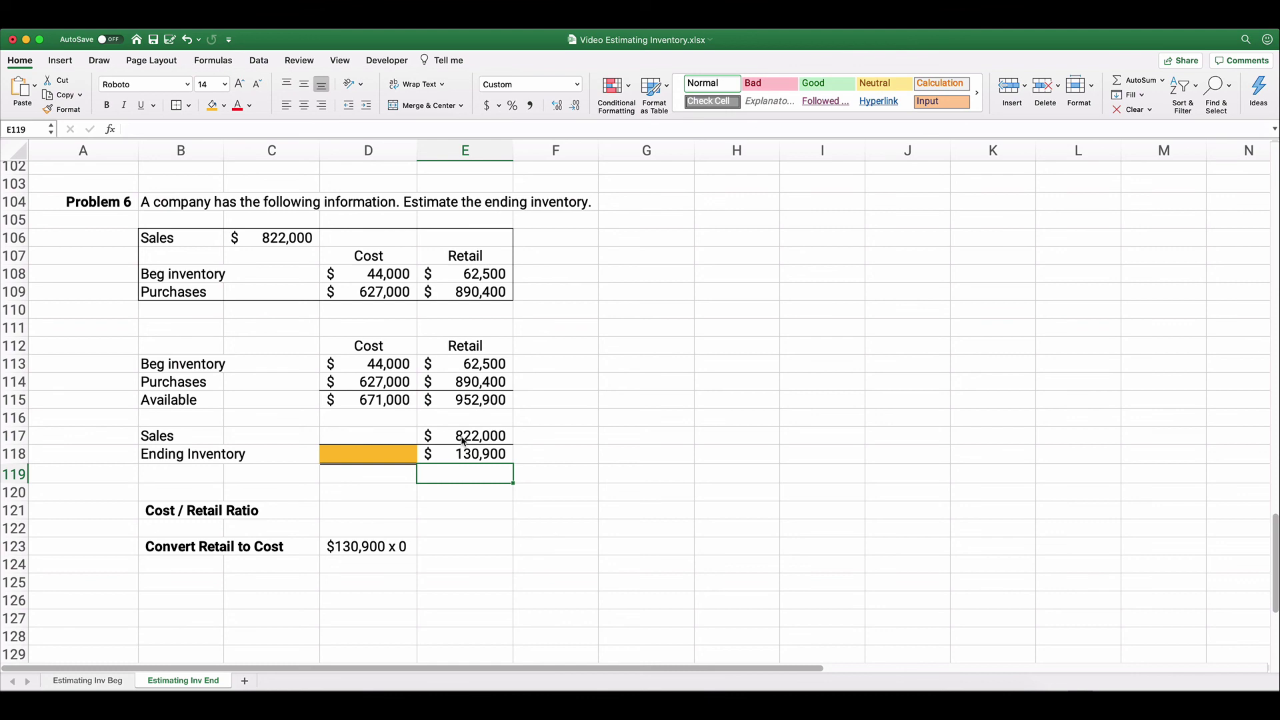
Calculate Problem 6's Cost / Retail Ratio in E121 by dividing available inventory at cost by available inventory at retail (=D115/E115).
{"action": "left_click", "coordinate": [443, 509]}
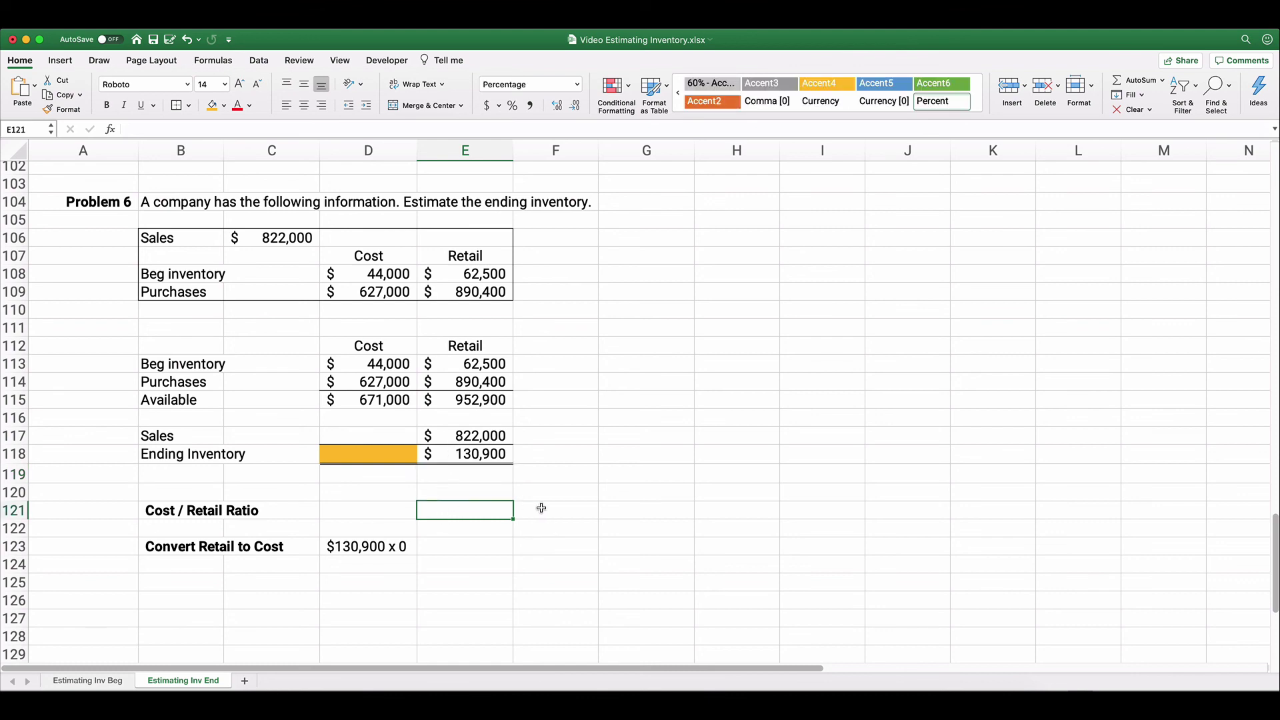
{"action": "type", "text": "="}
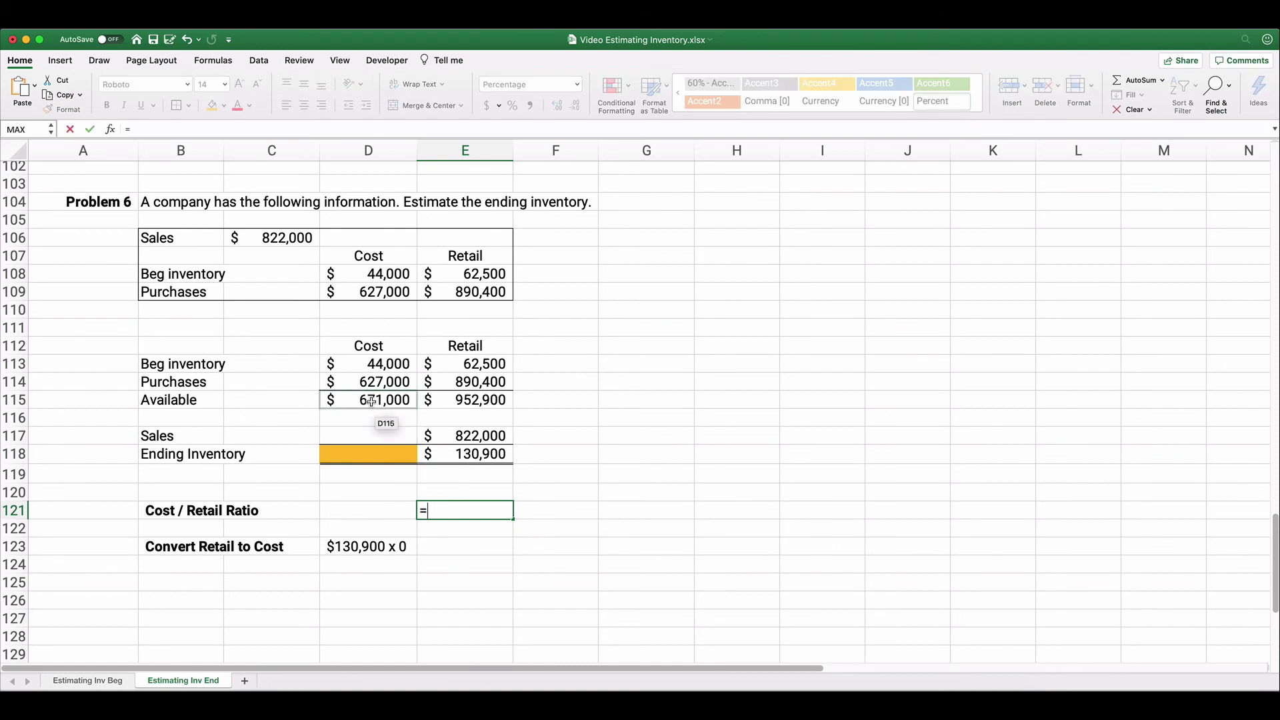
{"action": "left_click", "coordinate": [371, 400]}
{"action": "type", "text": "/"}
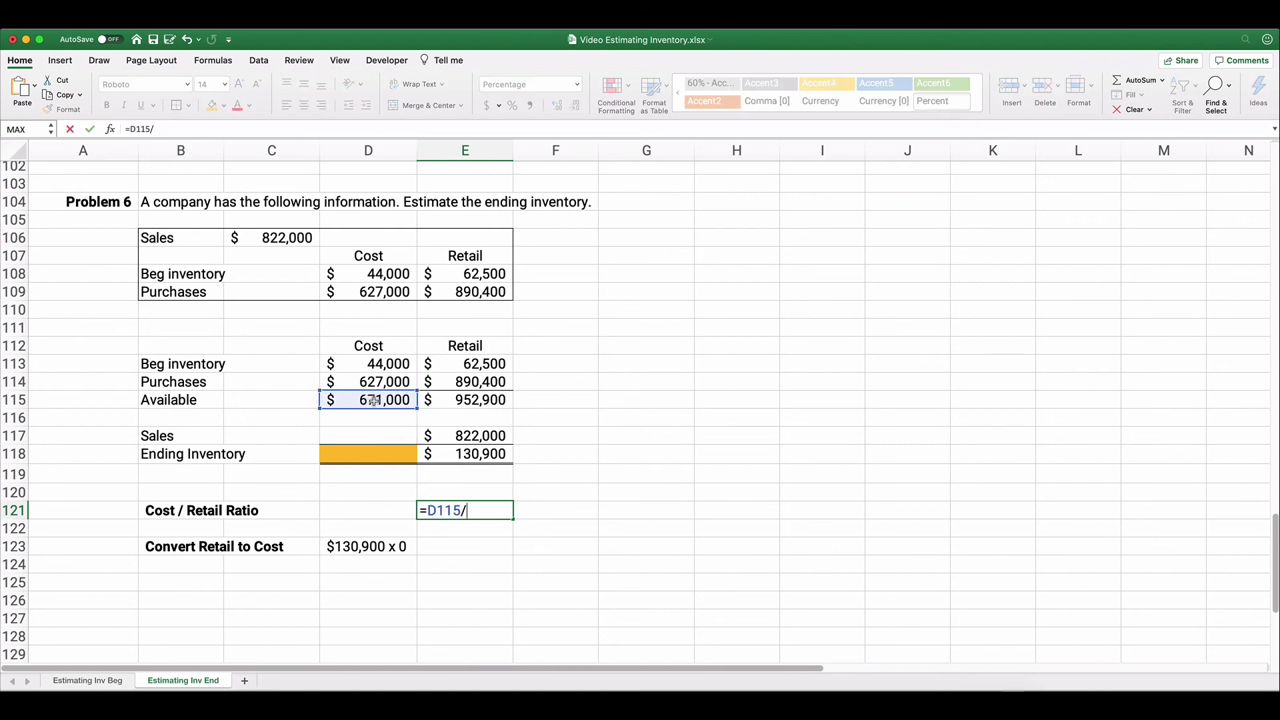
{"action": "left_click", "coordinate": [472, 400]}
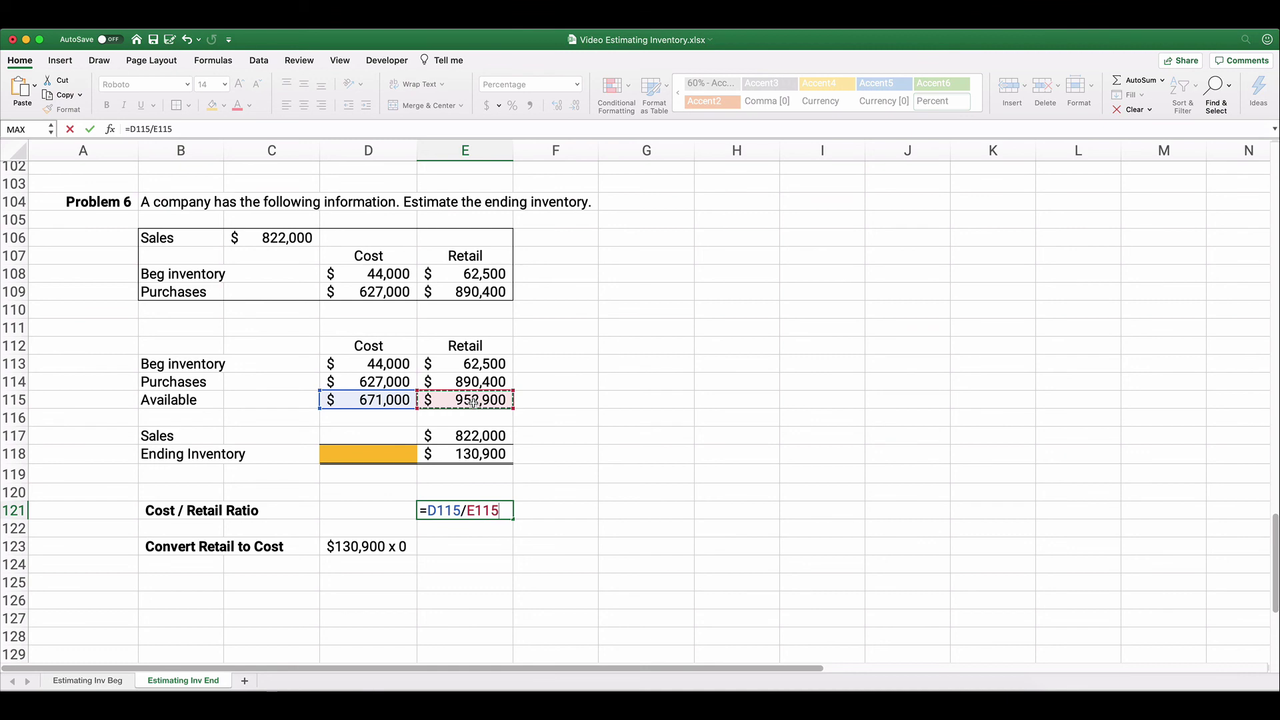
{"action": "key", "text": "Return"}
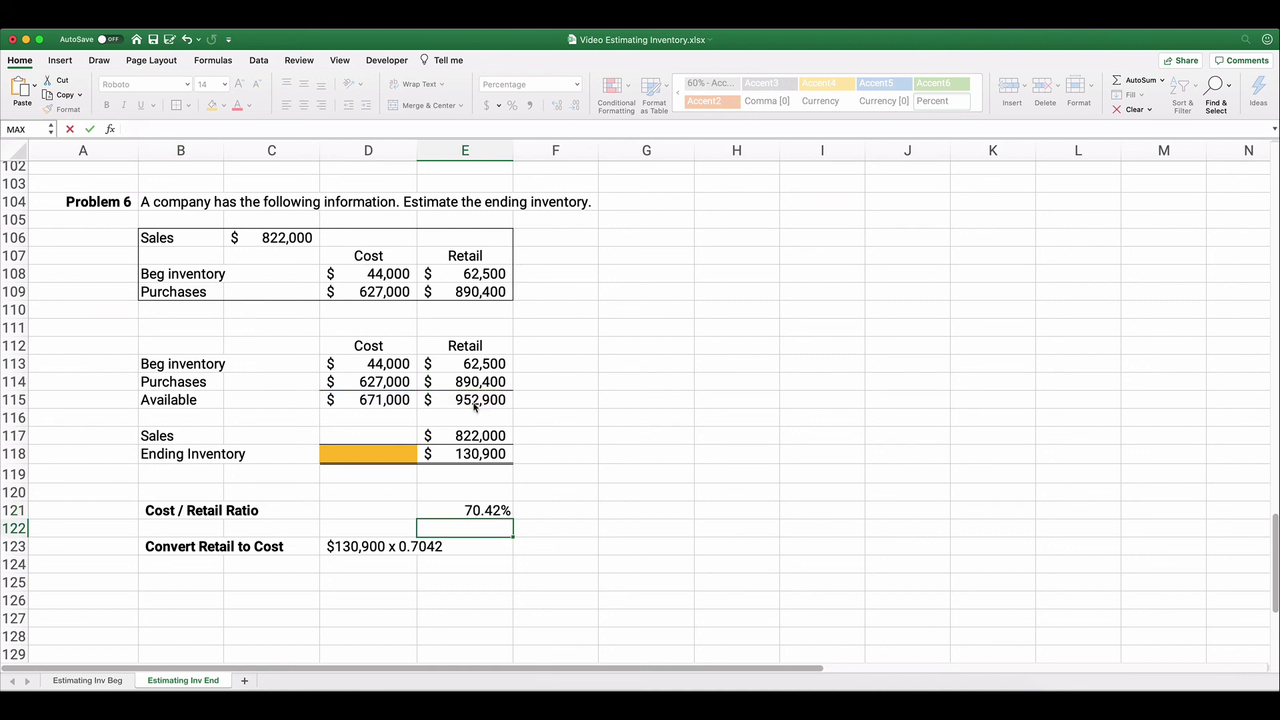
Display Problem 6's Cost / Retail Ratio in E121 as a comma-style number, extending it to at least five decimals and trimming it back.
{"action": "left_click", "coordinate": [467, 510]}
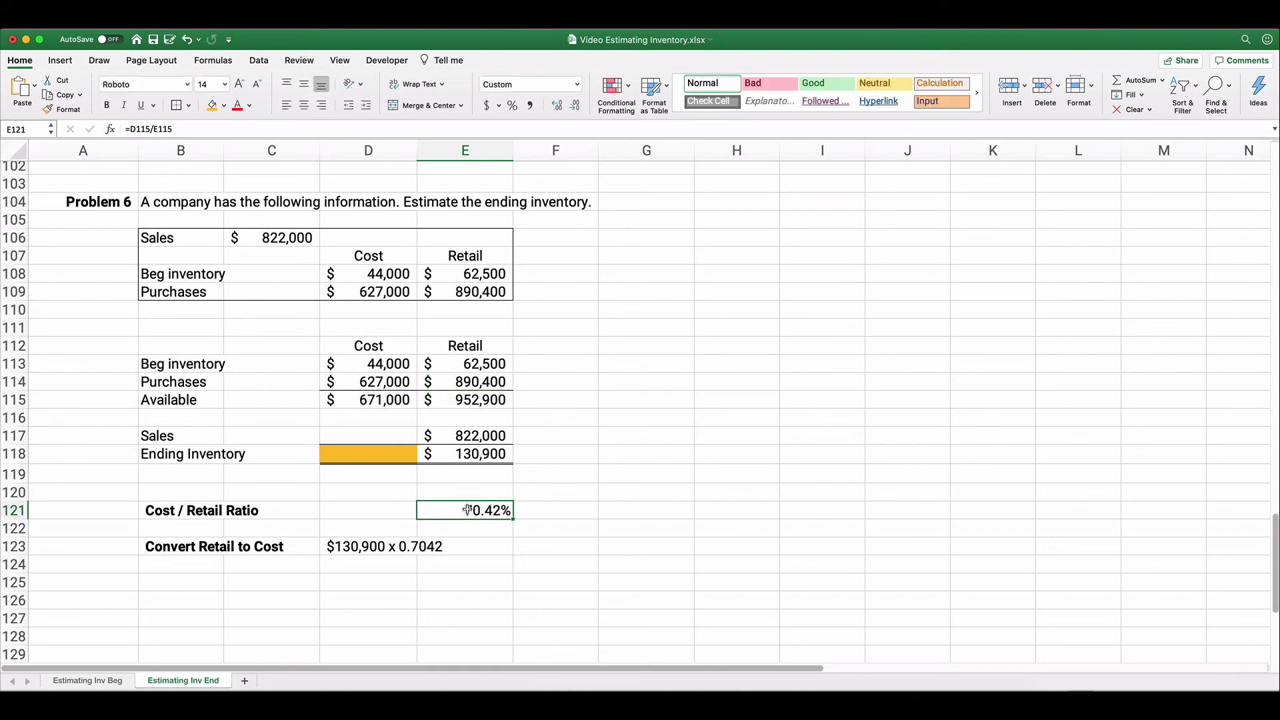
{"action": "left_click", "coordinate": [529, 106]}
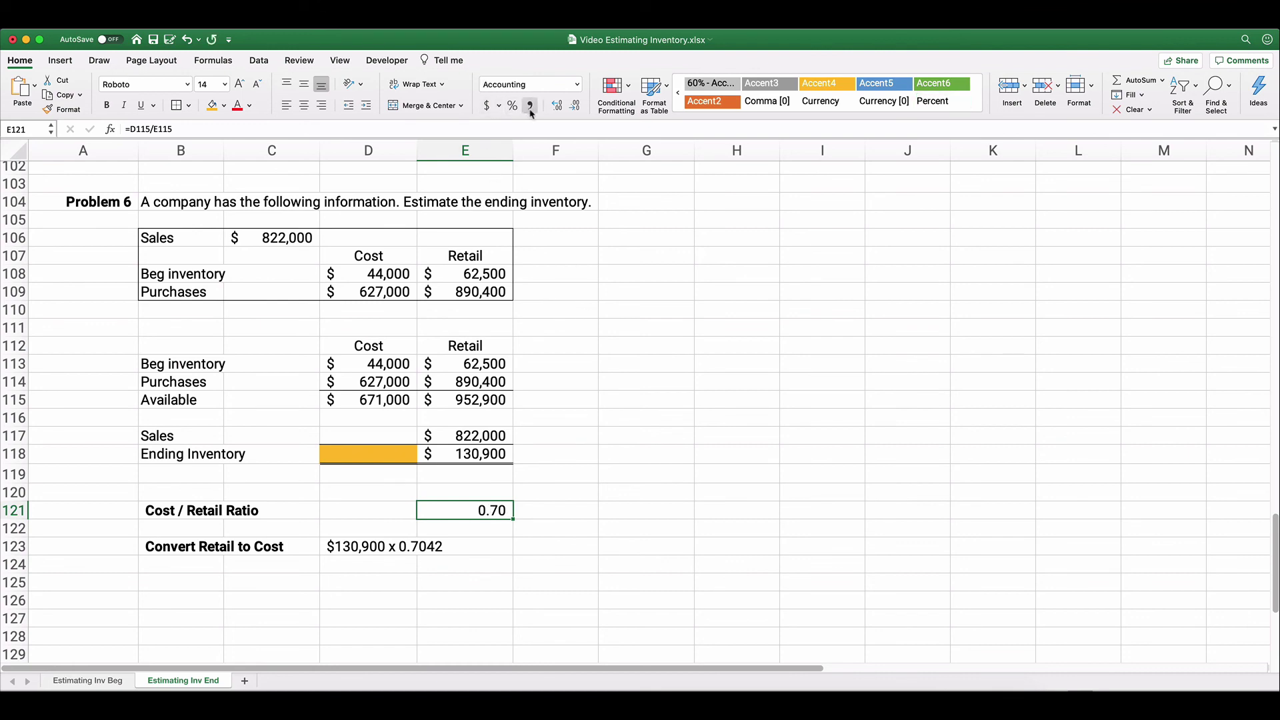
{"action": "left_click", "coordinate": [557, 110]}
{"action": "left_click", "coordinate": [557, 110]}
{"action": "left_click", "coordinate": [557, 110]}
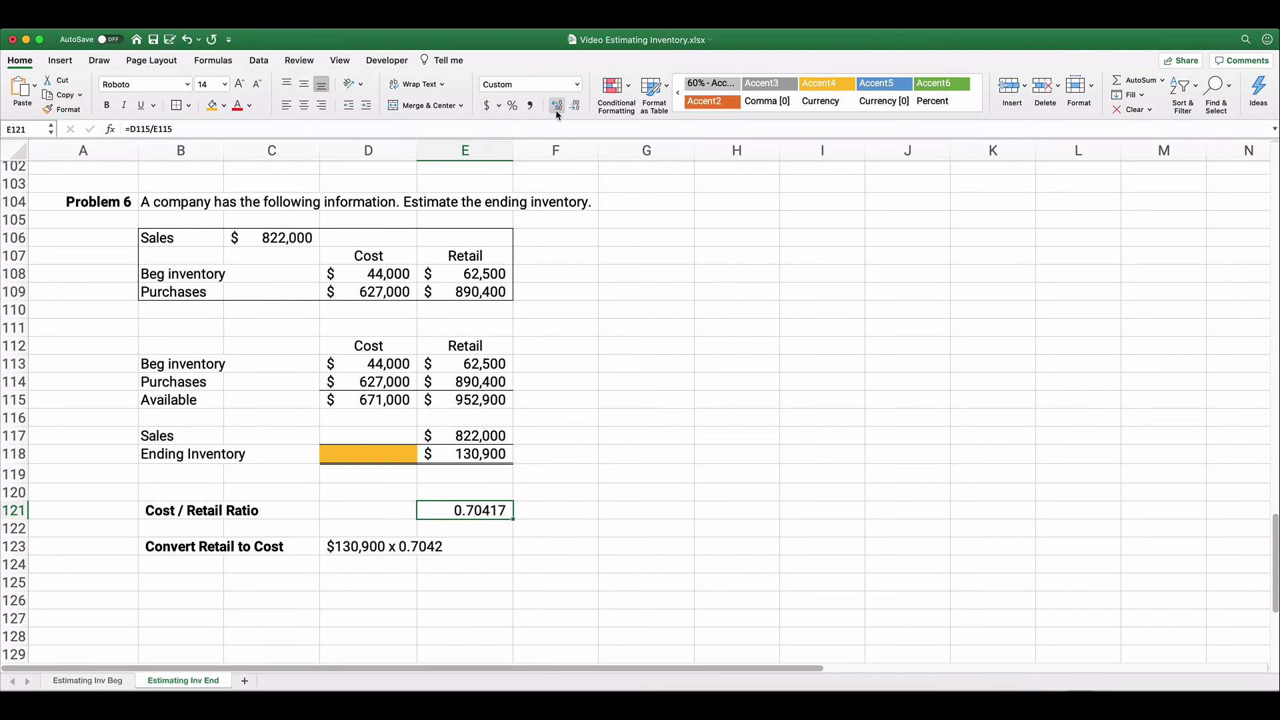
{"action": "left_click", "coordinate": [557, 110]}
{"action": "left_click", "coordinate": [556, 110]}
{"action": "left_click", "coordinate": [573, 107]}
{"action": "left_click", "coordinate": [573, 107]}
{"action": "left_click", "coordinate": [573, 107]}
Format the Cost / Retail Ratio in E121 as a percentage with two decimal places.
{"action": "left_click", "coordinate": [512, 107]}
{"action": "left_click", "coordinate": [557, 106]}
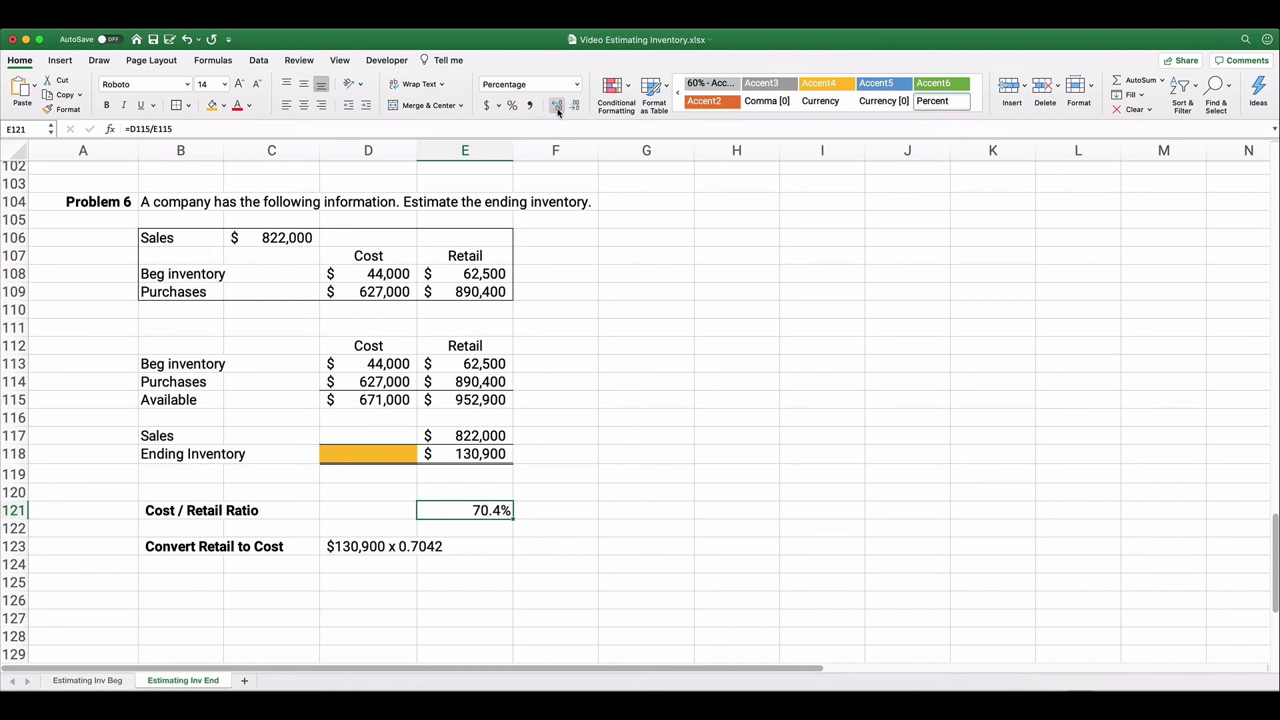
{"action": "left_click", "coordinate": [557, 105]}
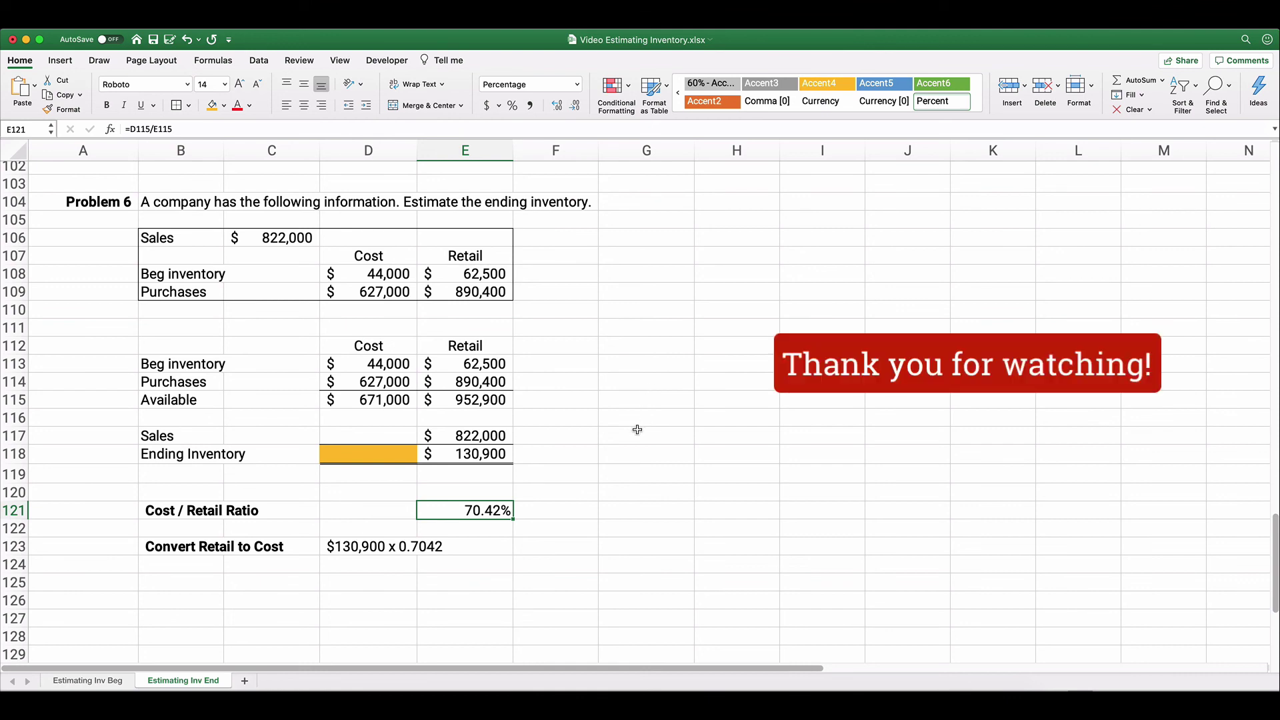
Calculate Problem 6's ending inventory at cost in D118 as ending inventory at retail times the Cost / Retail Ratio (=E118*E121).
{"action": "left_click", "coordinate": [382, 511]}
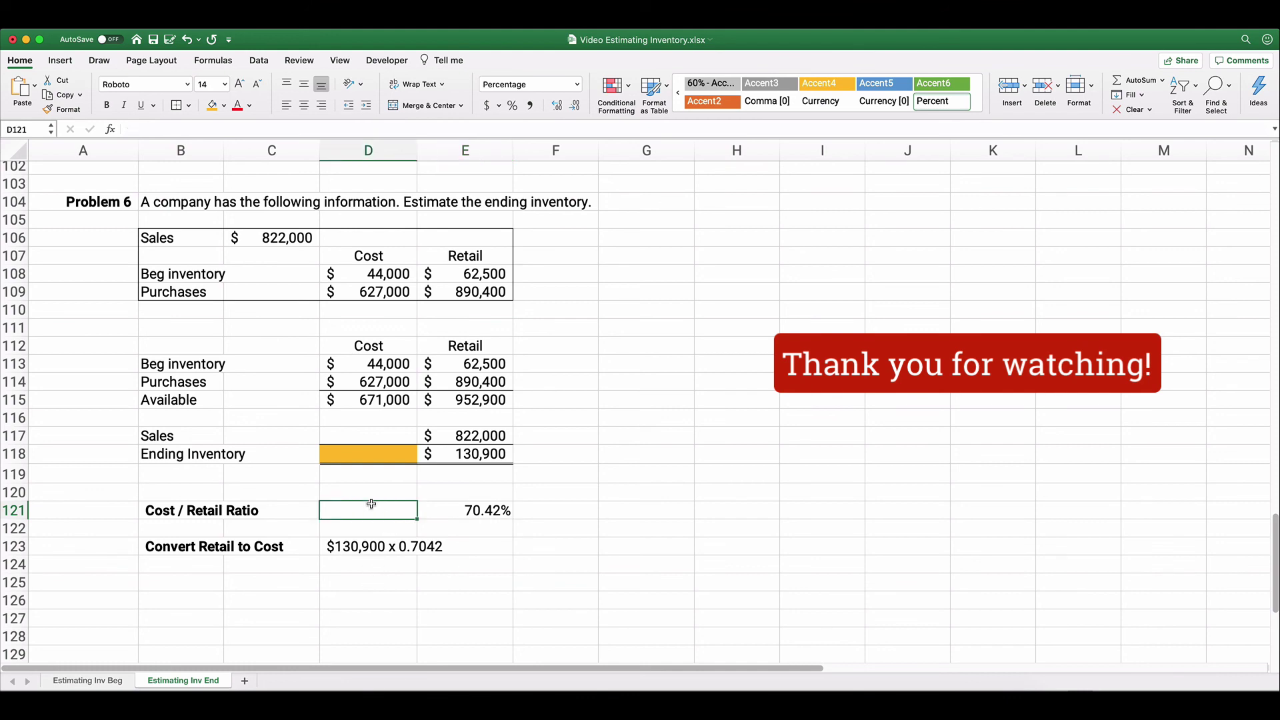
{"action": "left_click", "coordinate": [380, 457]}
{"action": "type", "text": "="}
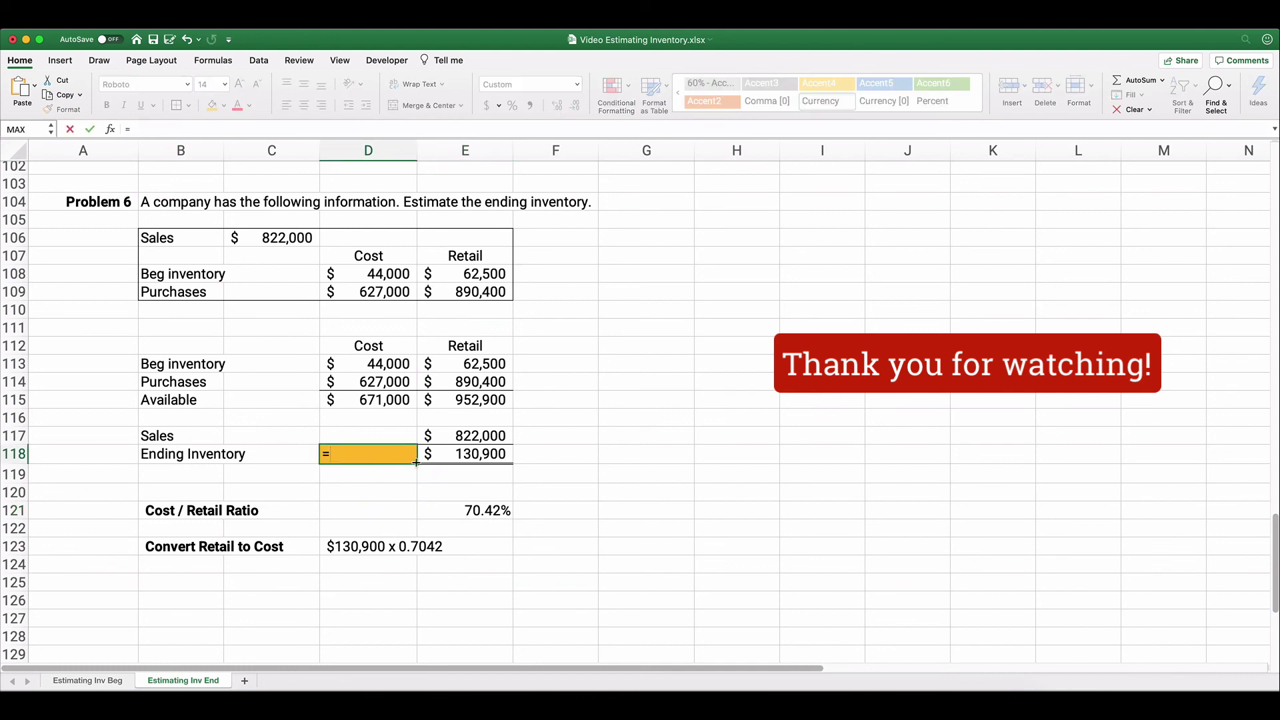
{"action": "left_click", "coordinate": [452, 458]}
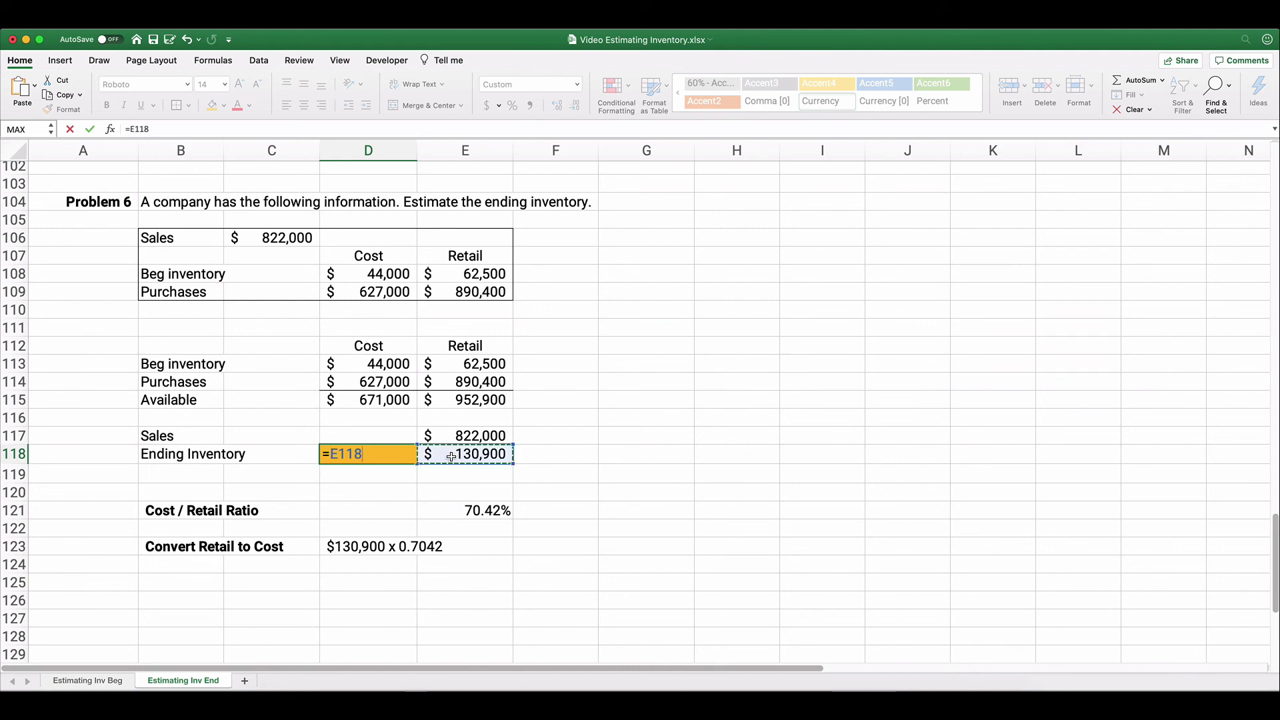
{"action": "type", "text": "*"}
{"action": "left_click", "coordinate": [475, 511]}
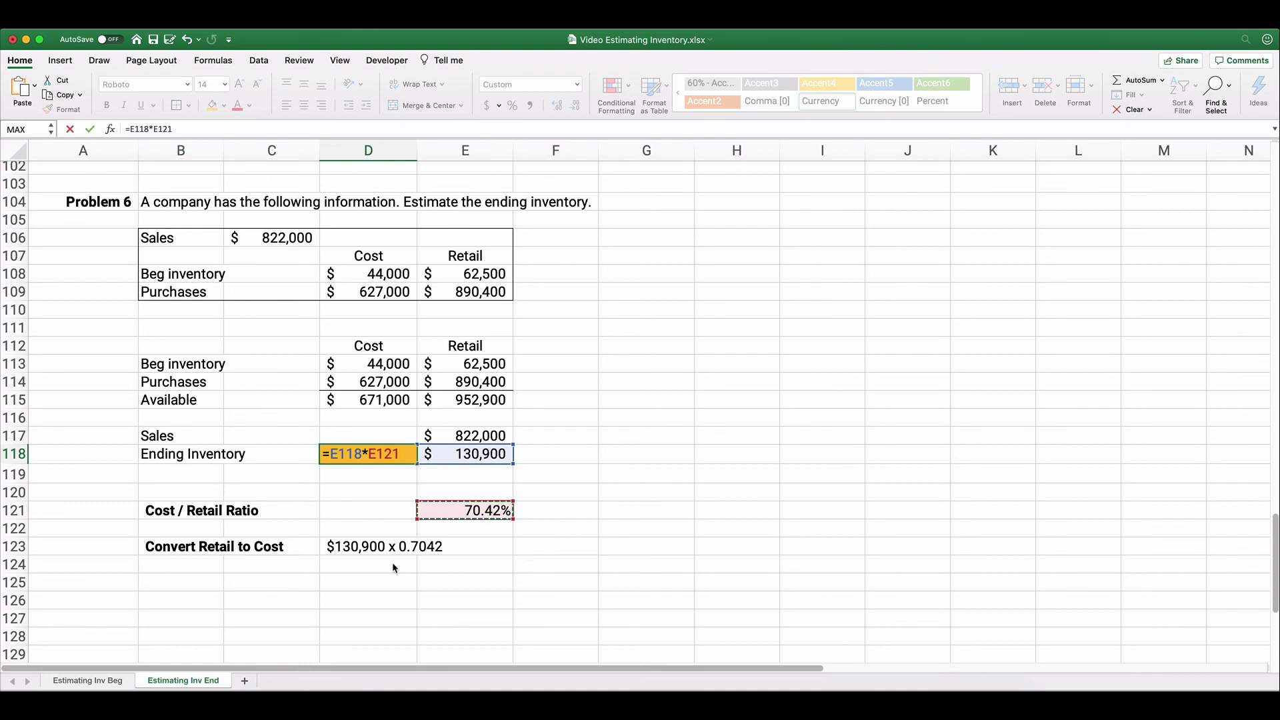
{"action": "key", "text": "Return"}
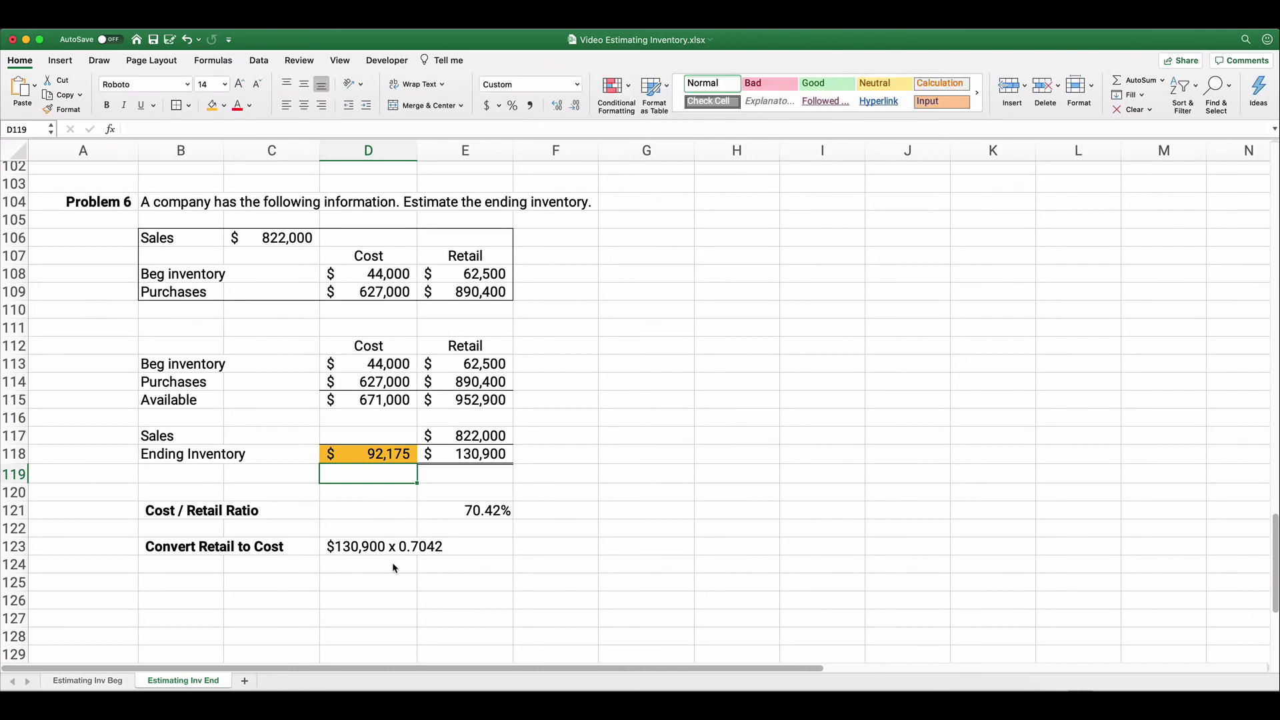